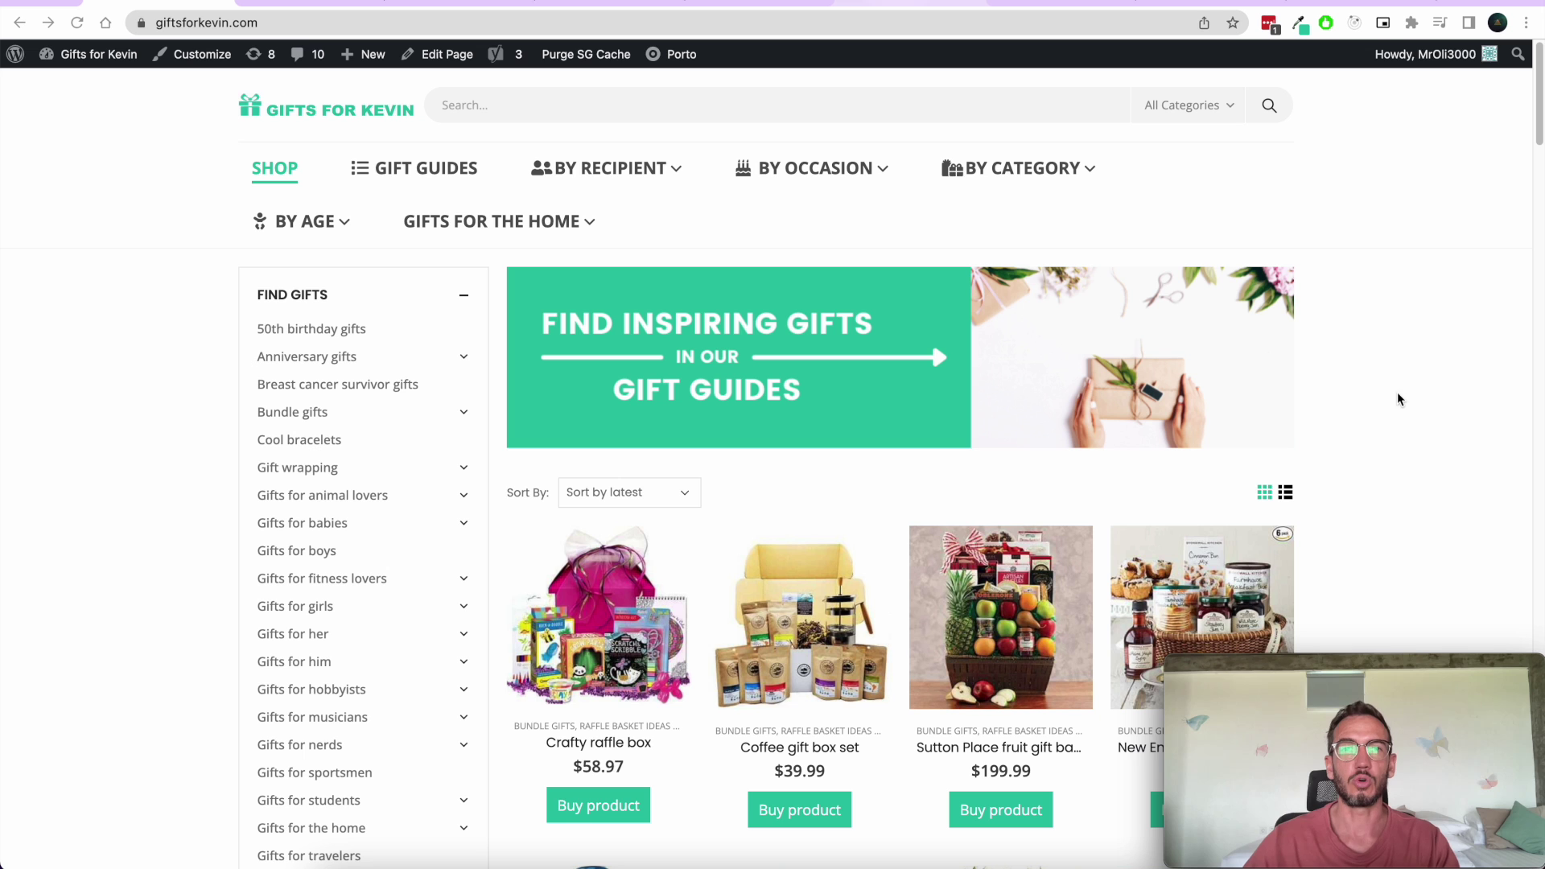
Step: Examine the funny dog costumes post on Gifts for Kevin, from its title to the Pinterest pin at the end
click(297, 5)
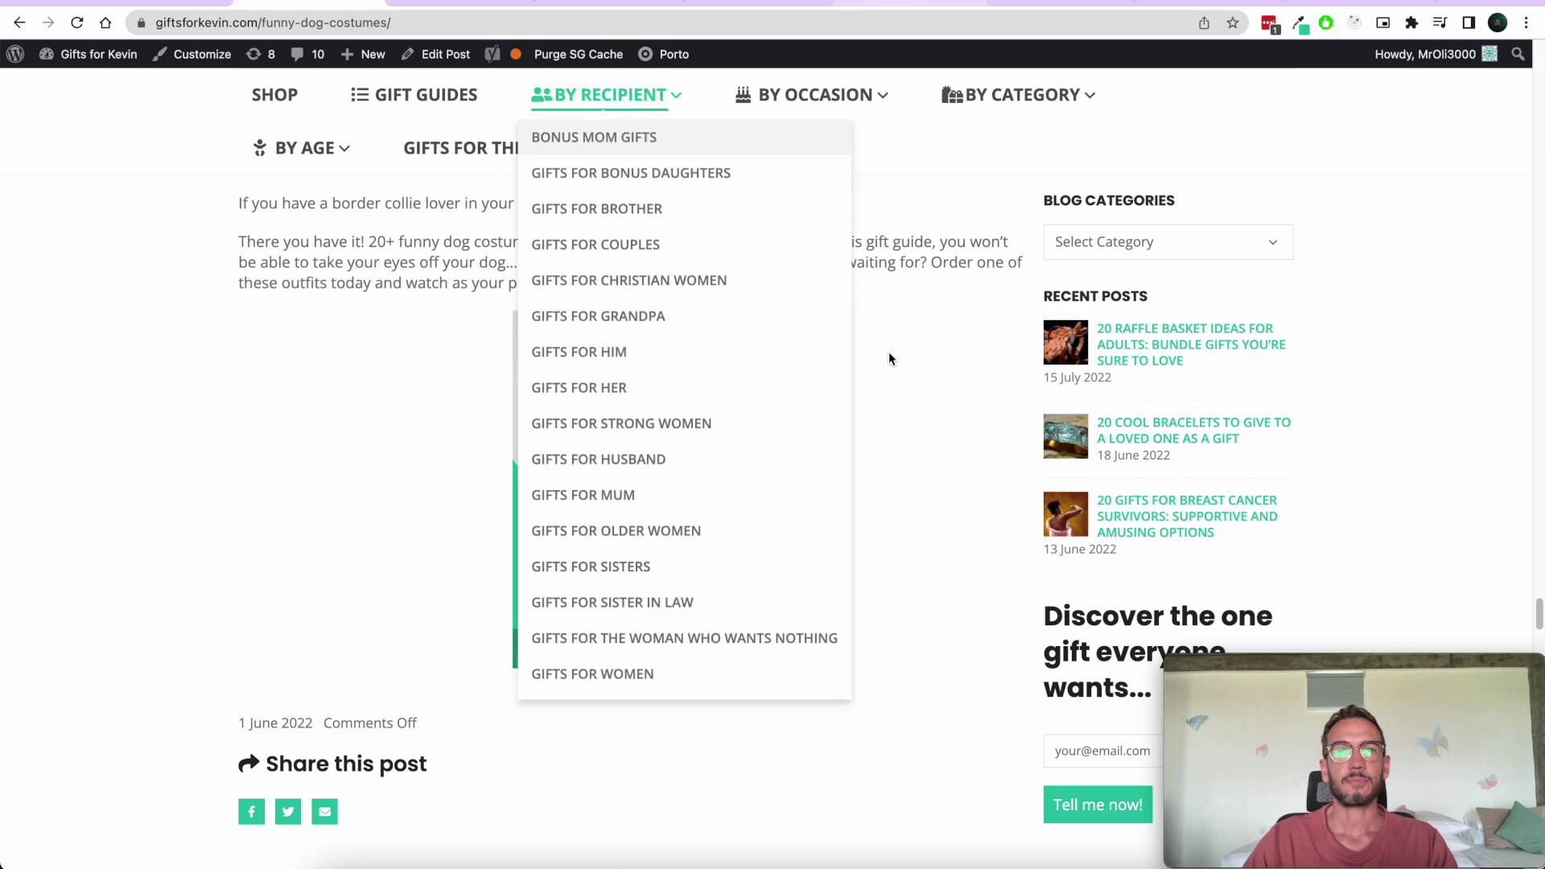
scroll(956, 392, up, 7)
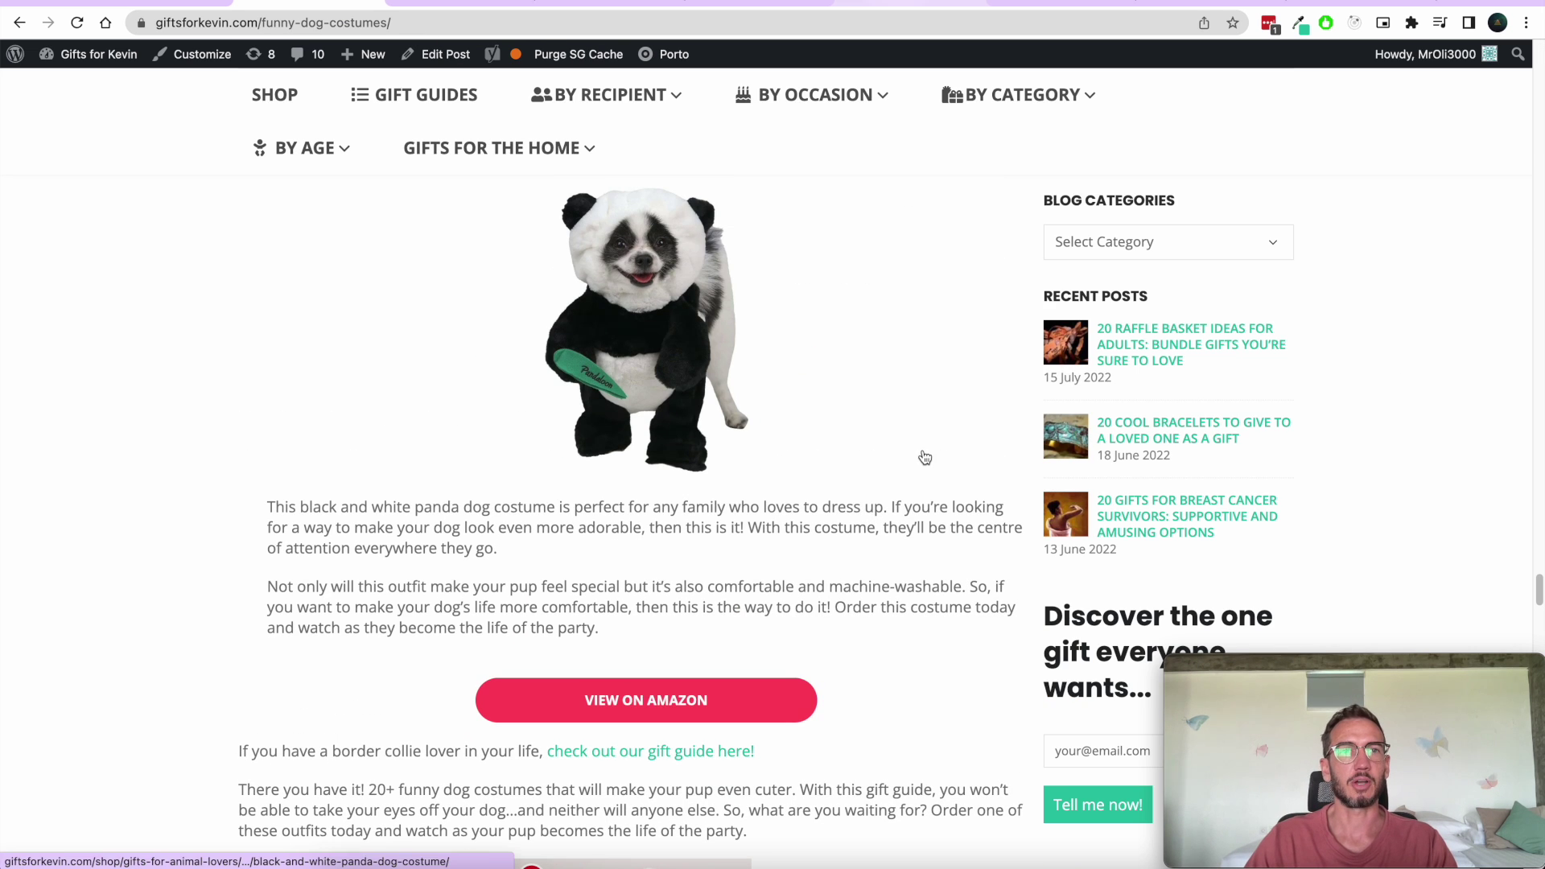
scroll(741, 379, down, 6)
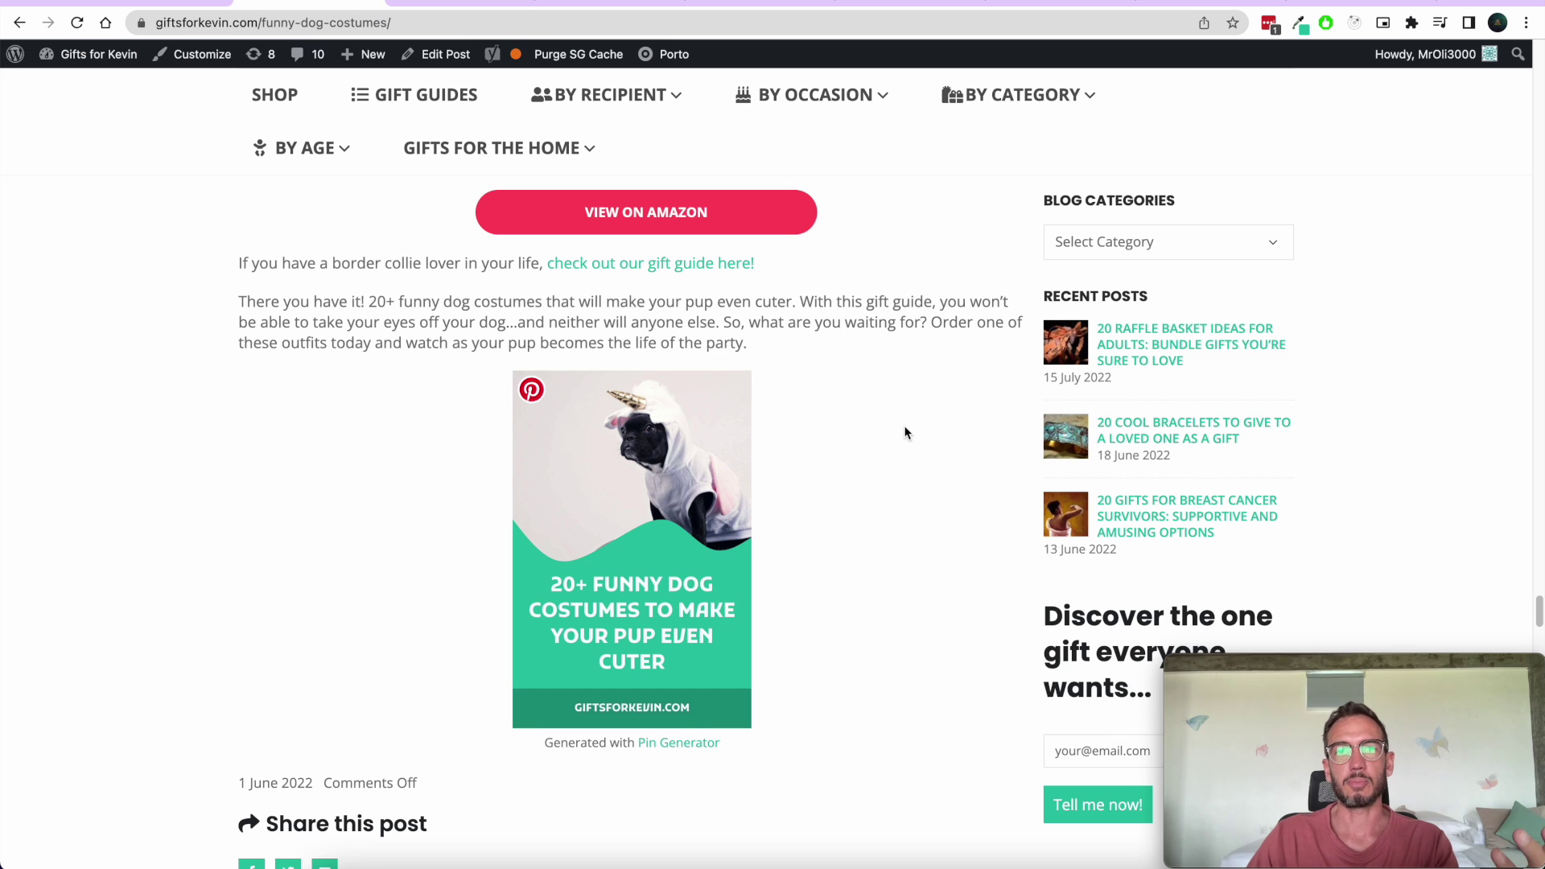
scroll(901, 429, up, 1)
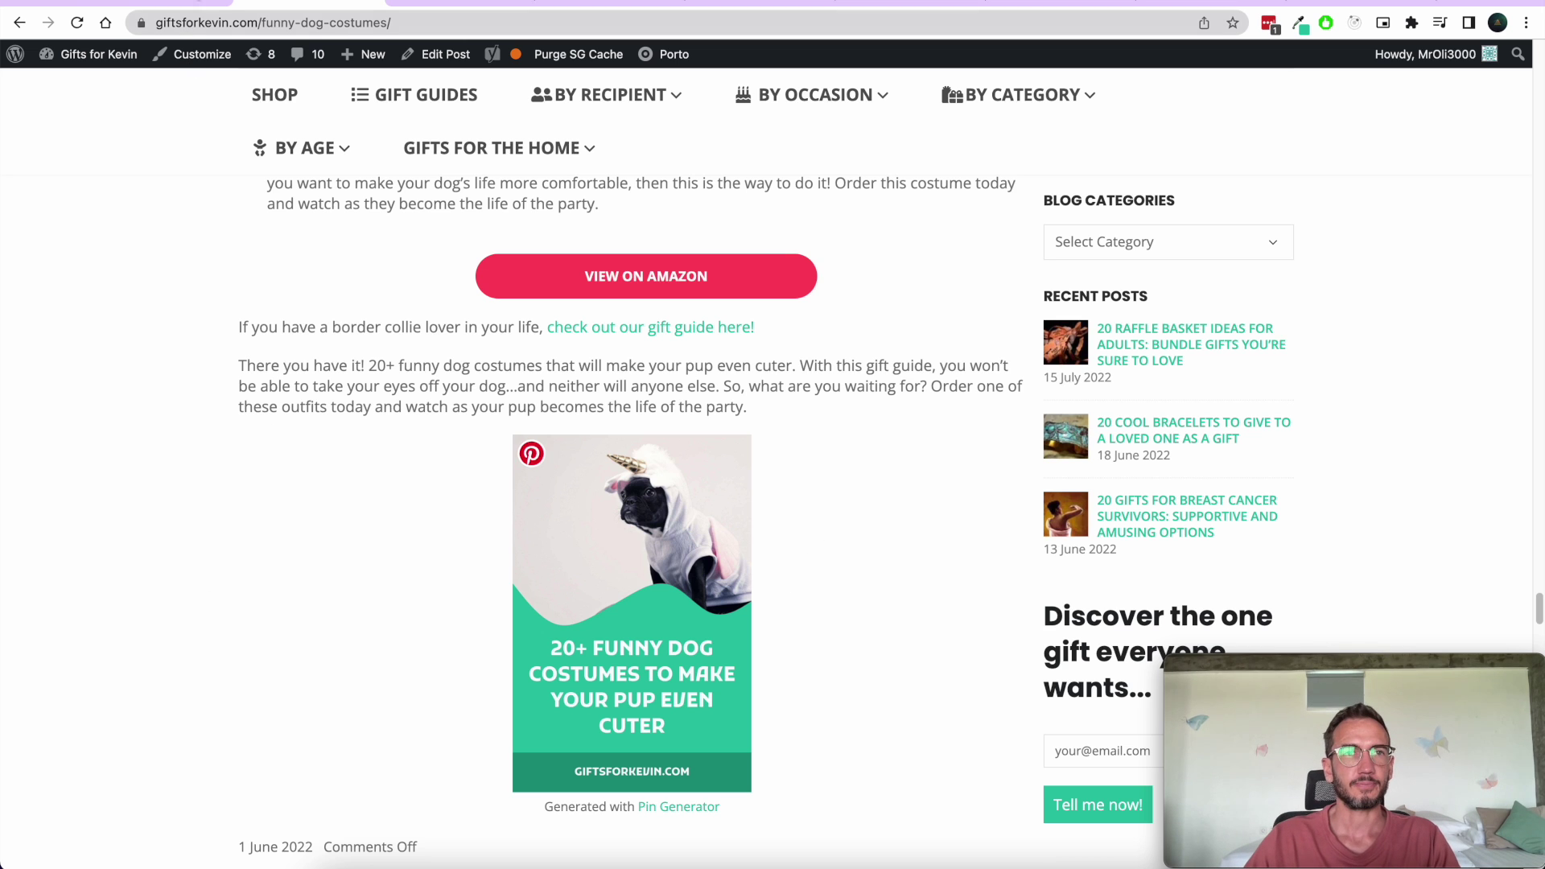
click(185, 2)
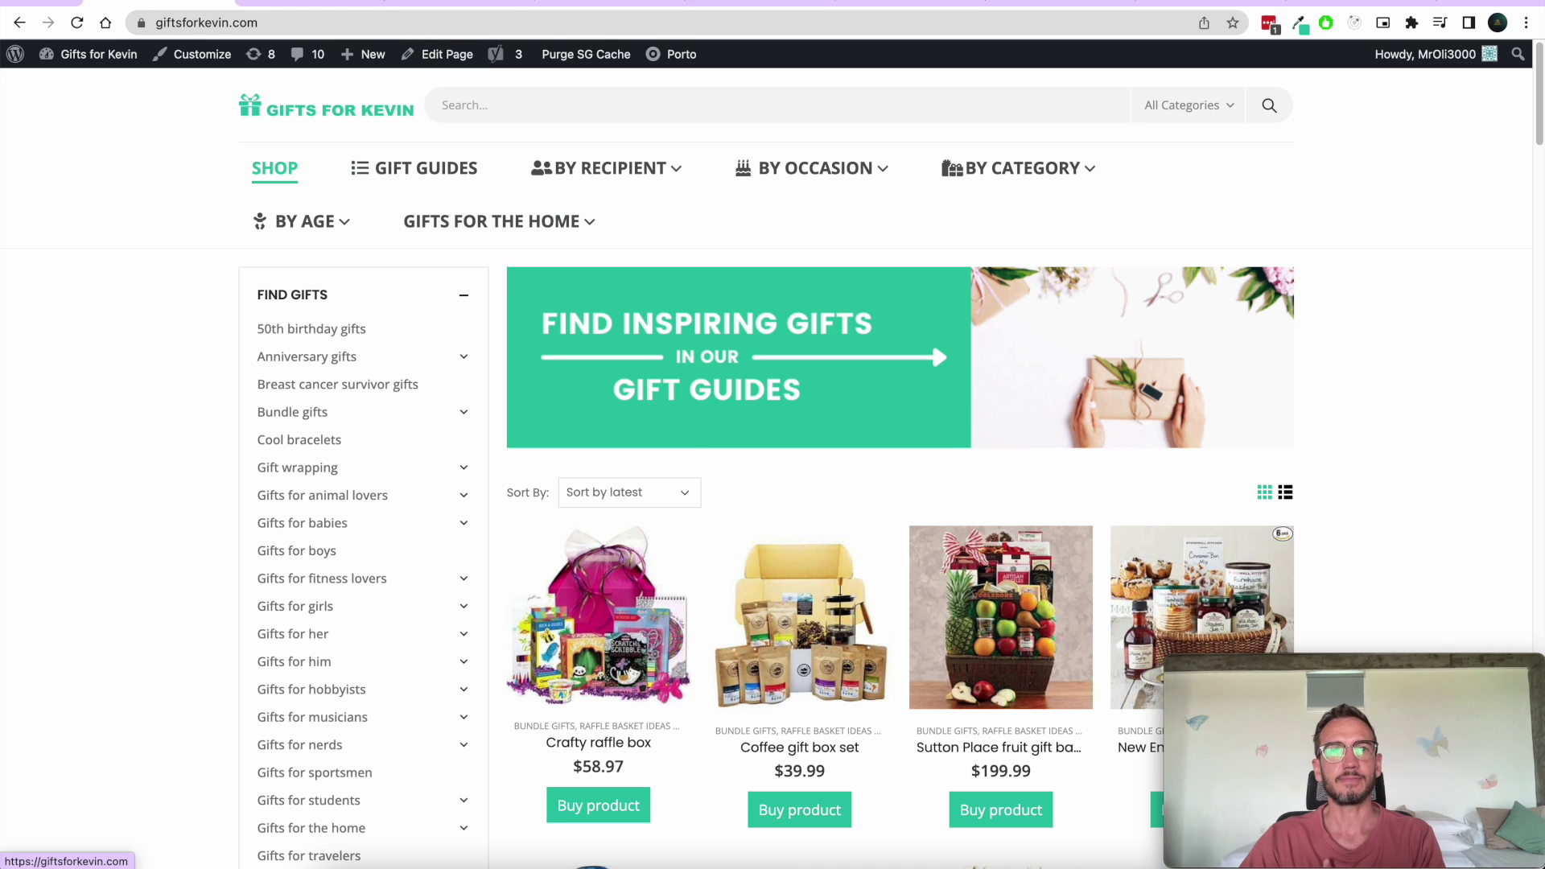
click(322, 2)
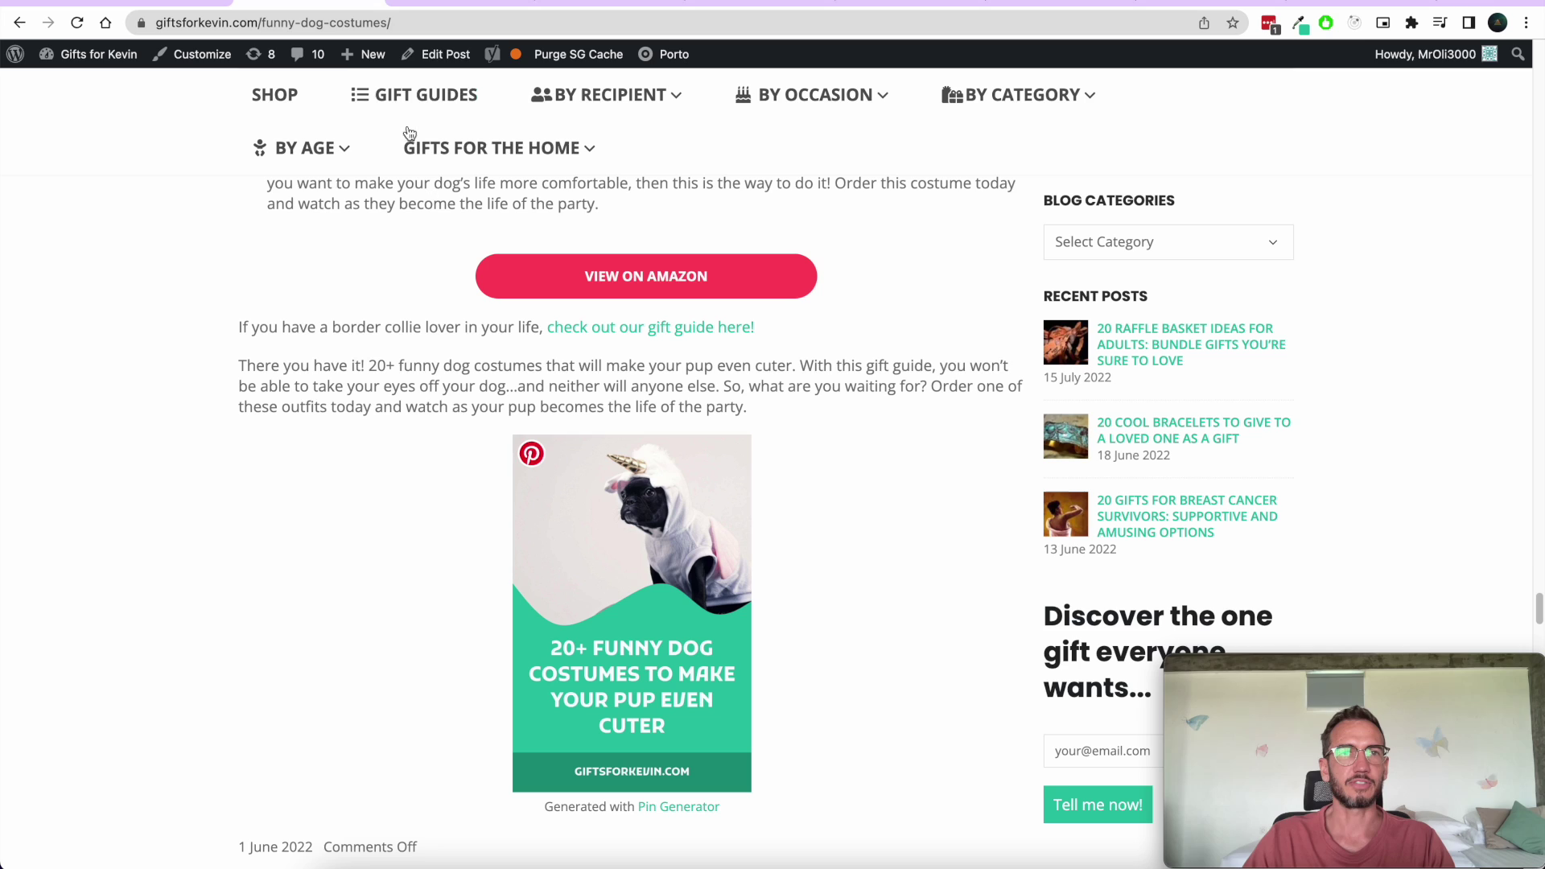
drag(406, 23, 250, 23)
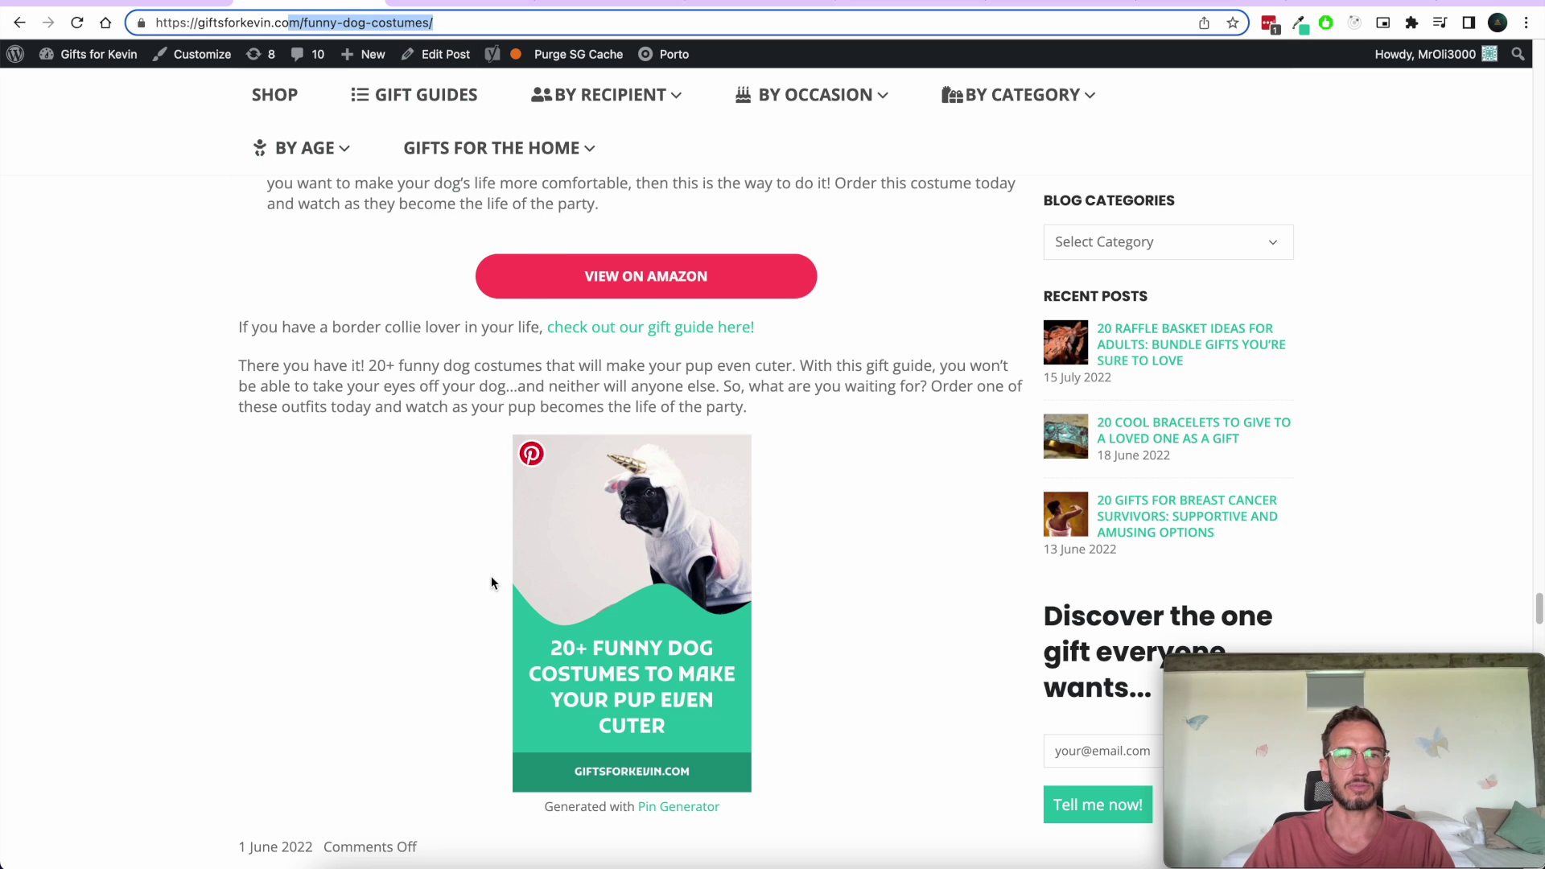
scroll(491, 577, up, 20)
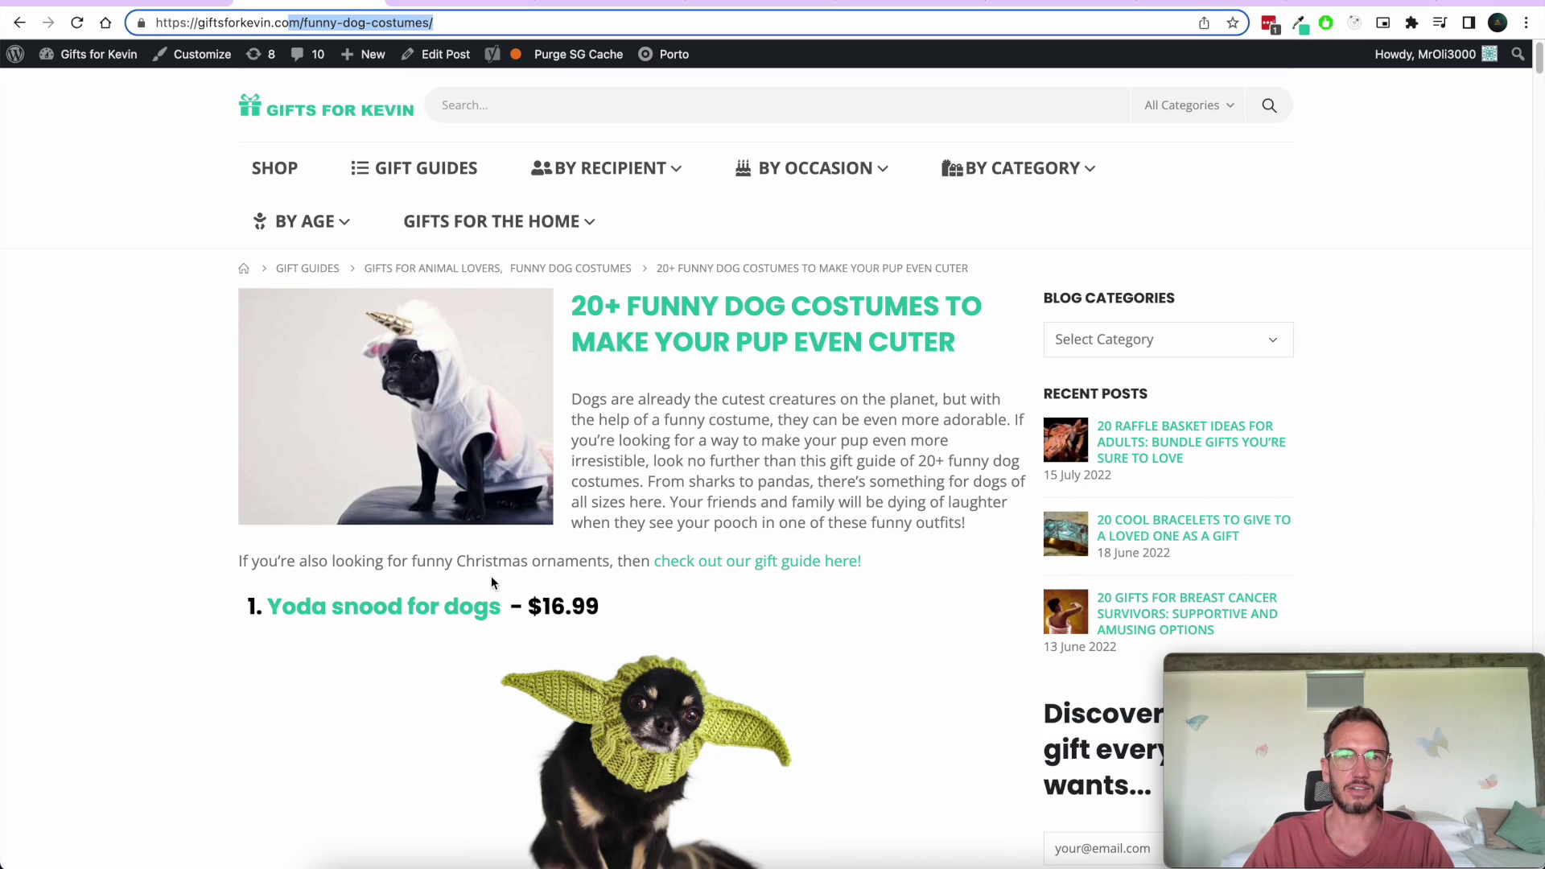
drag(1539, 58, 1521, 621)
scroll(1521, 621, up, 2)
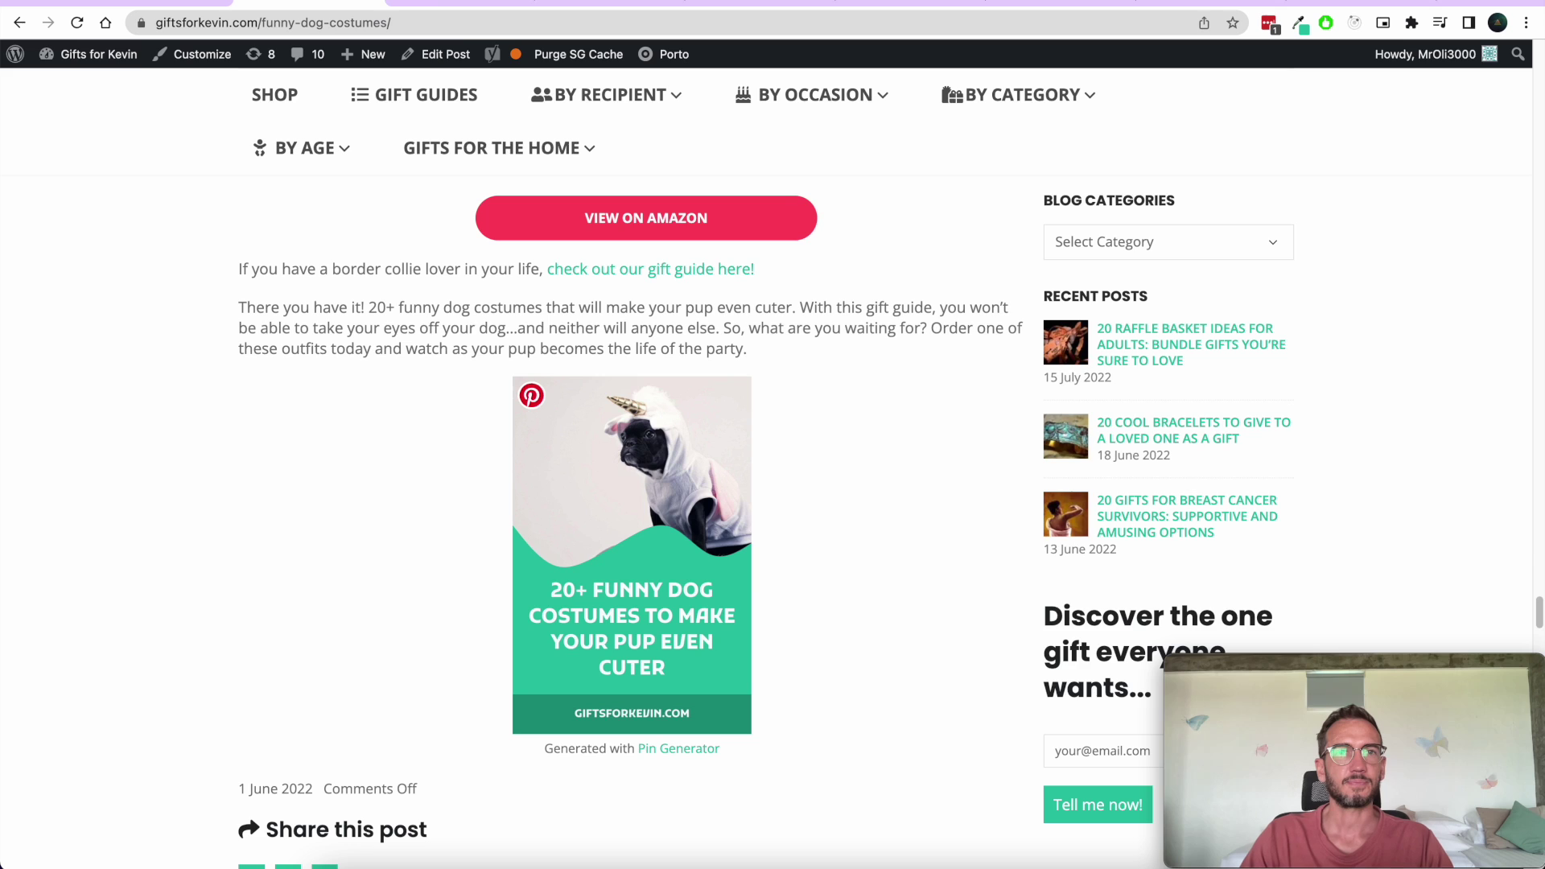
Step: Search for "pin generator" among the plugins that can be added in the site's WordPress admin
click(436, 4)
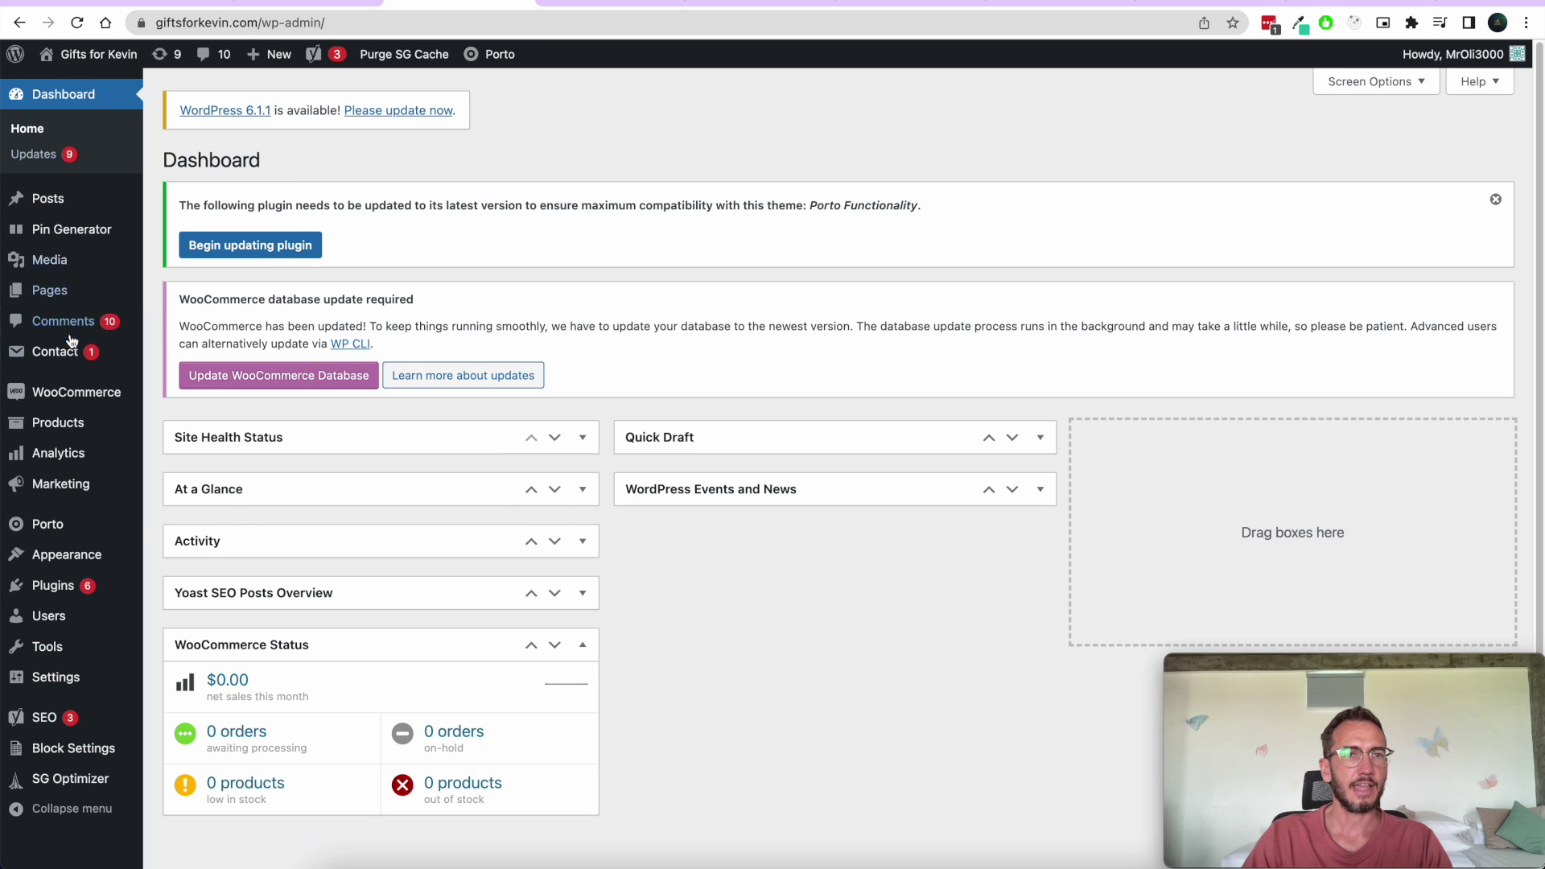
mouse_move(50, 589)
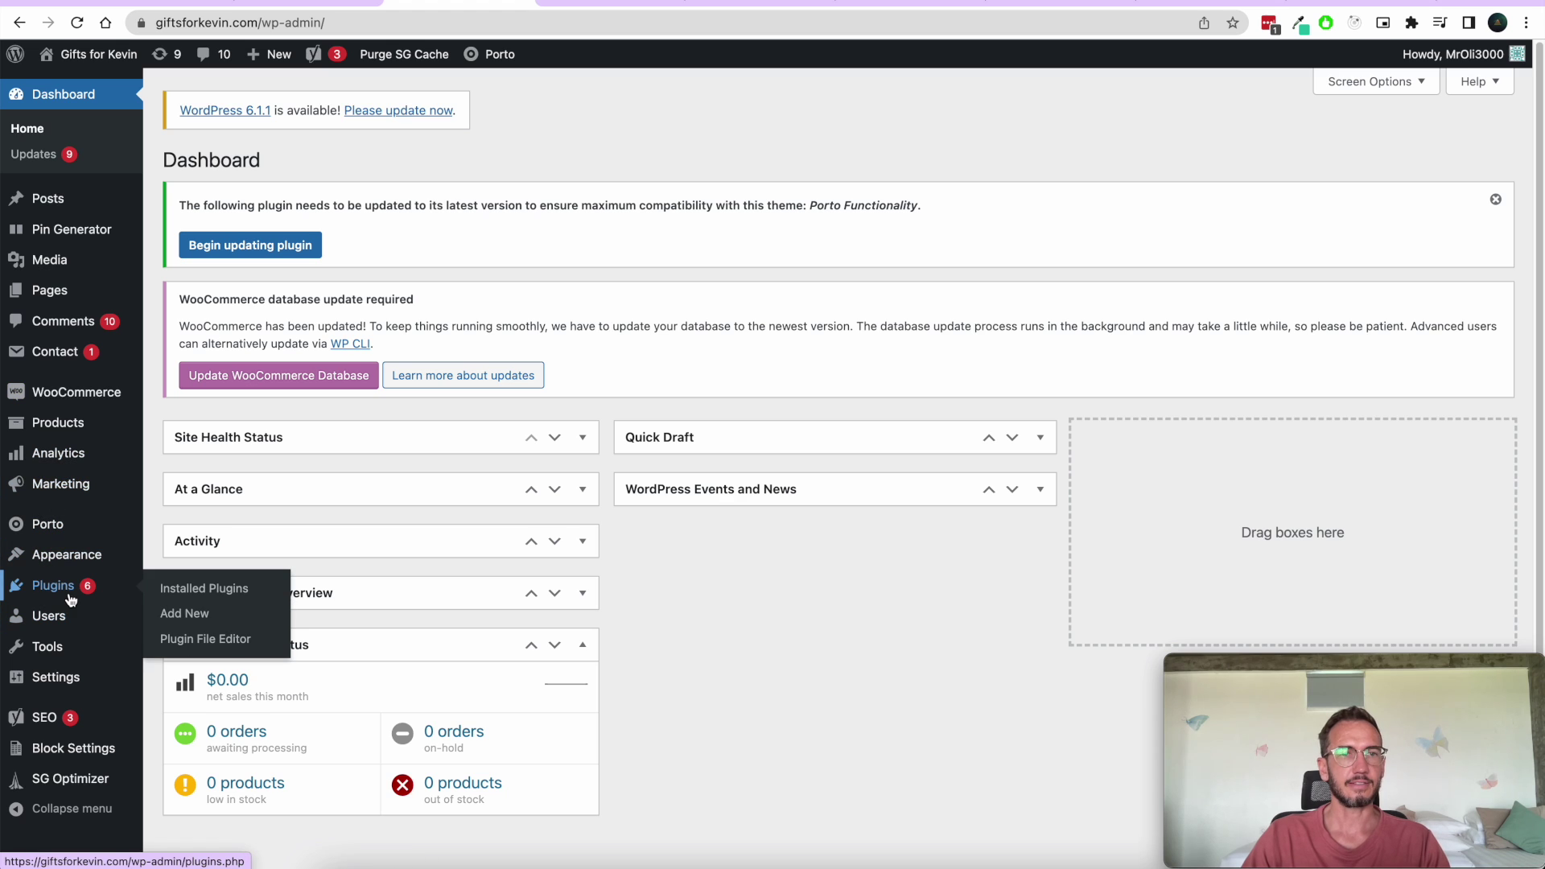
click(185, 605)
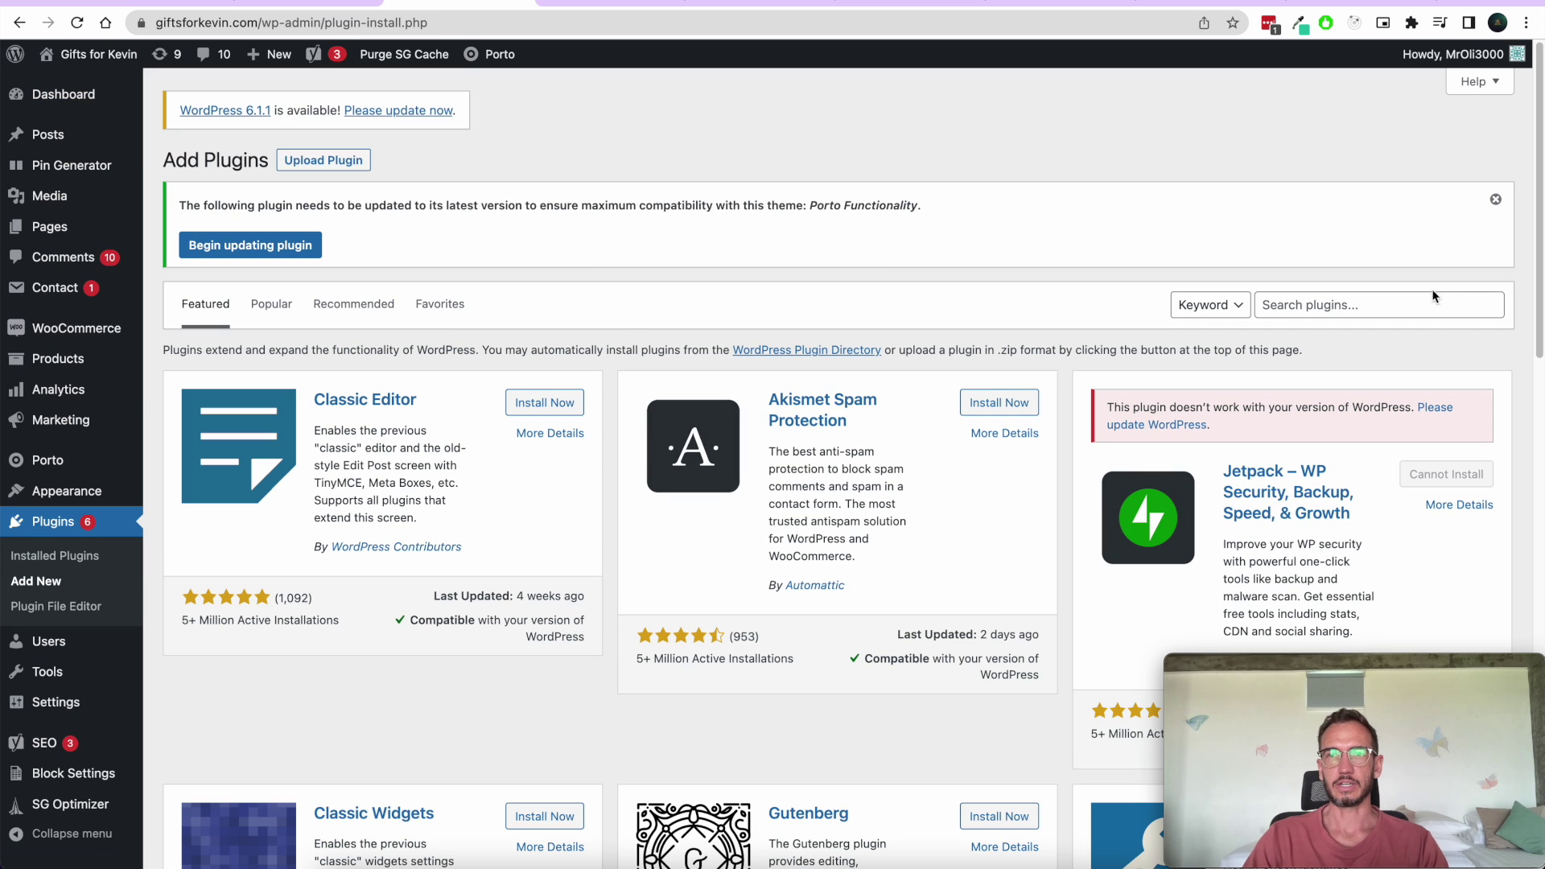
click(1417, 304)
text(pin generator)
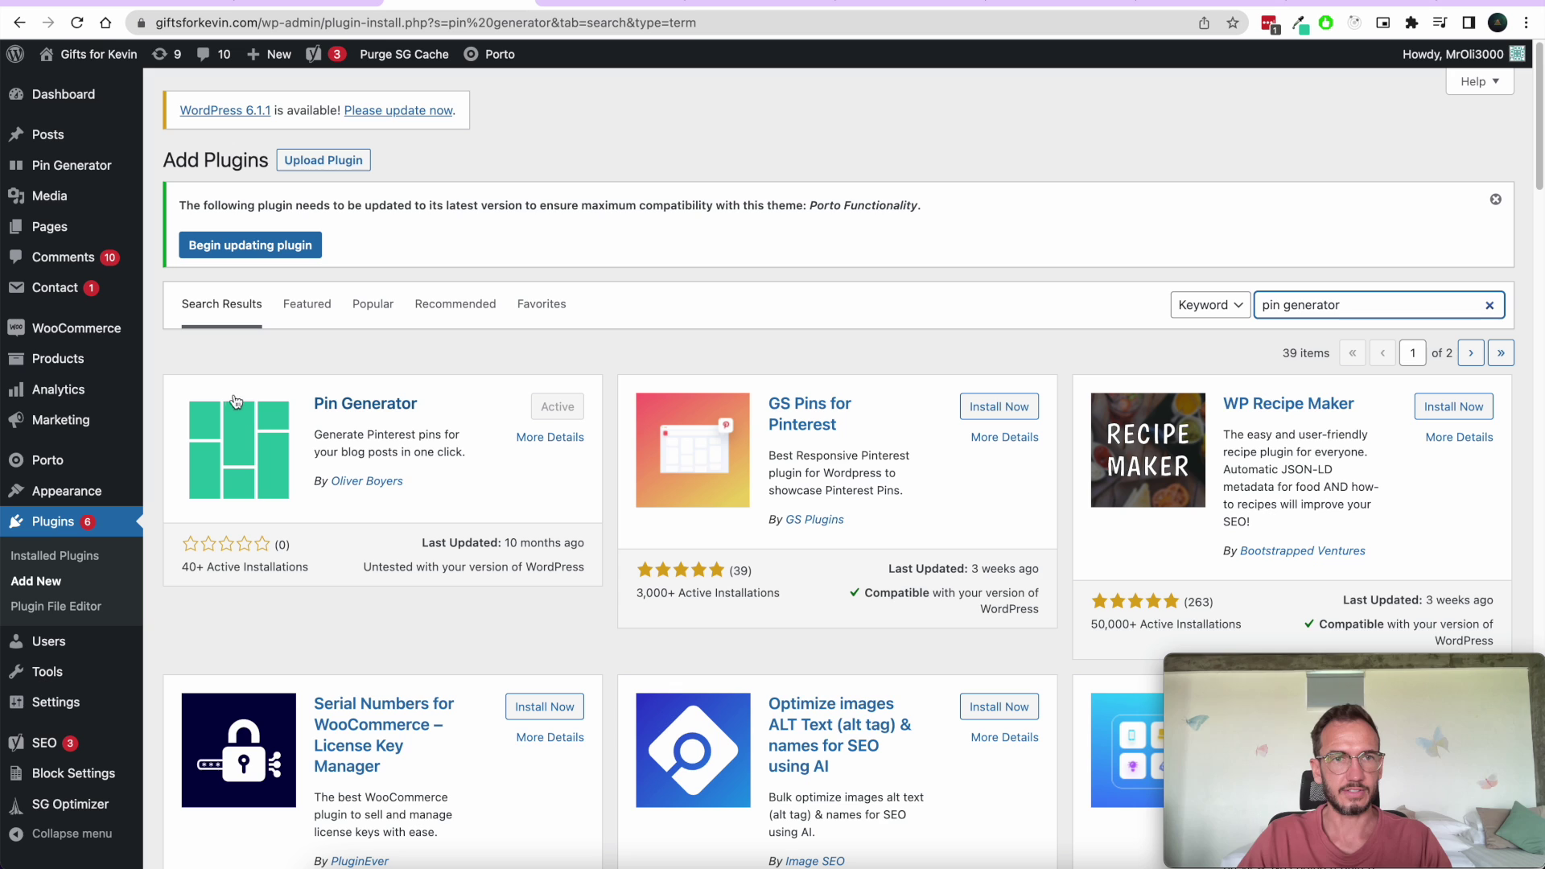
click(161, 359)
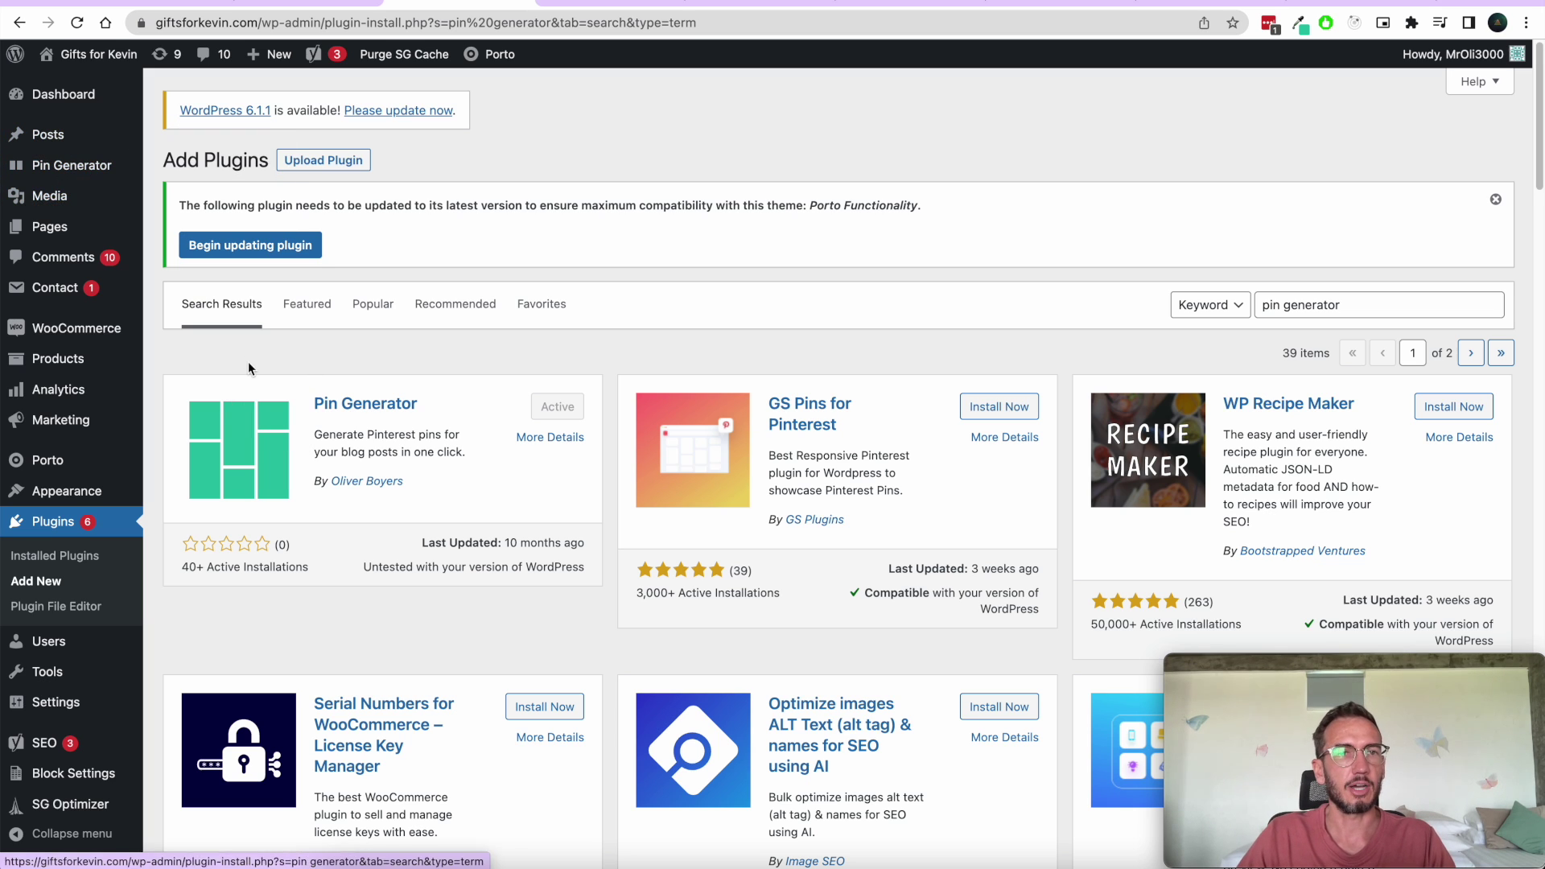
Step: Open the Pin Generator plugin settings, dismiss the Porto Functionality update notice and select the access key
click(84, 174)
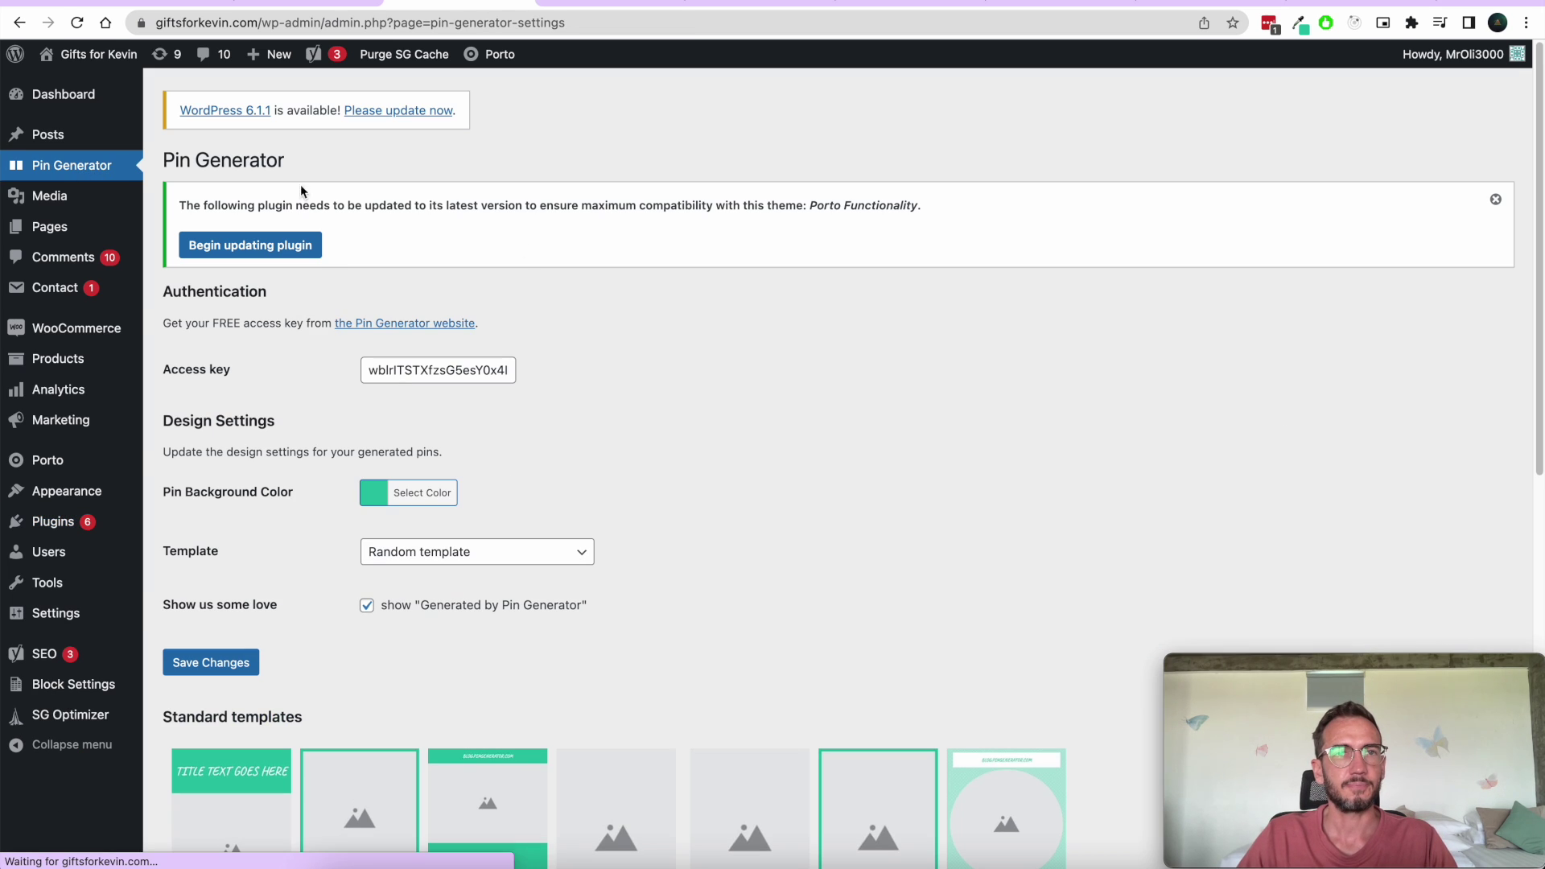
scroll(716, 396, down, 1)
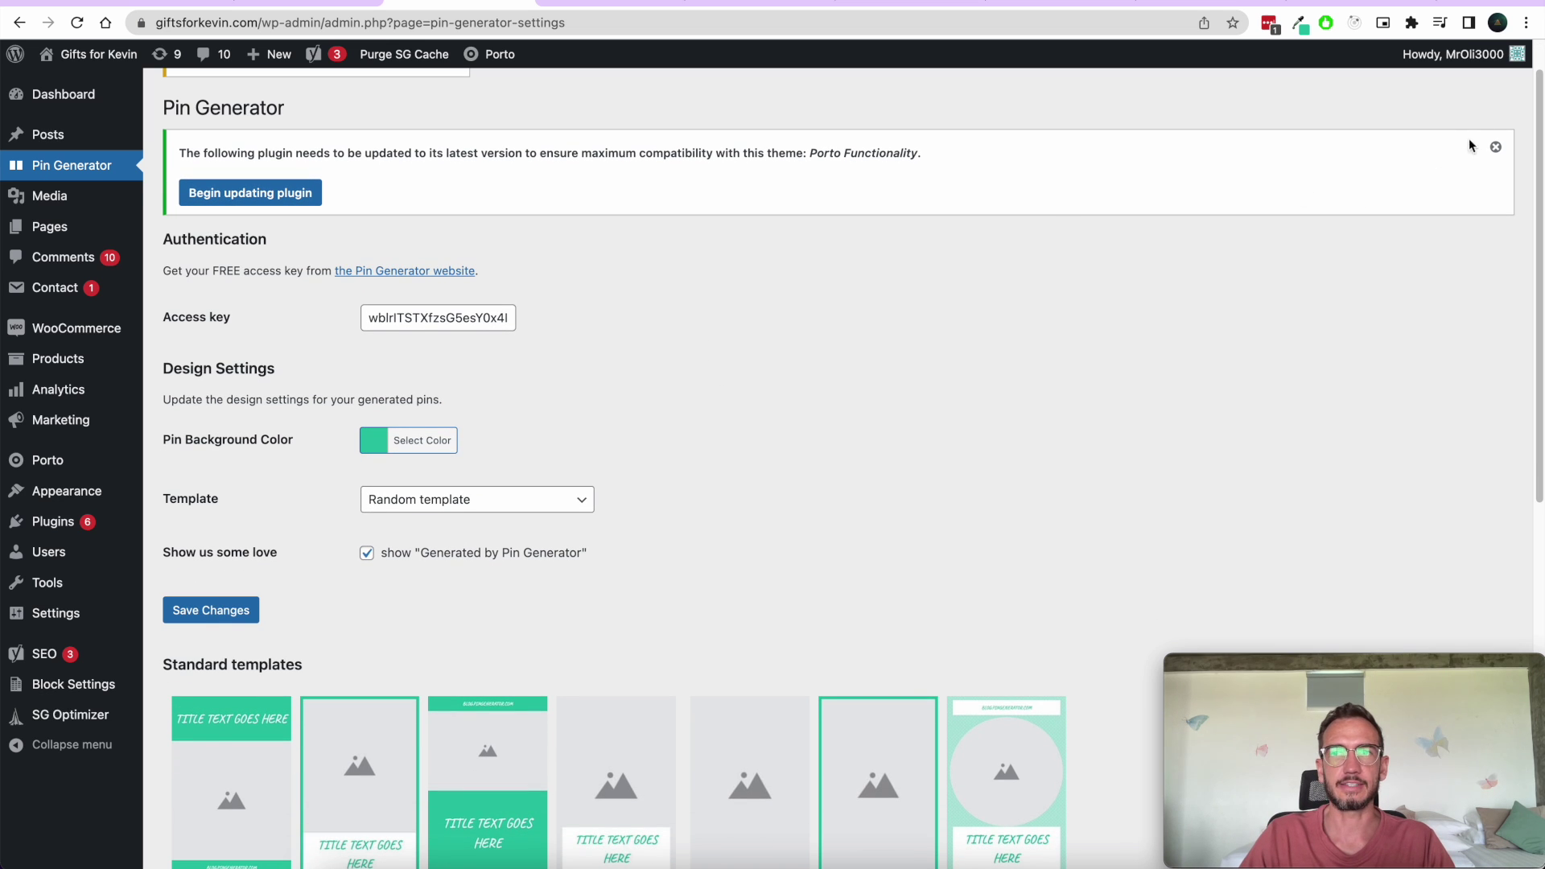
click(1495, 146)
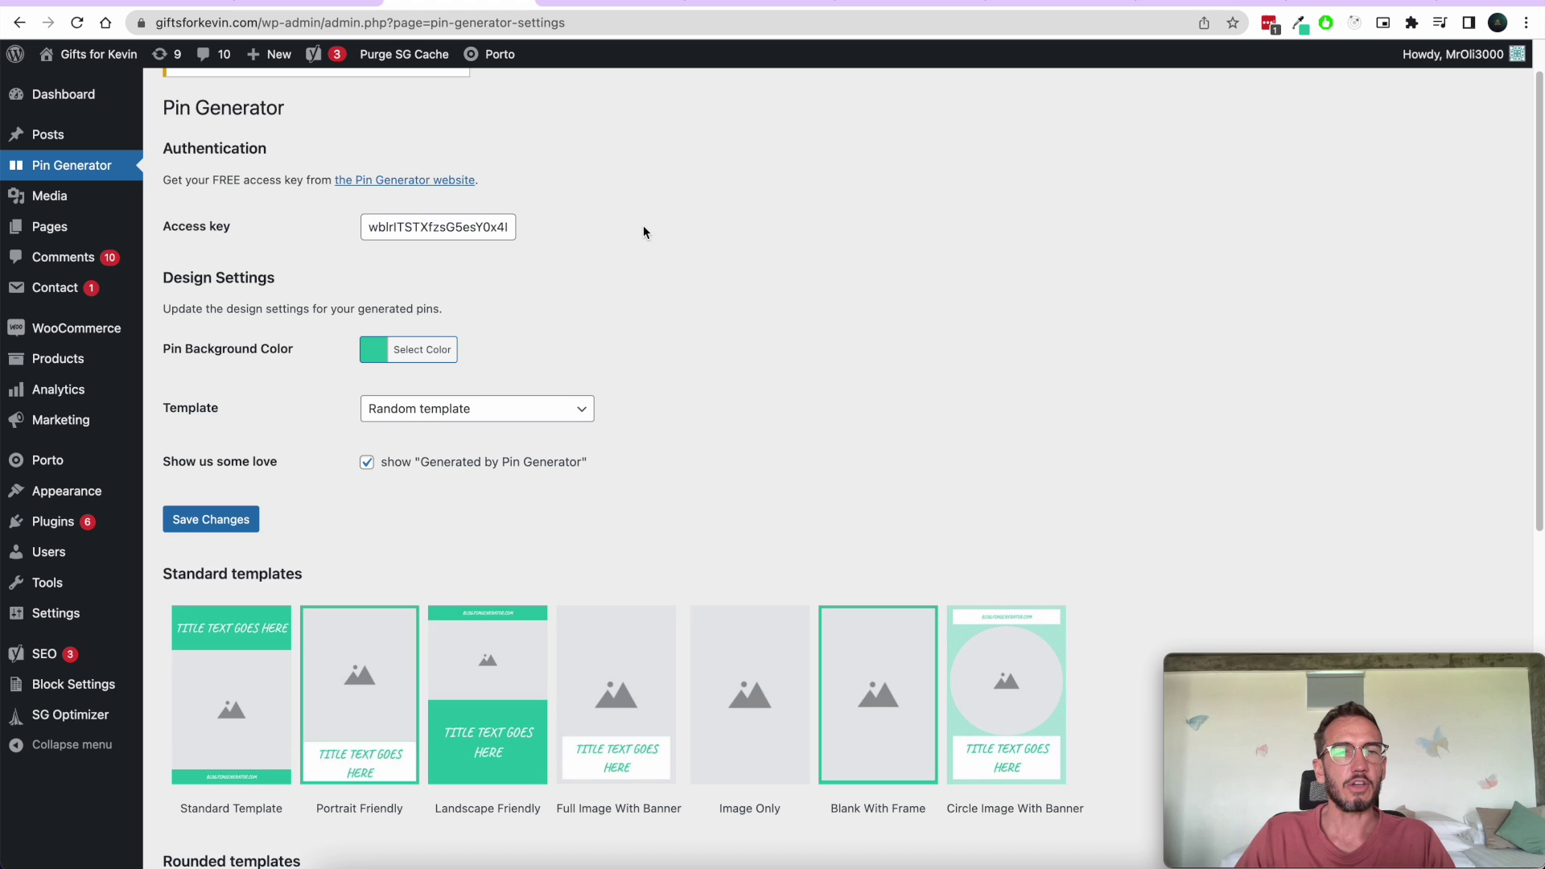
scroll(644, 216, up, 1)
double_click(449, 244)
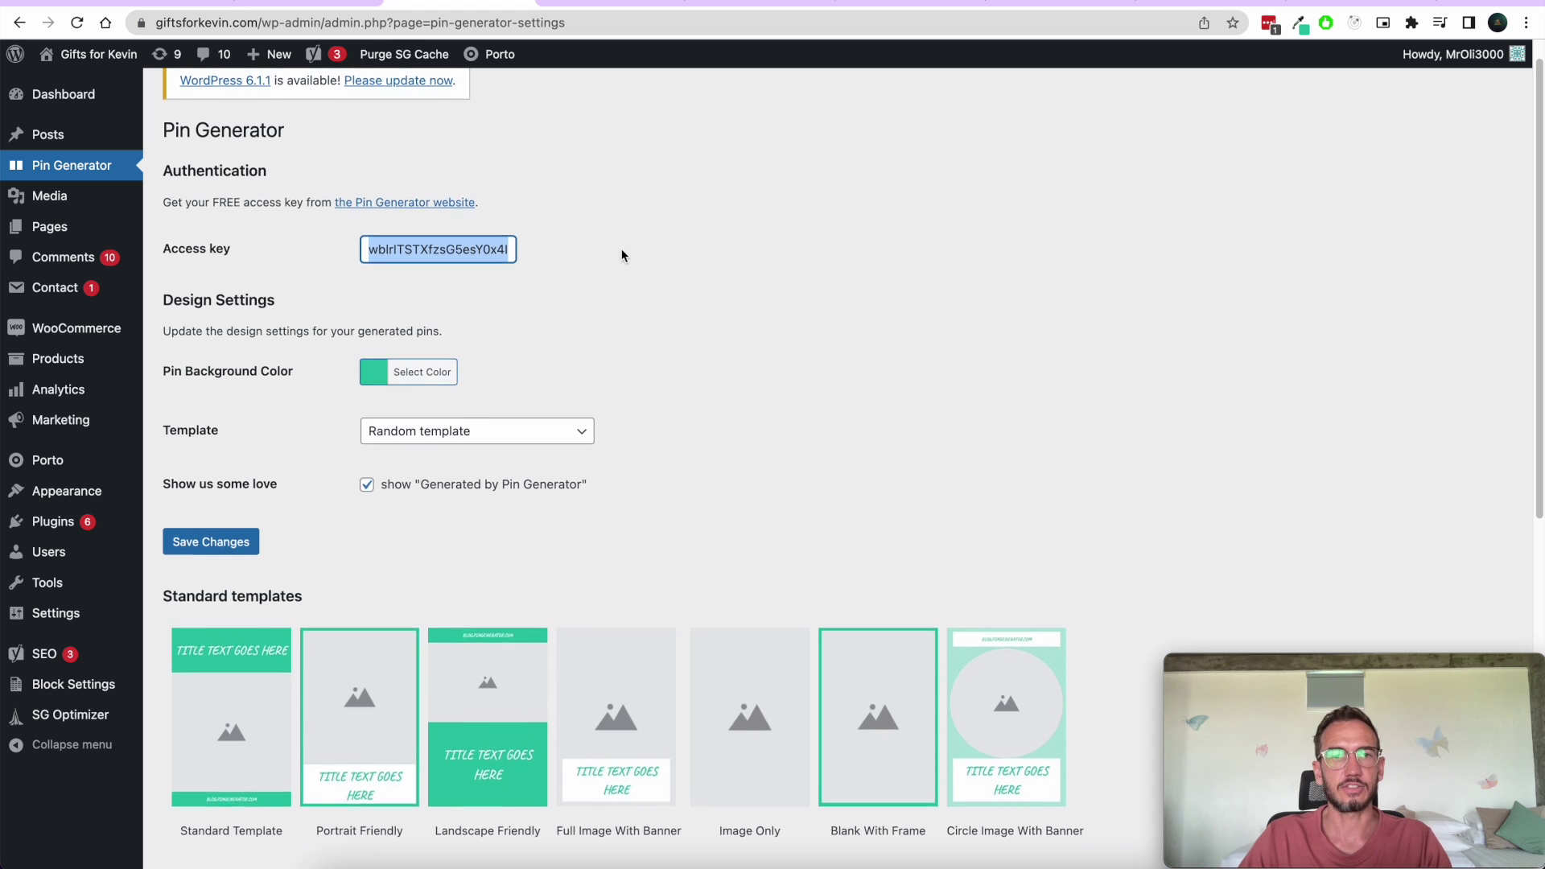
scroll(618, 253, up, 1)
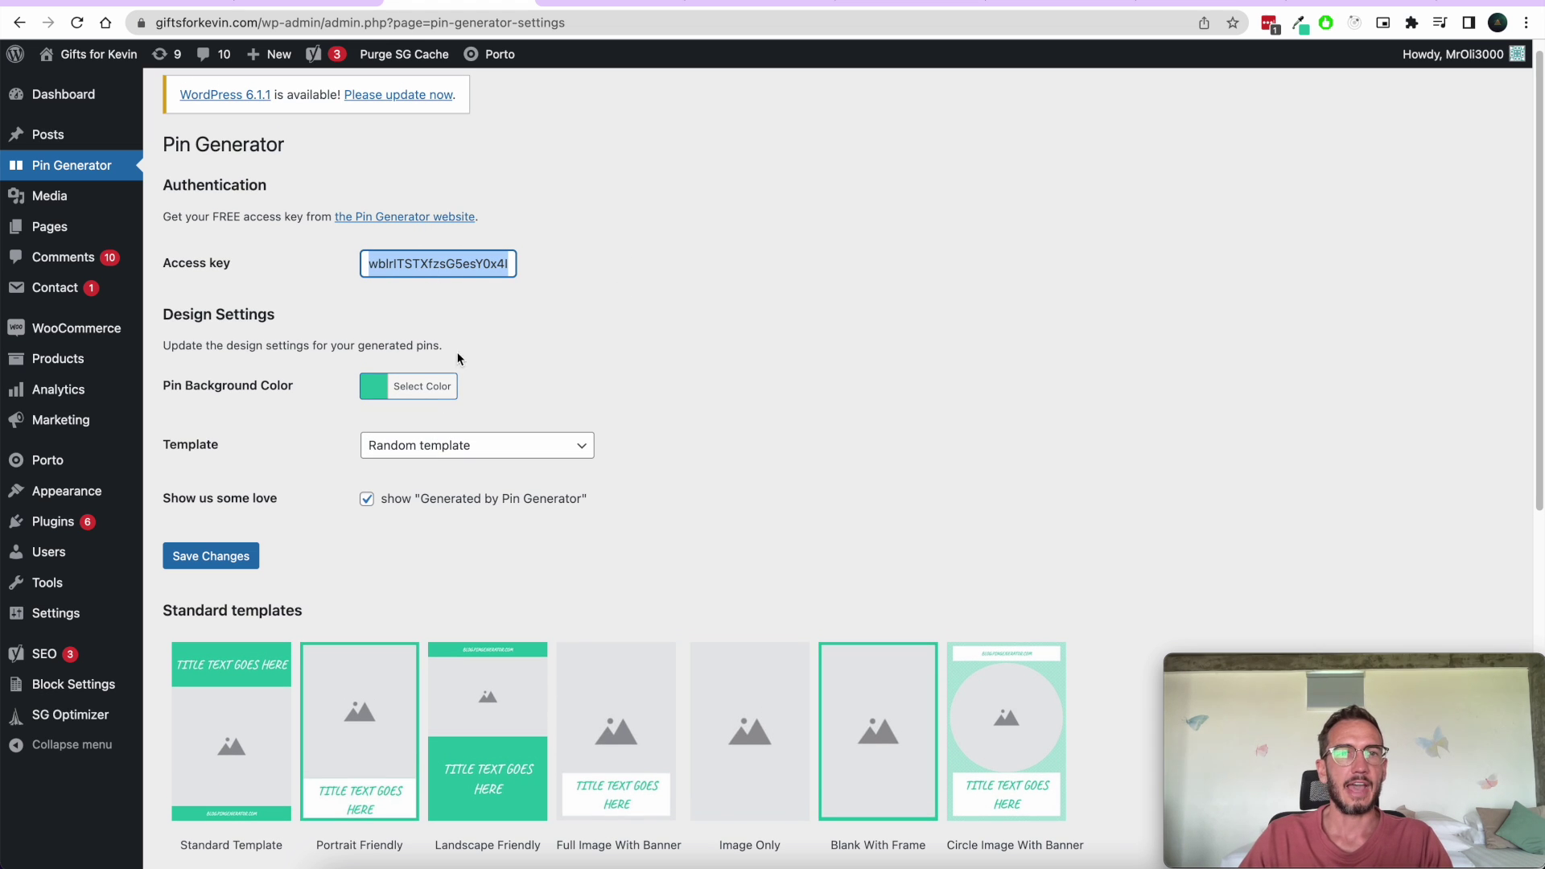
Step: Inspect the color picker for the pin background color and close it
click(419, 390)
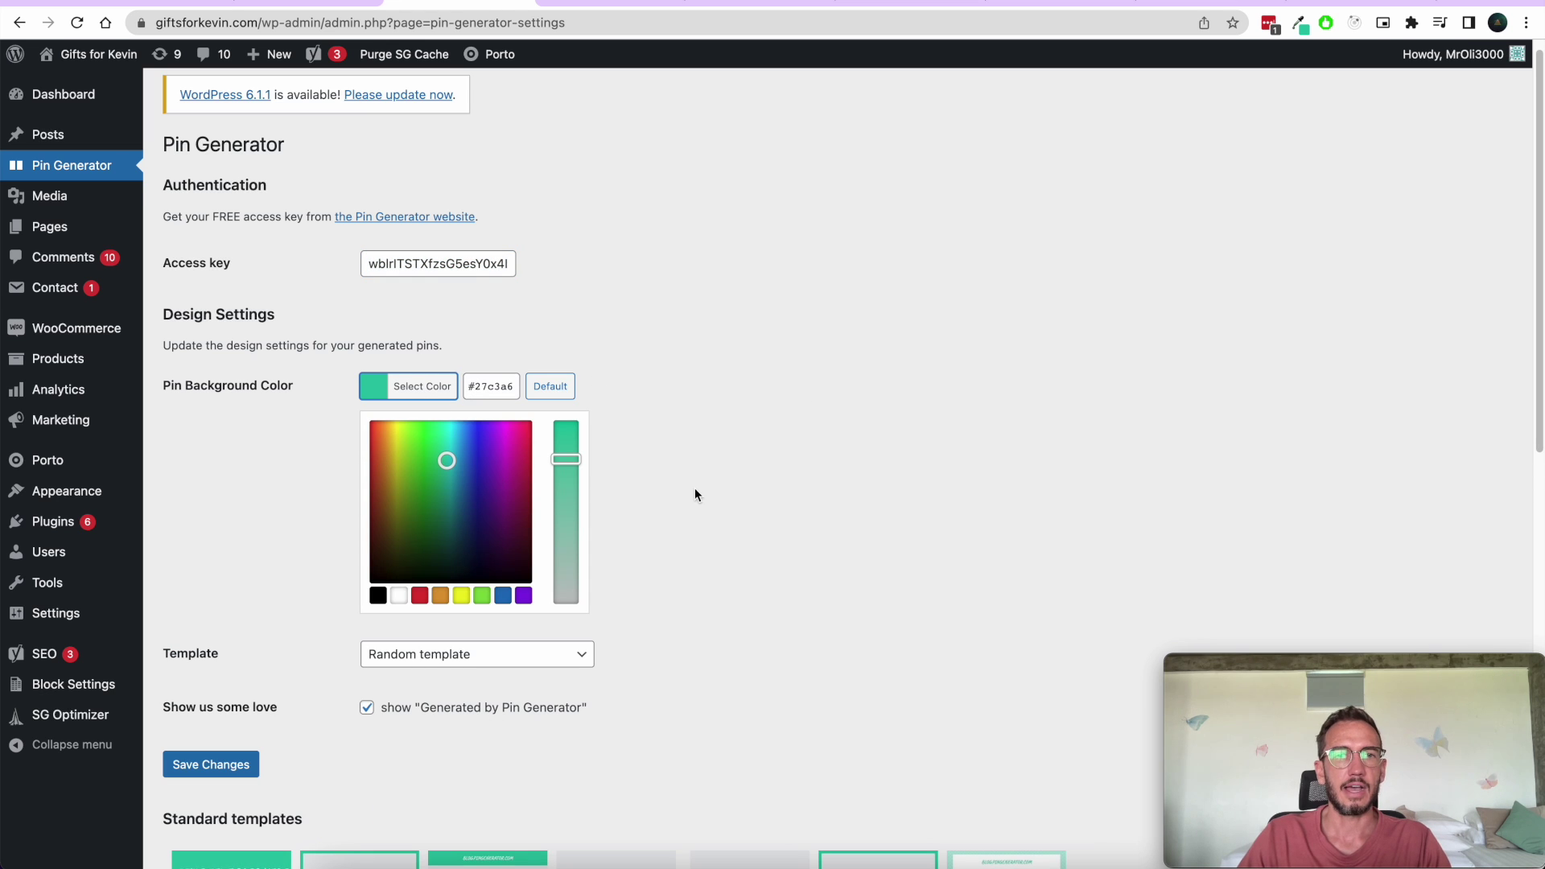
click(414, 396)
click(418, 397)
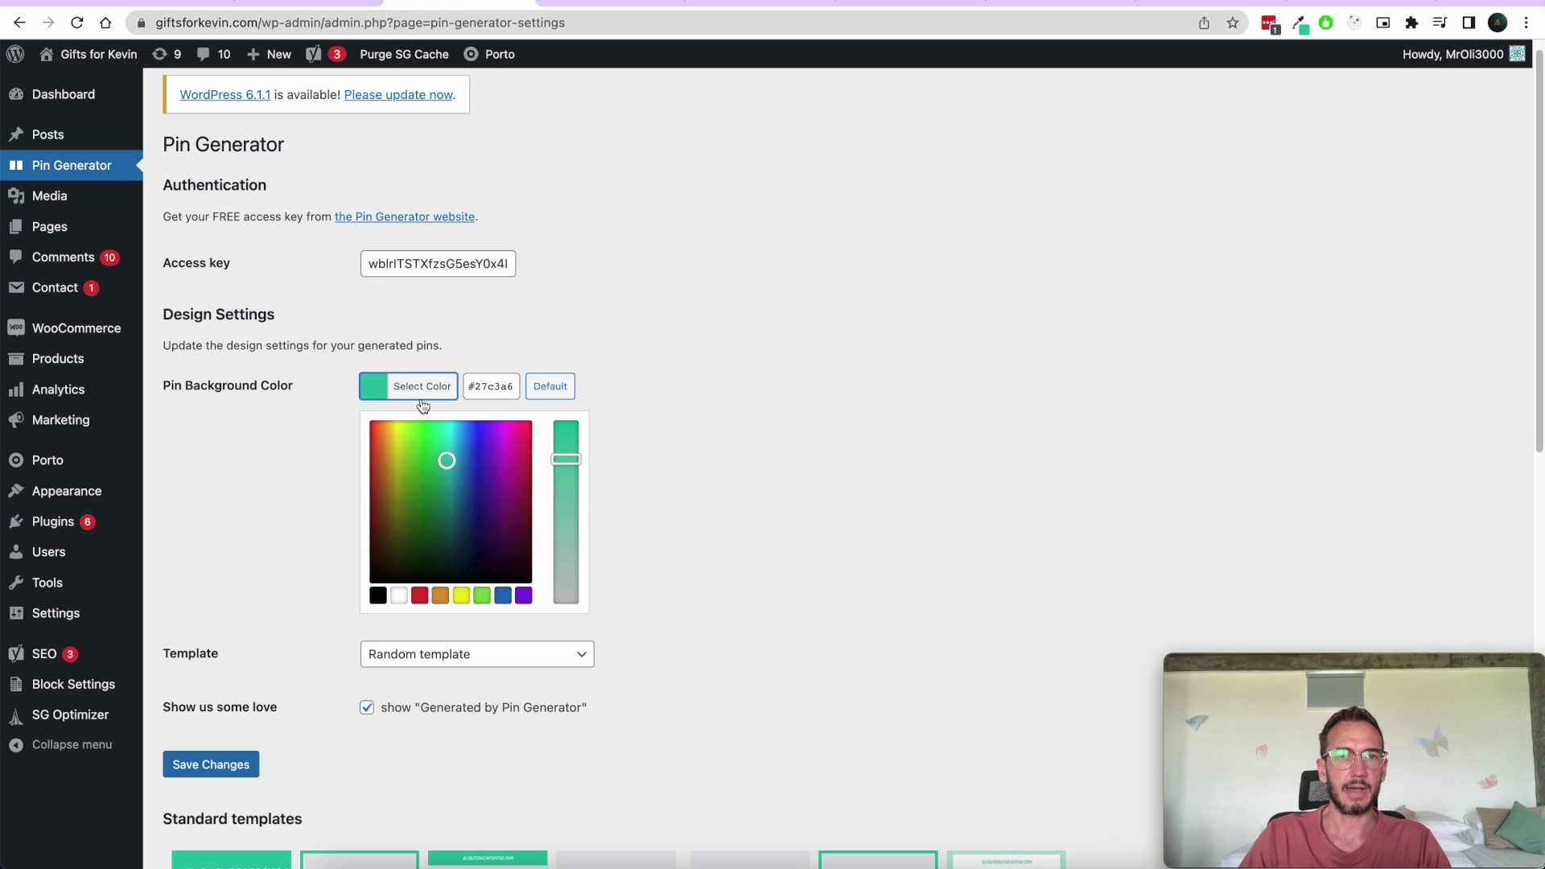
click(375, 396)
scroll(612, 378, down, 2)
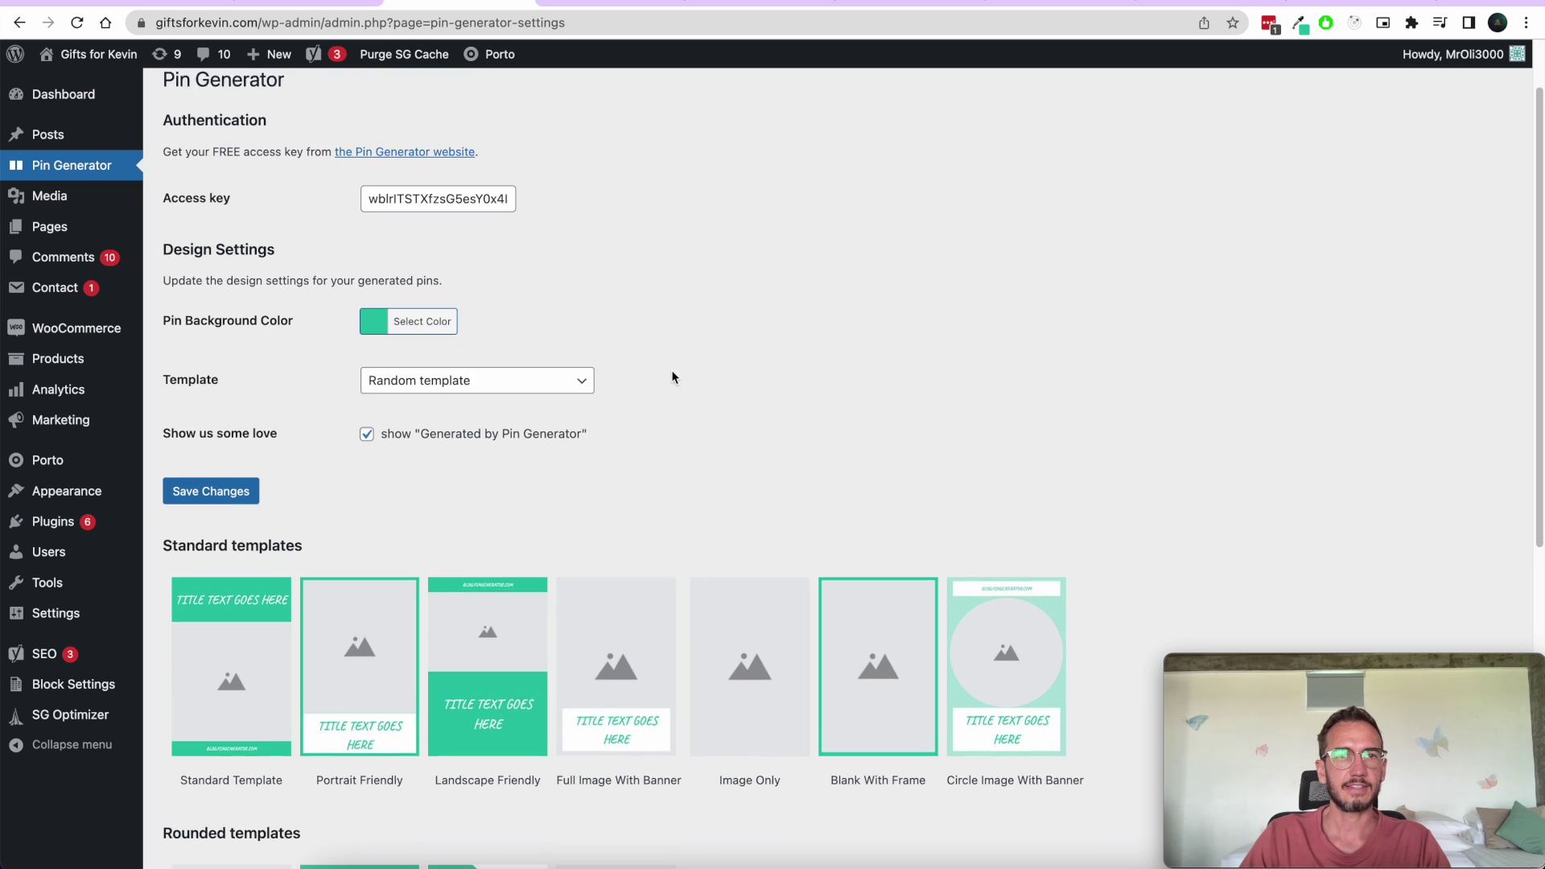
Step: Look through the available template options and the standard, rounded and square template previews
click(569, 378)
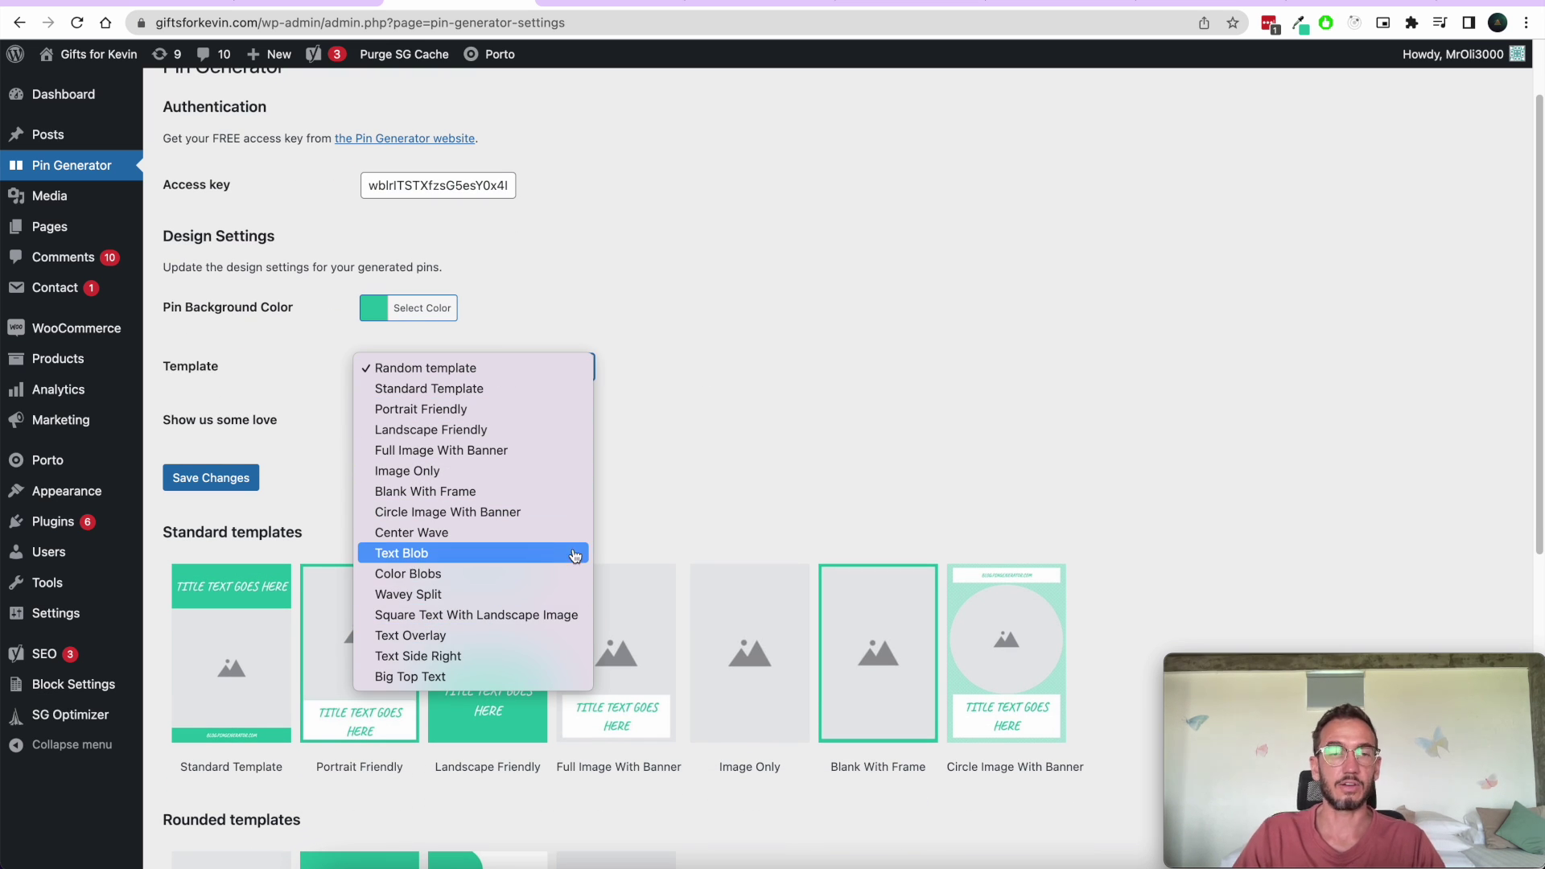
click(724, 473)
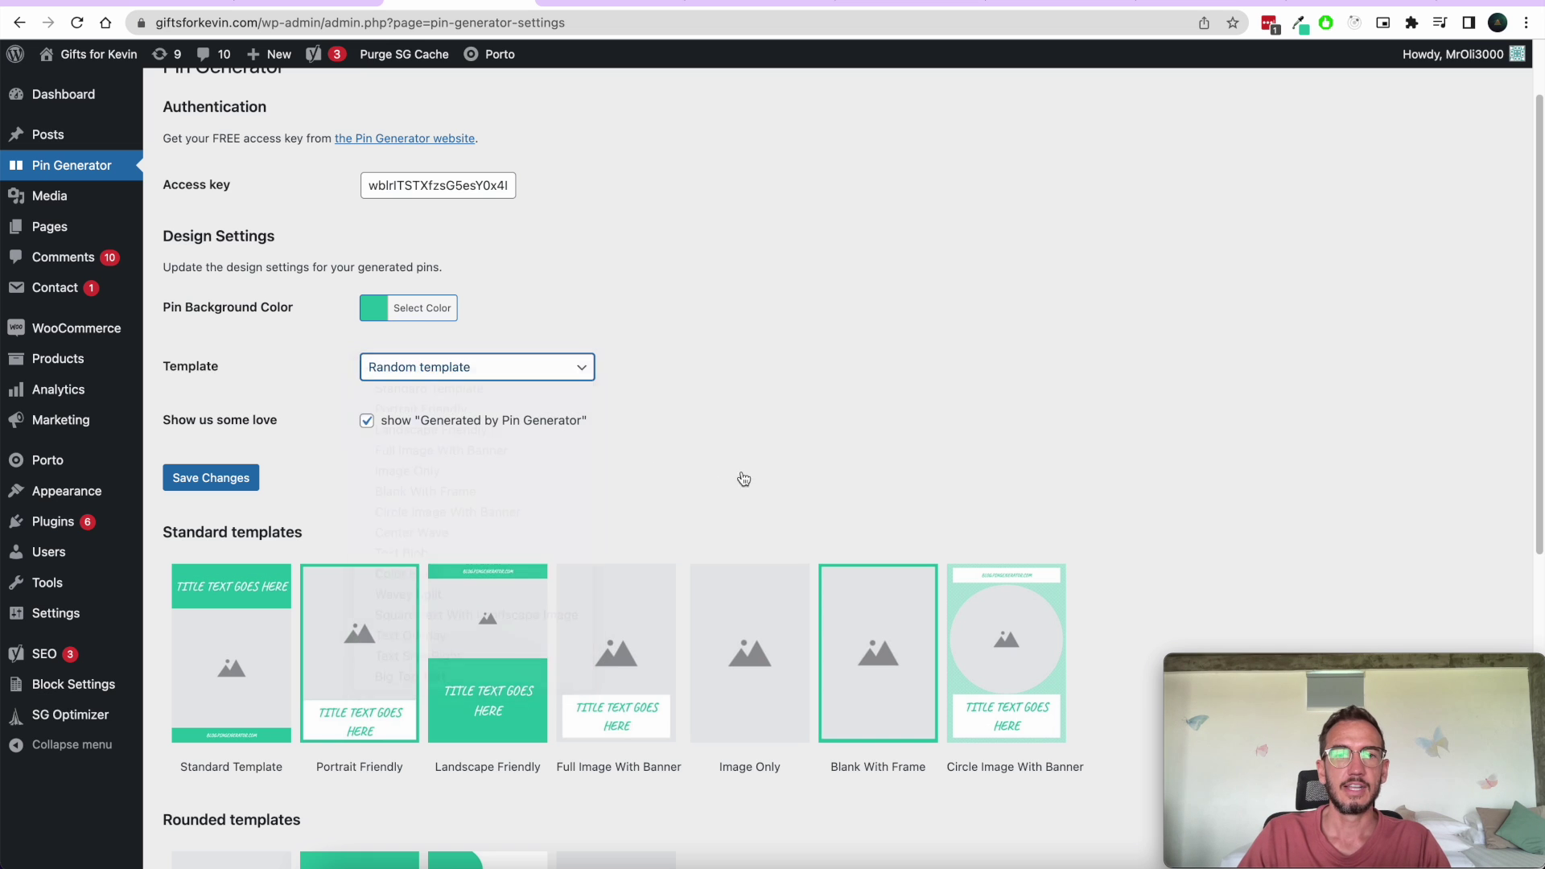
scroll(766, 495, down, 4)
scroll(766, 495, down, 2)
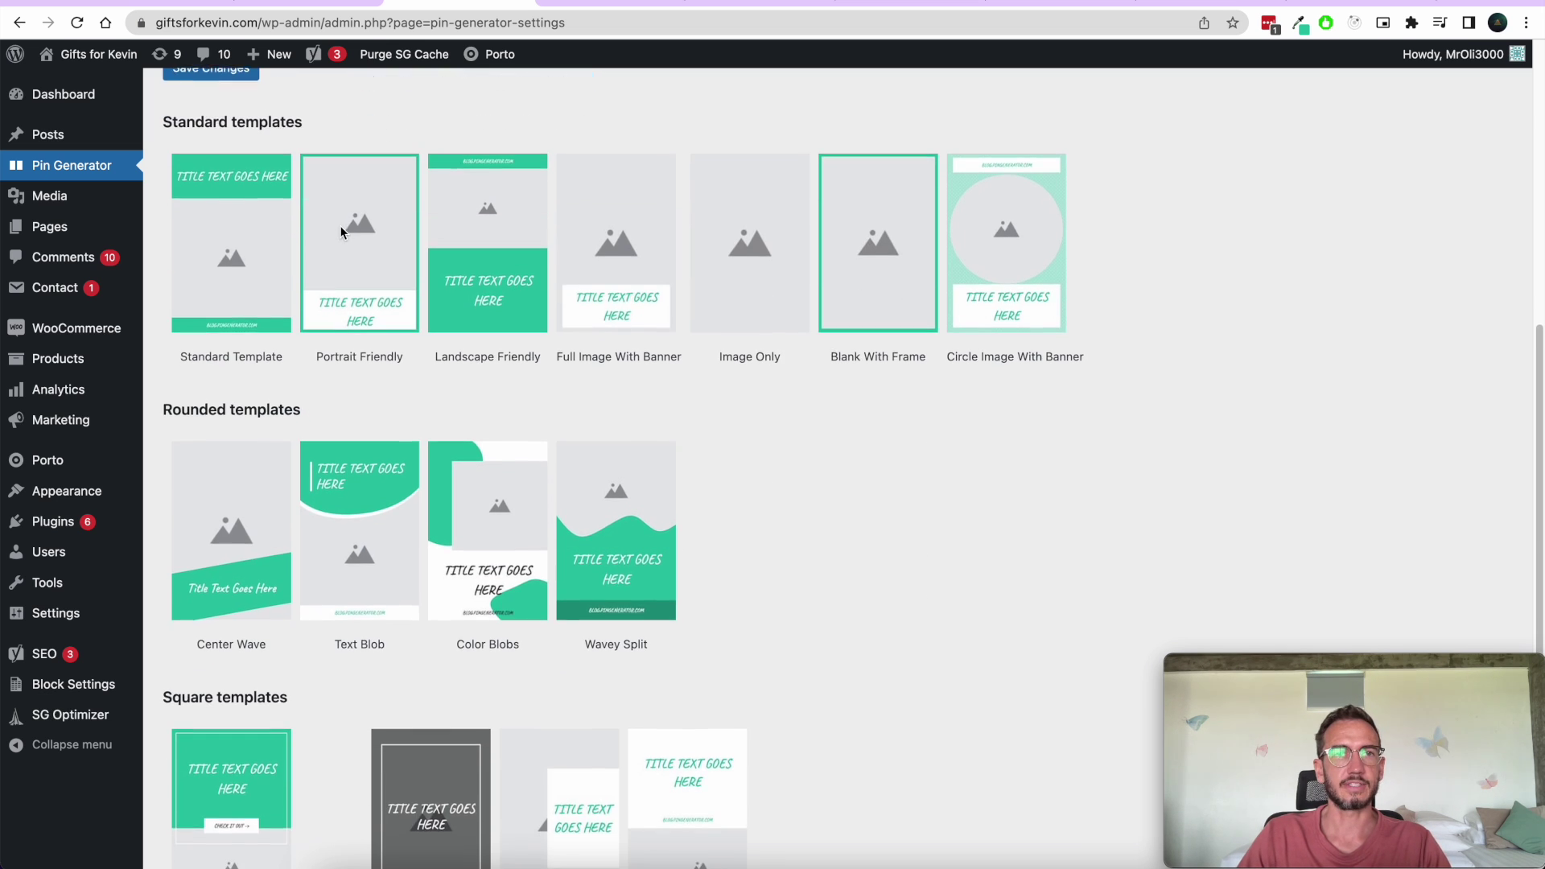
scroll(340, 225, down, 1)
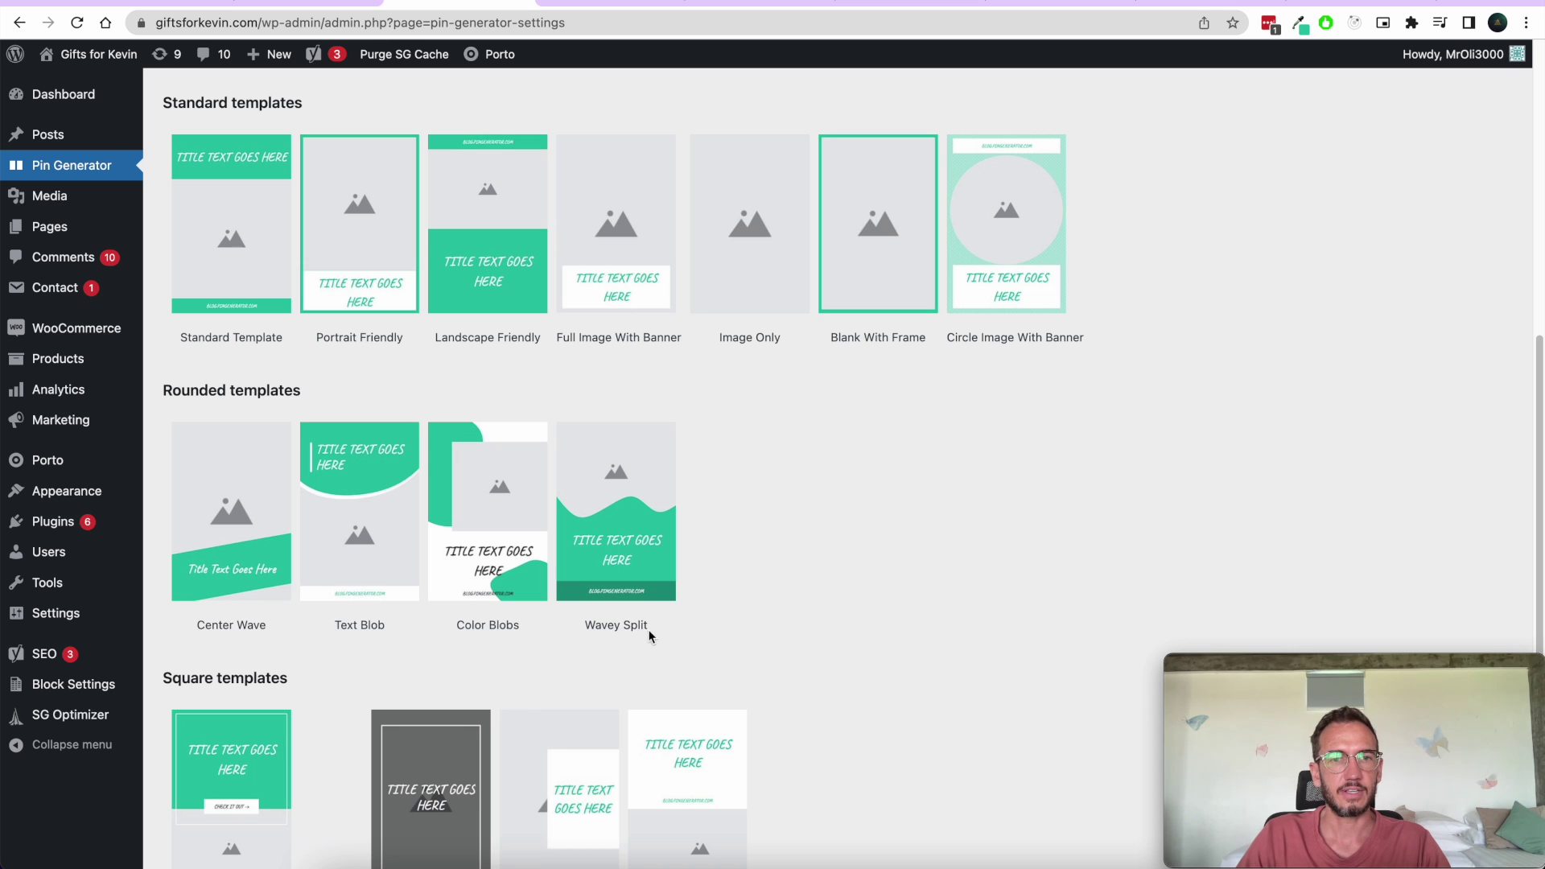
scroll(706, 647, down, 1)
scroll(715, 639, up, 6)
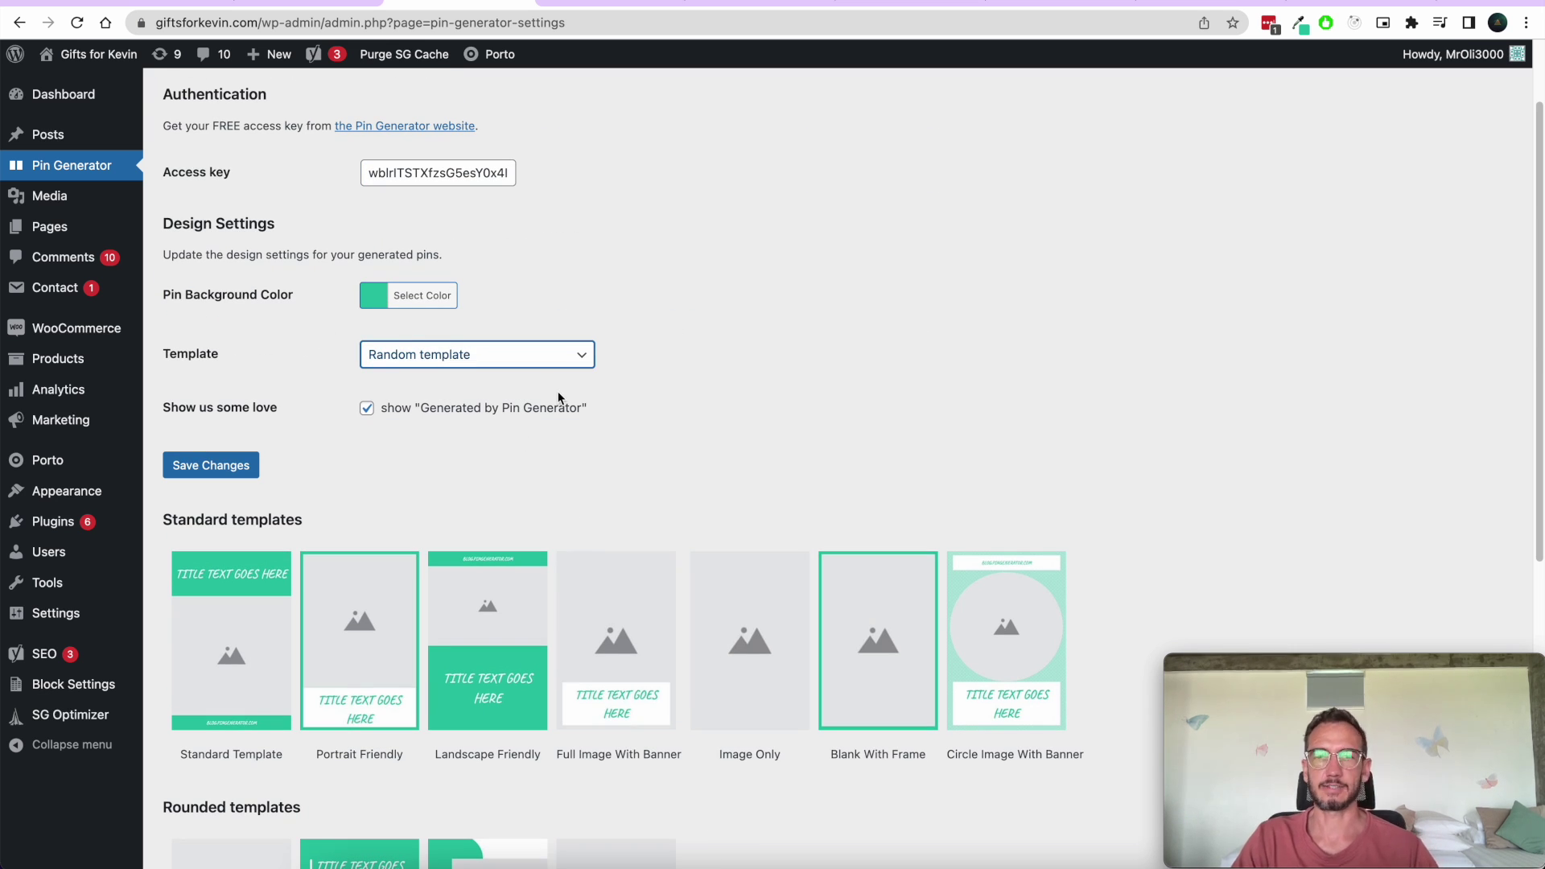
Step: Review the "Generated by Pin Generator" option and select the contents of the access key field
click(655, 400)
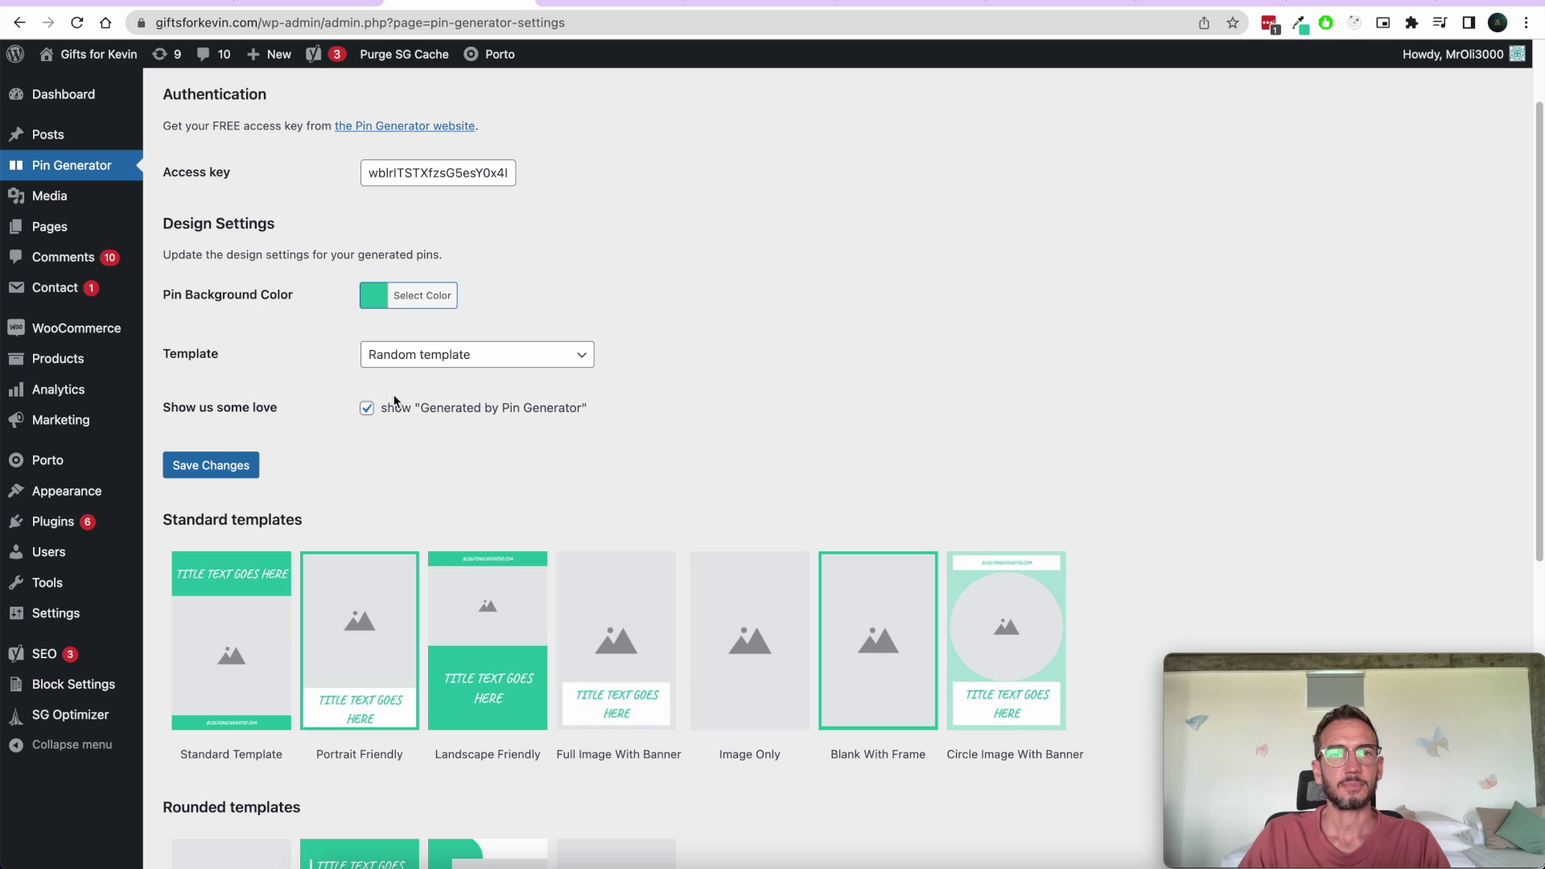
drag(616, 408, 431, 408)
click(610, 403)
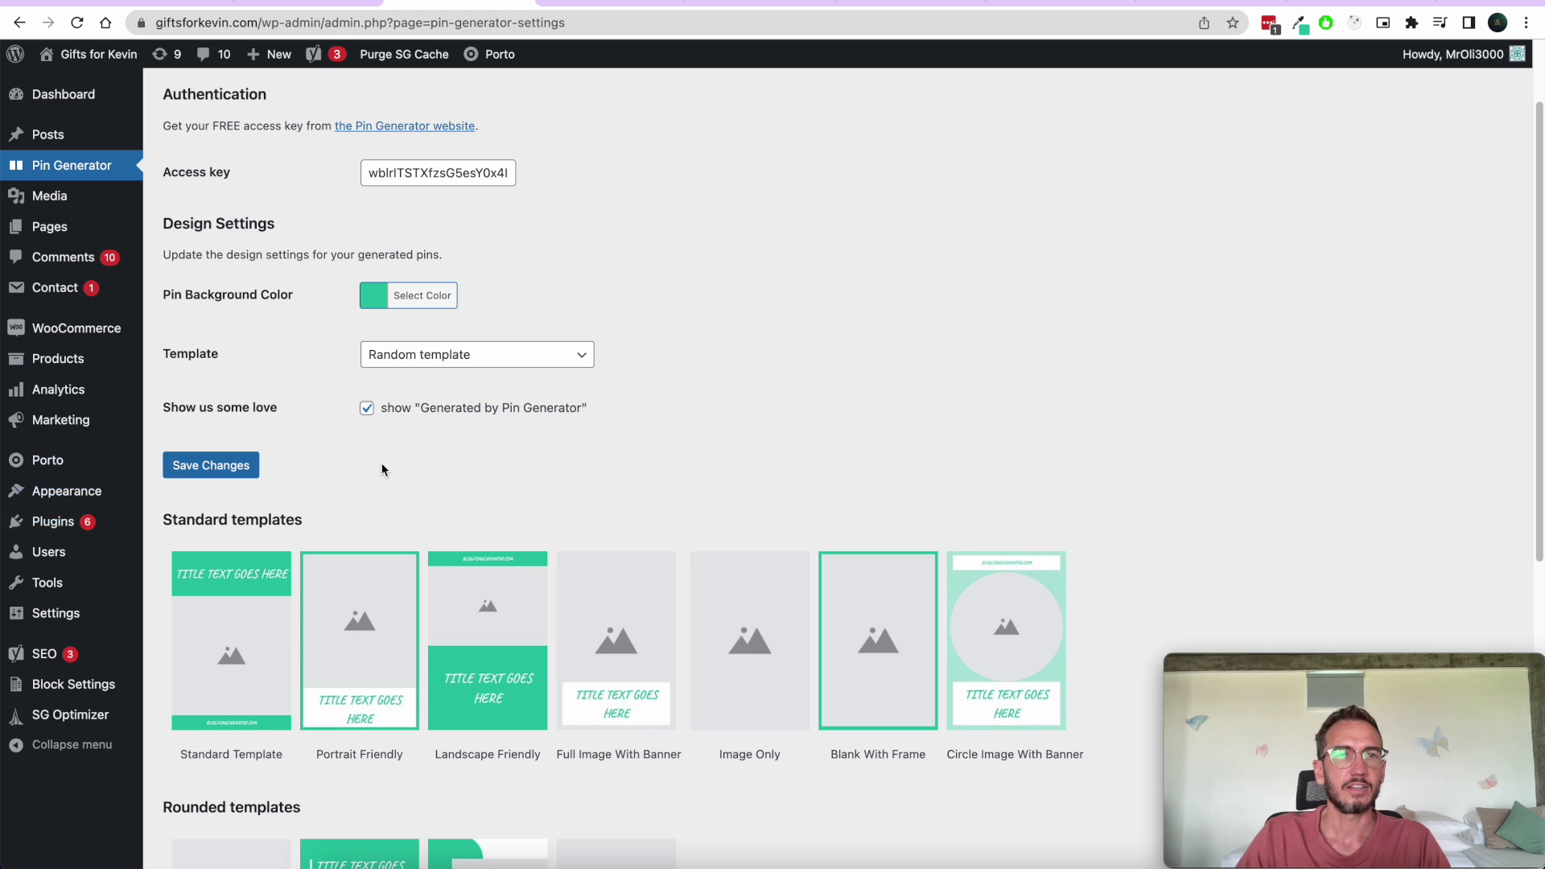
scroll(382, 462, up, 2)
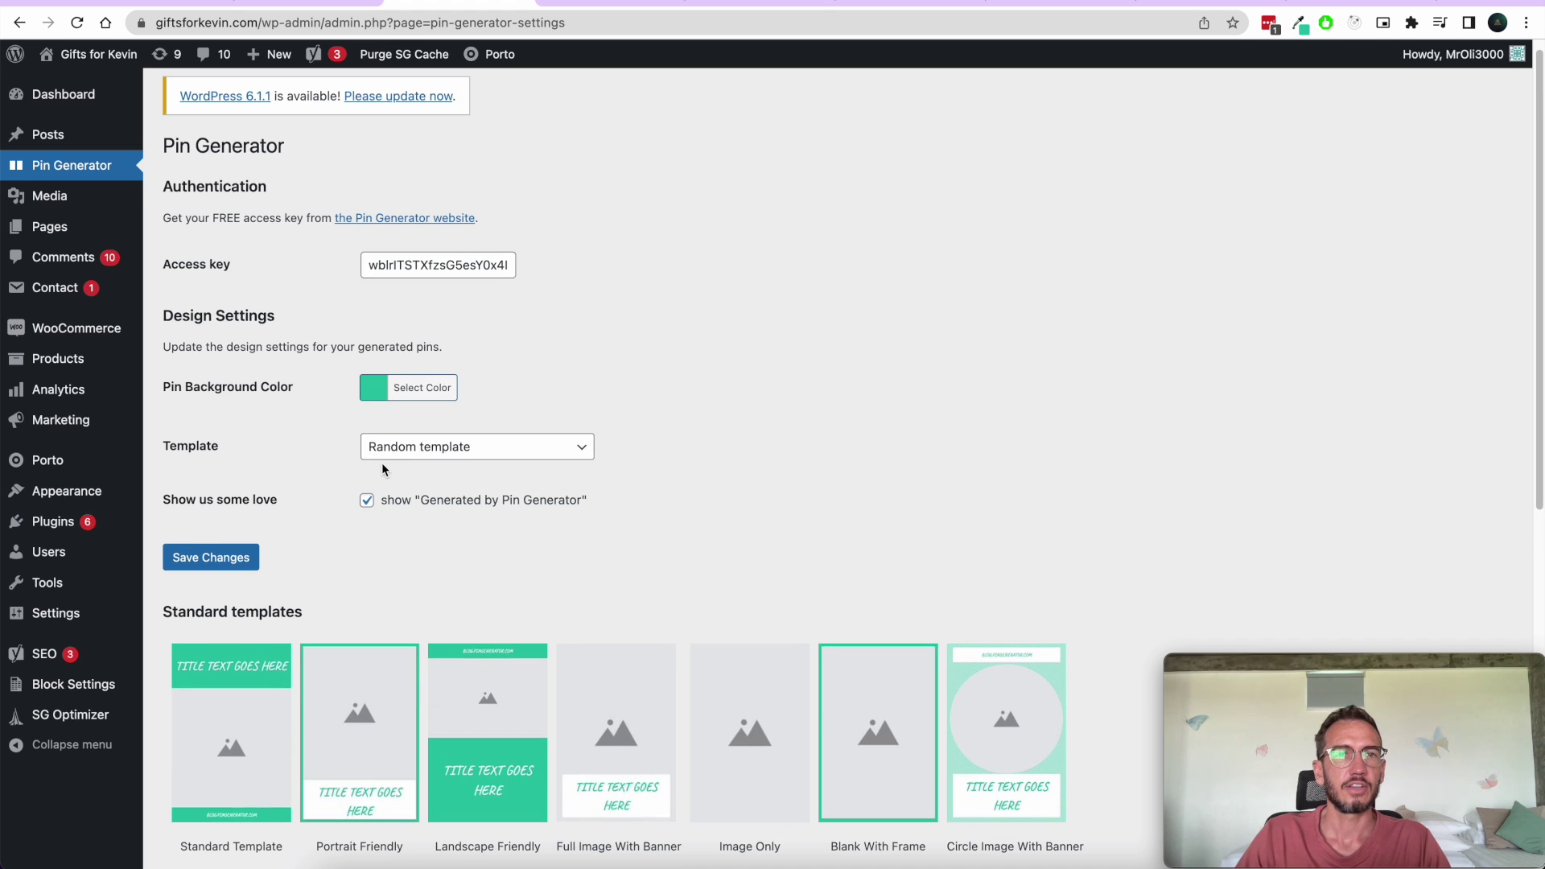
double_click(451, 274)
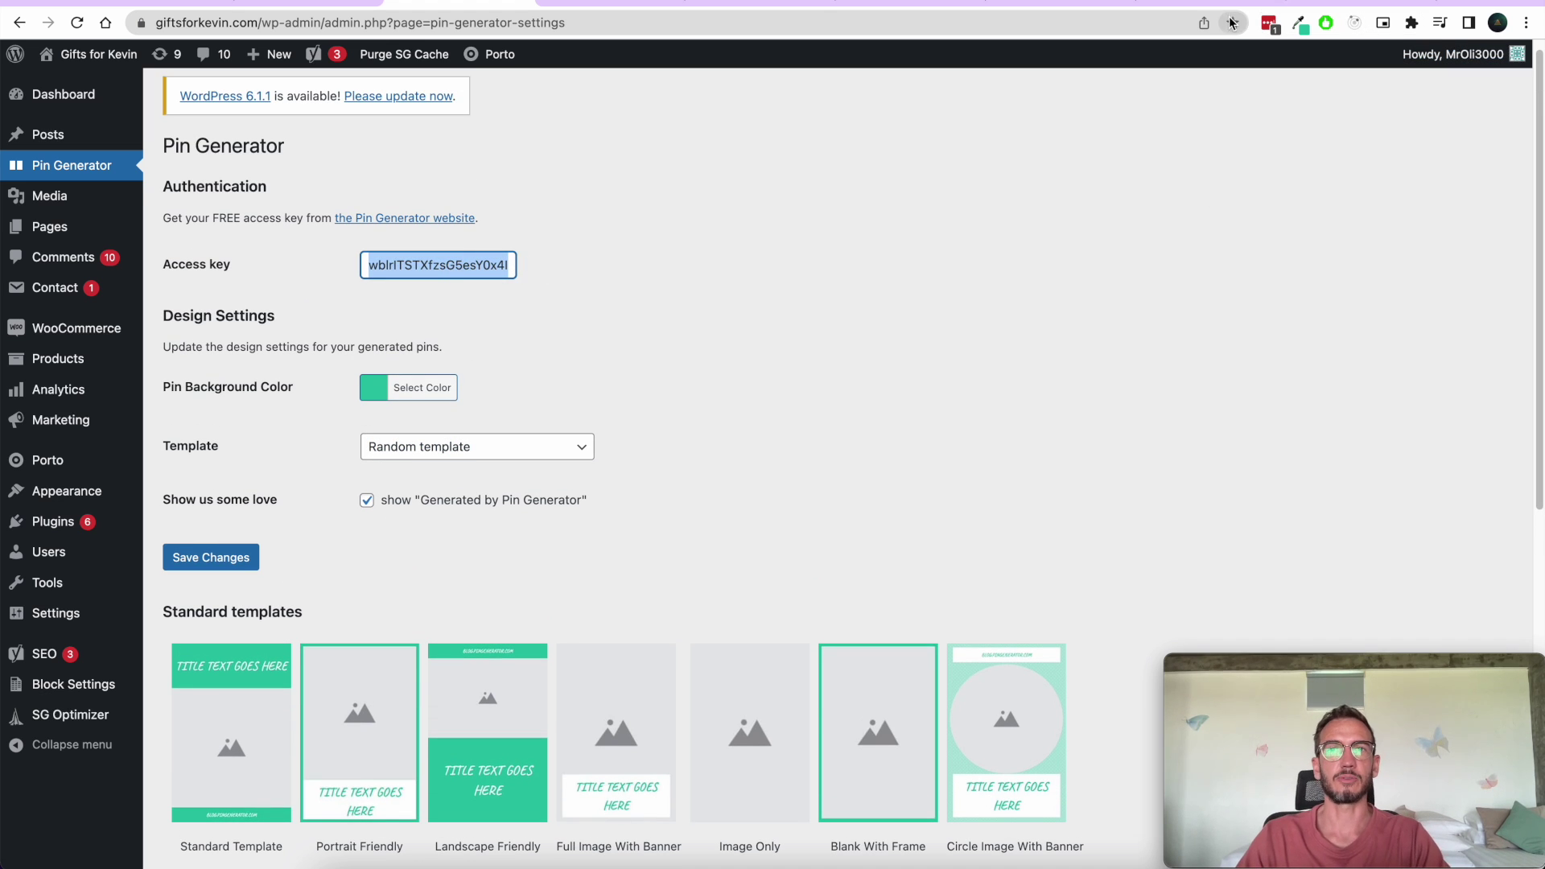
Step: Open pingenerator.com in a new browser tab
click(1462, 2)
text(pingenerator.com)
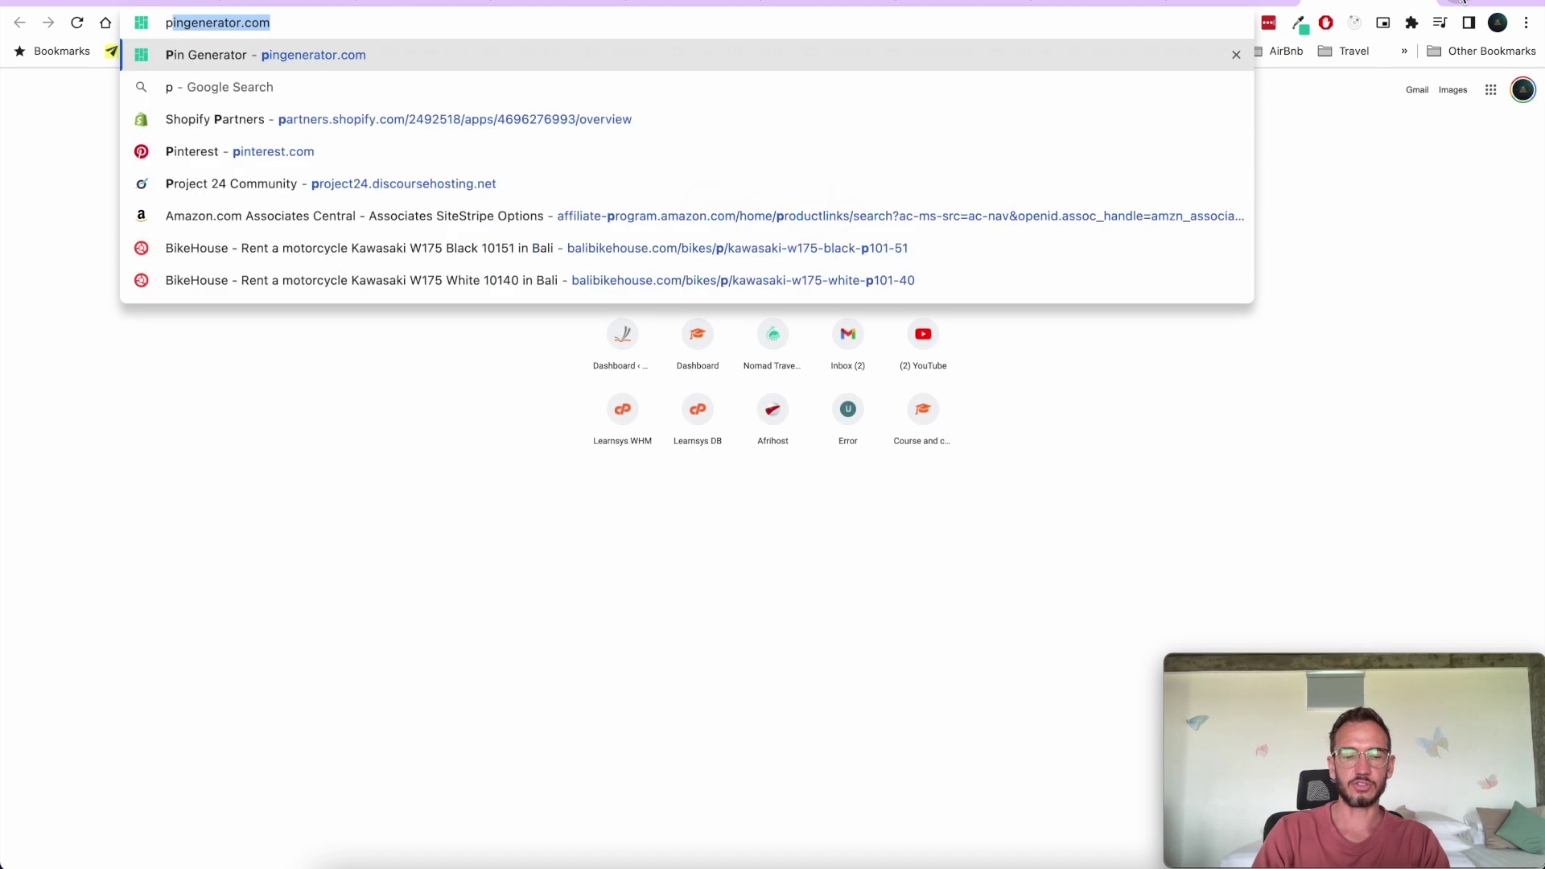
key(Return)
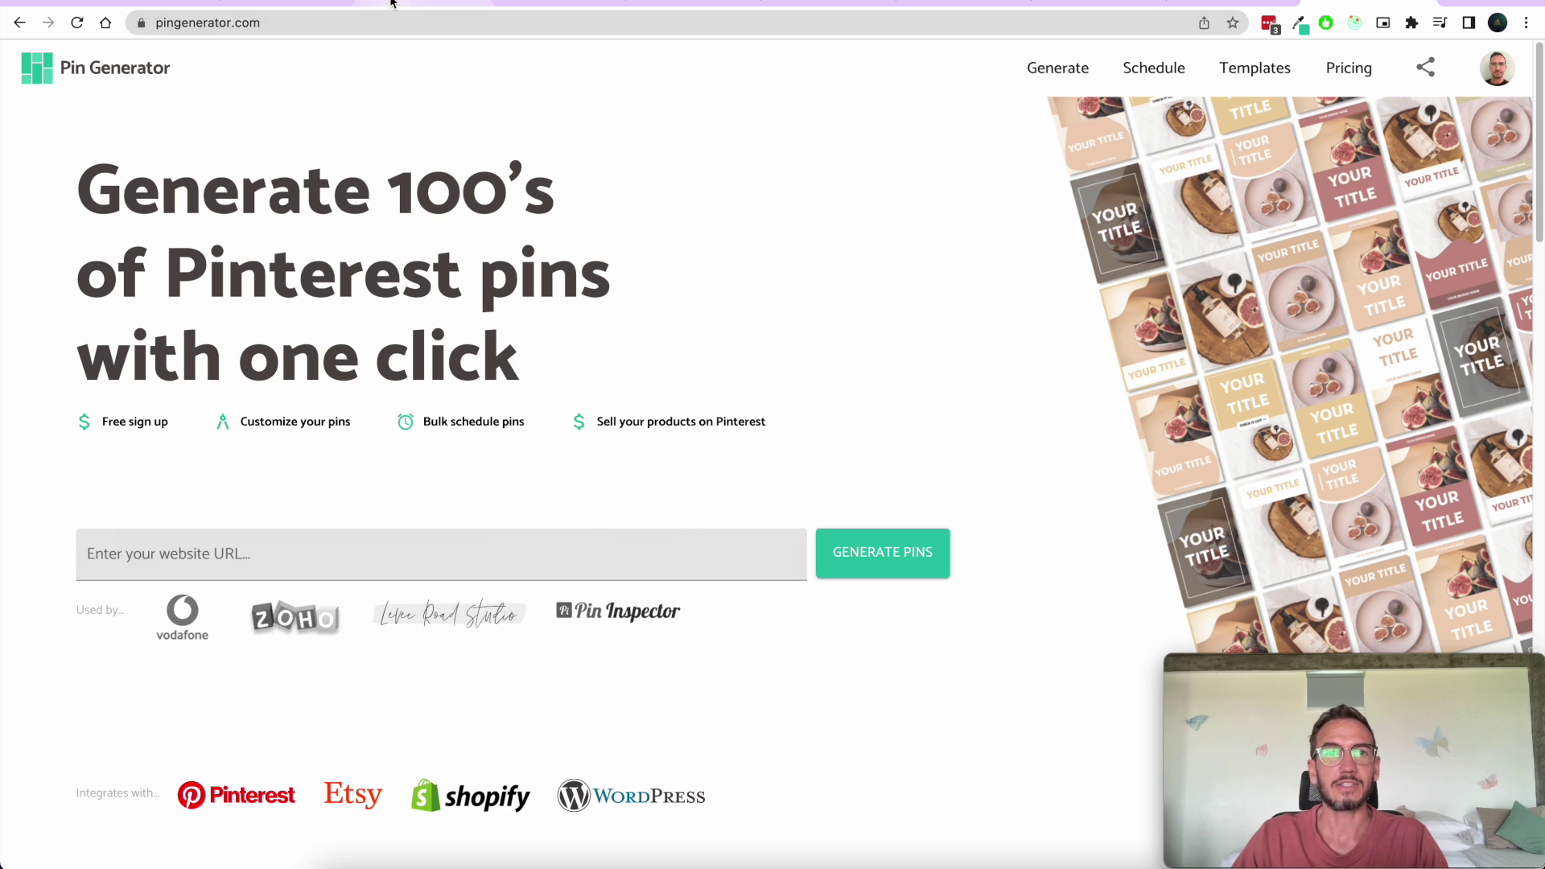
Step: Generate pins on the Pin Generator website from the giftsforkevin.com/funny-dog-costumes/ URL and look over the generated designs
click(425, 3)
click(734, 22)
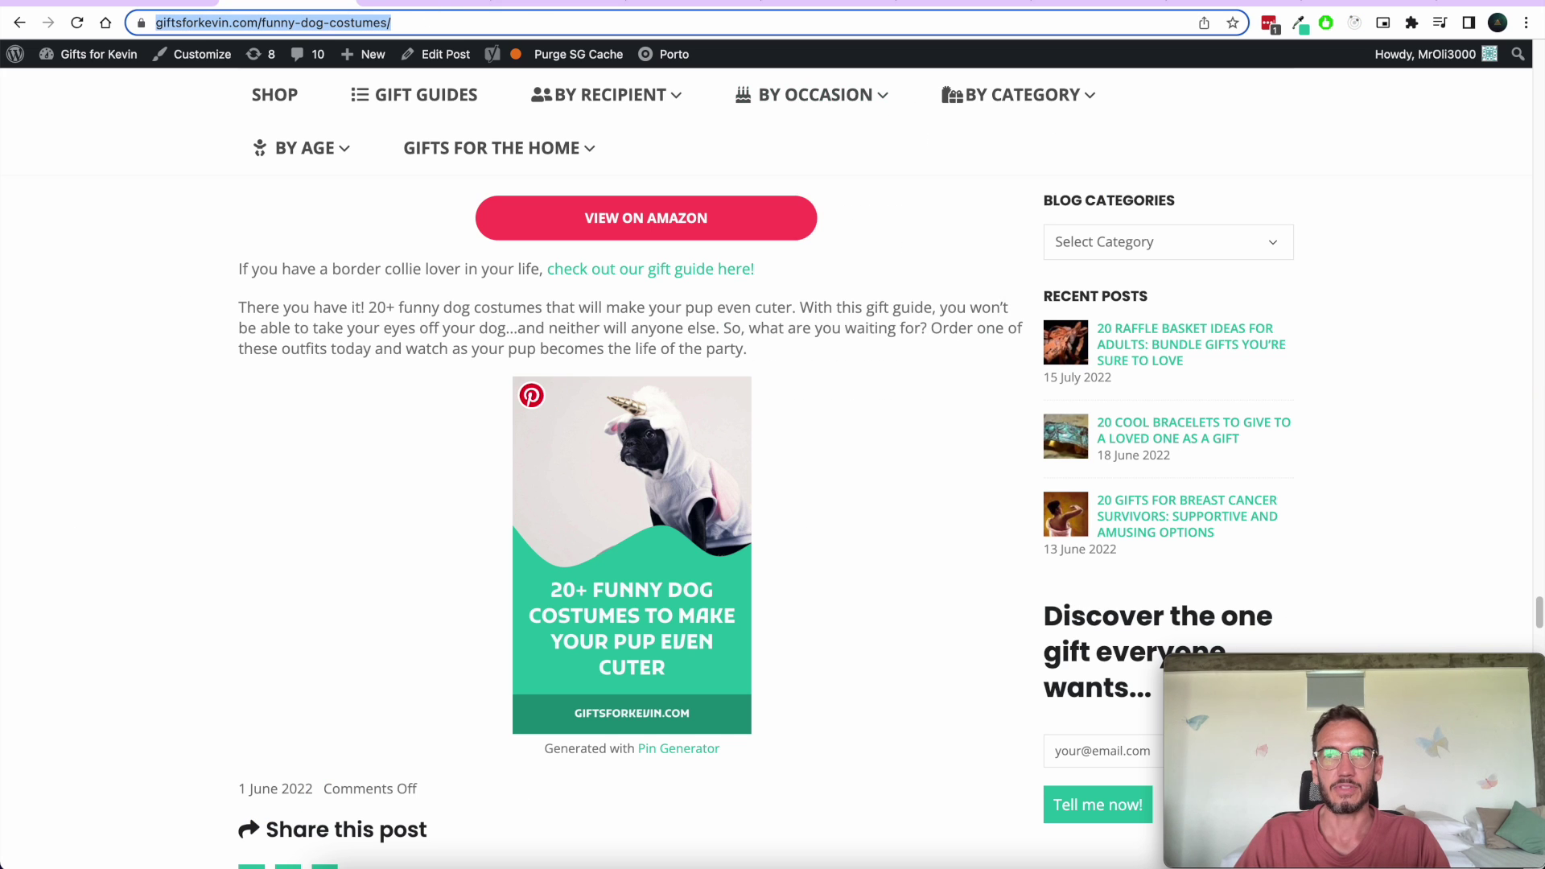
key(super+c)
key(ctrl+shift+Tab)
click(233, 563)
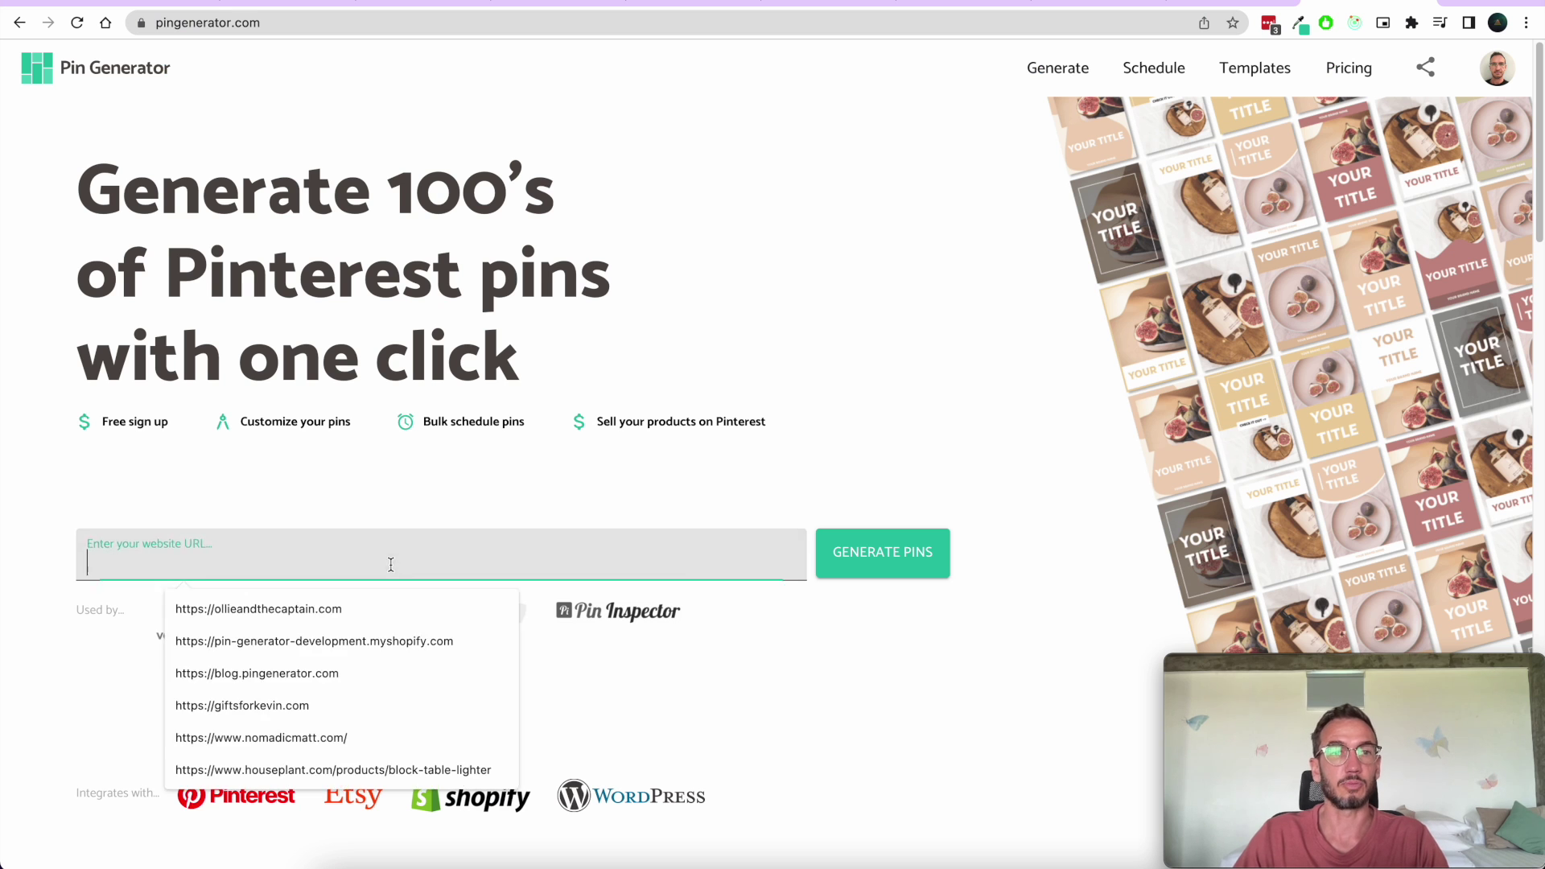
key(super+v)
click(890, 558)
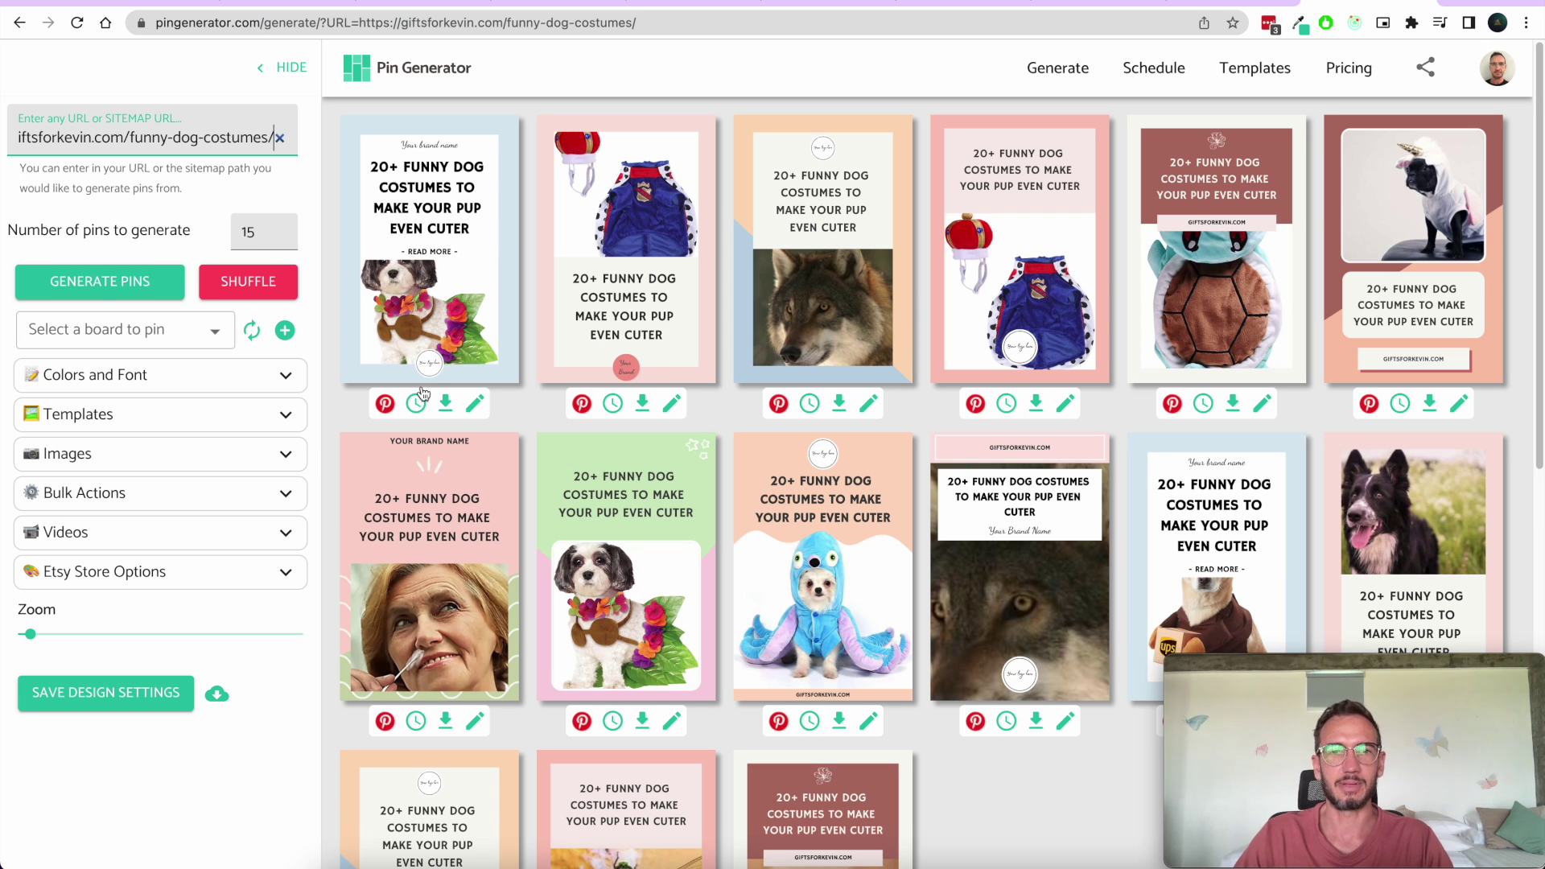
scroll(869, 680, down, 4)
scroll(869, 680, up, 4)
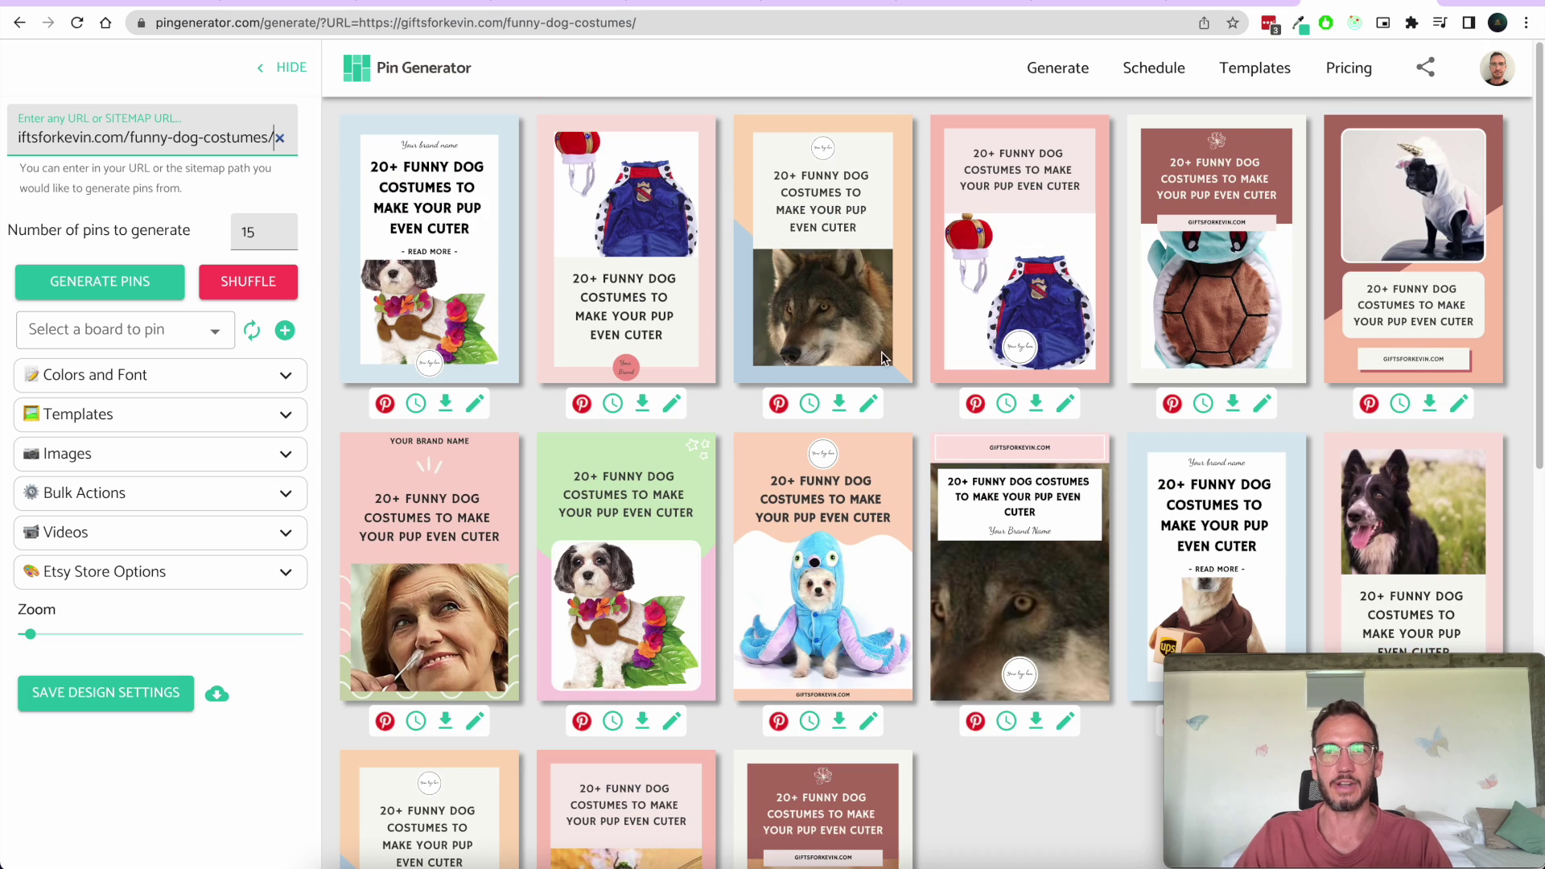
scroll(836, 388, down, 4)
scroll(816, 479, up, 4)
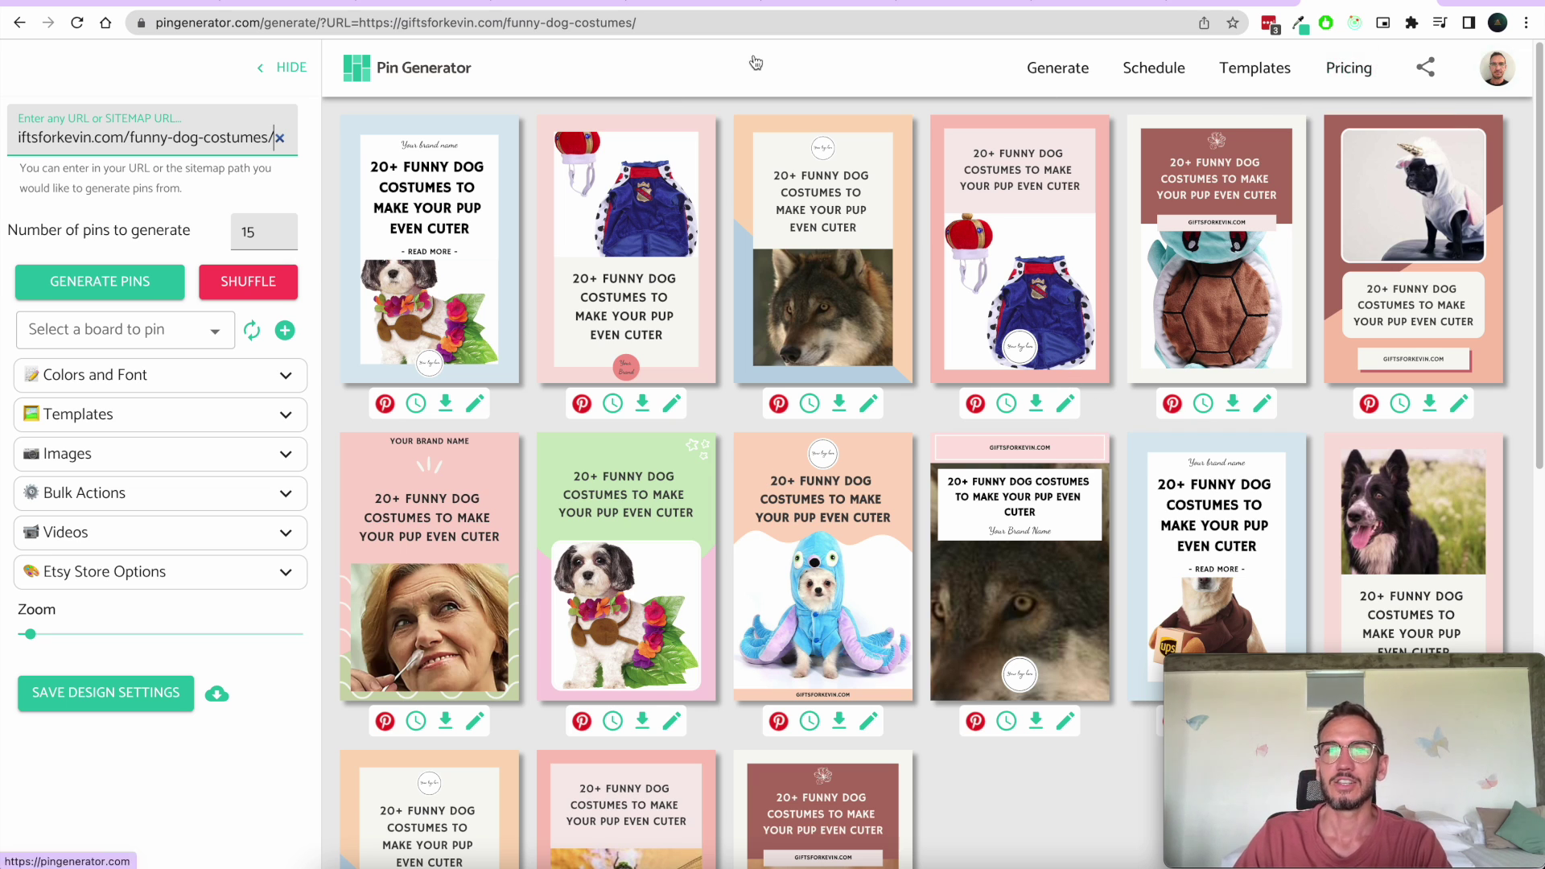
click(306, 165)
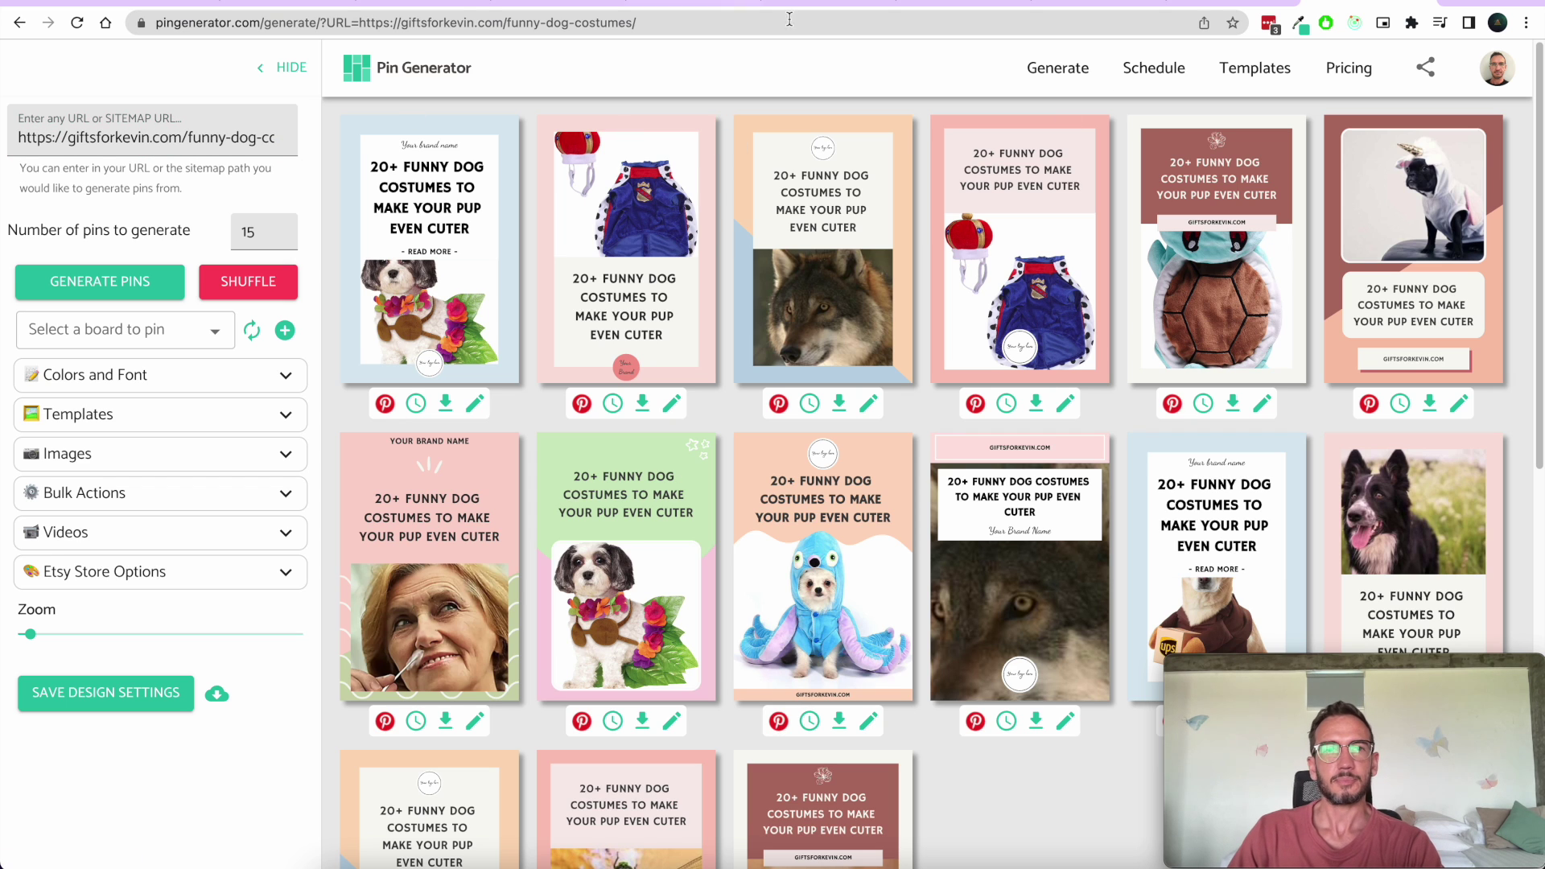
Step: Open the Pin Generator account profile and select the WordPress plugin access key
click(1502, 75)
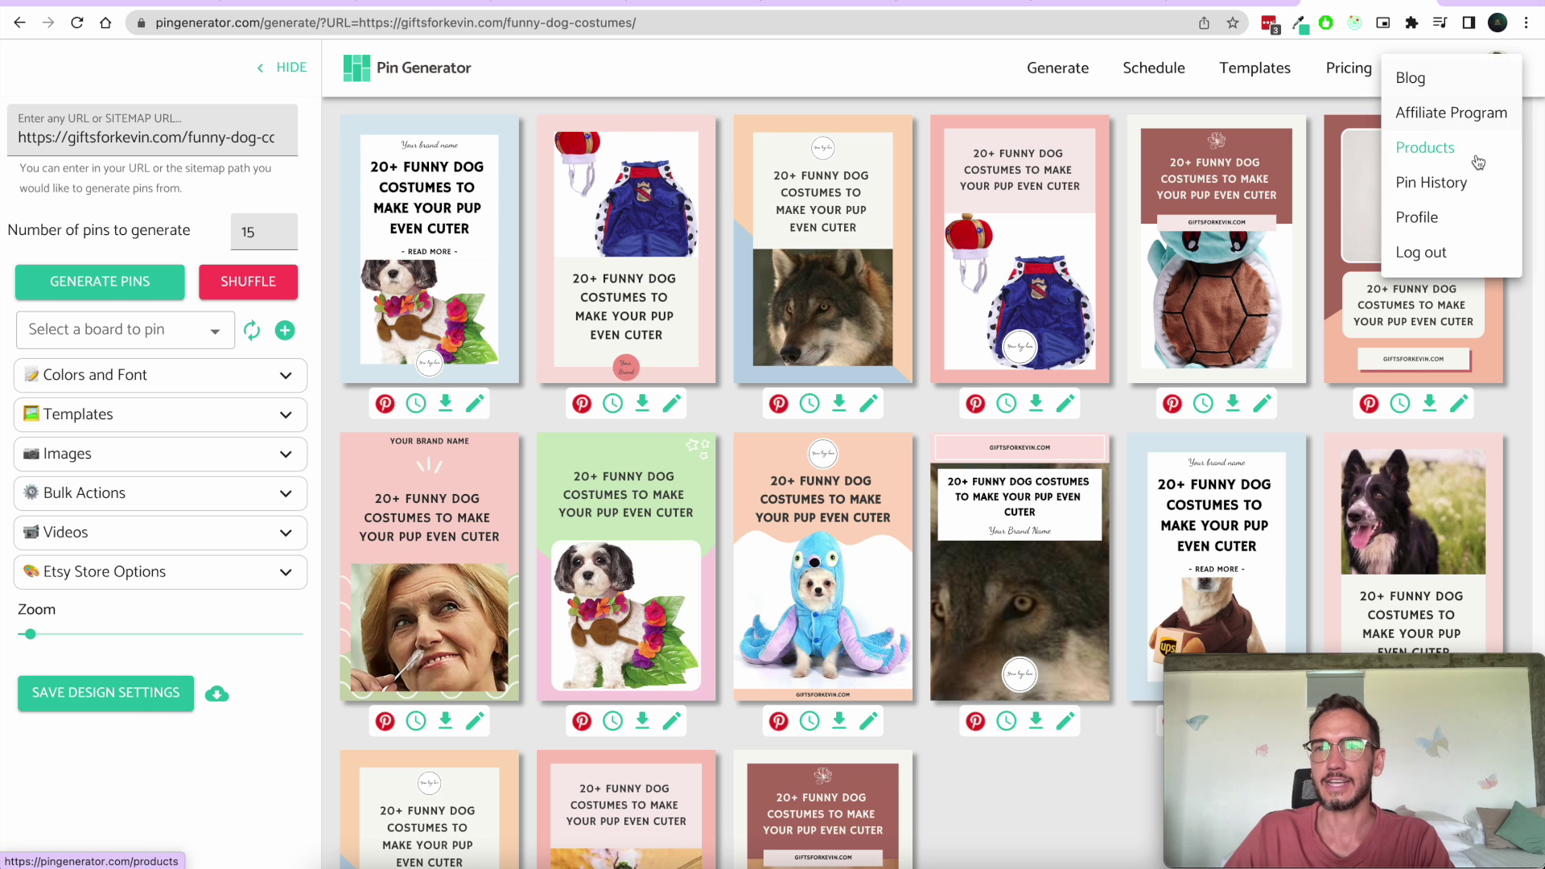
click(1461, 214)
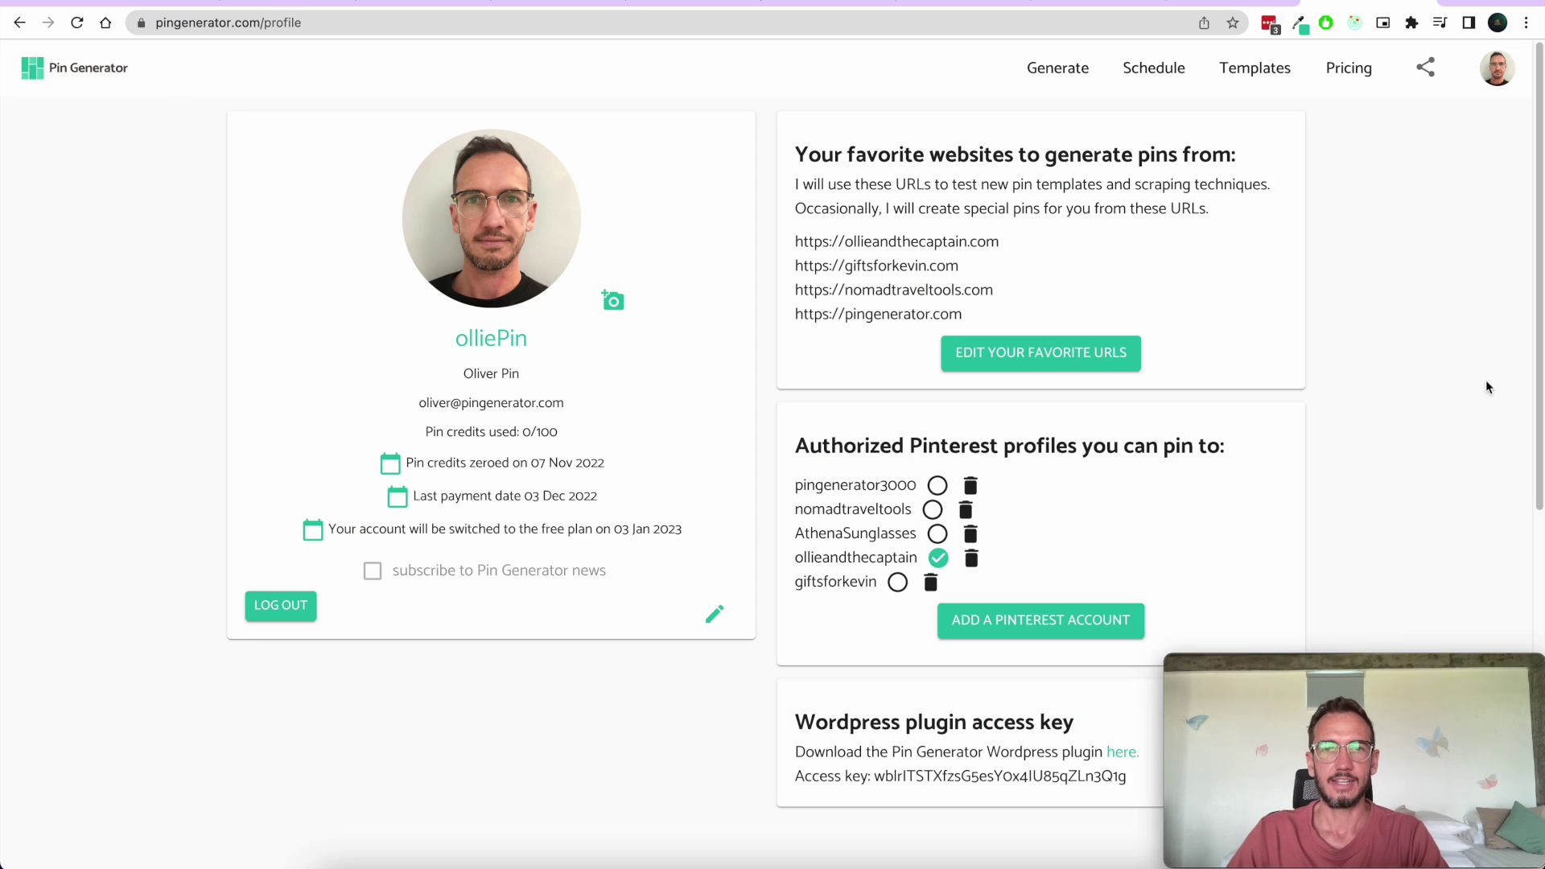
scroll(1494, 338, down, 3)
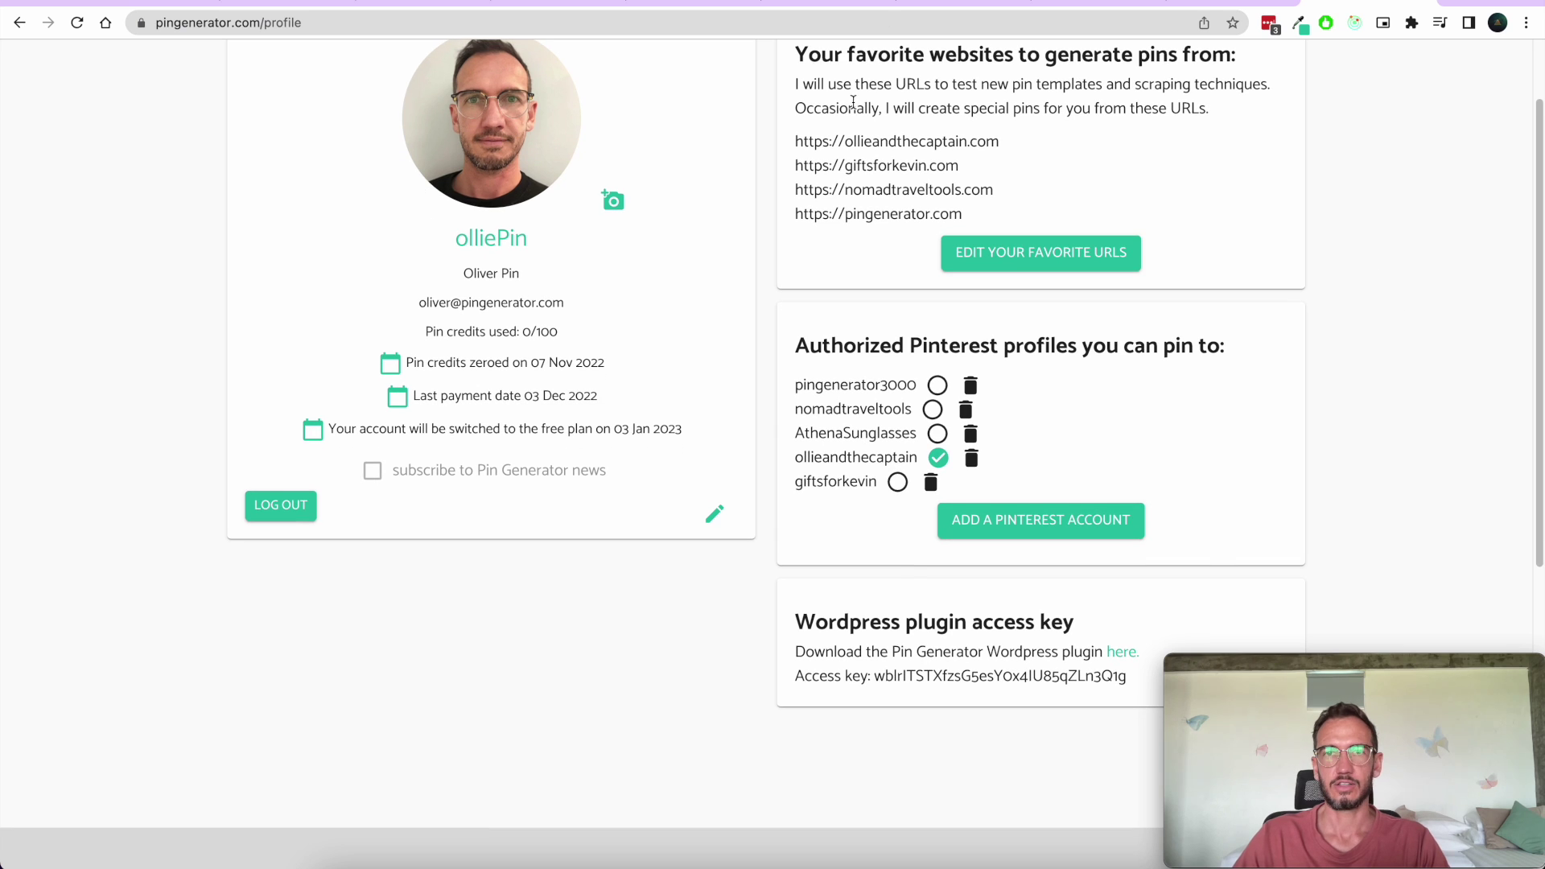
scroll(1285, 480, down, 3)
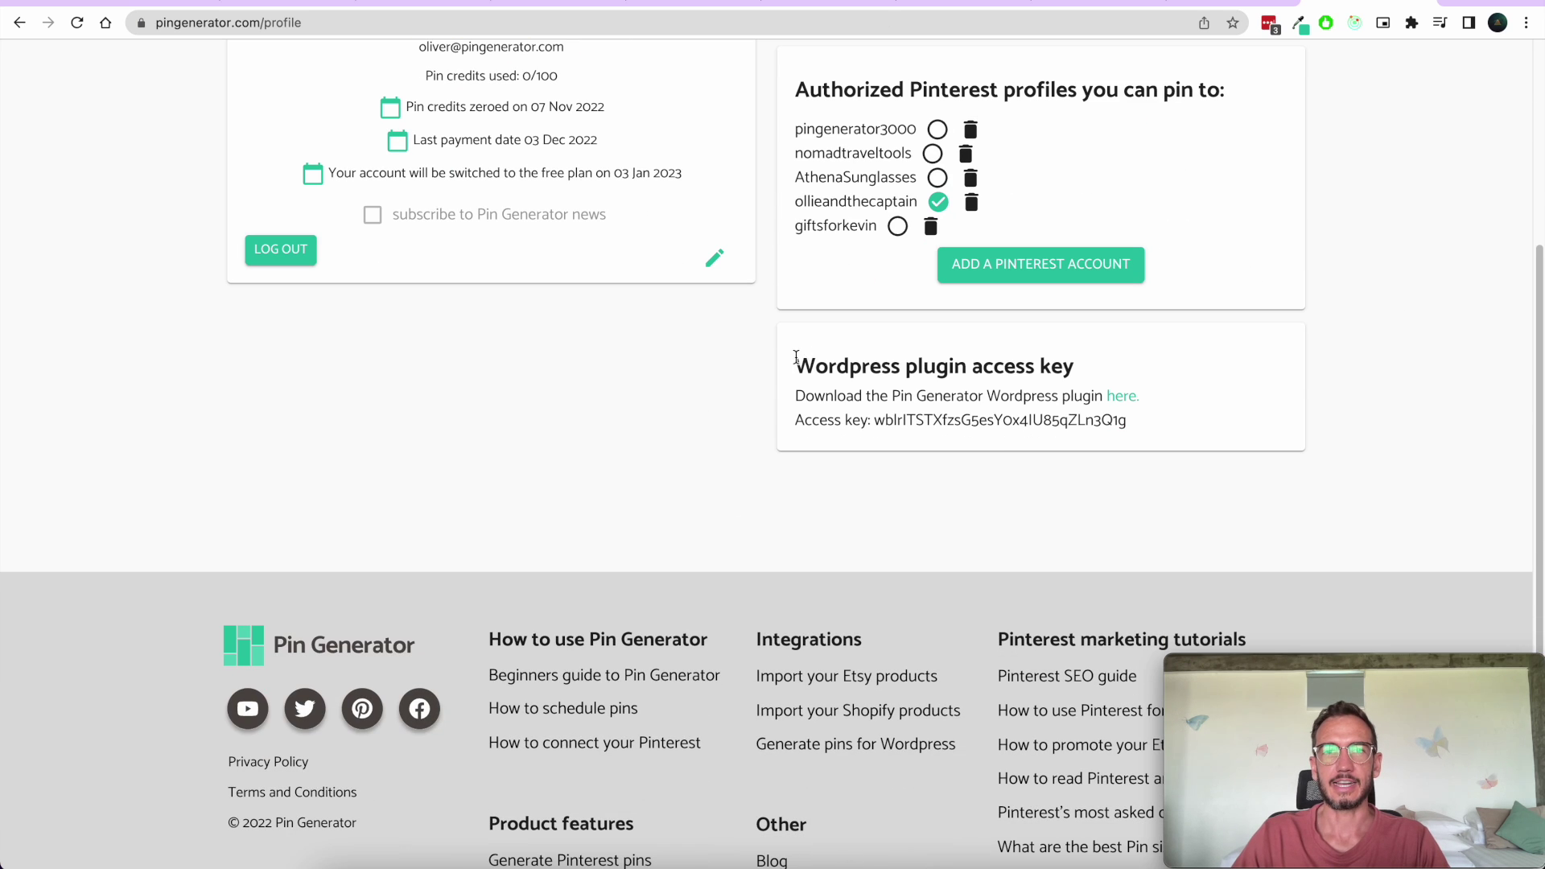
drag(795, 358, 1207, 364)
click(1155, 427)
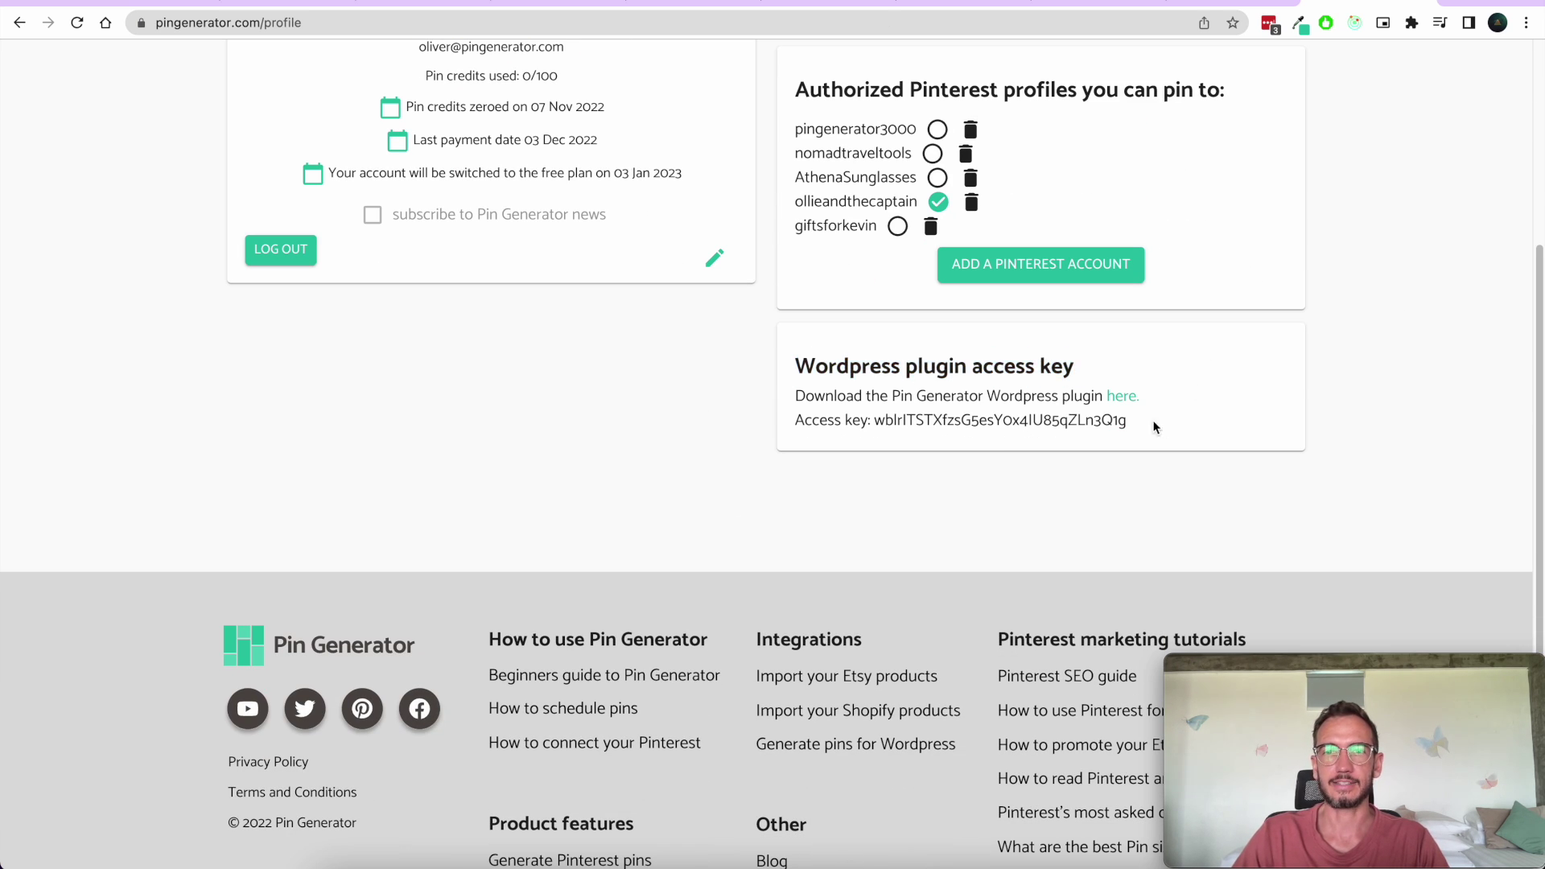
double_click(1040, 420)
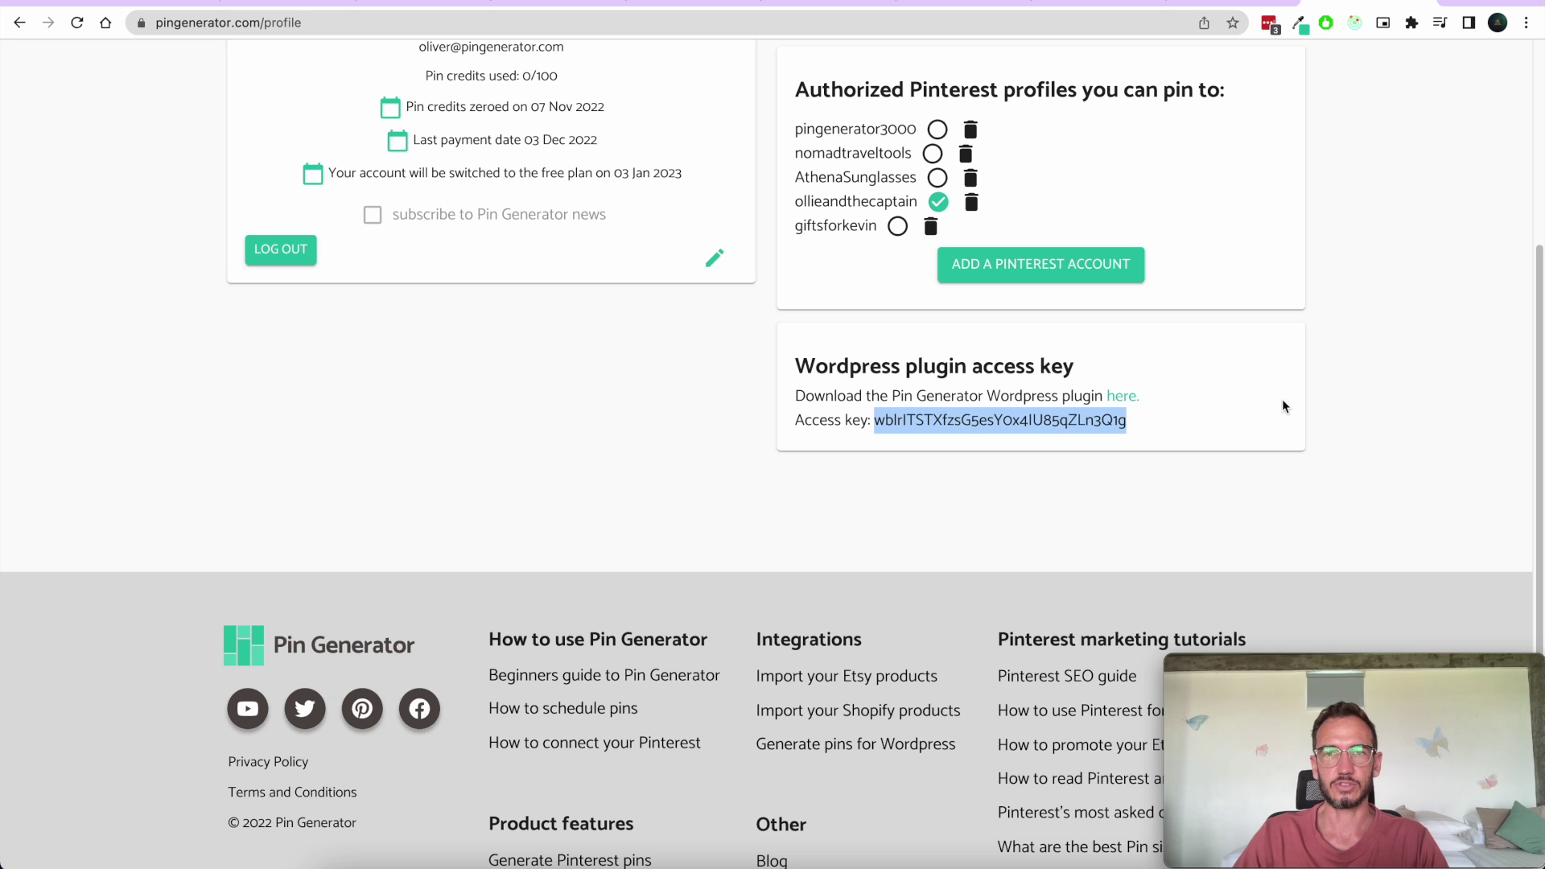
click(1397, 267)
Step: Paste the access key into the Pin Generator plugin settings of the Gifts for Kevin site and save the changes
click(405, 1)
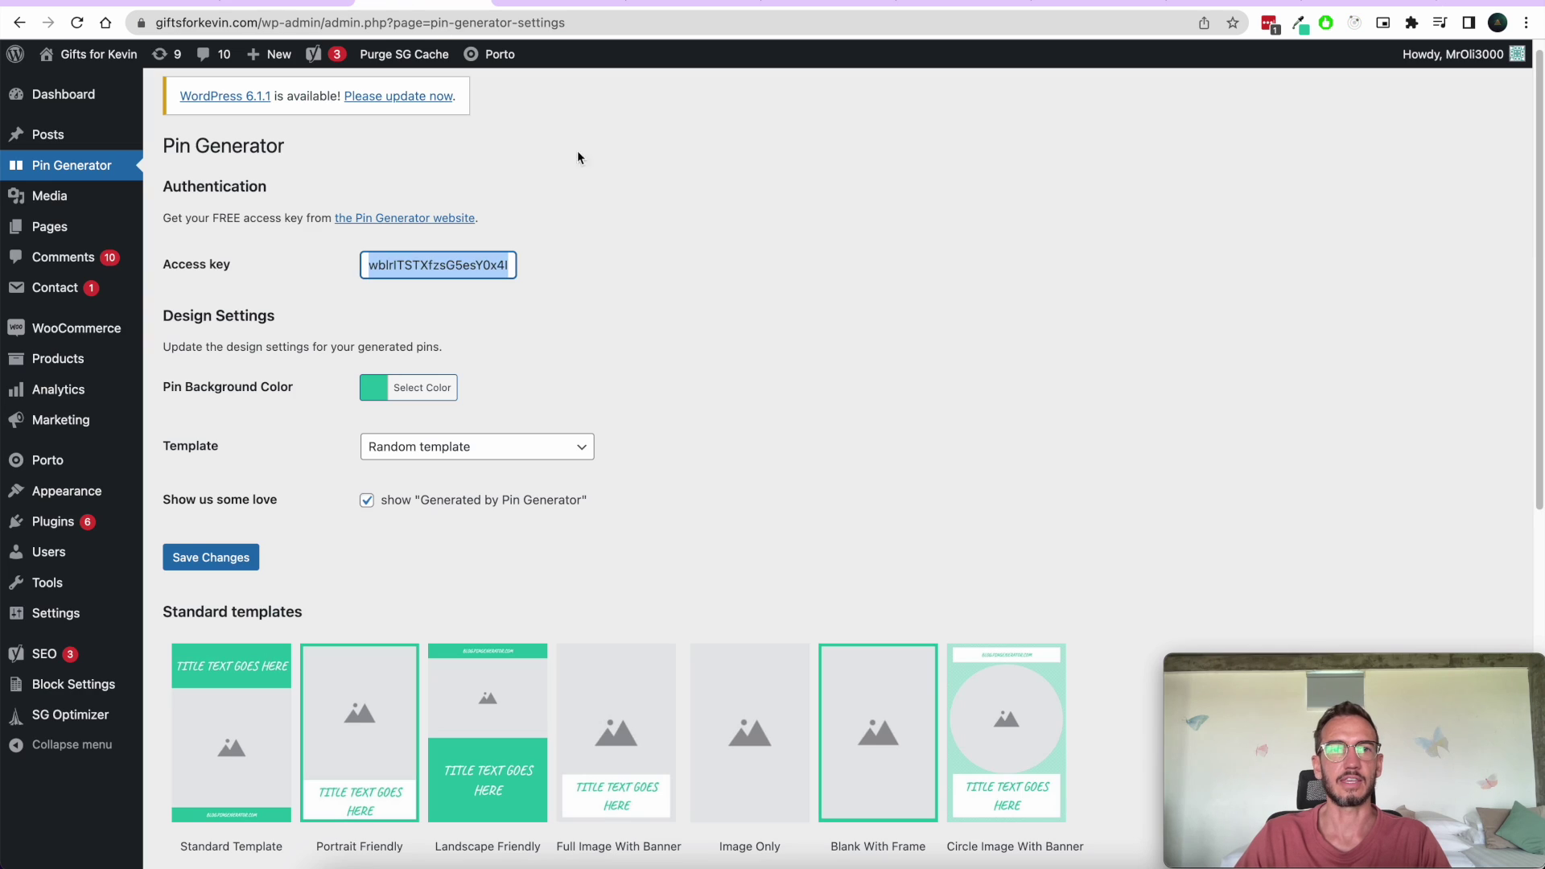
scroll(642, 288, up, 1)
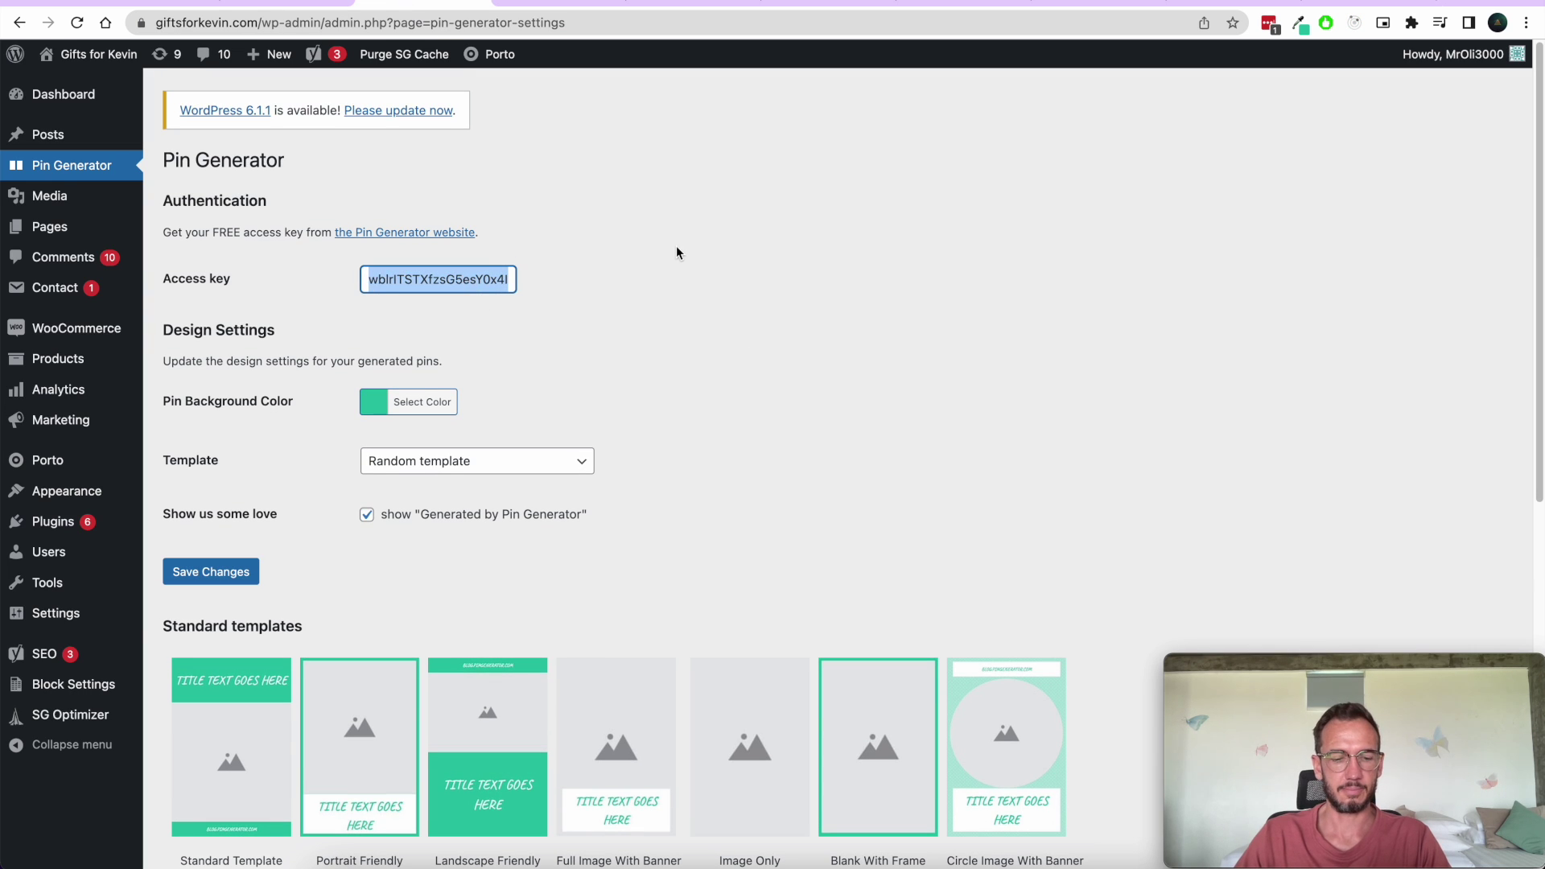
key(super+v)
click(686, 299)
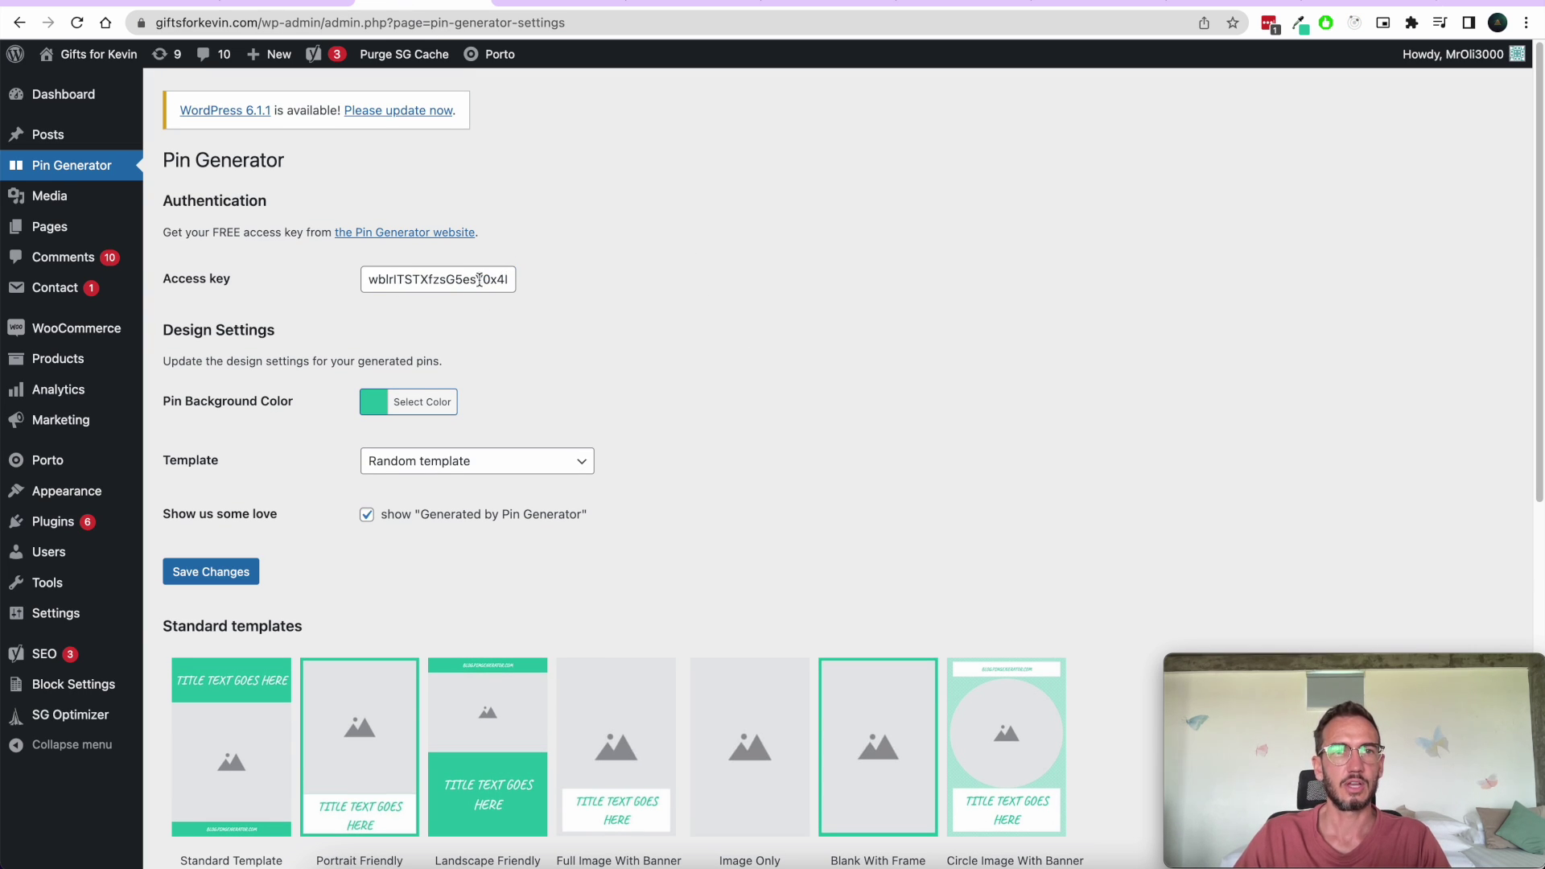
click(244, 572)
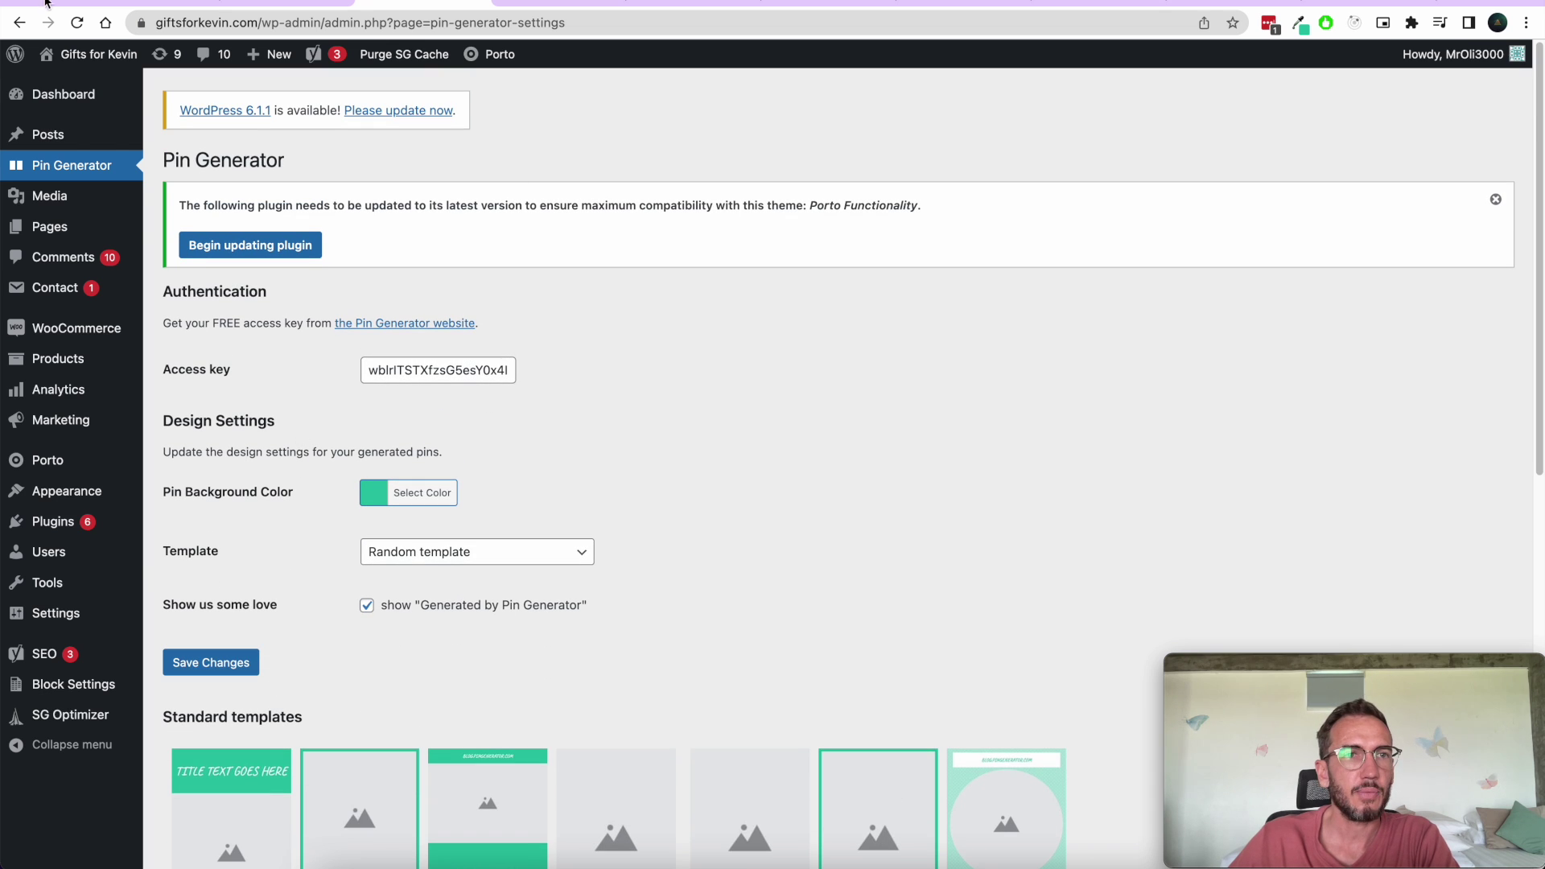
Step: Open the list of all posts on the Gifts for Kevin site
mouse_move(102, 141)
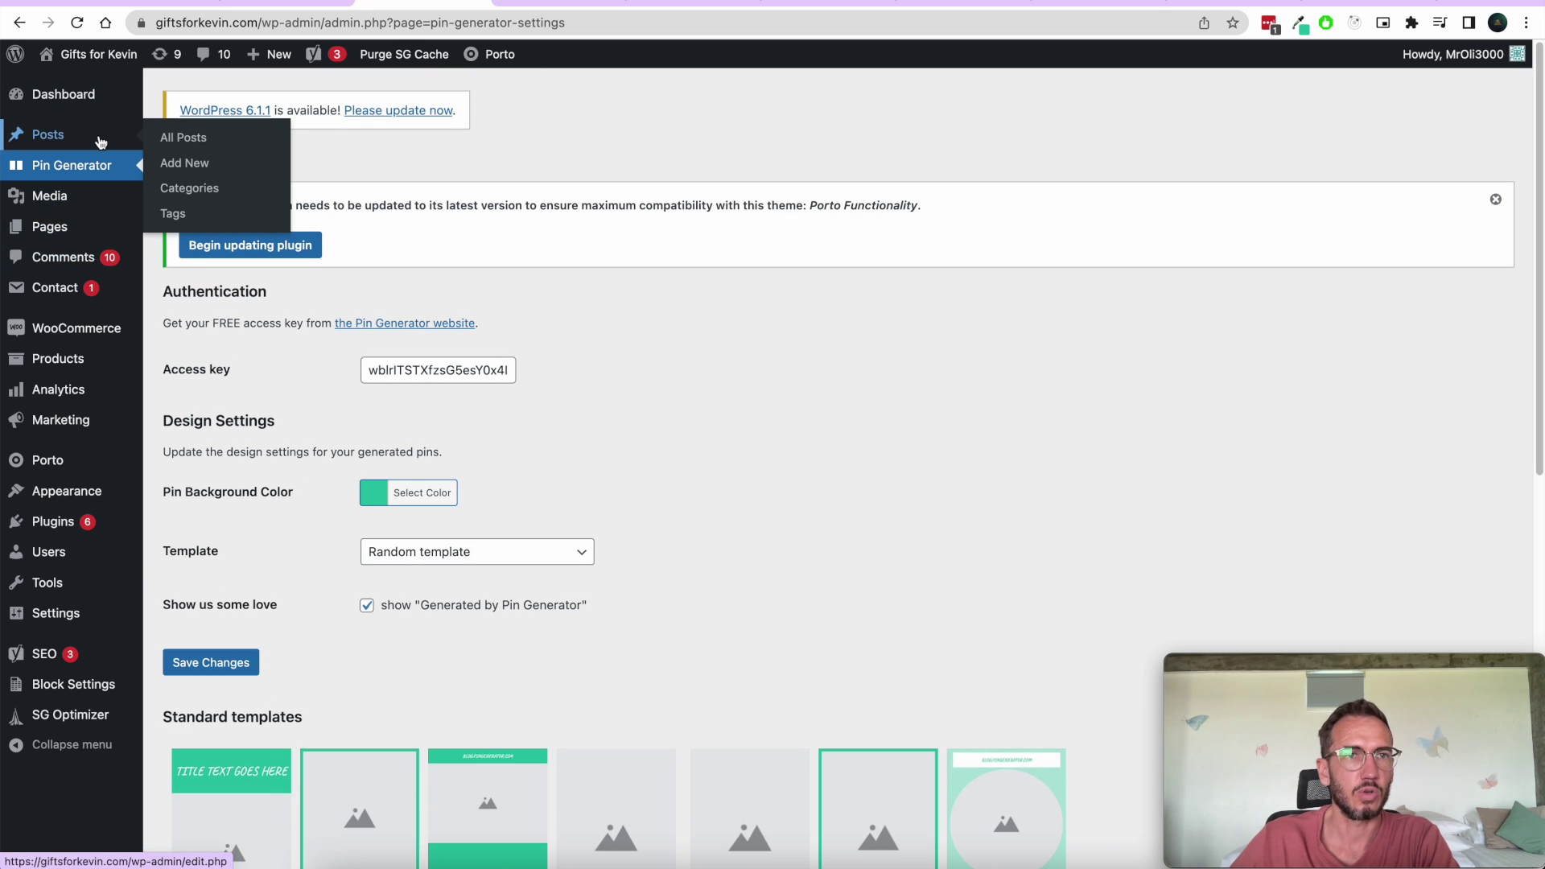
click(96, 142)
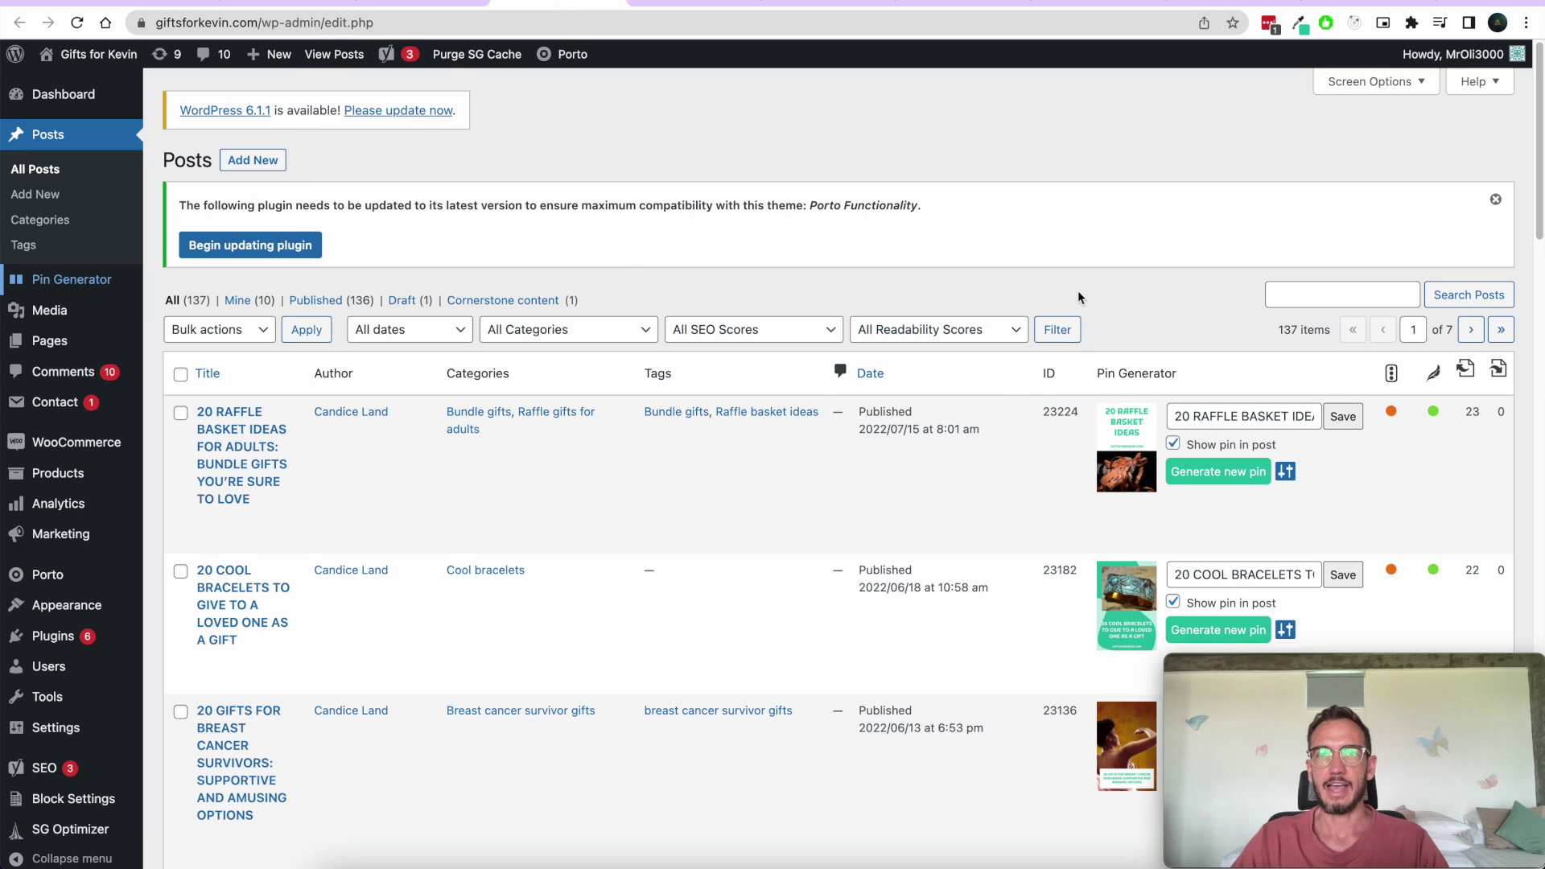
scroll(1073, 344, down, 3)
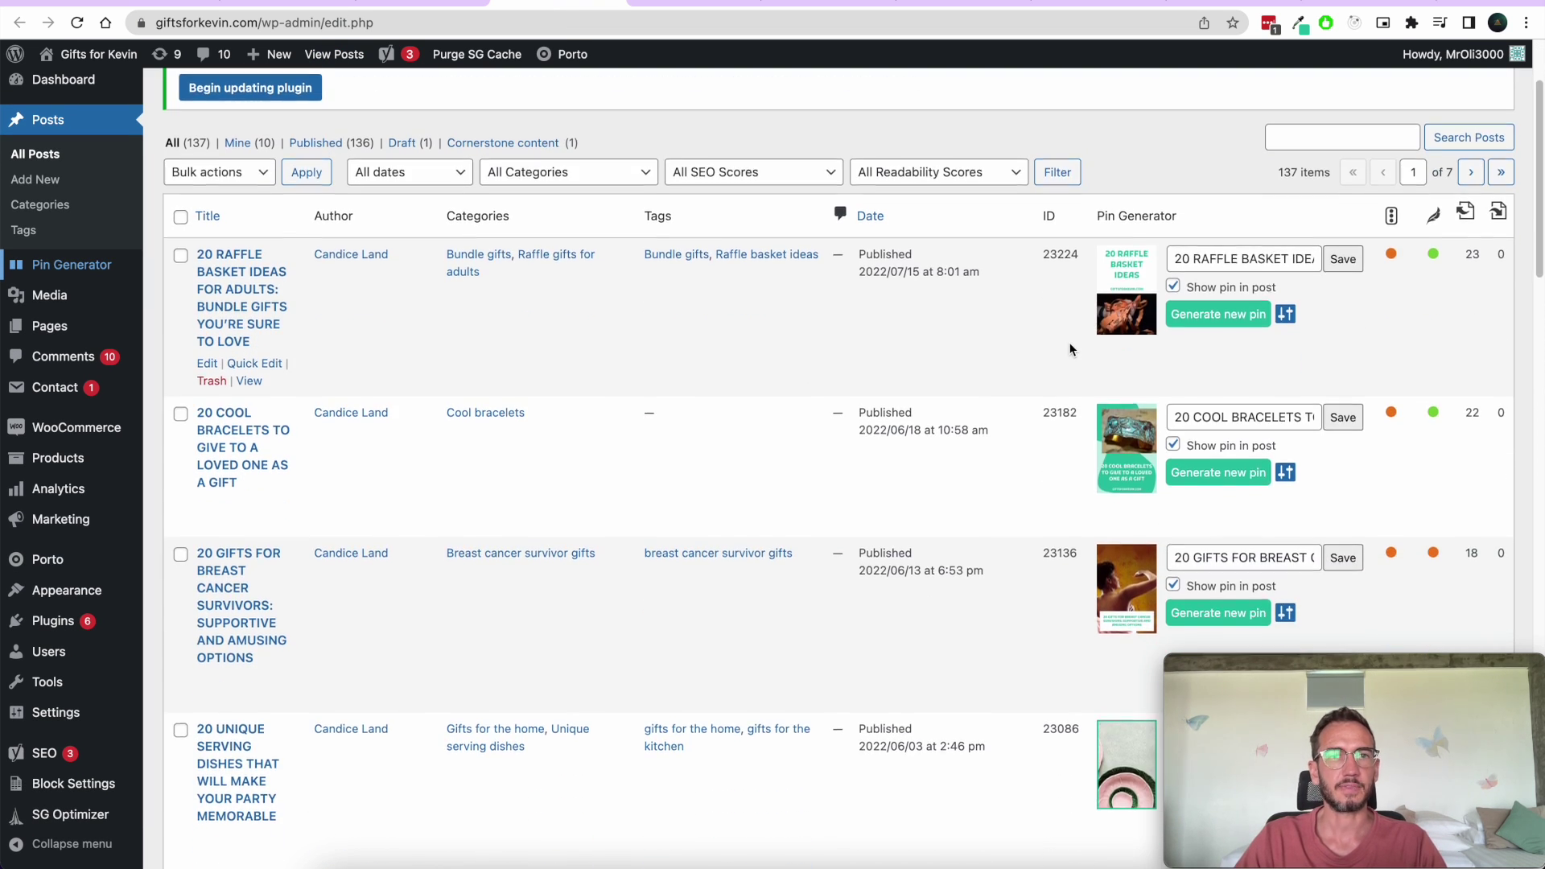
scroll(1073, 349, down, 1)
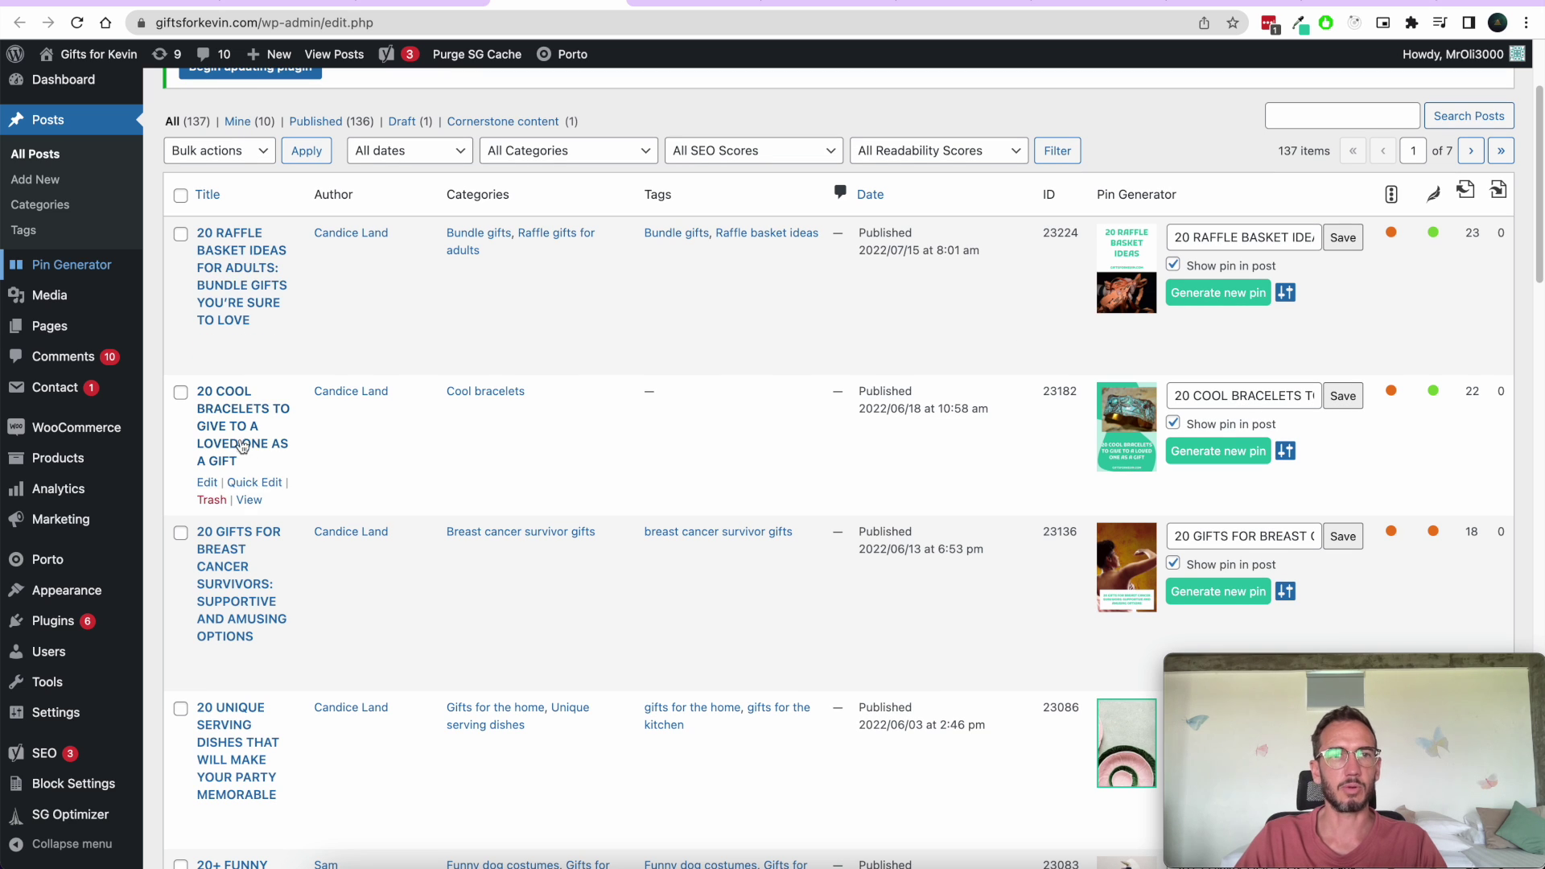
scroll(761, 324, down, 1)
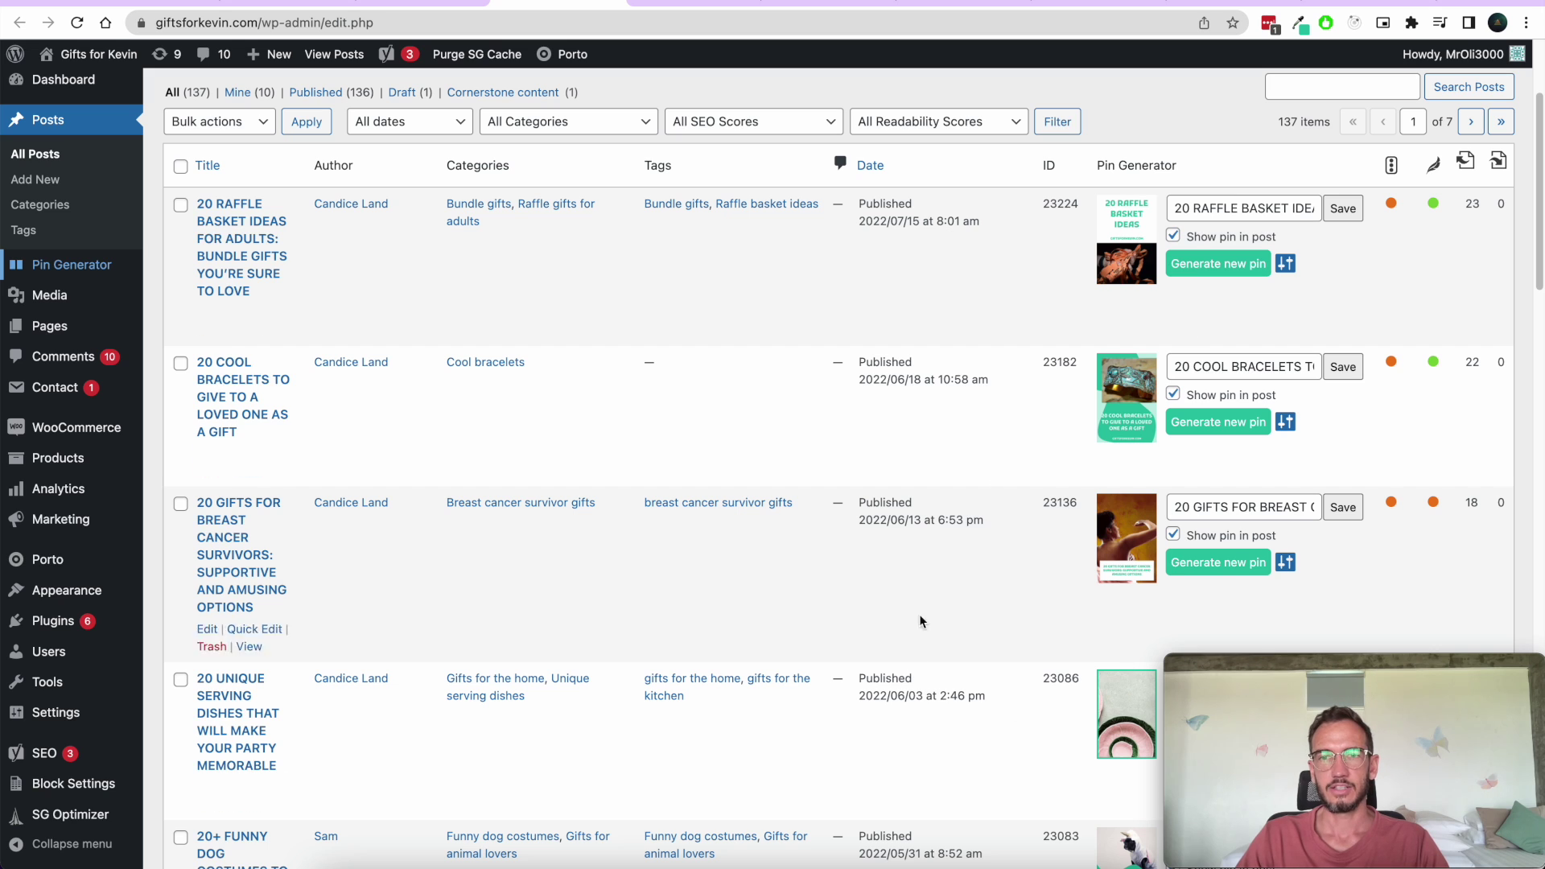
Step: Examine the Pin Generator column with its pin previews, title fields and generation options across the listed posts
key(super+shift+4)
drag(1079, 128, 1221, 252)
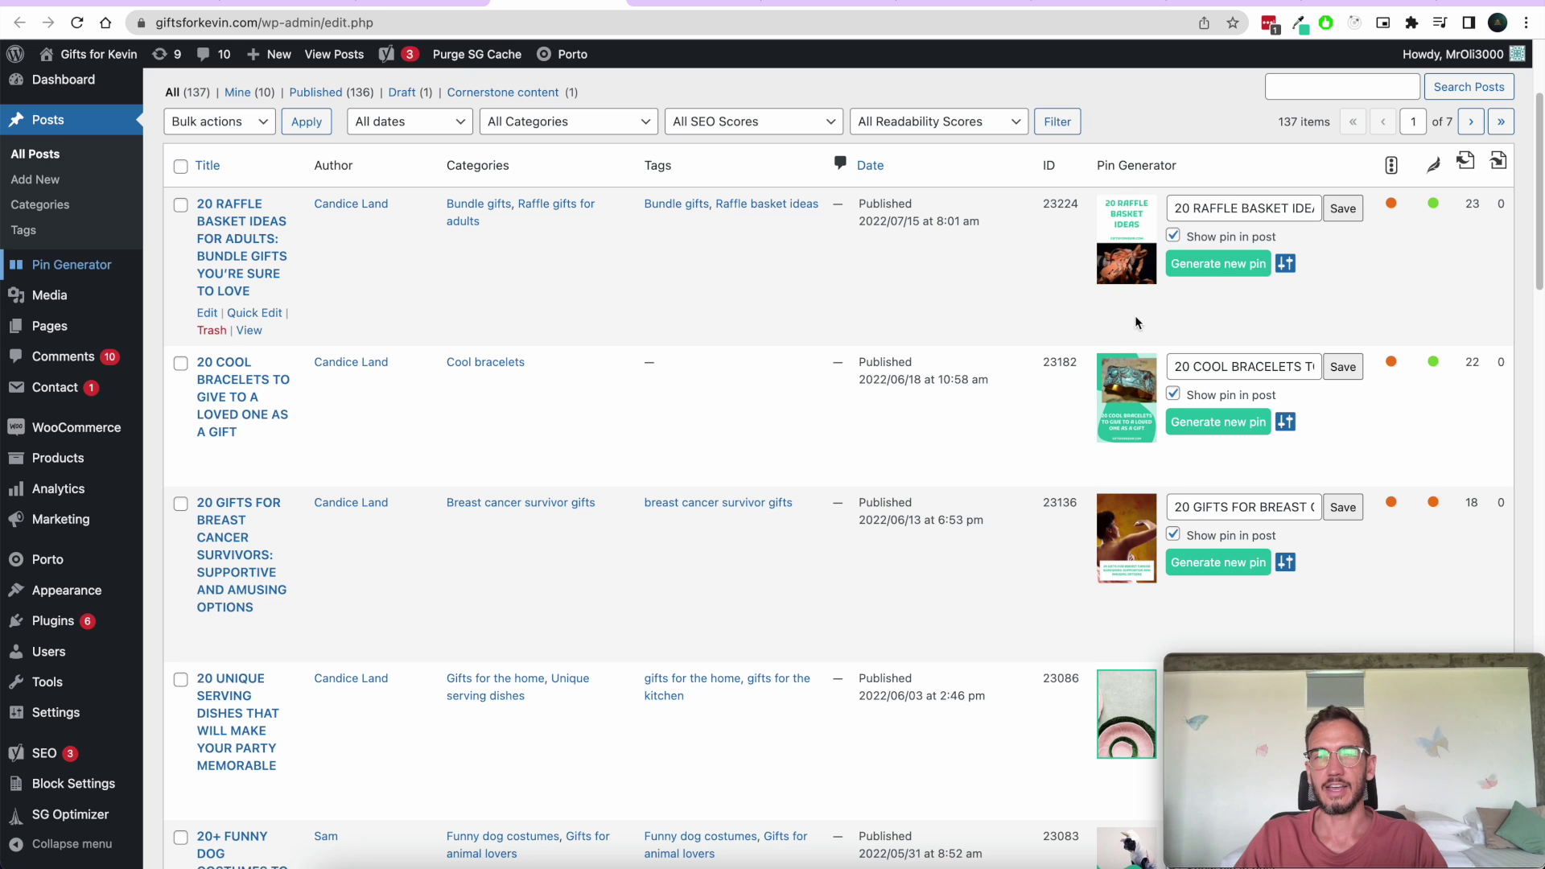
drag(1098, 165, 1187, 170)
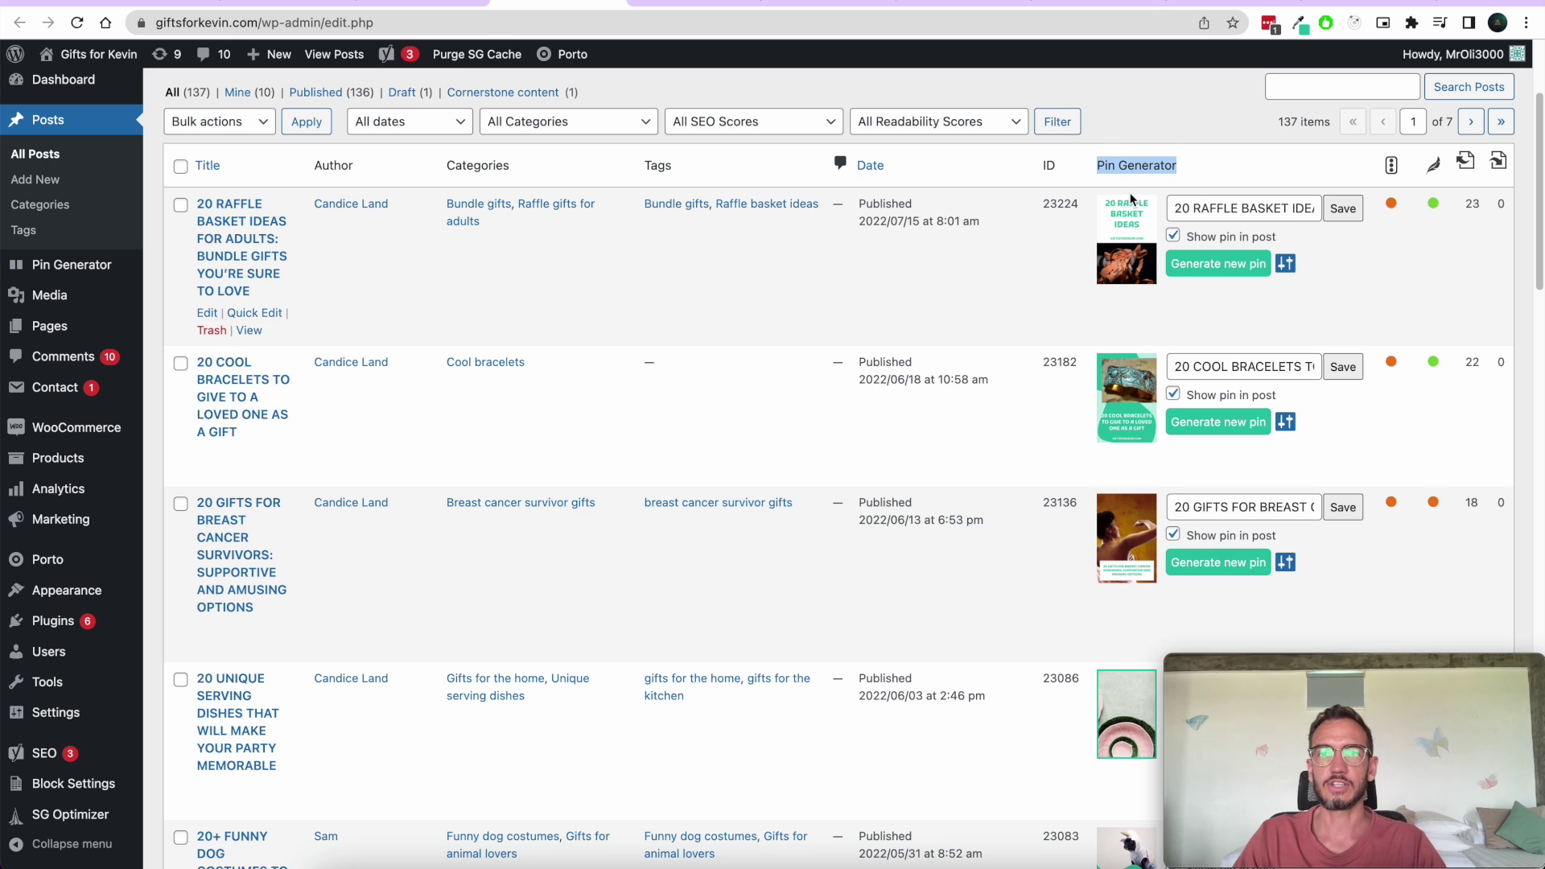
scroll(1129, 320, down, 9)
scroll(1127, 217, down, 5)
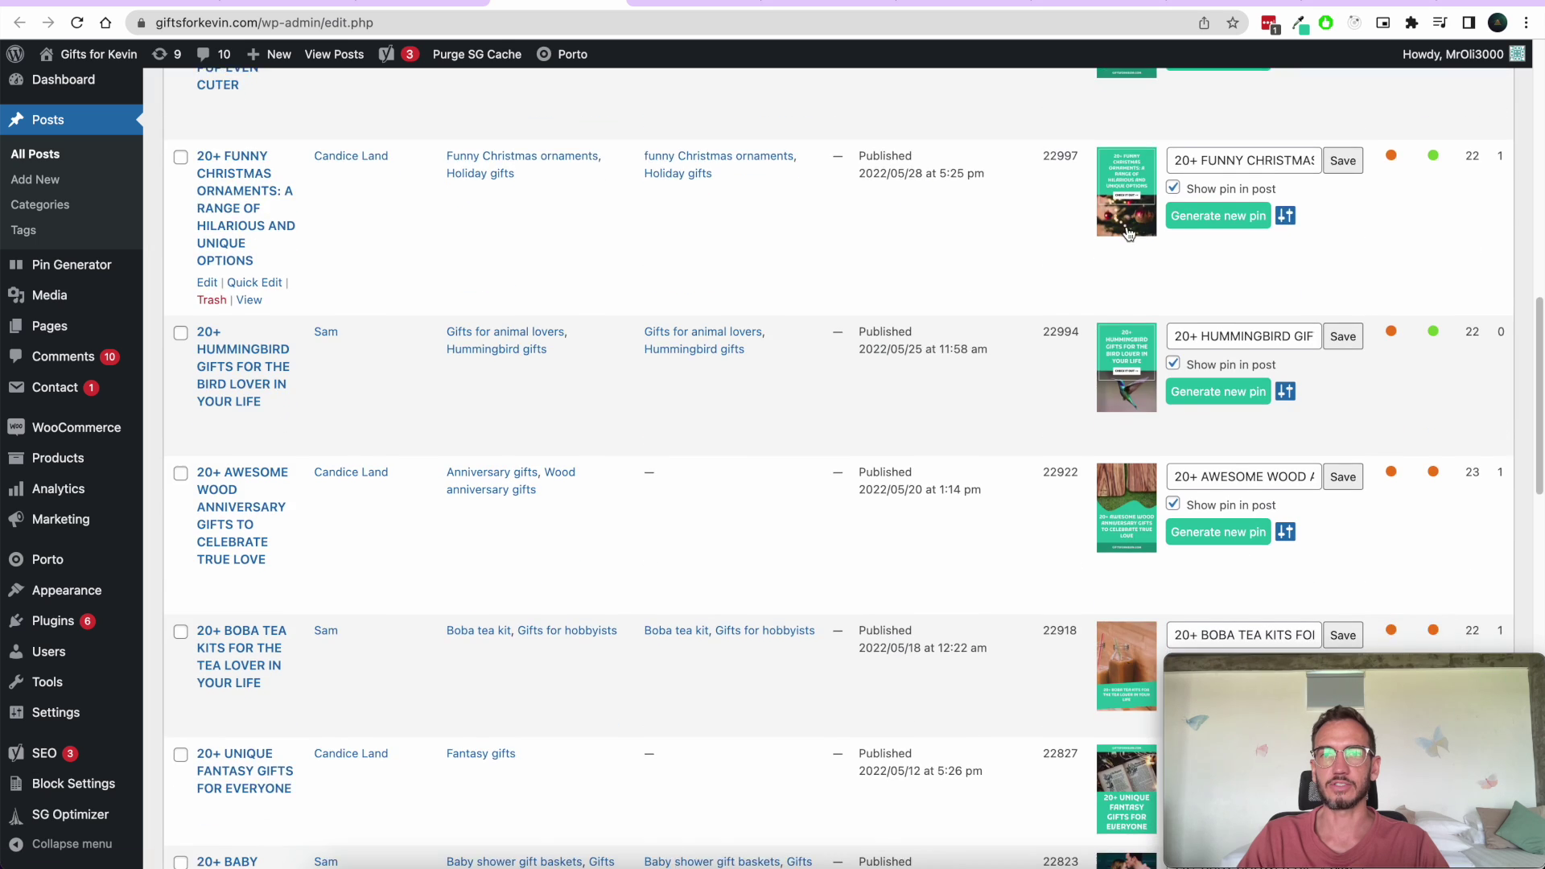
scroll(1145, 489, up, 9)
scroll(1145, 488, up, 8)
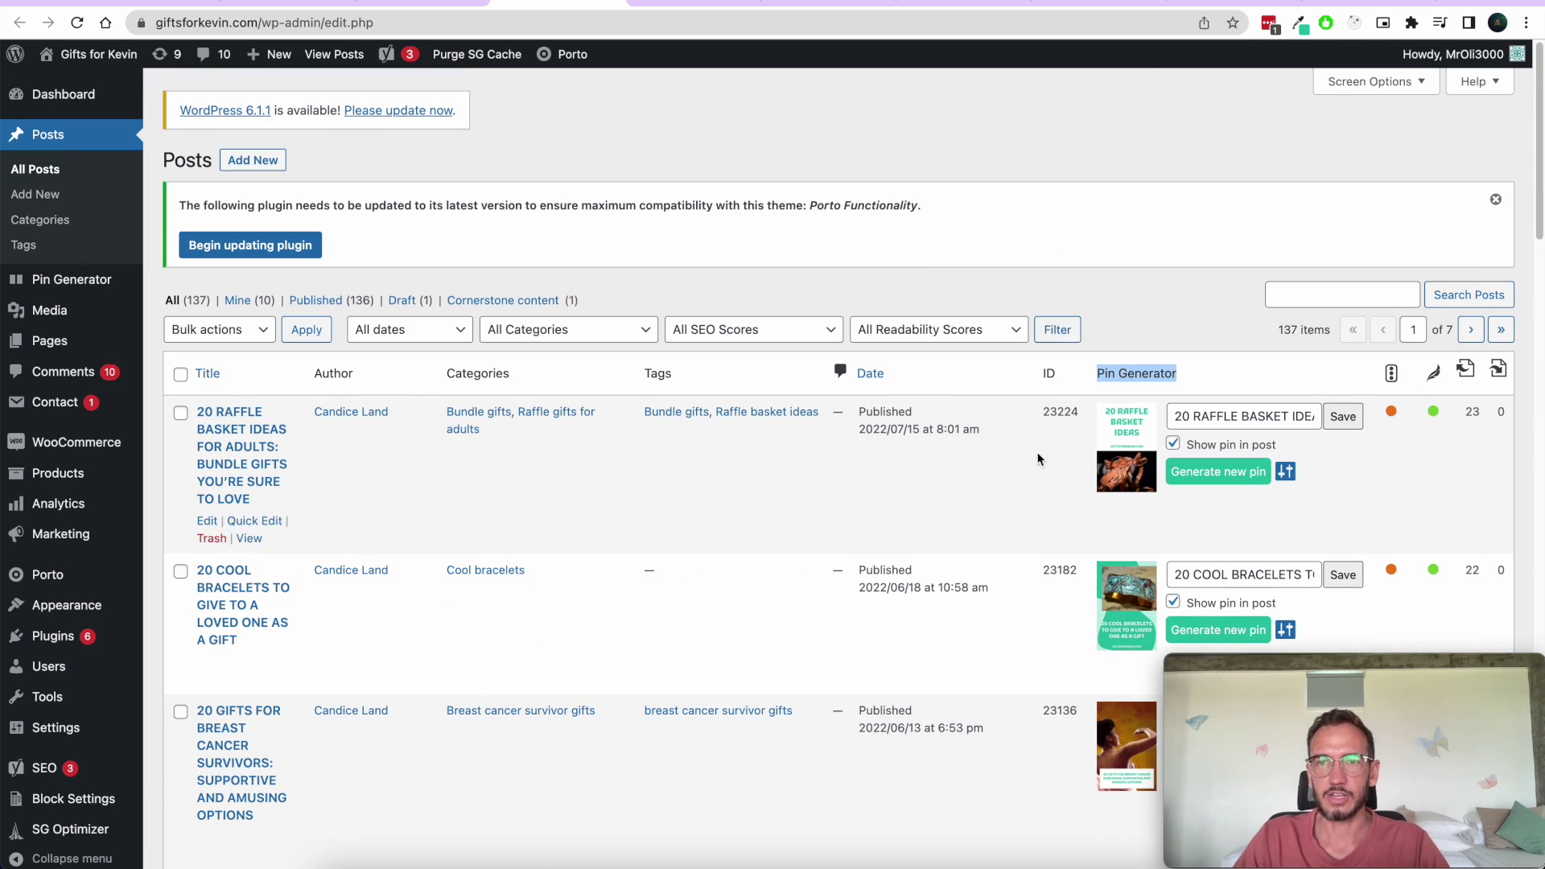
scroll(1130, 485, down, 1)
scroll(1243, 312, down, 5)
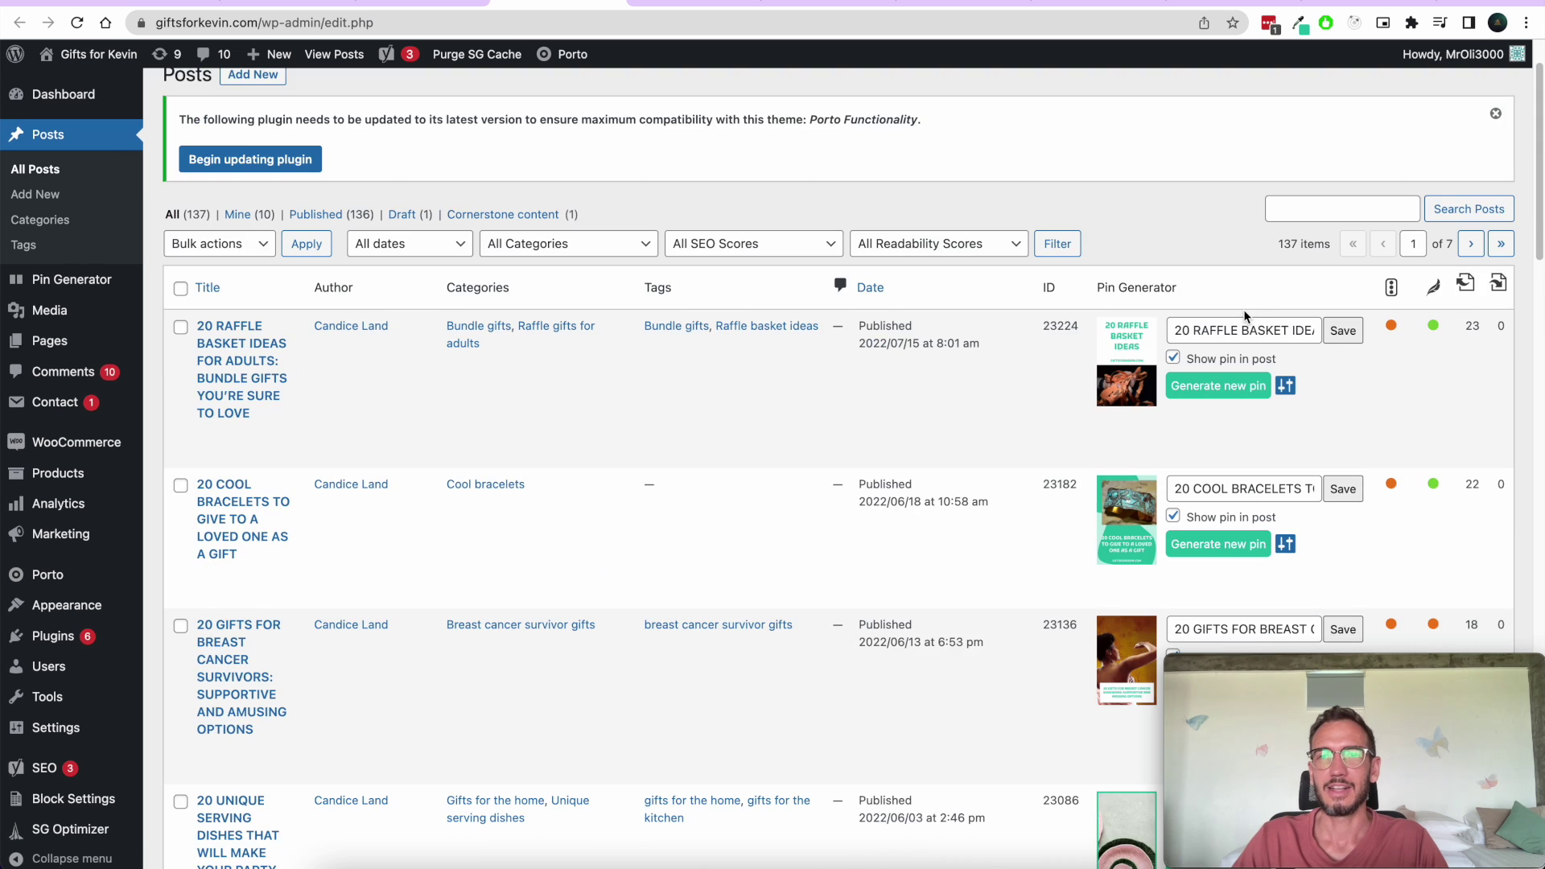
scroll(1244, 315, down, 3)
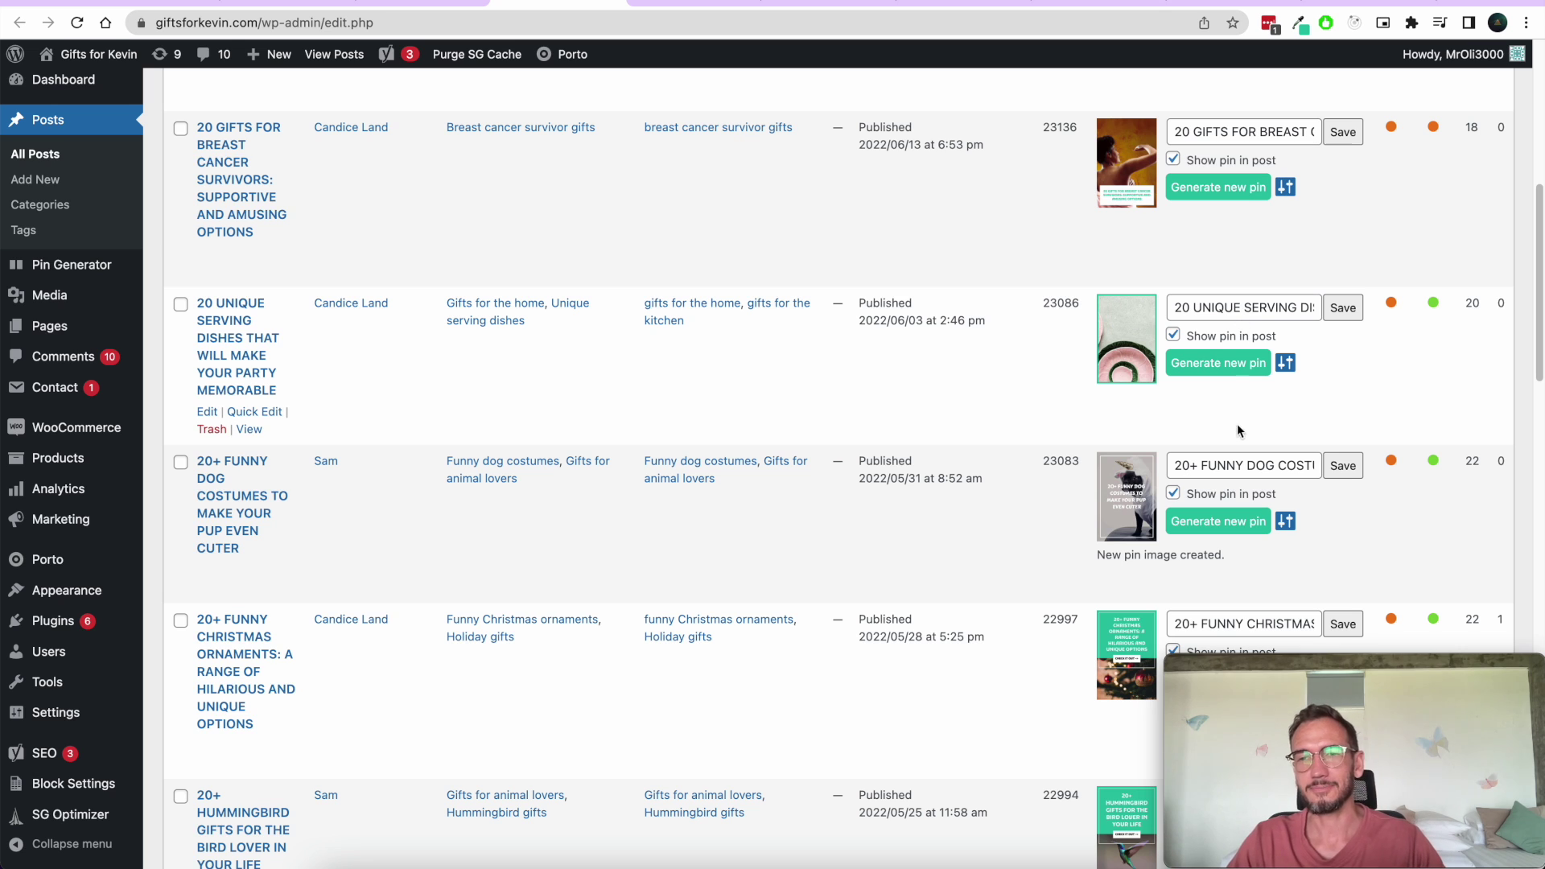
Step: Generate a new pin for the "20+ Funny Dog Costumes" post and view the resulting image at full size
click(1178, 466)
drag(1178, 465, 1336, 465)
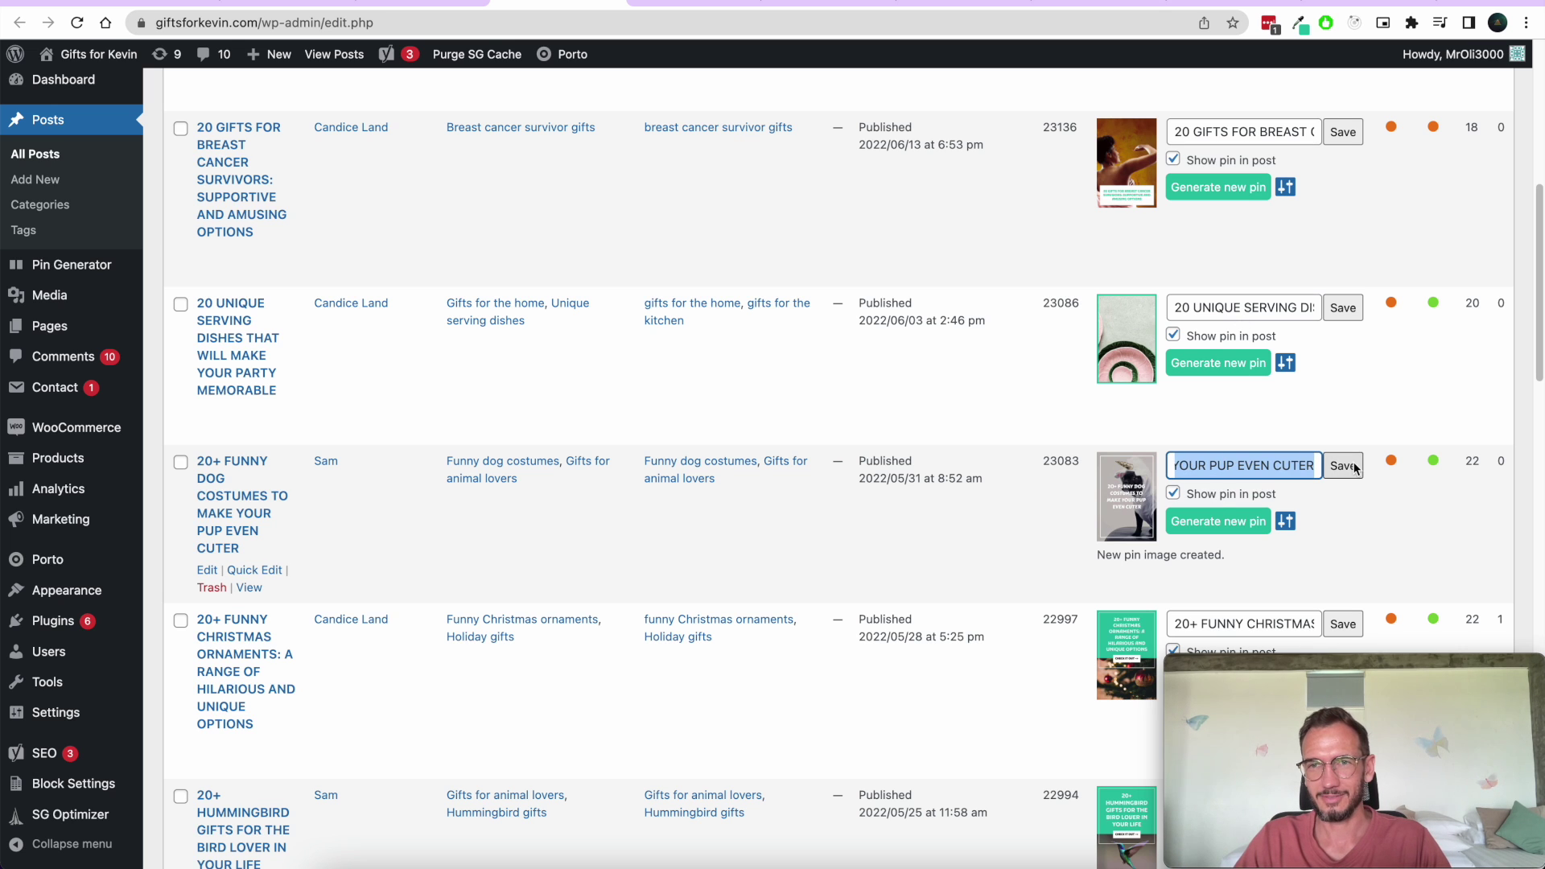
click(1342, 425)
scroll(1269, 303, down, 2)
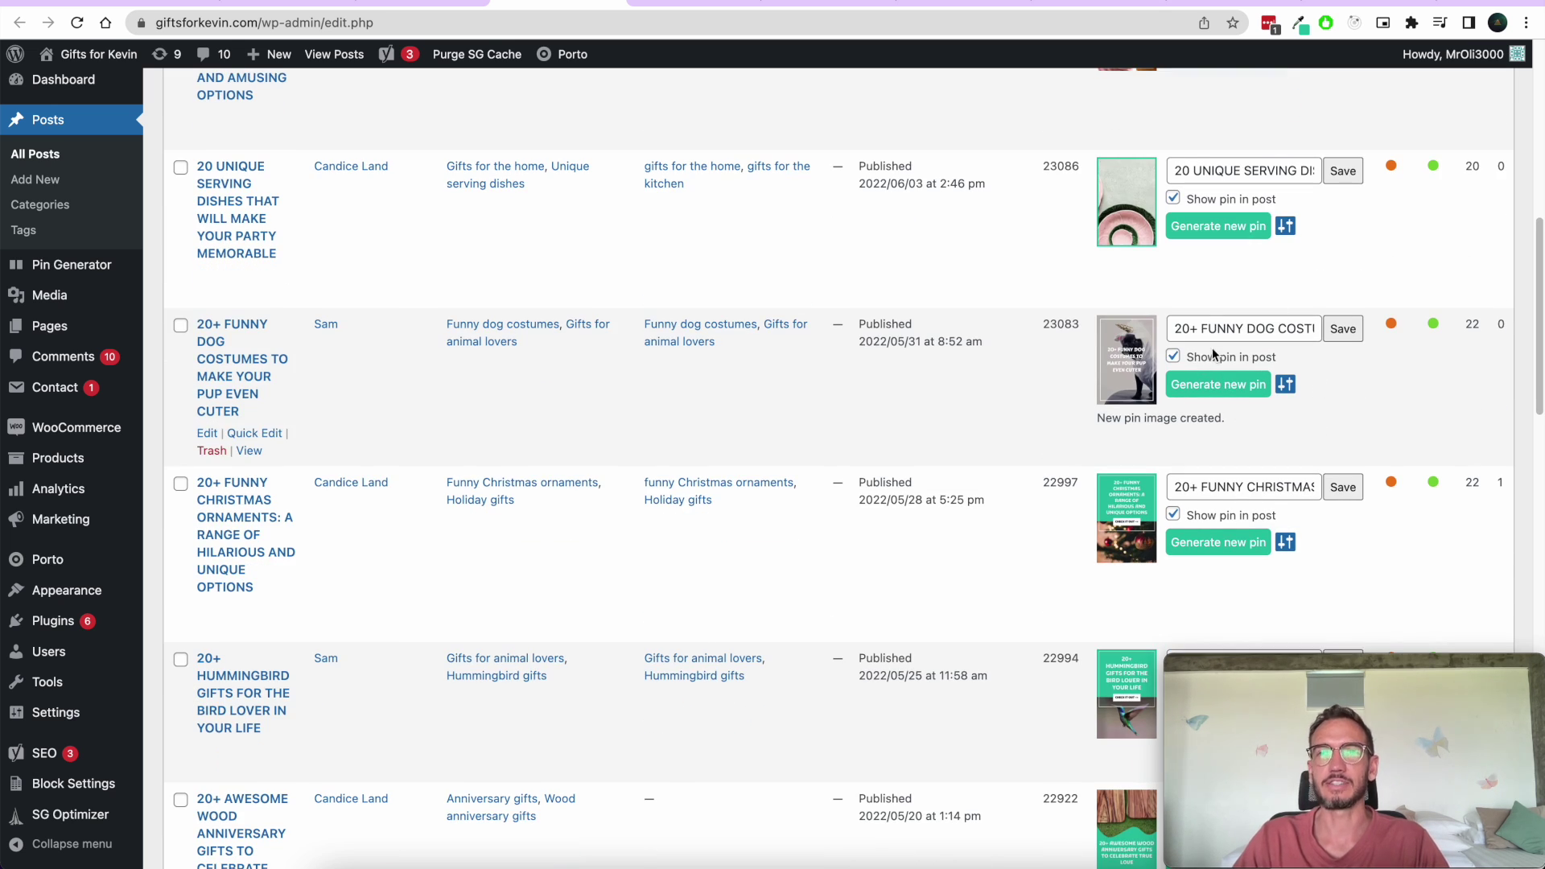
click(1229, 388)
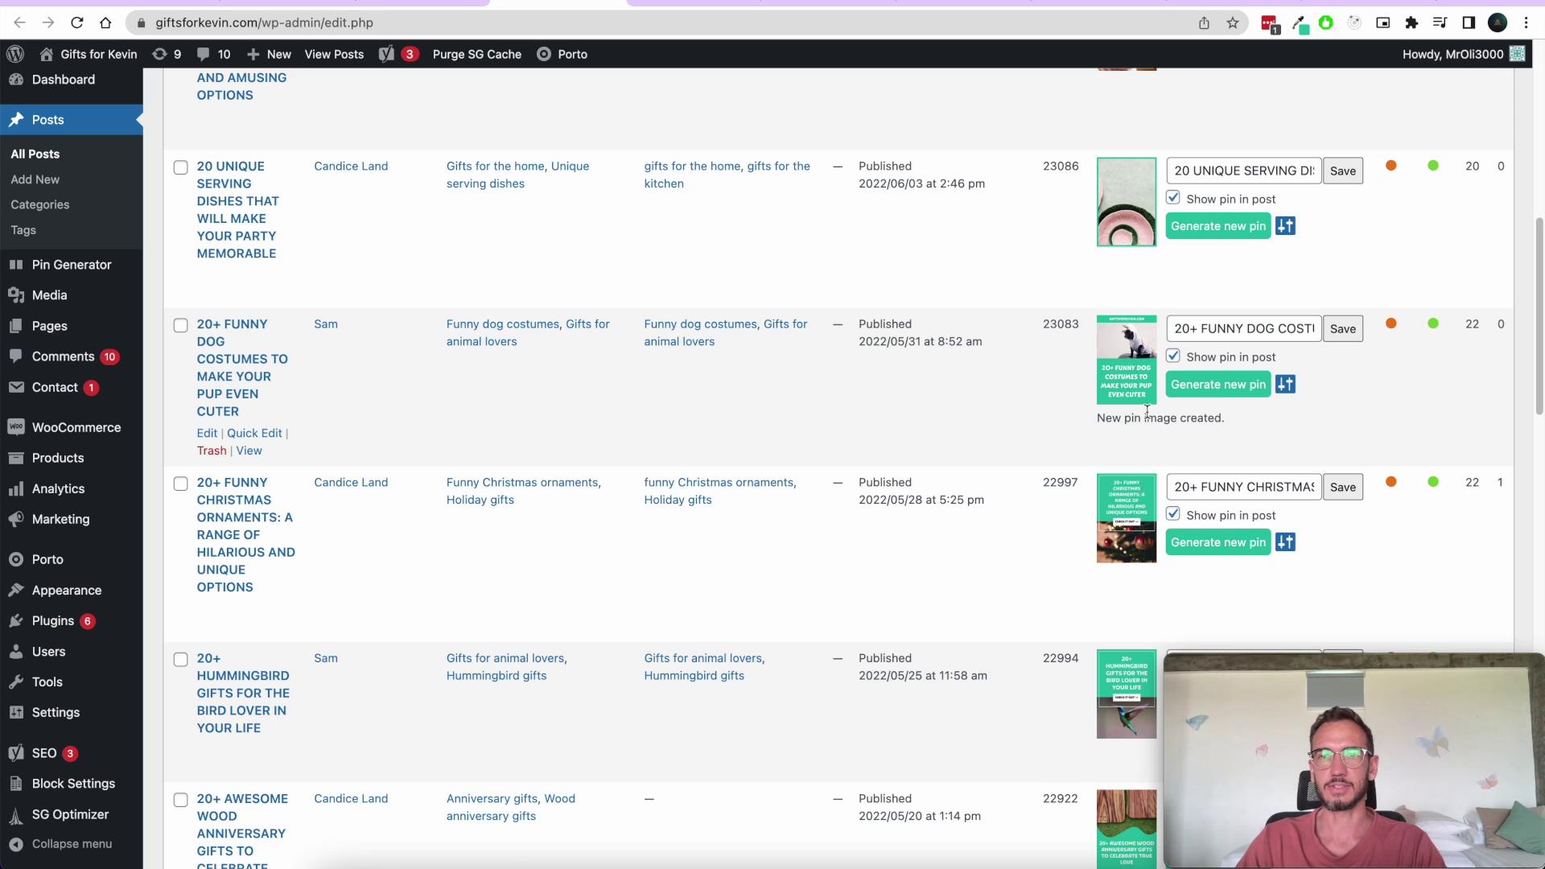
click(1124, 375)
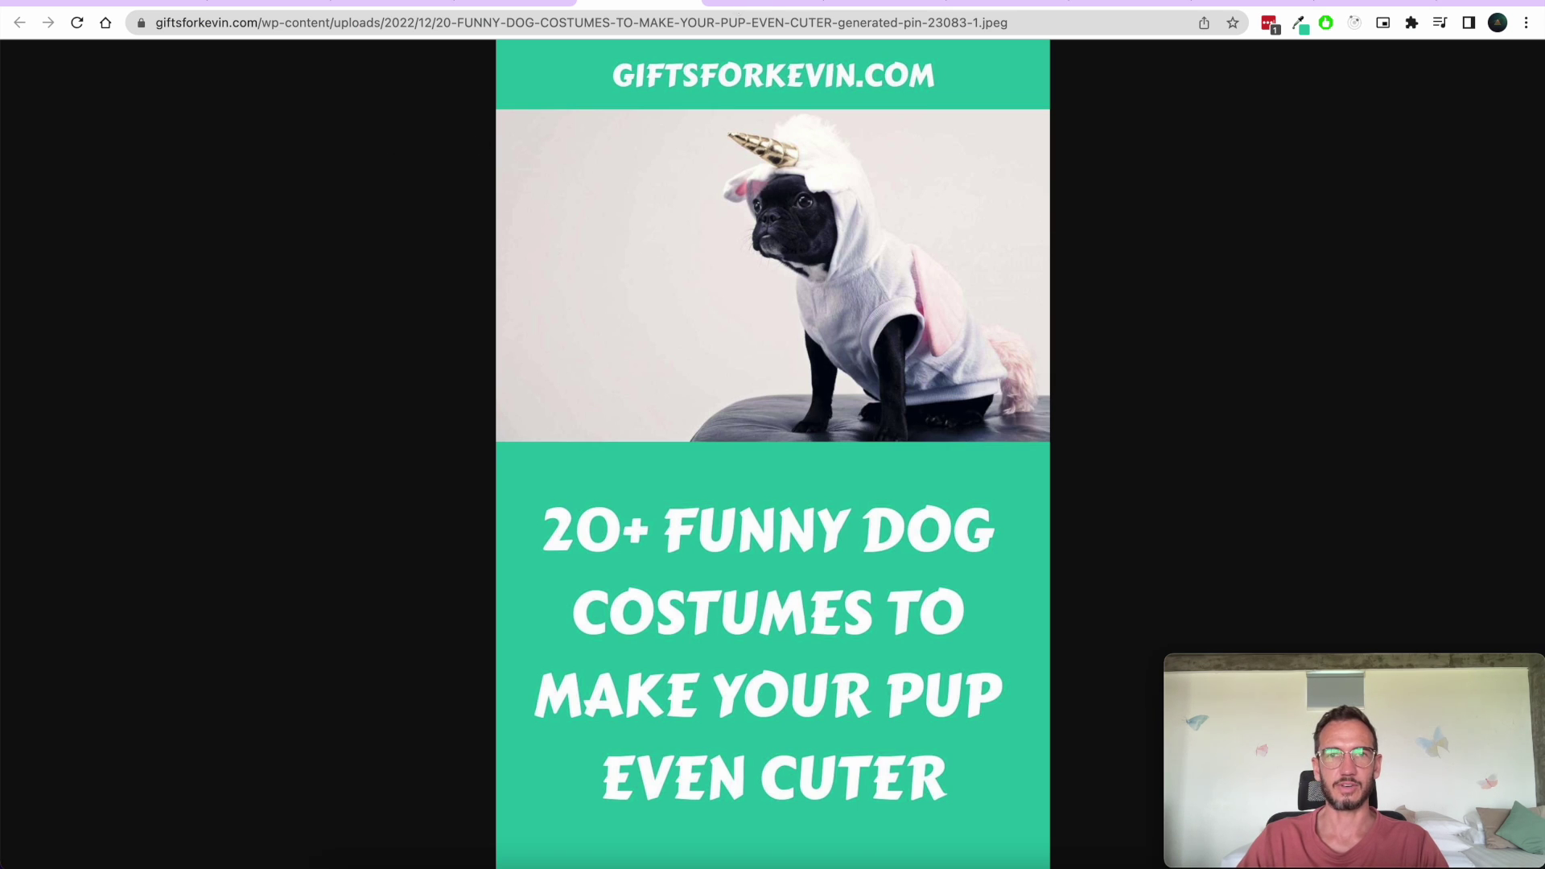
click(648, 4)
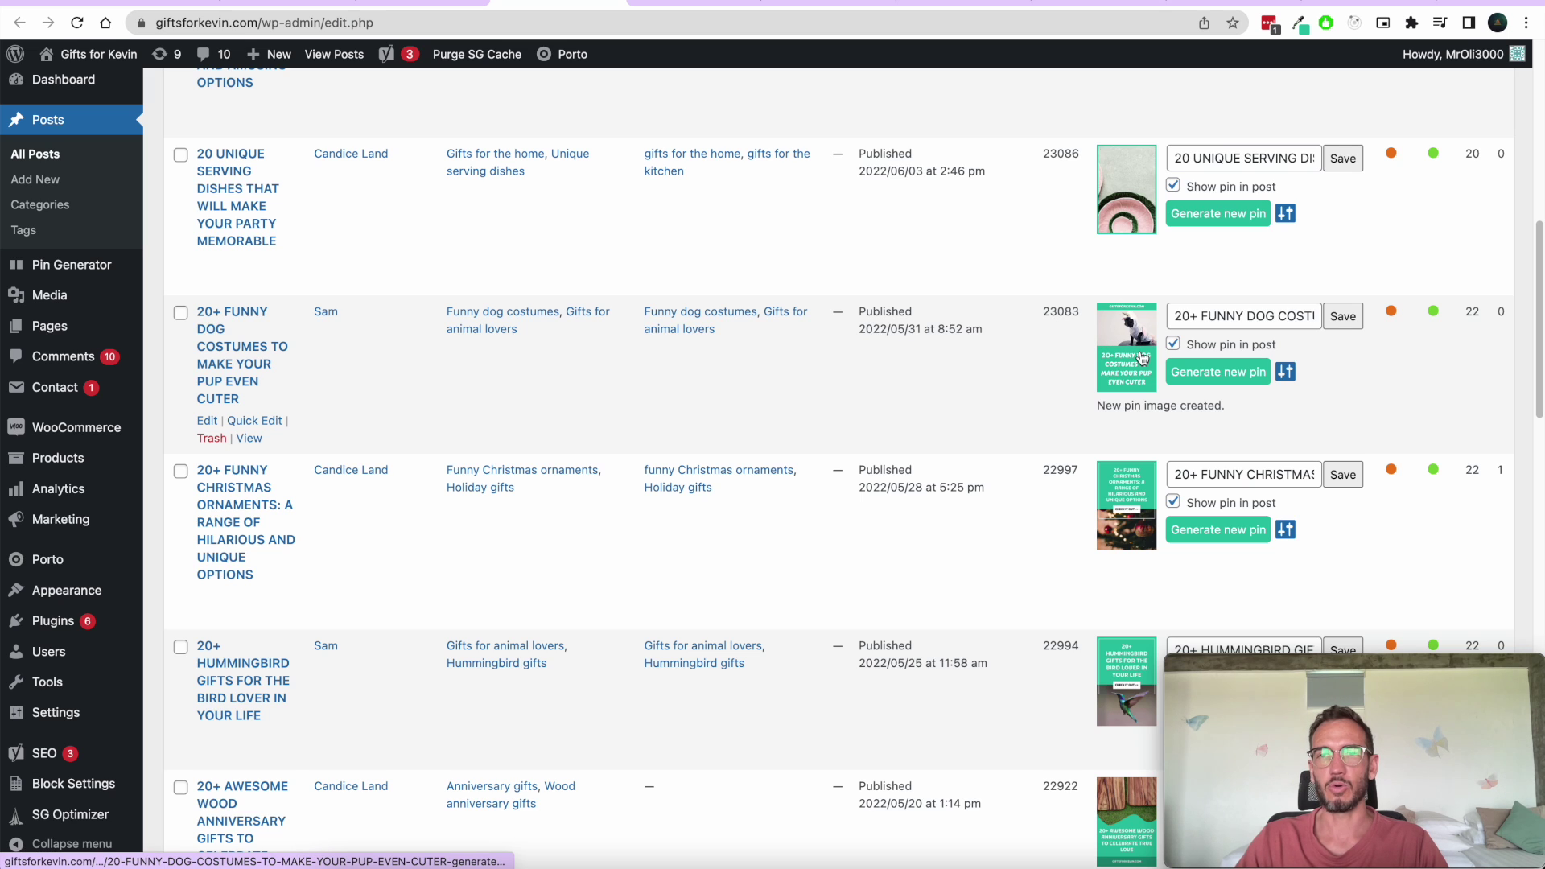
Step: Change the pin title of the "20+ Funny Dog Costumes" post to "Cute dog costumes" and save it
click(1229, 317)
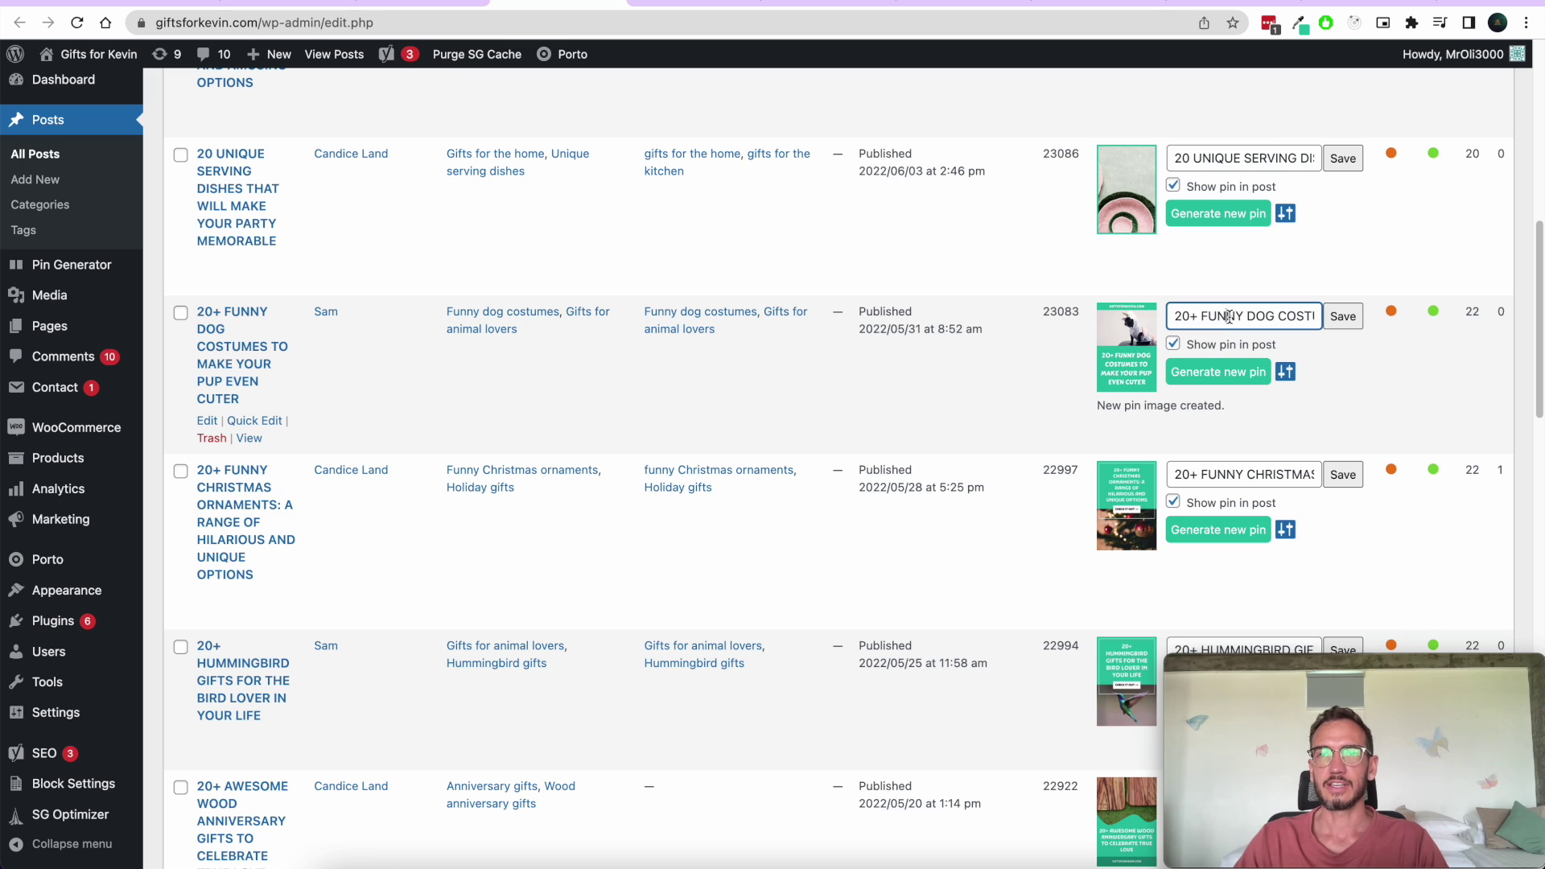
key(super+a)
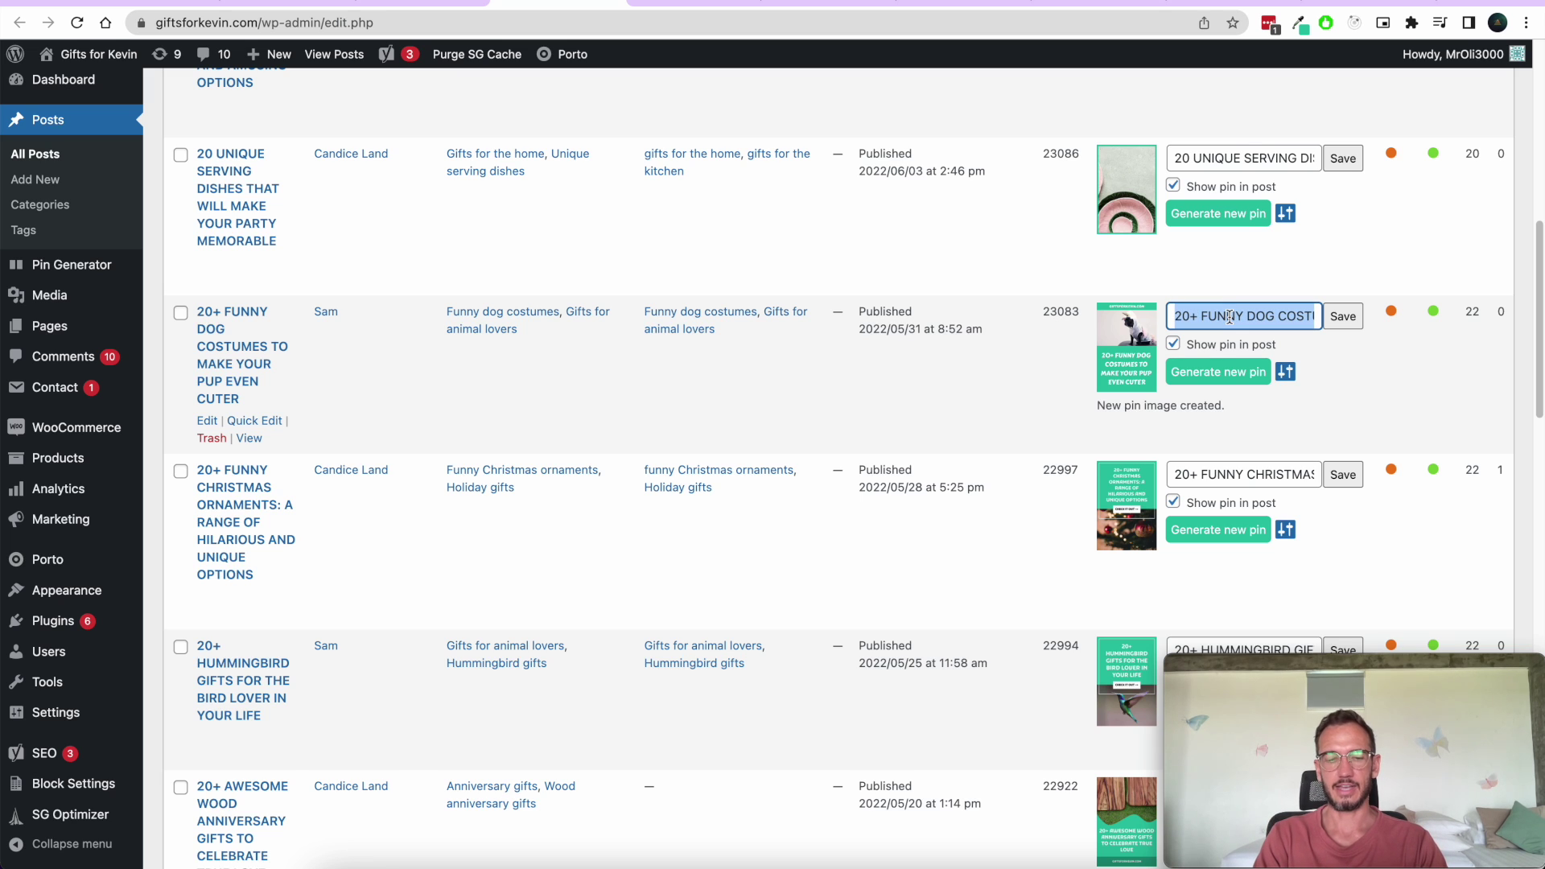
text(Cute doc)
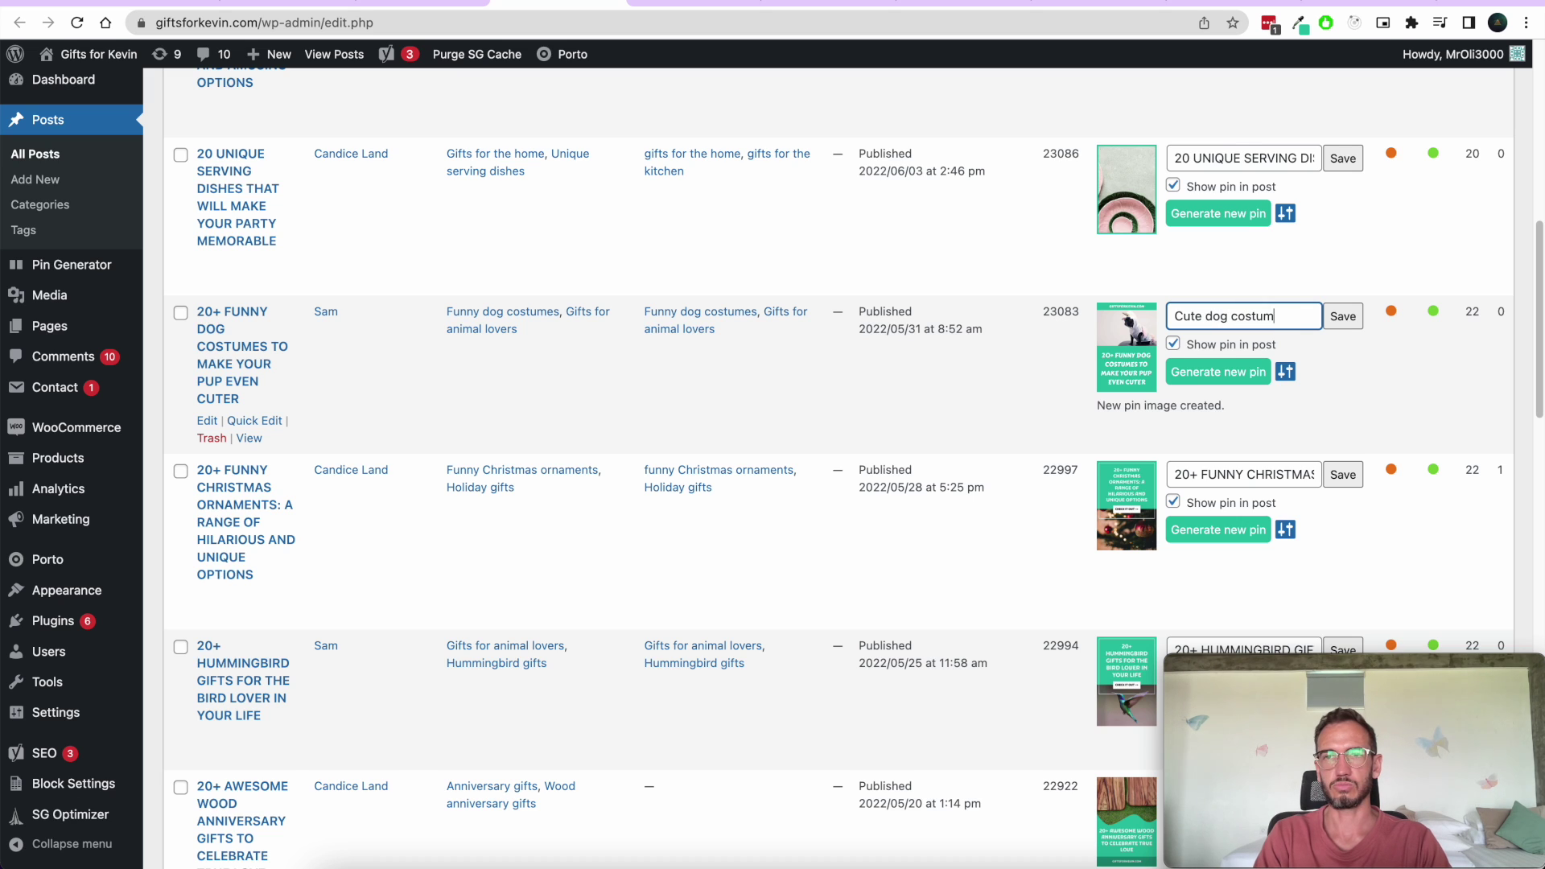
click(1342, 317)
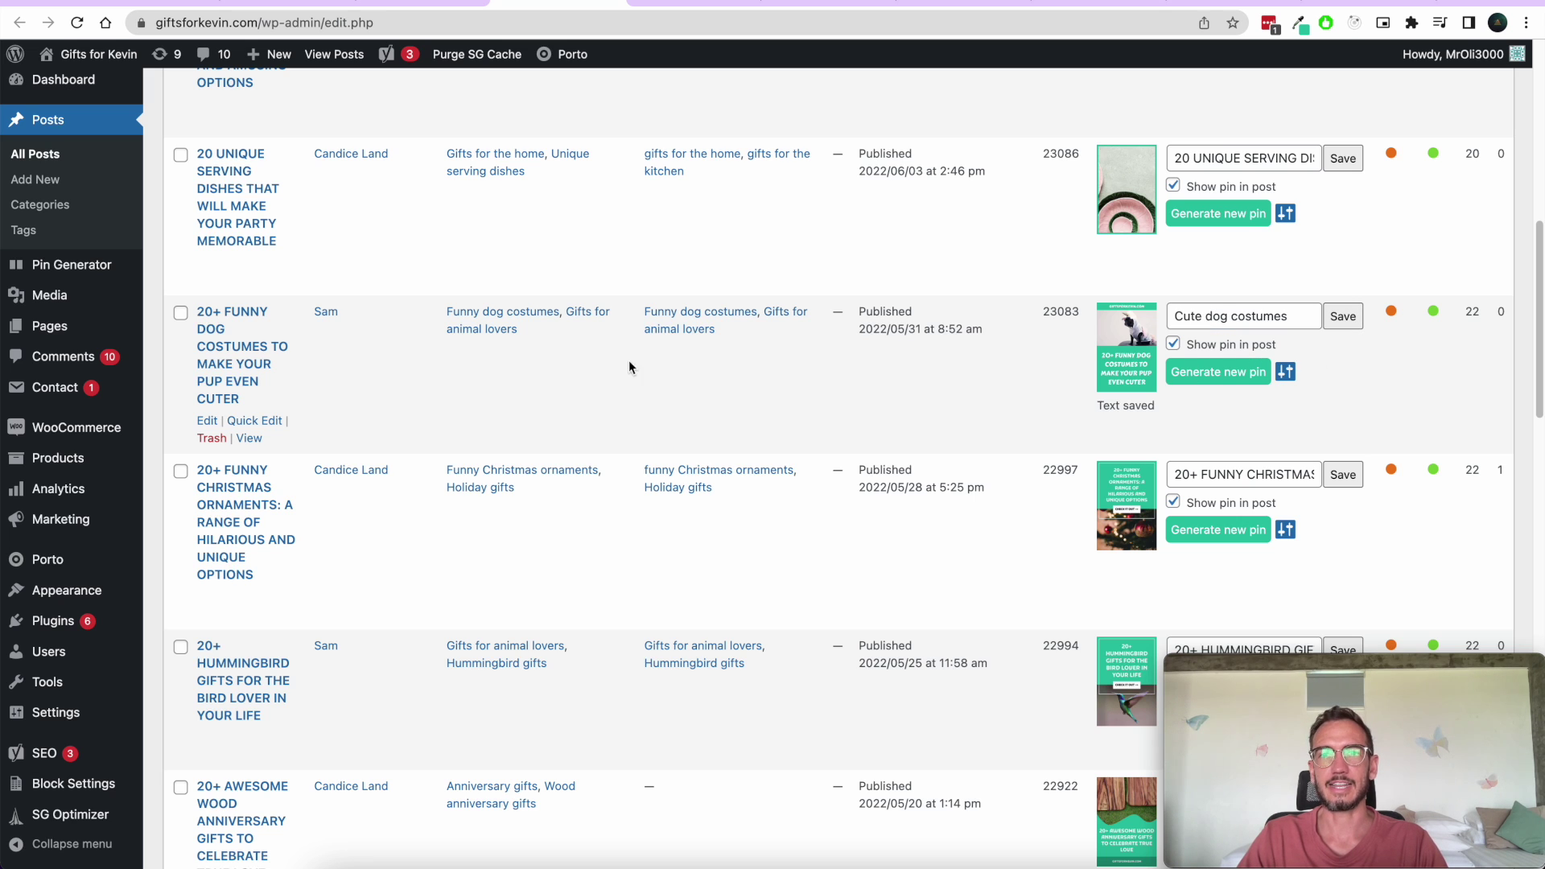
drag(287, 408, 314, 384)
click(333, 395)
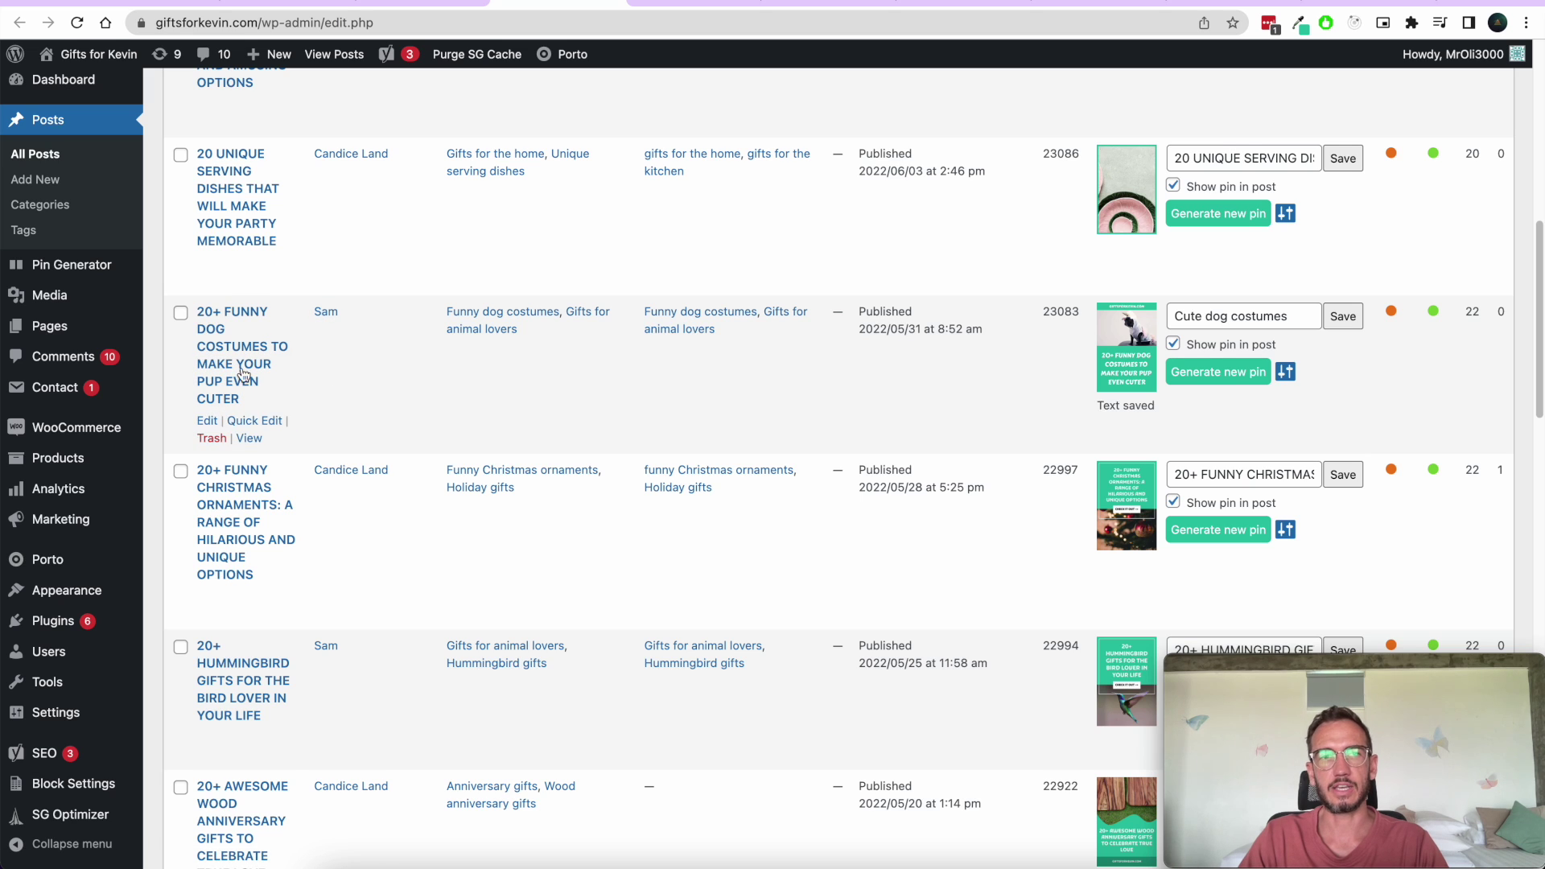
Step: Generate a new pin for the funny dog costumes post, view its image at full size and return to the posts list
click(1228, 375)
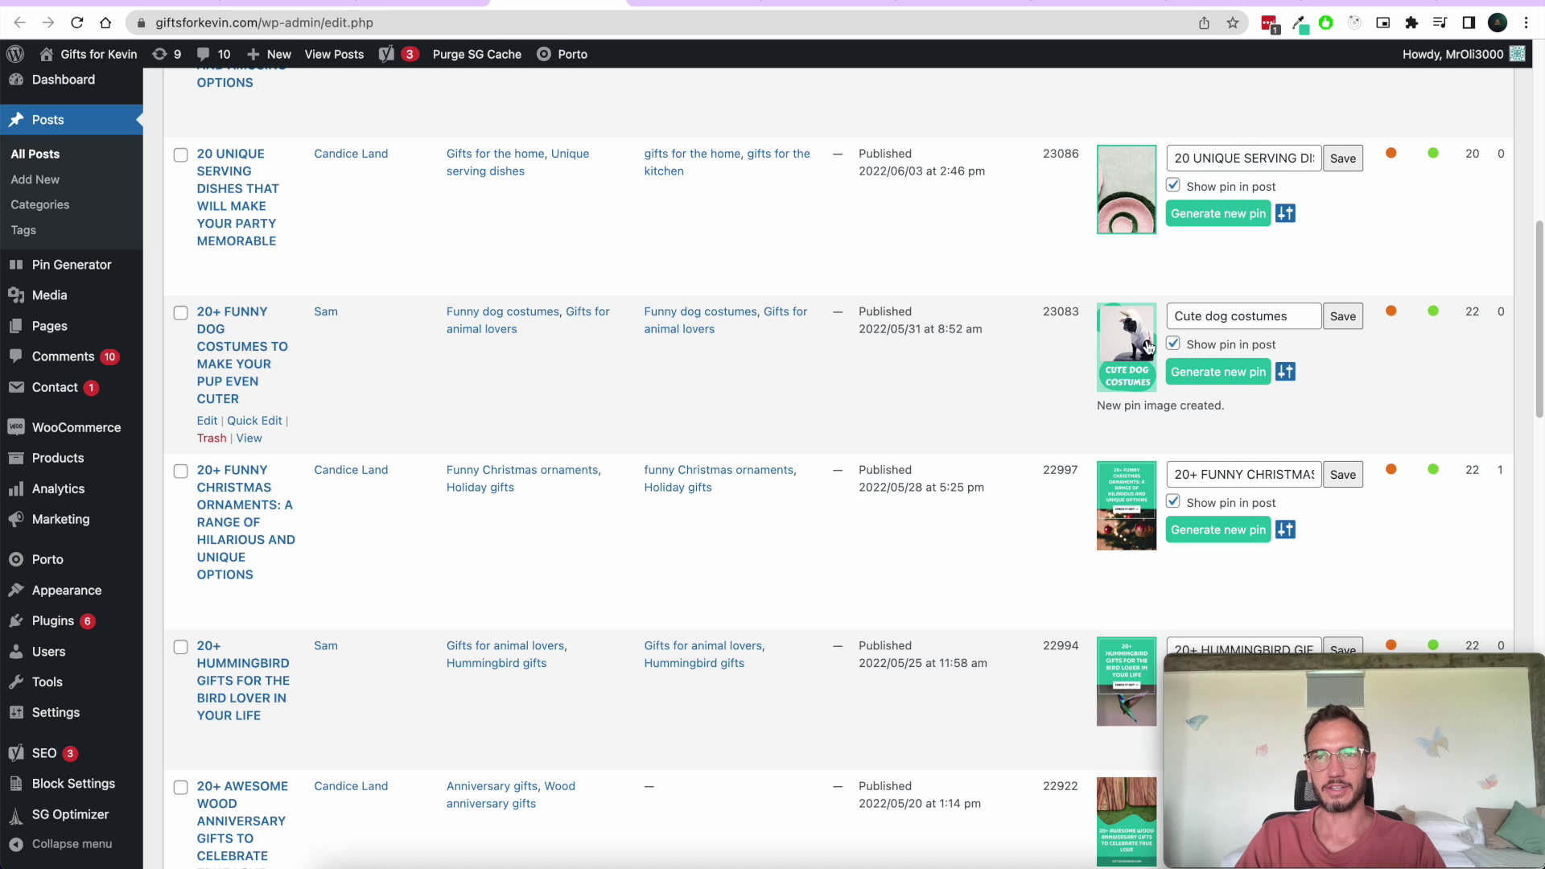
click(1115, 348)
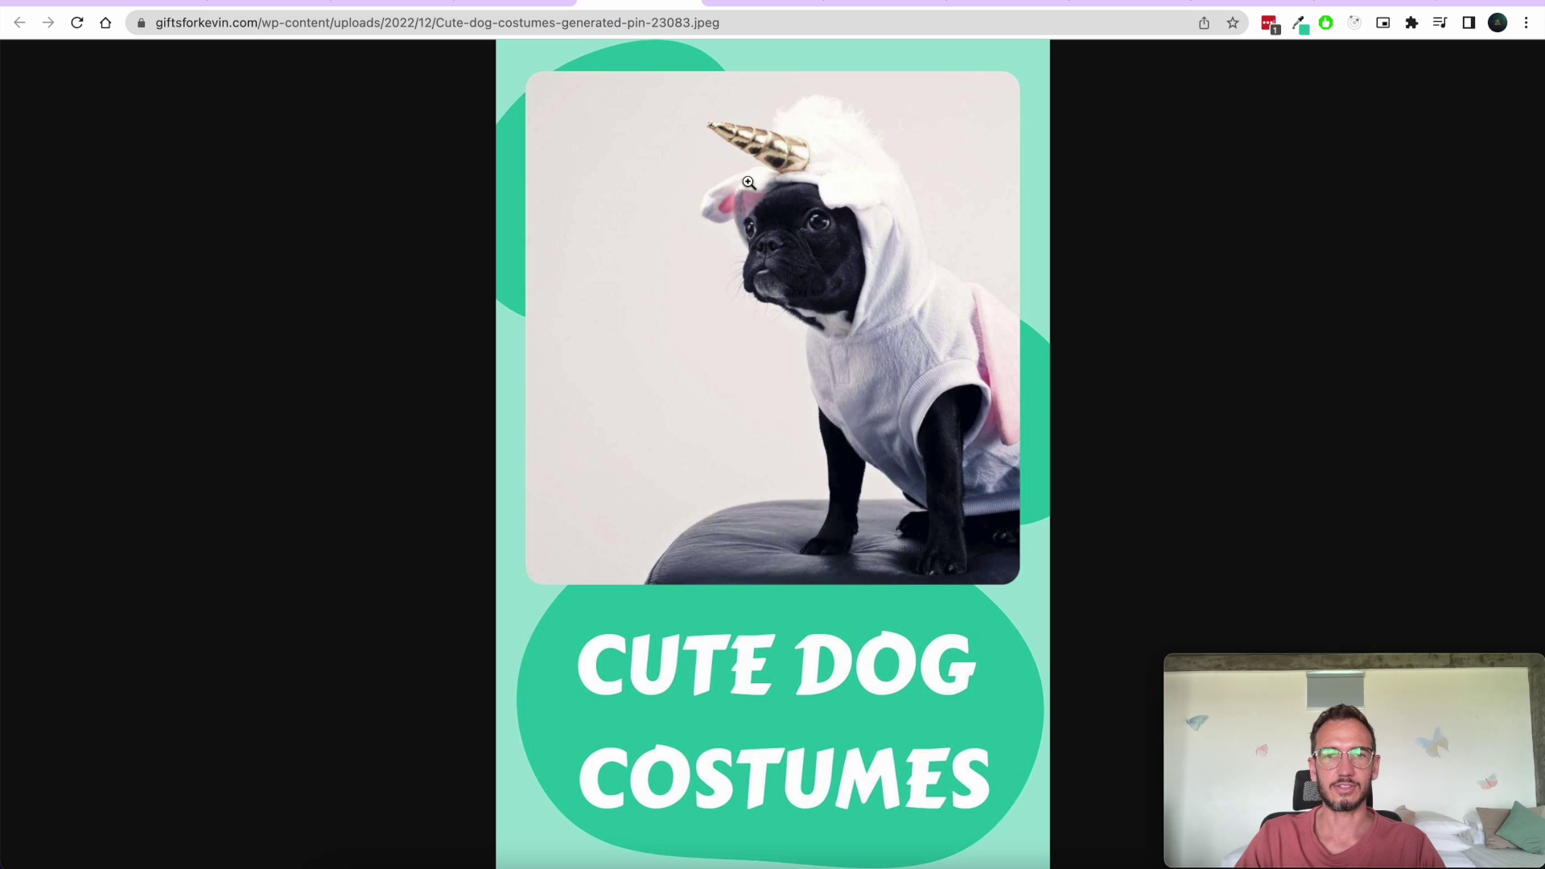
key(super+bracketleft)
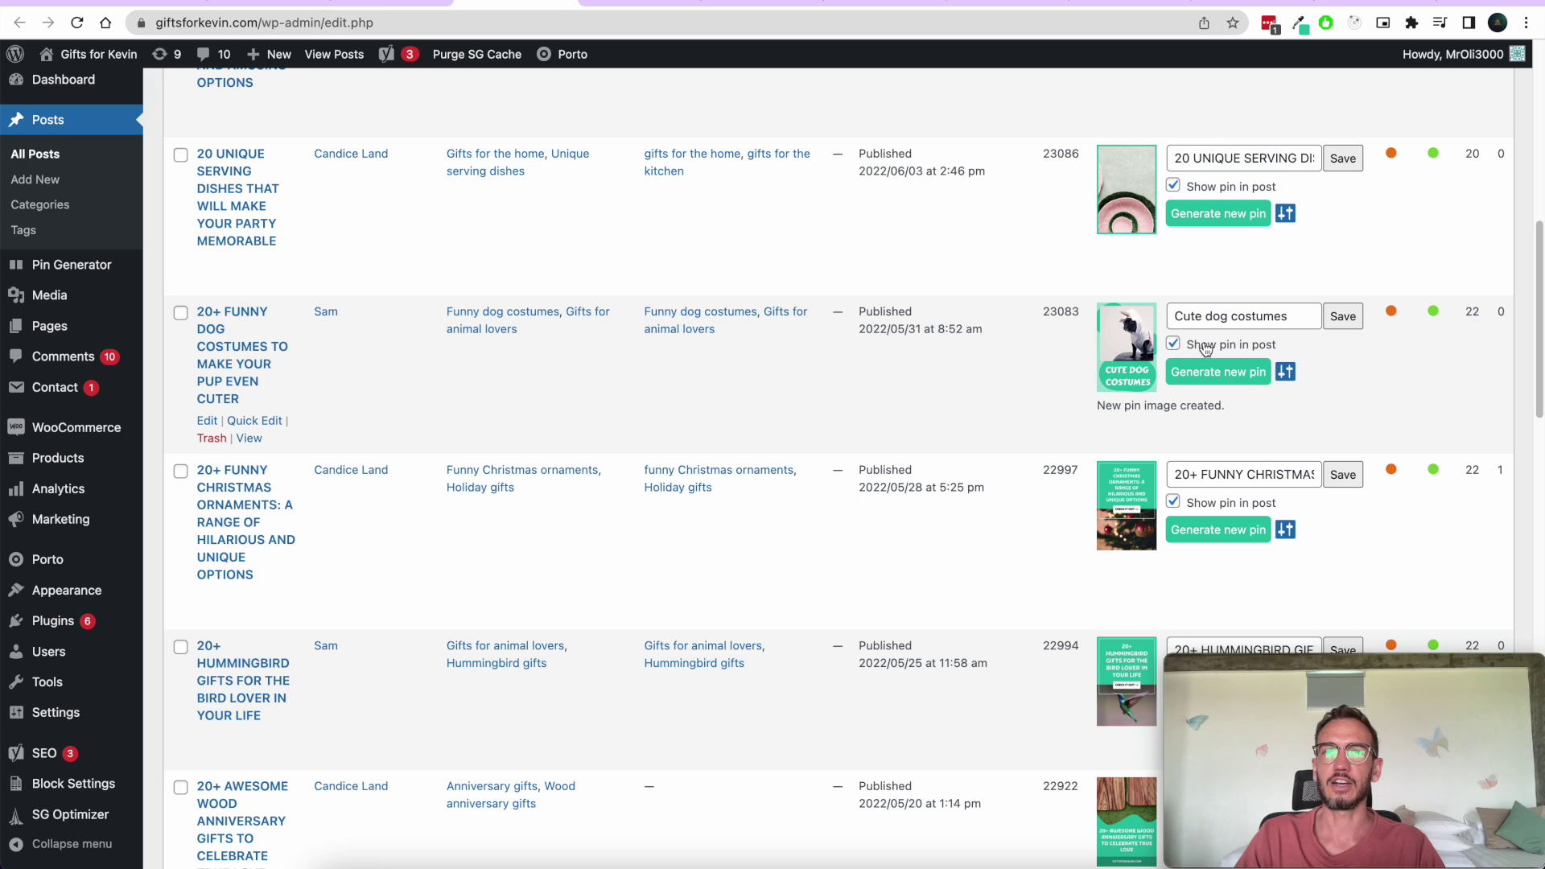
Step: Turn off showing the pin in the funny dog costumes post and turn it back on
click(1177, 347)
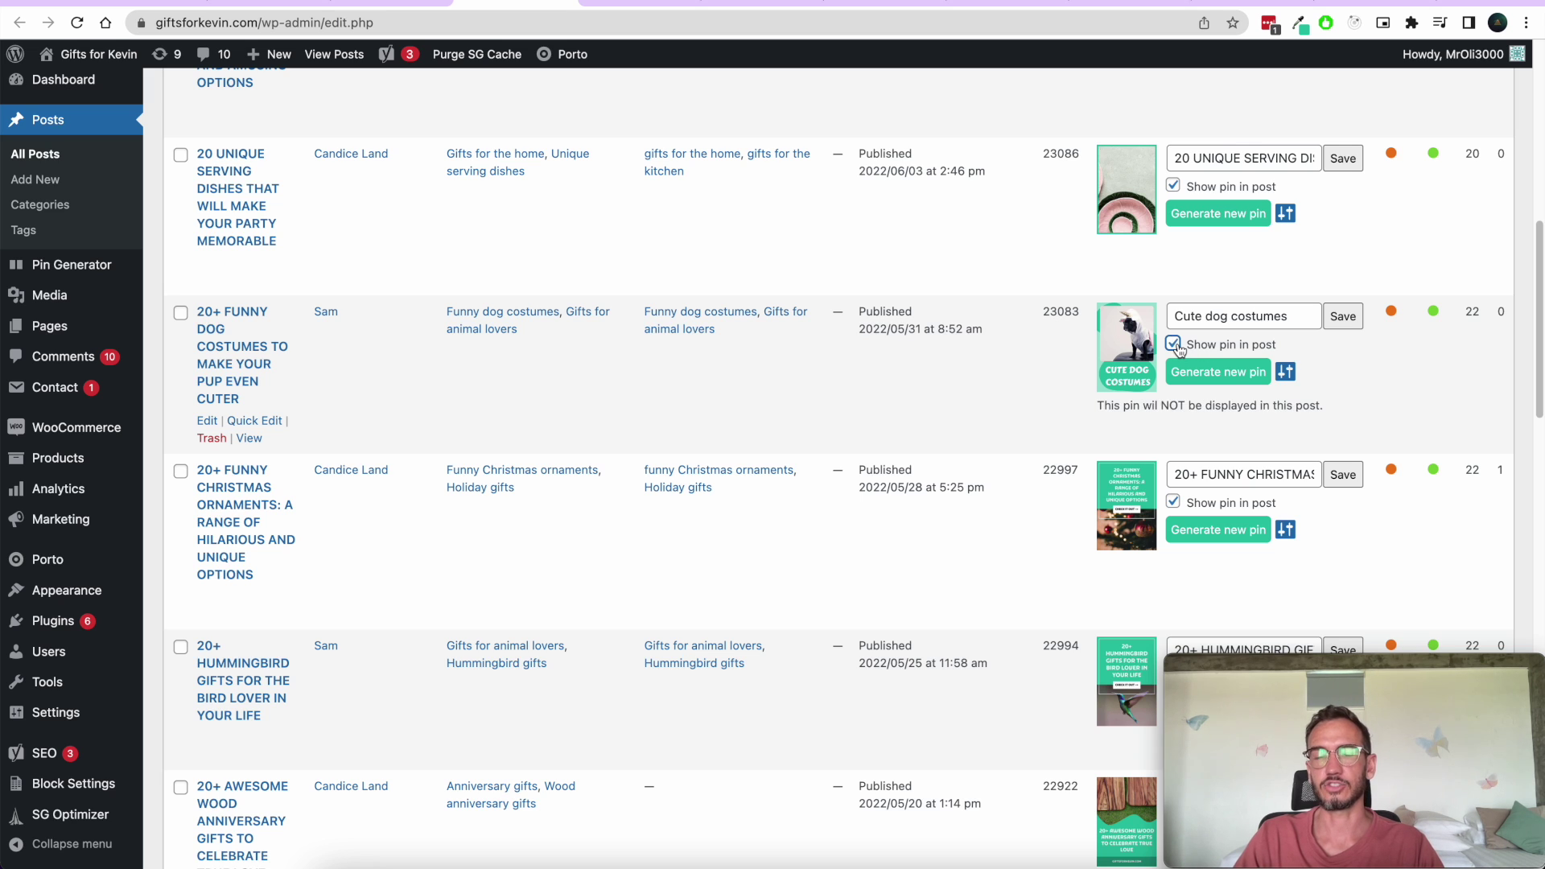
click(1174, 344)
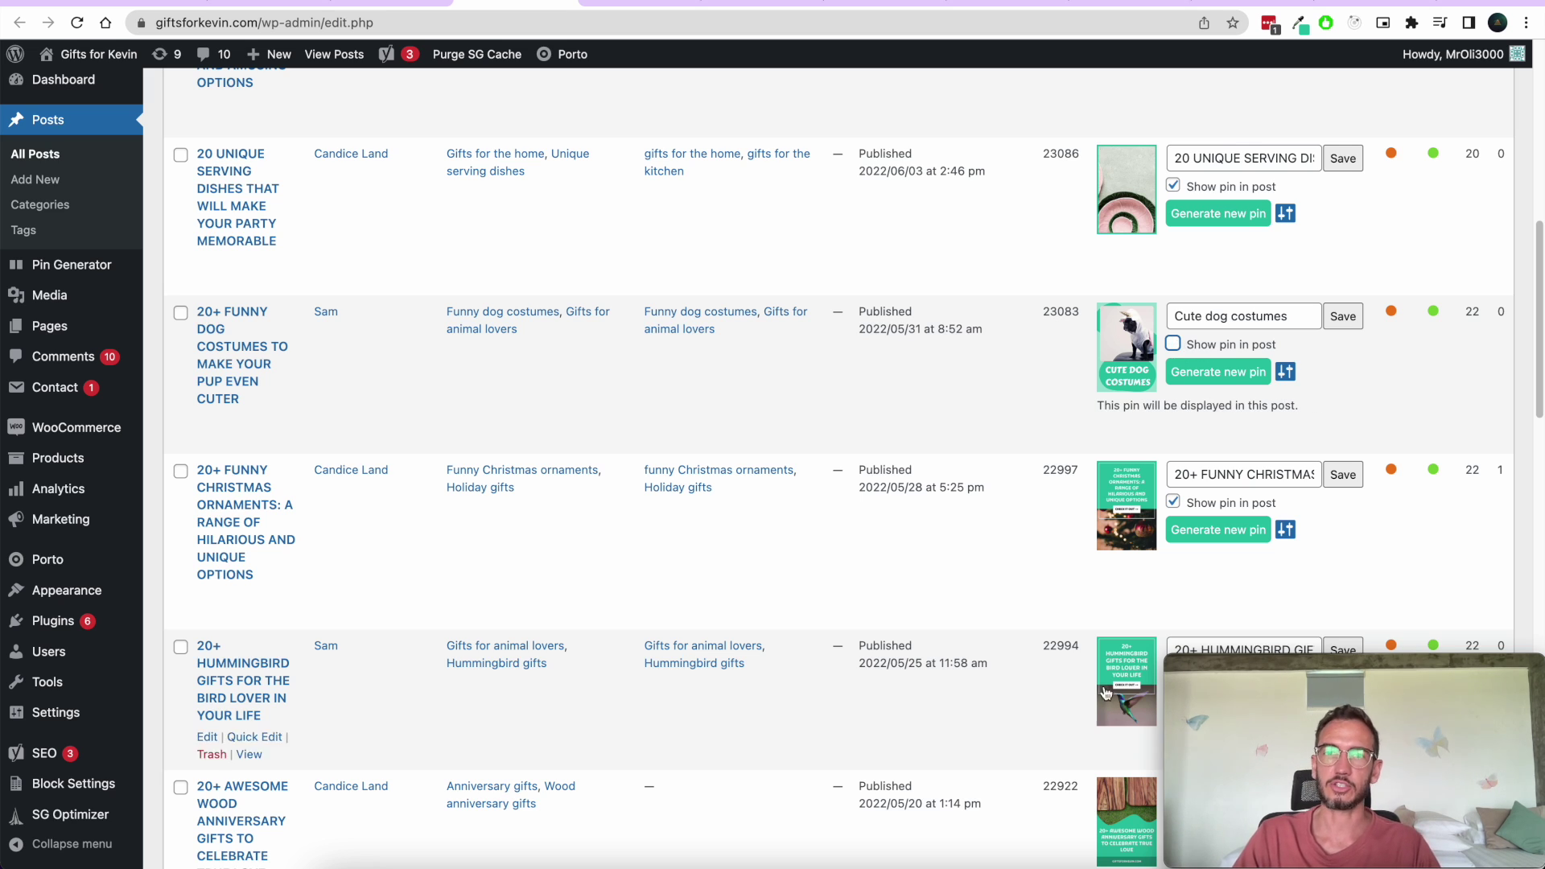
click(1174, 344)
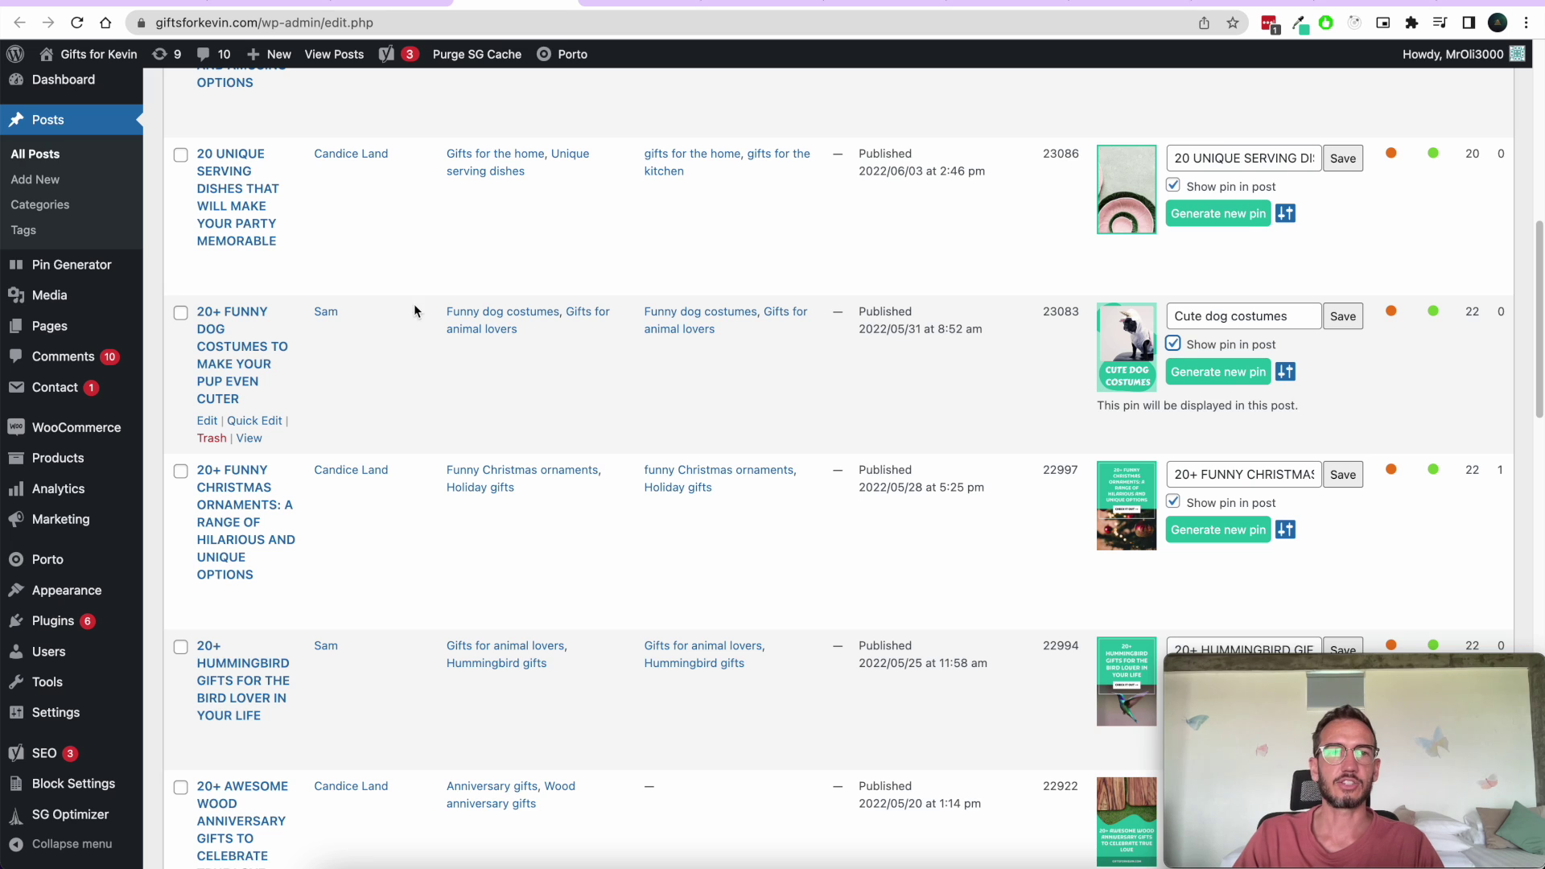
Step: Open the published funny dog costumes post in a new tab and find the generated pin at the end of the article
super+click(250, 438)
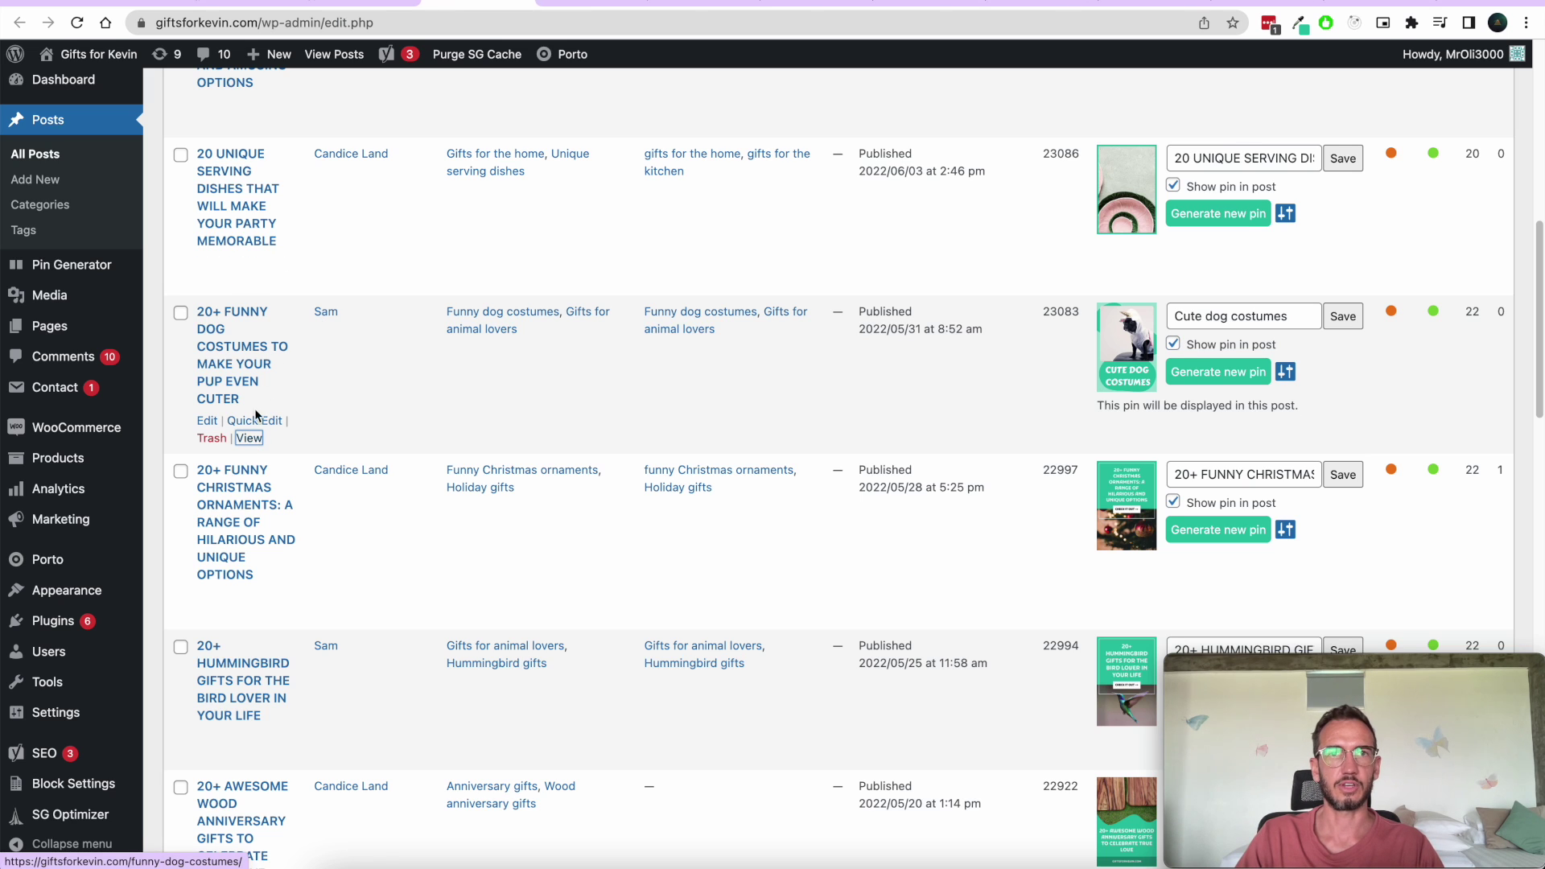
click(618, 2)
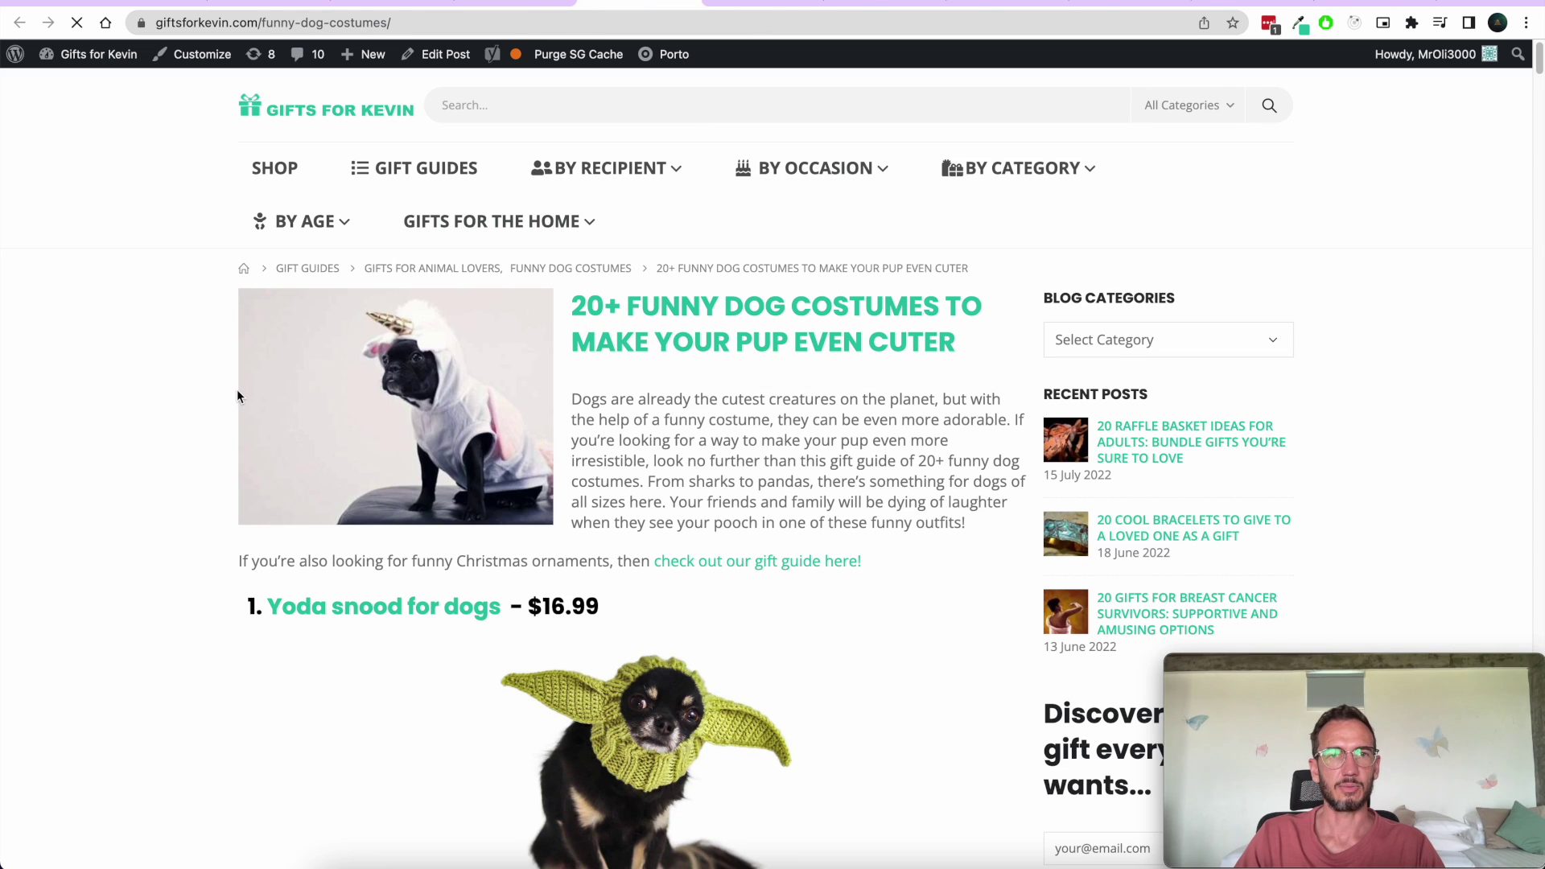
scroll(238, 395, down, 10)
scroll(237, 389, down, 20)
scroll(232, 390, up, 9)
scroll(609, 282, down, 1)
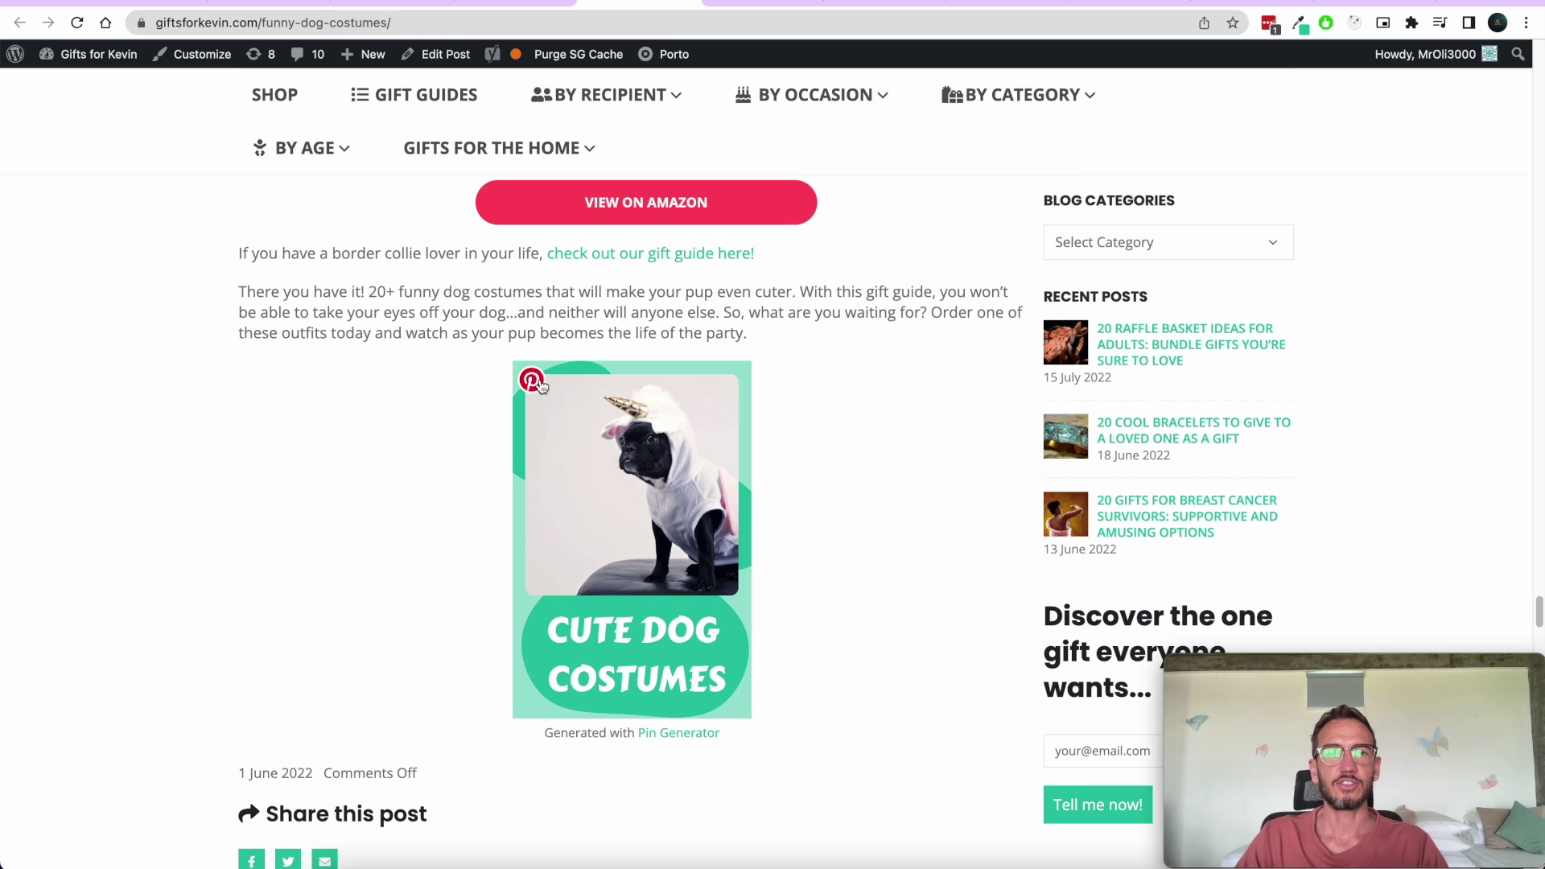
Step: Start saving an image from the post to Pinterest and choose the "Cute dog costumes" pin among the page's images
click(544, 445)
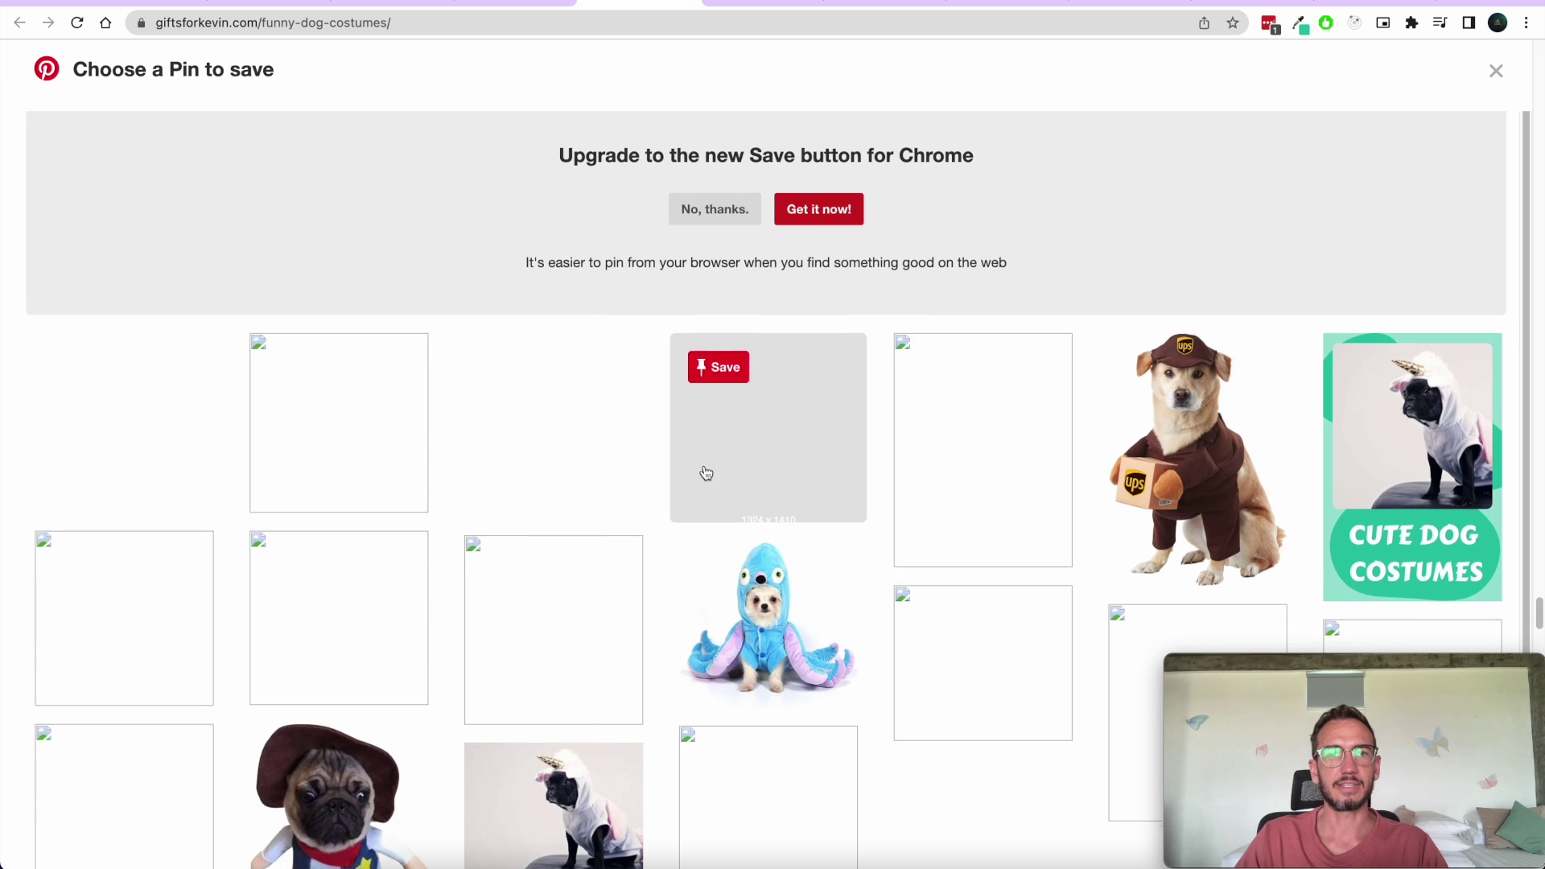
scroll(602, 436, down, 1)
scroll(602, 436, down, 1)
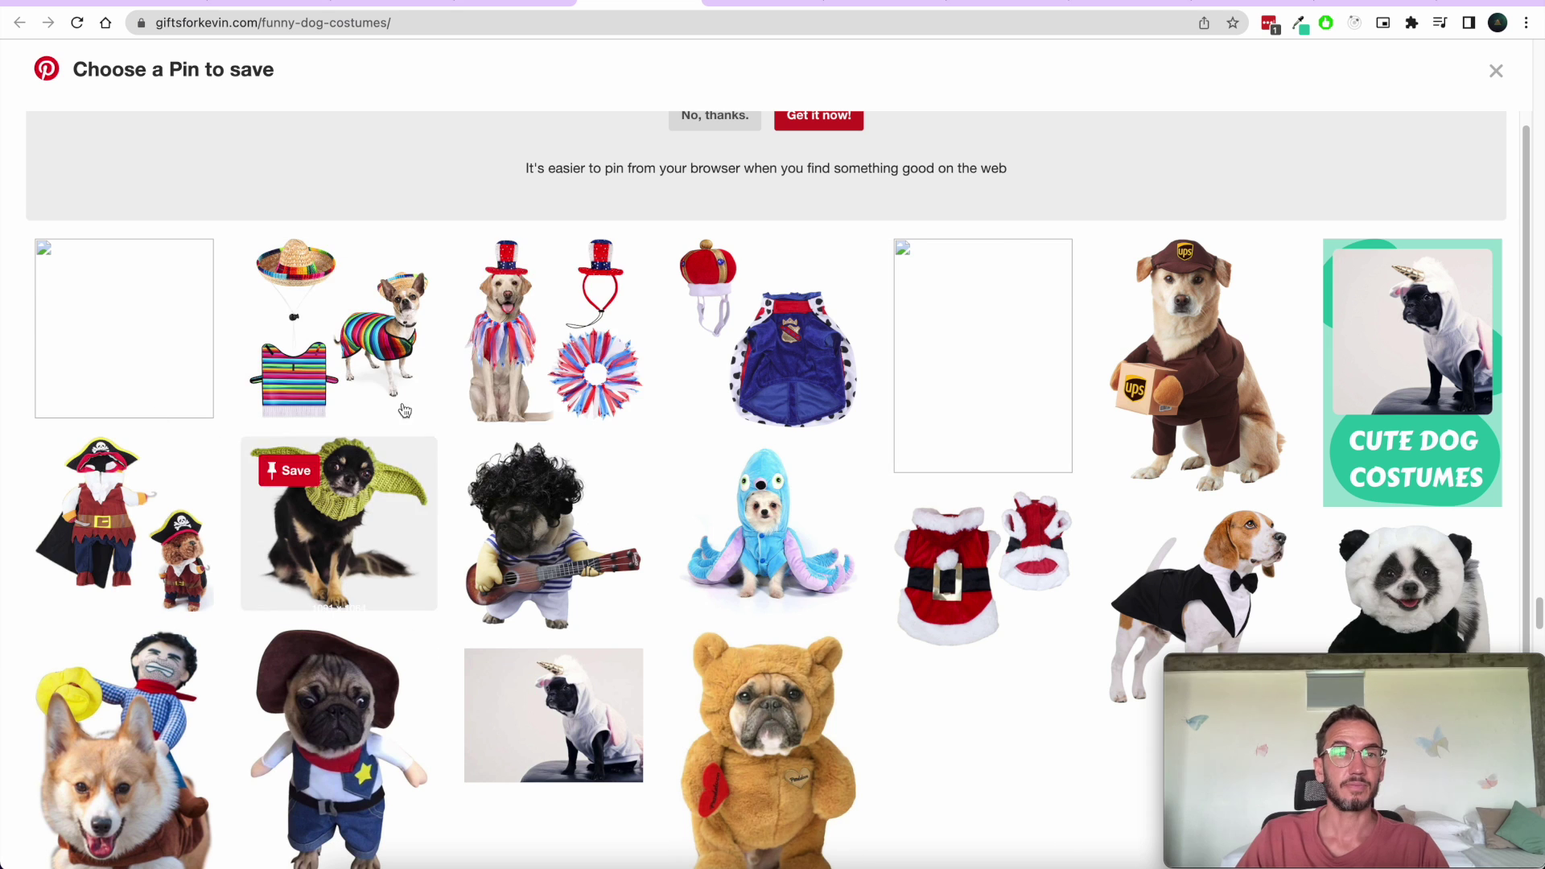
scroll(713, 513, down, 1)
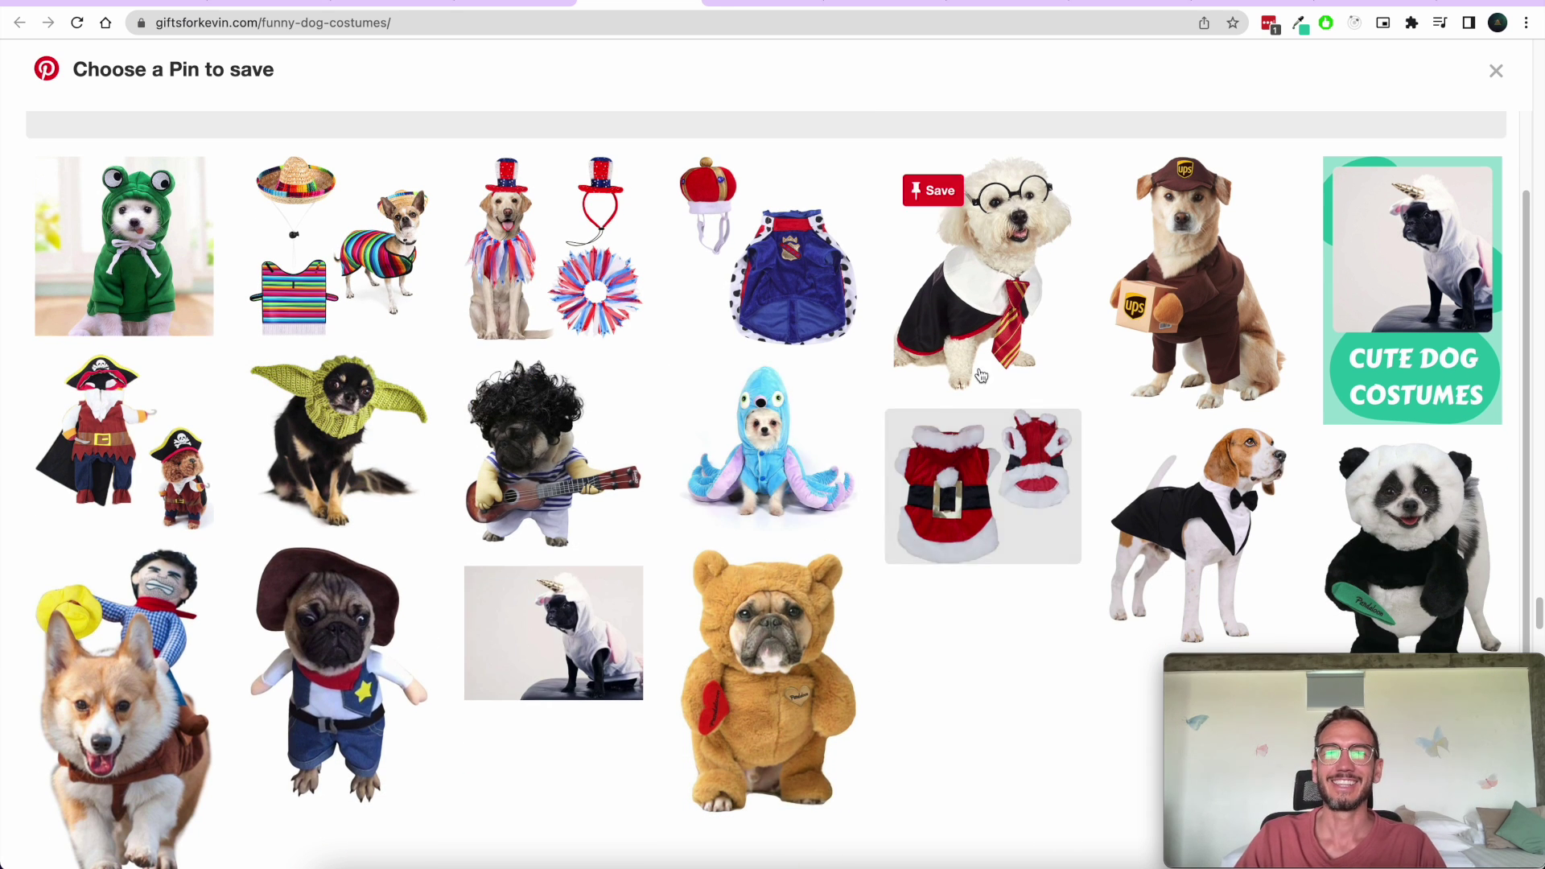
mouse_move(1366, 200)
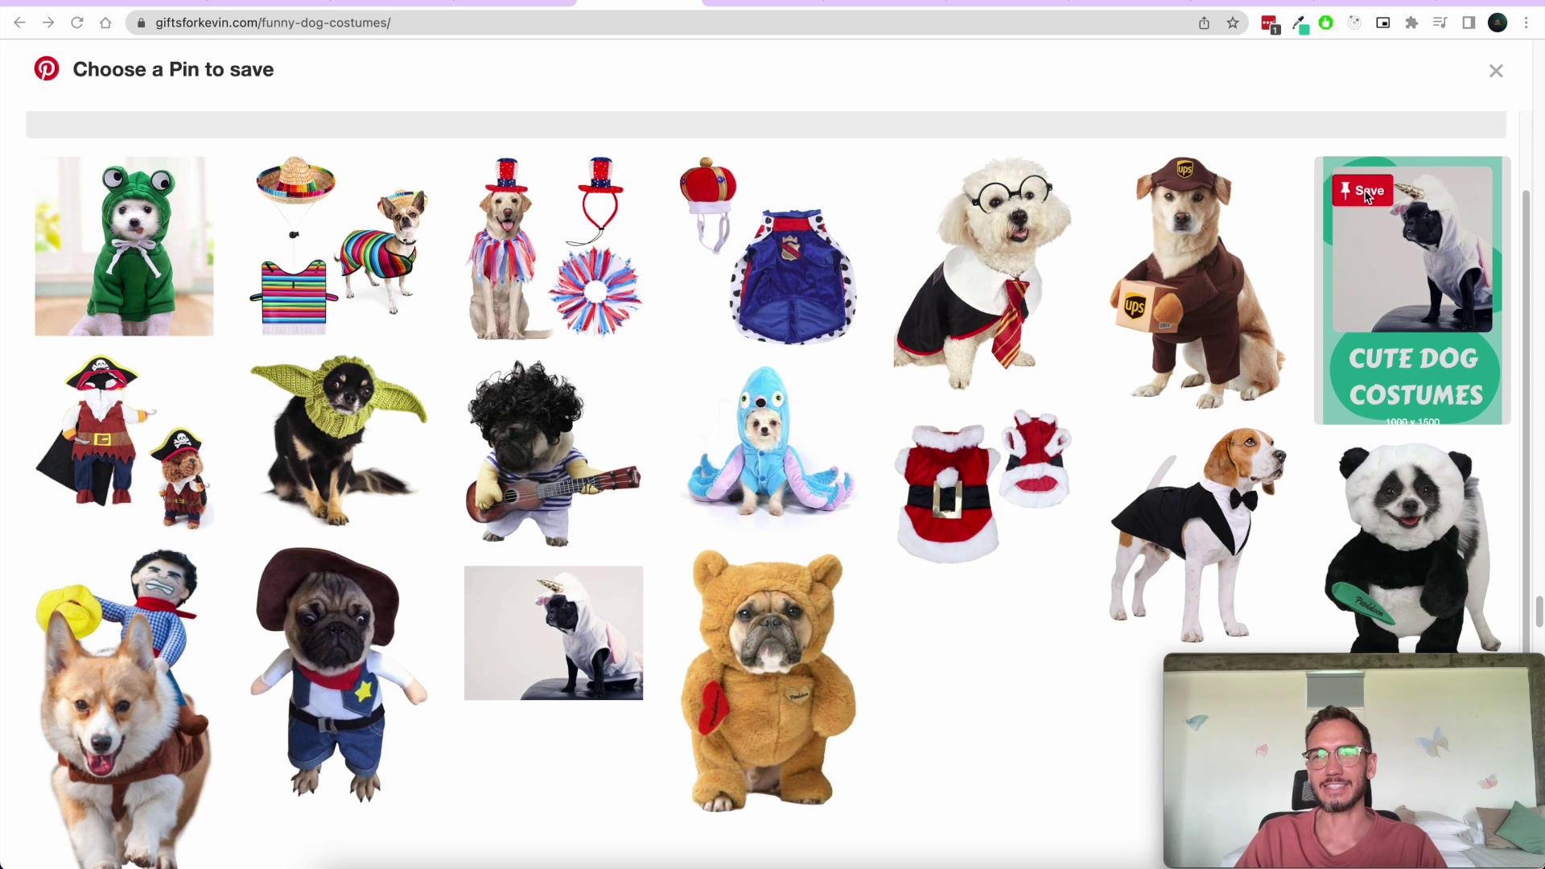
click(1366, 193)
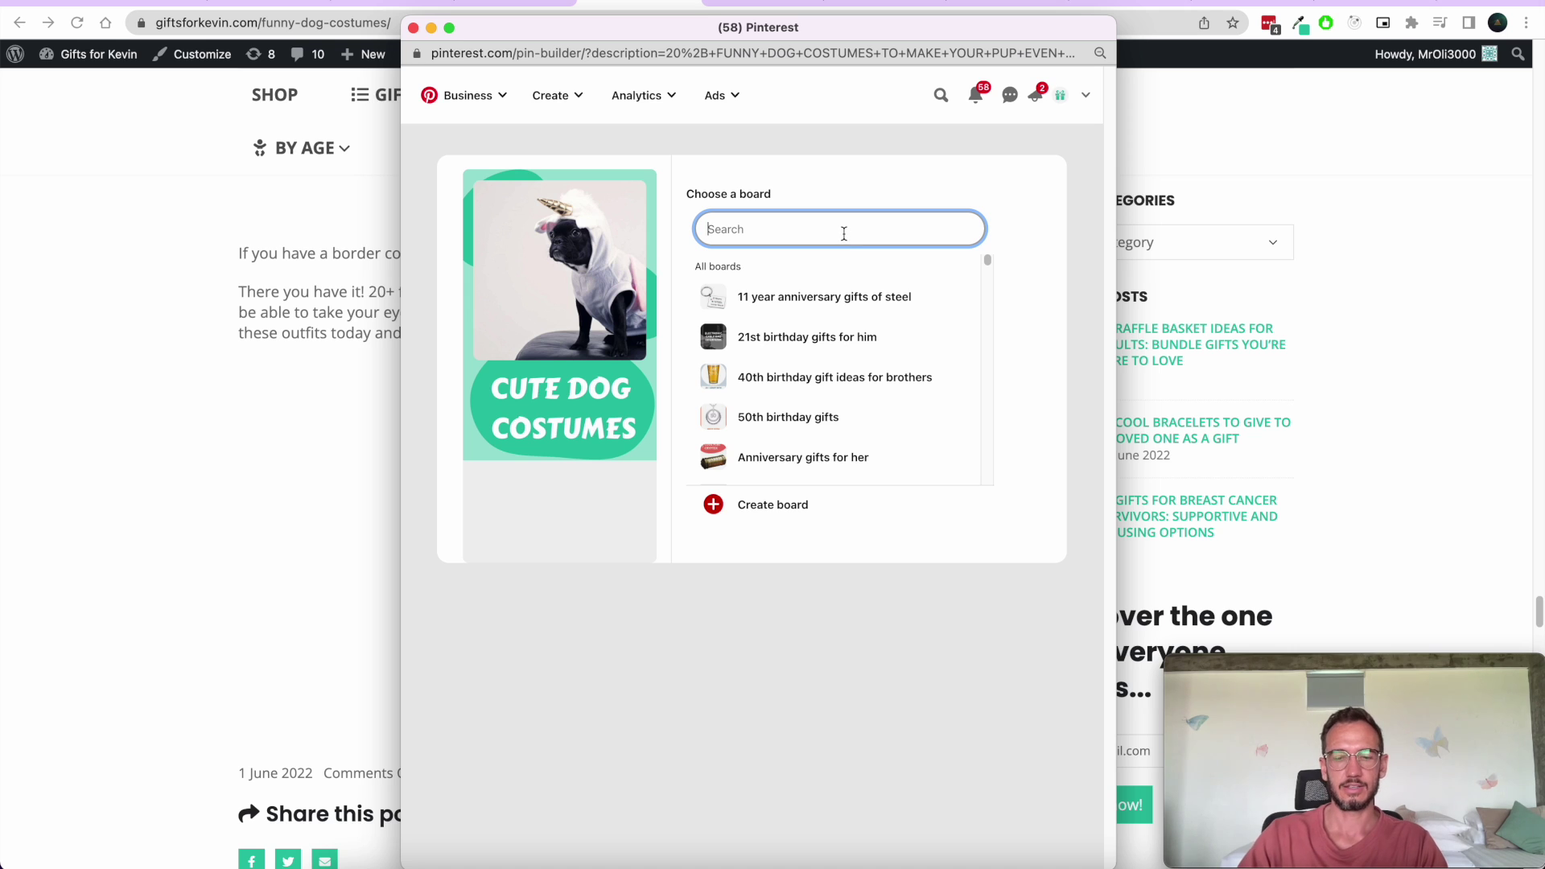
Step: Search the boards for "dog", save the pin to the "Sausage dog gifts" board and close the Pinterest window
text(do)
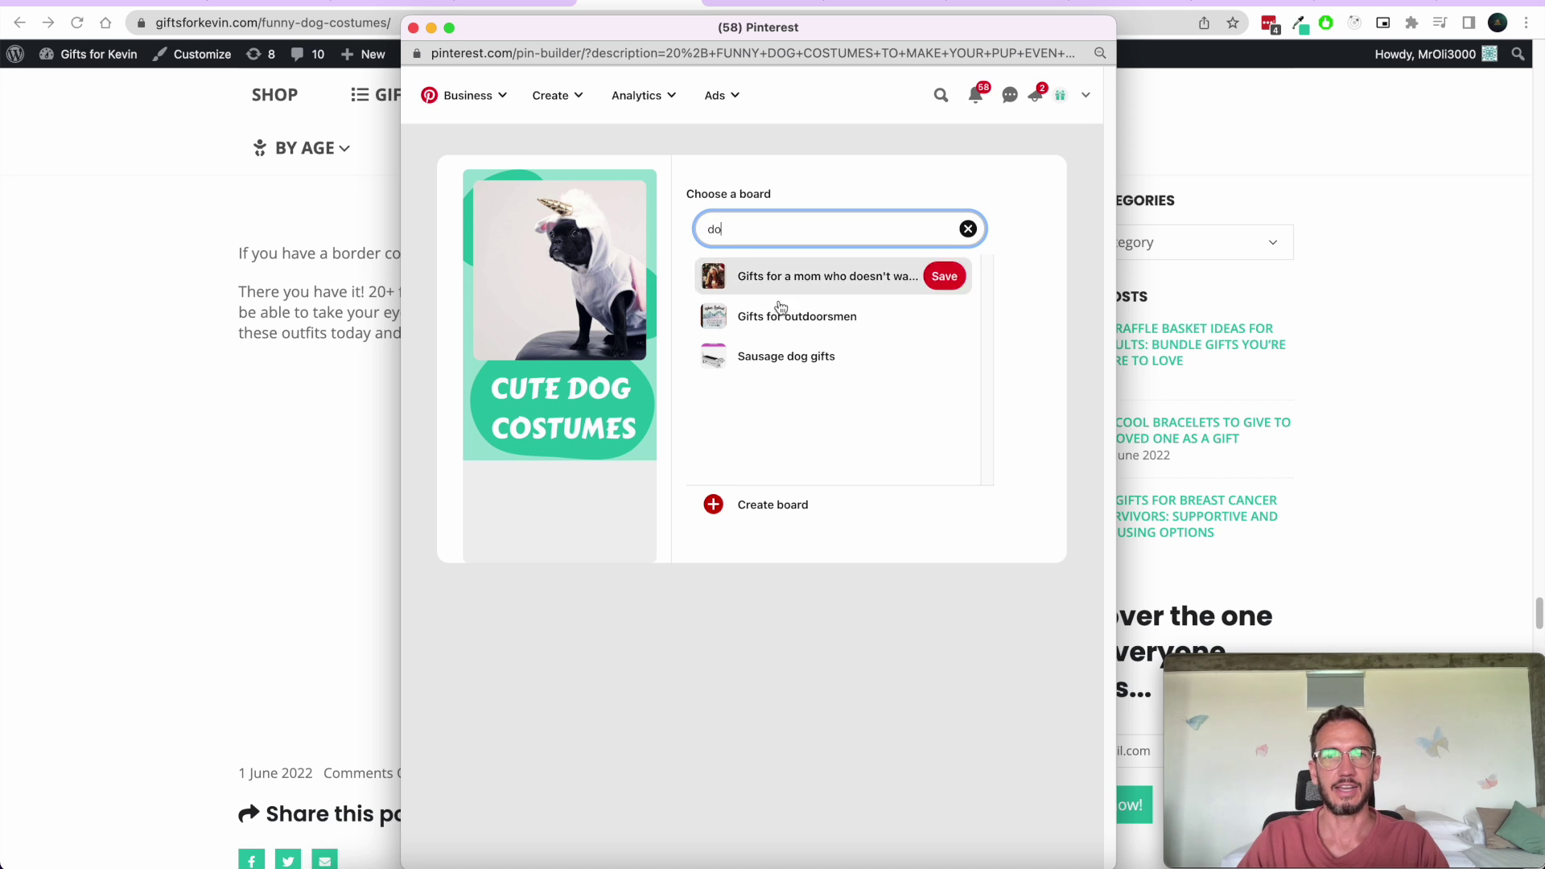
text(g)
click(838, 276)
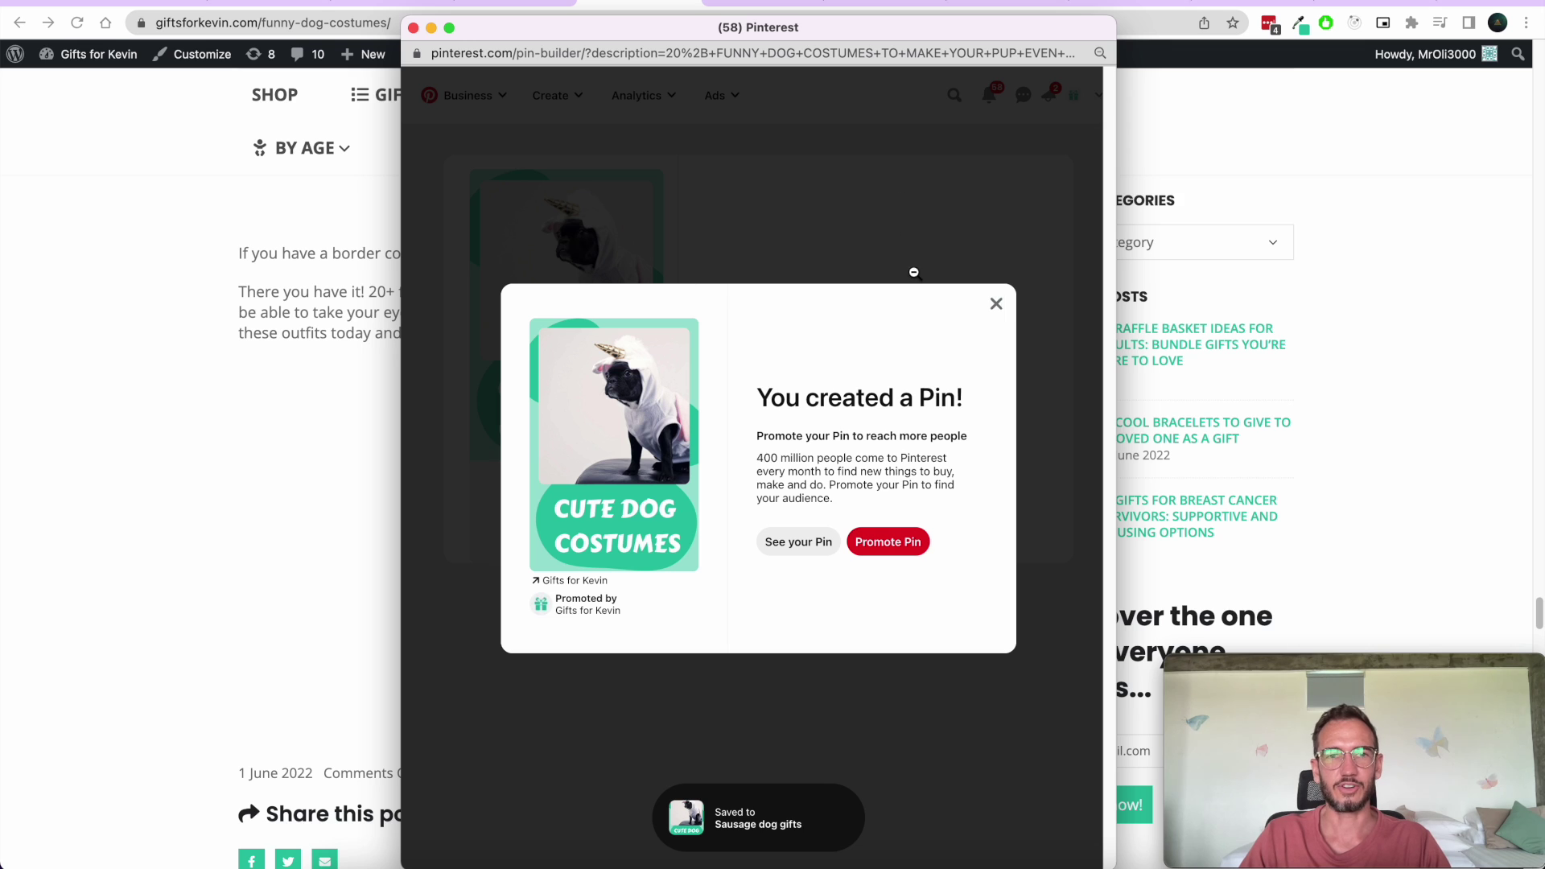
click(997, 305)
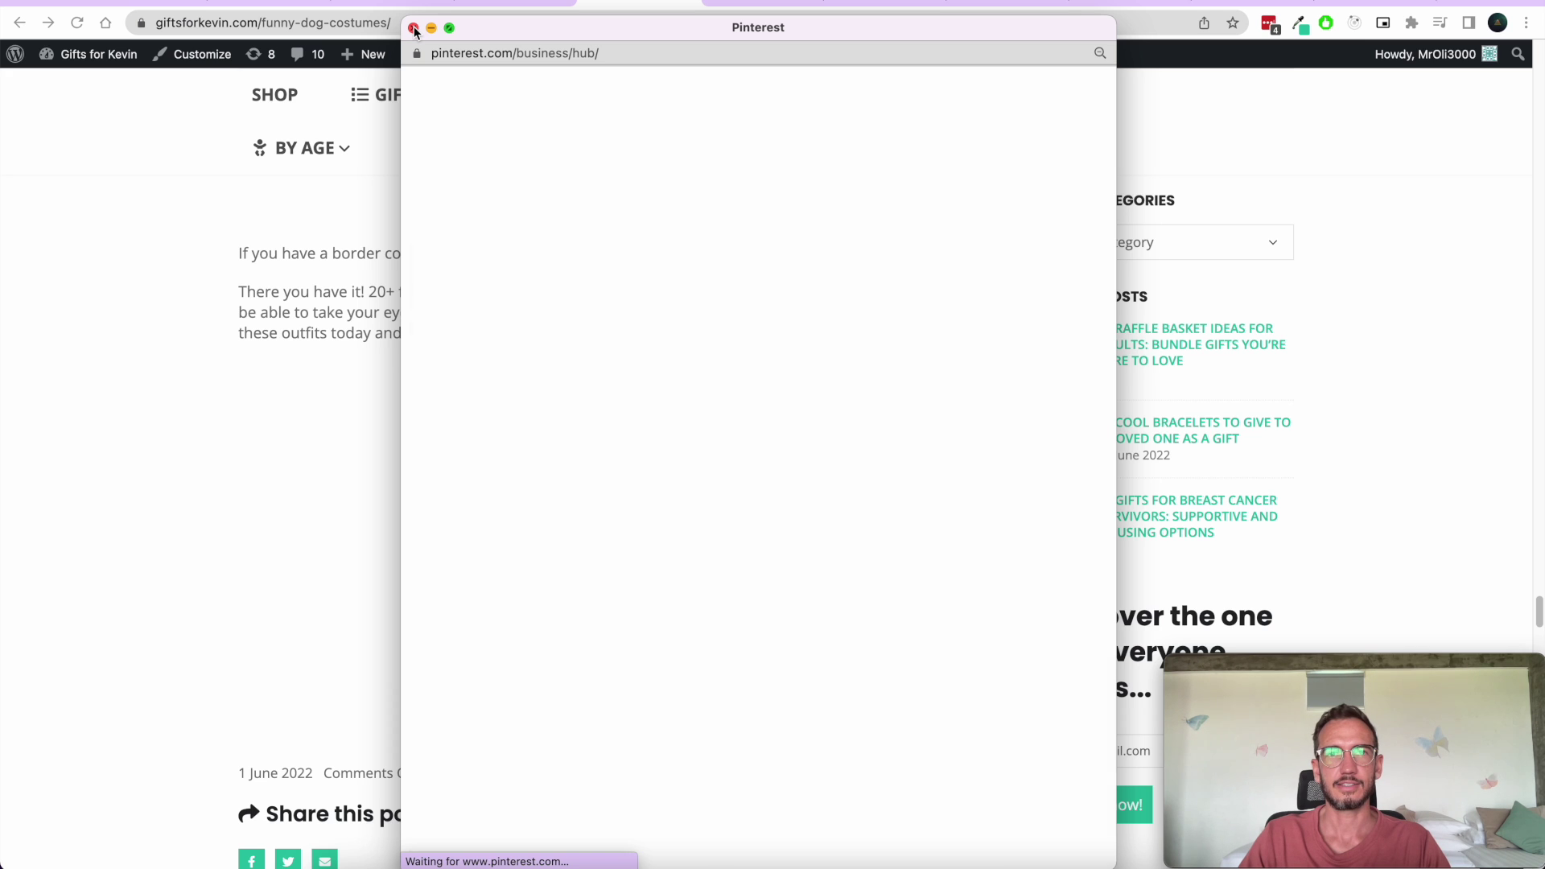
click(414, 30)
scroll(918, 402, up, 1)
scroll(917, 402, up, 1)
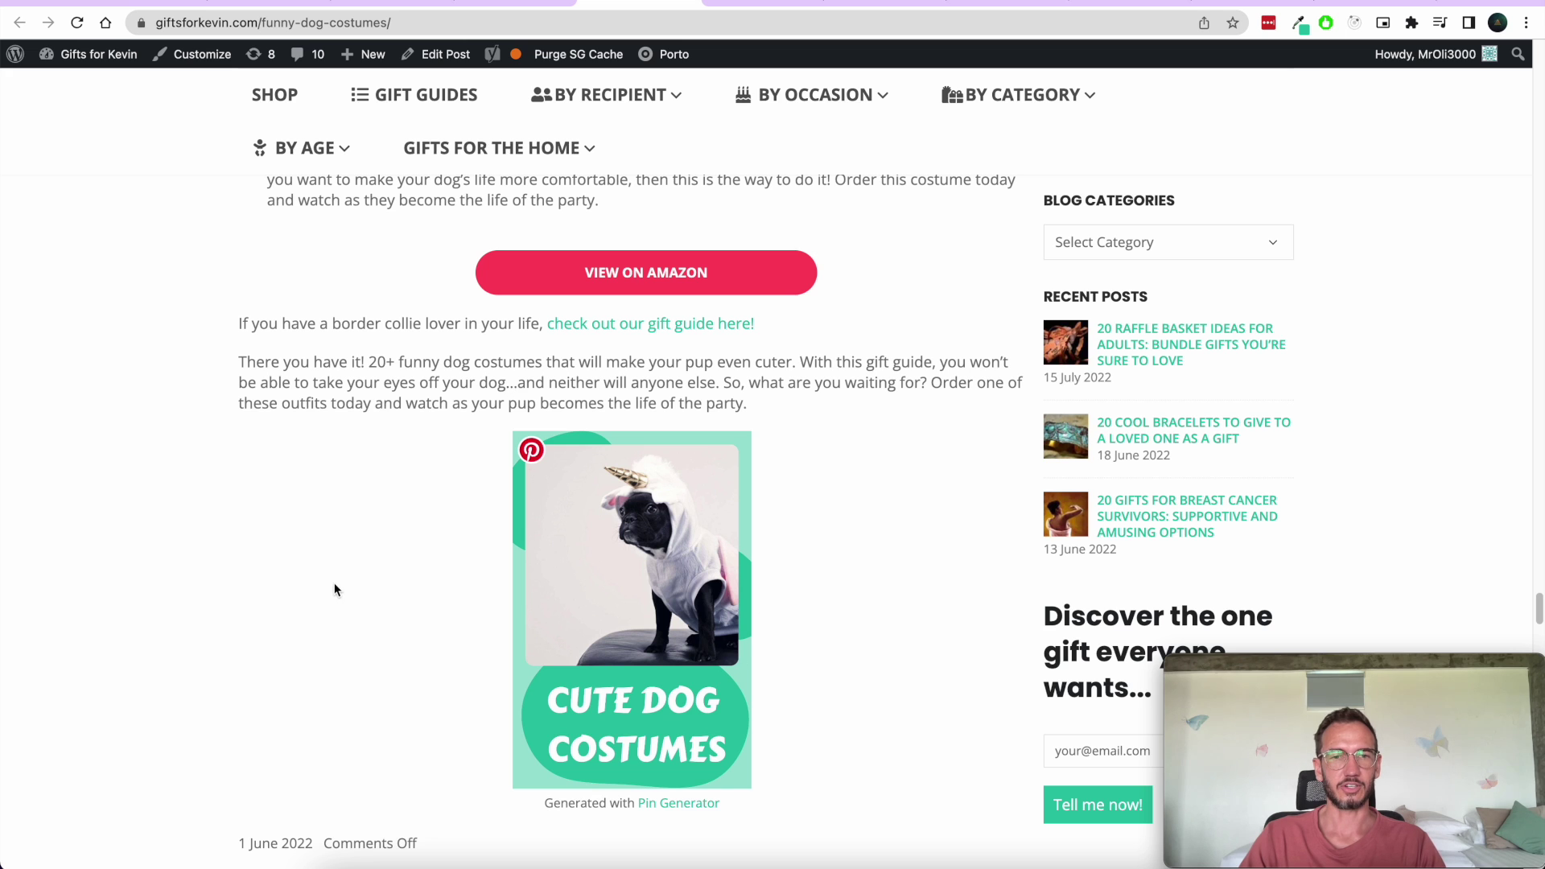
Step: Back in the posts list, generate new pins for the raffle basket ideas, cool bracelets and breast cancer survivor gifts posts
click(515, 5)
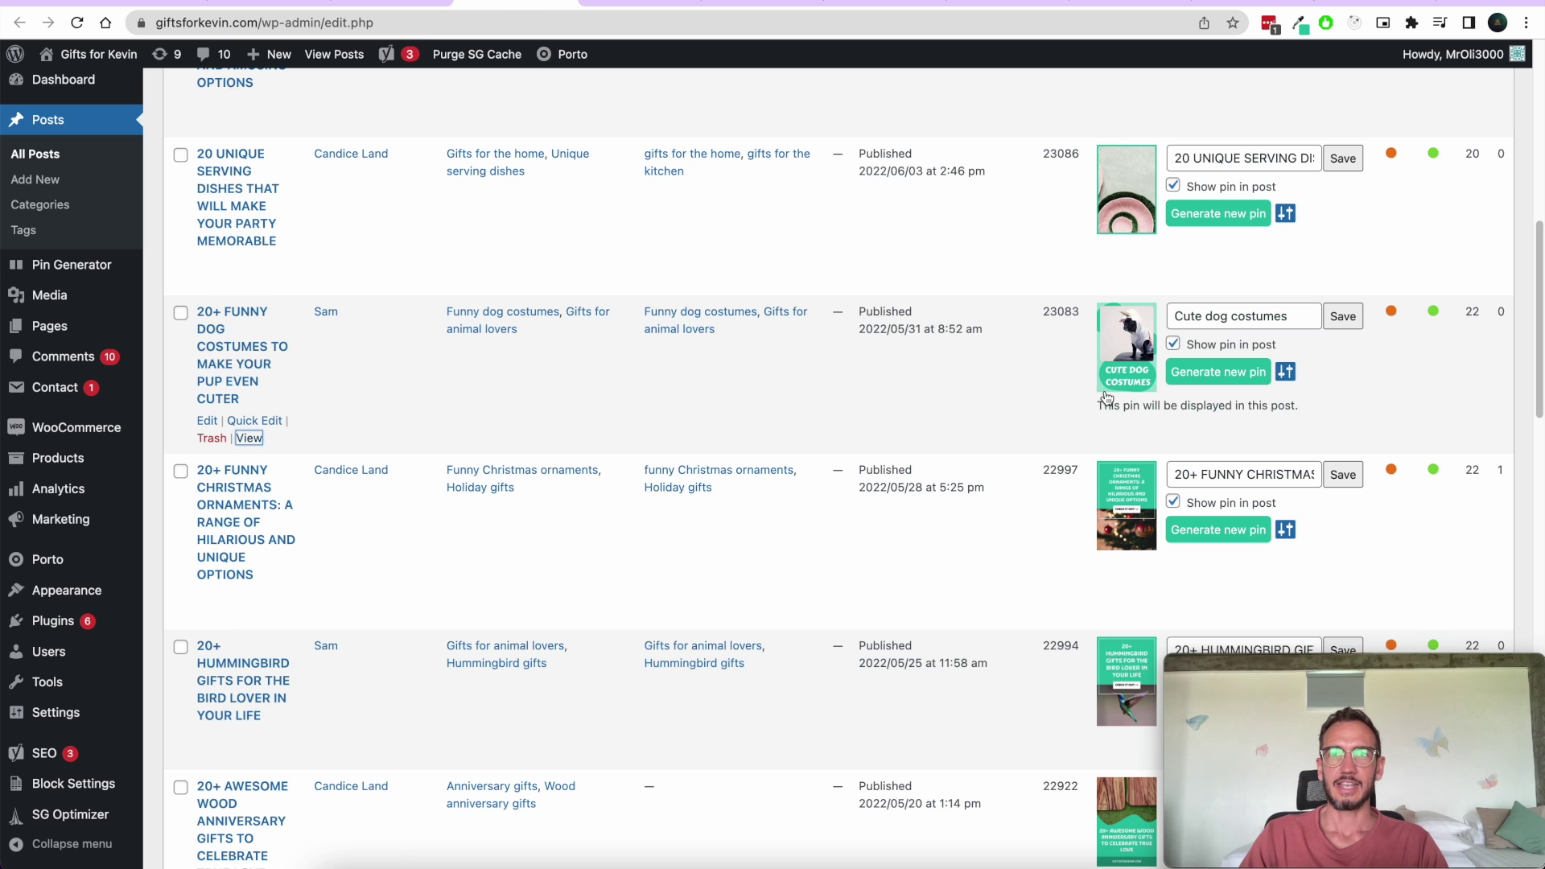
scroll(1278, 520, down, 2)
scroll(1278, 528, up, 10)
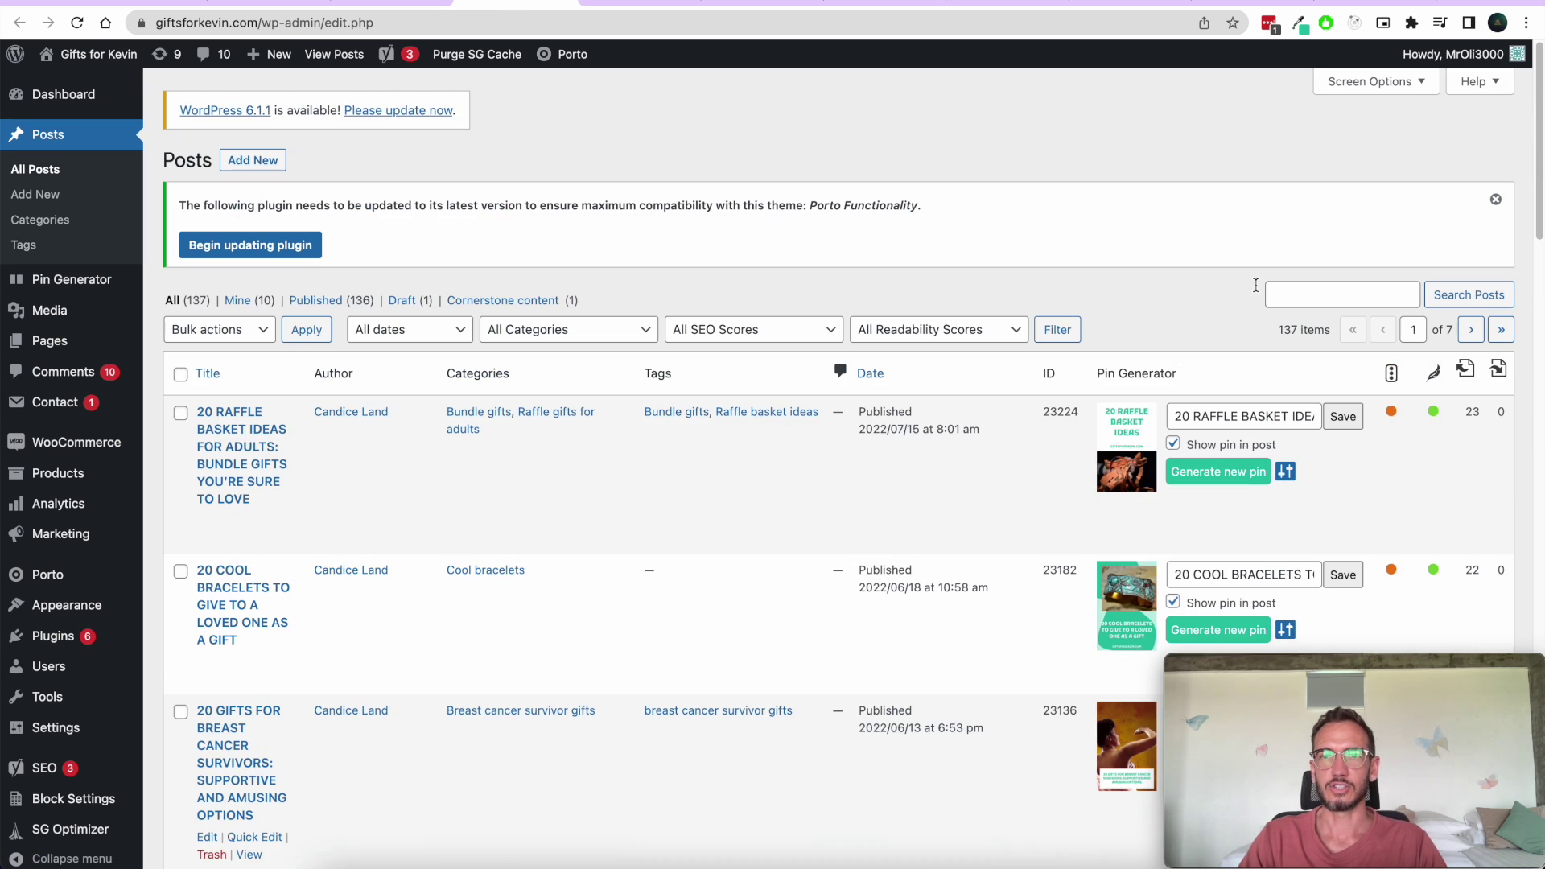
scroll(1256, 283, down, 2)
scroll(1292, 345, down, 1)
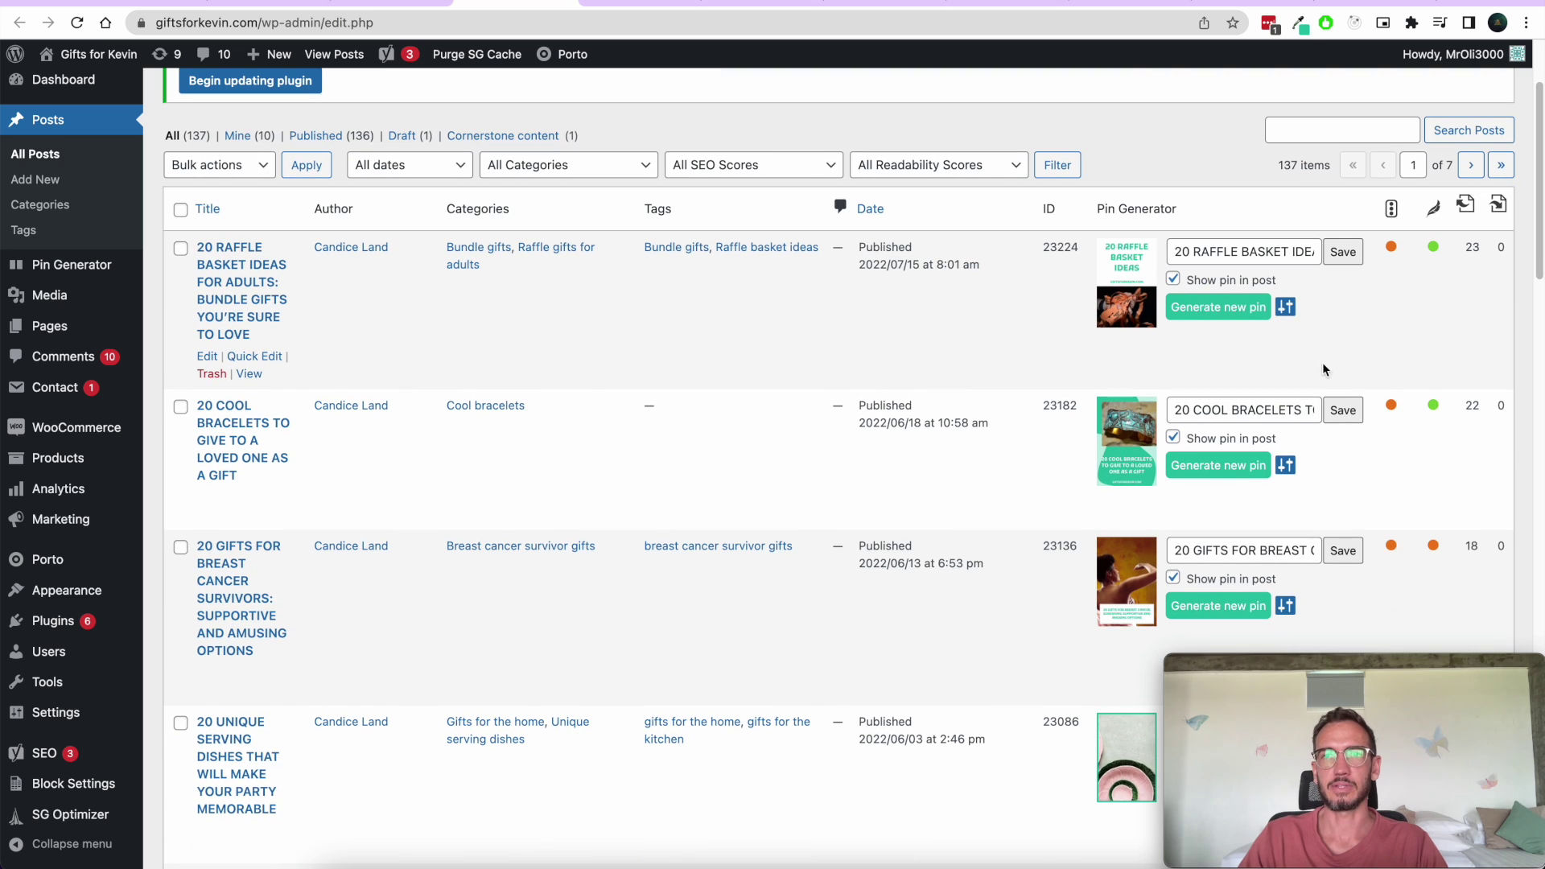
scroll(1207, 266, down, 3)
click(1222, 214)
click(1220, 373)
click(1220, 510)
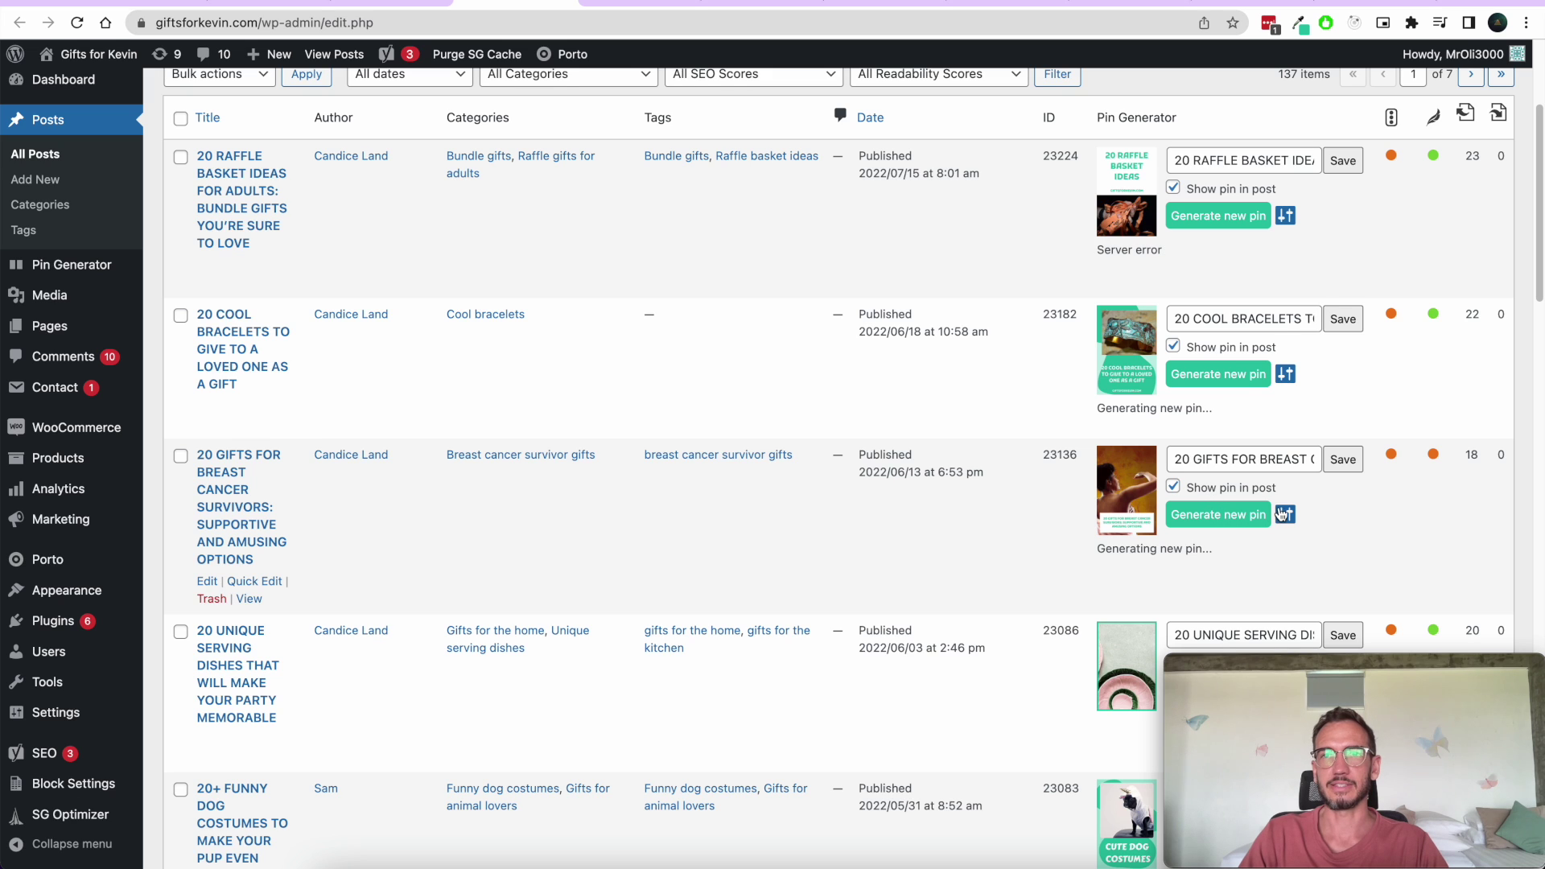
click(1220, 215)
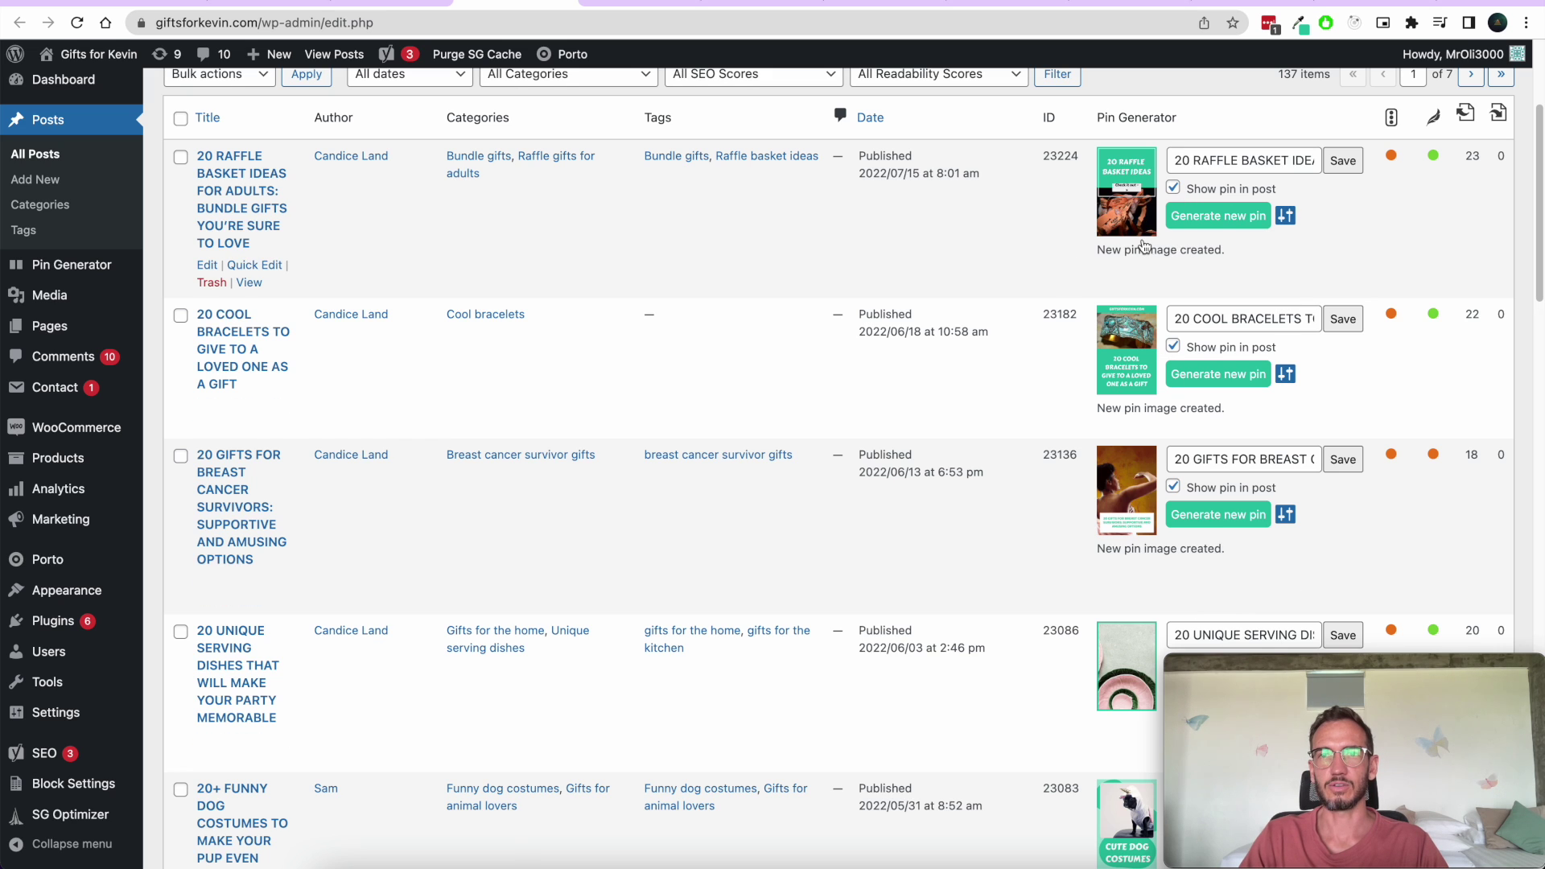
Step: Check the newly generated pins and look through the pin previews of the remaining posts down to the end of the list
drag(1231, 547, 1083, 558)
click(1088, 554)
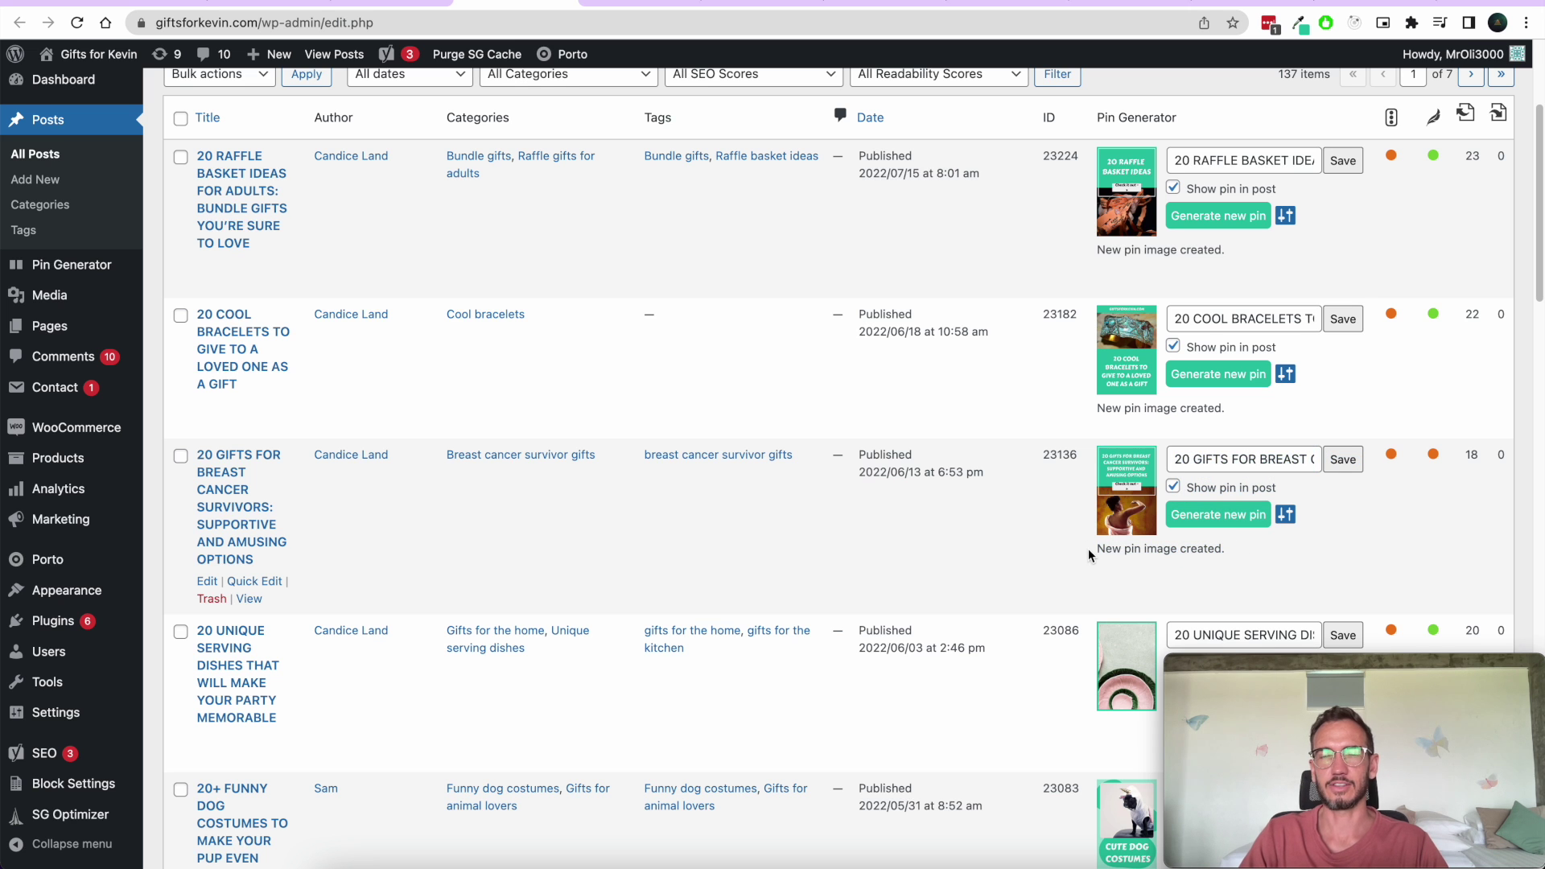
scroll(1159, 523, down, 20)
scroll(1222, 468, down, 8)
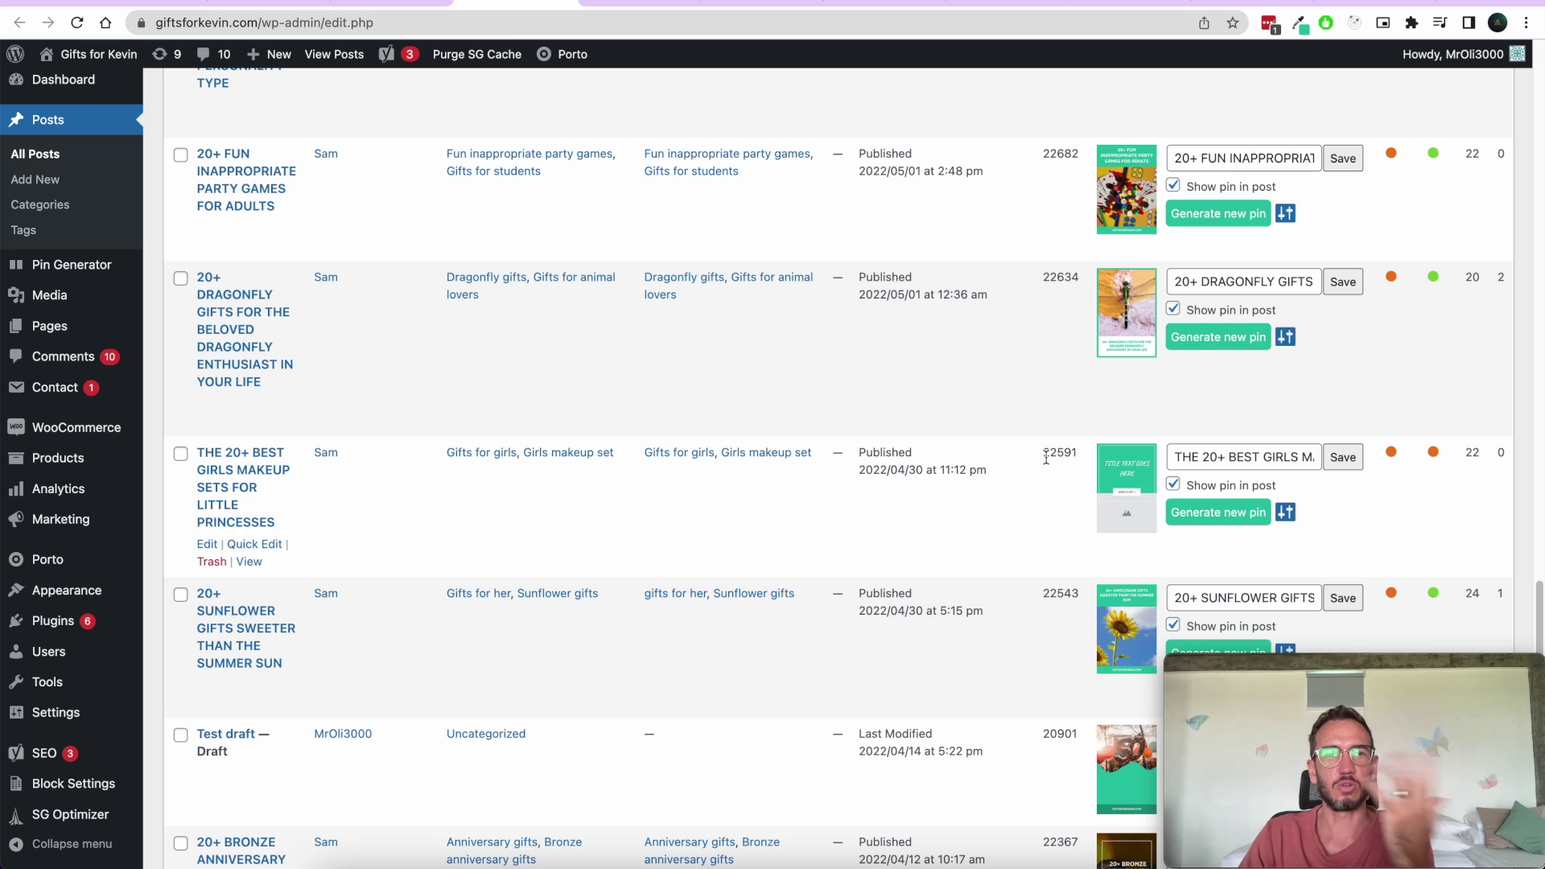
scroll(1047, 457, down, 5)
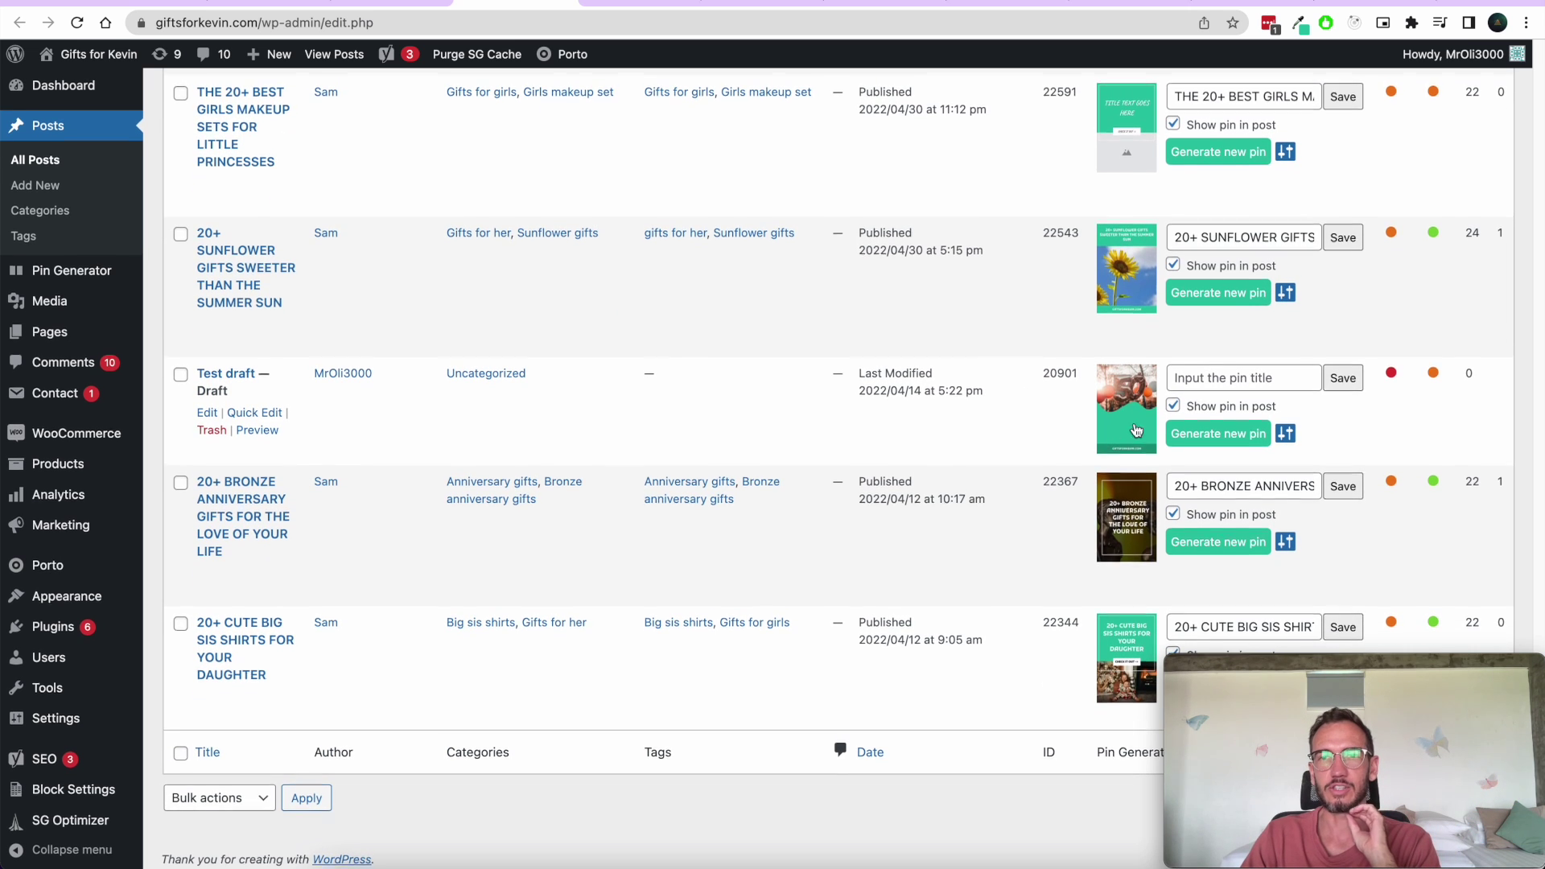
scroll(987, 375, up, 3)
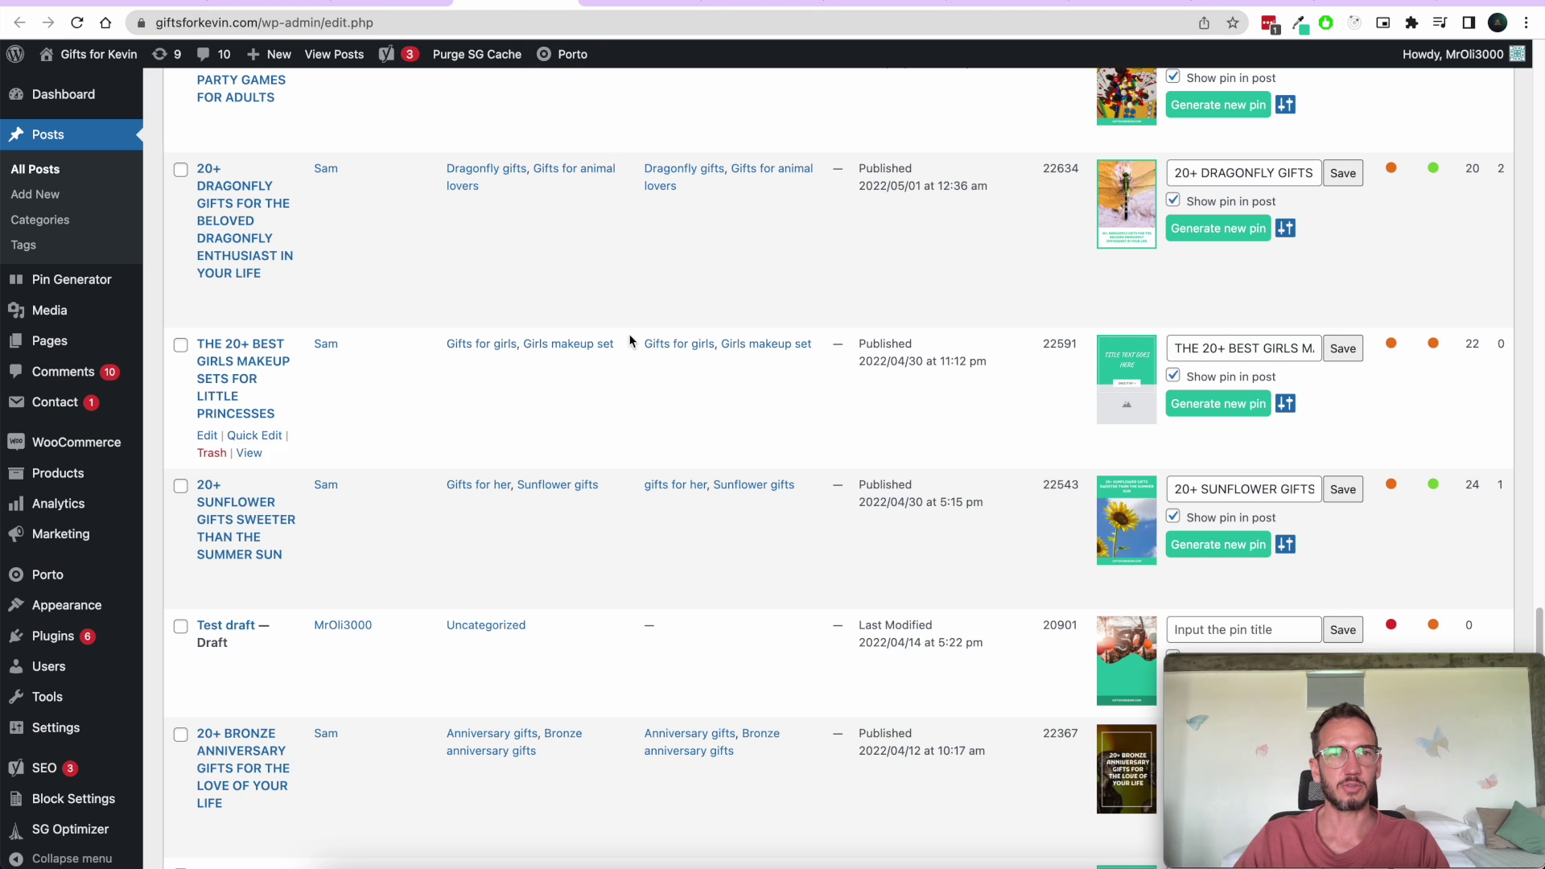
scroll(629, 333, up, 8)
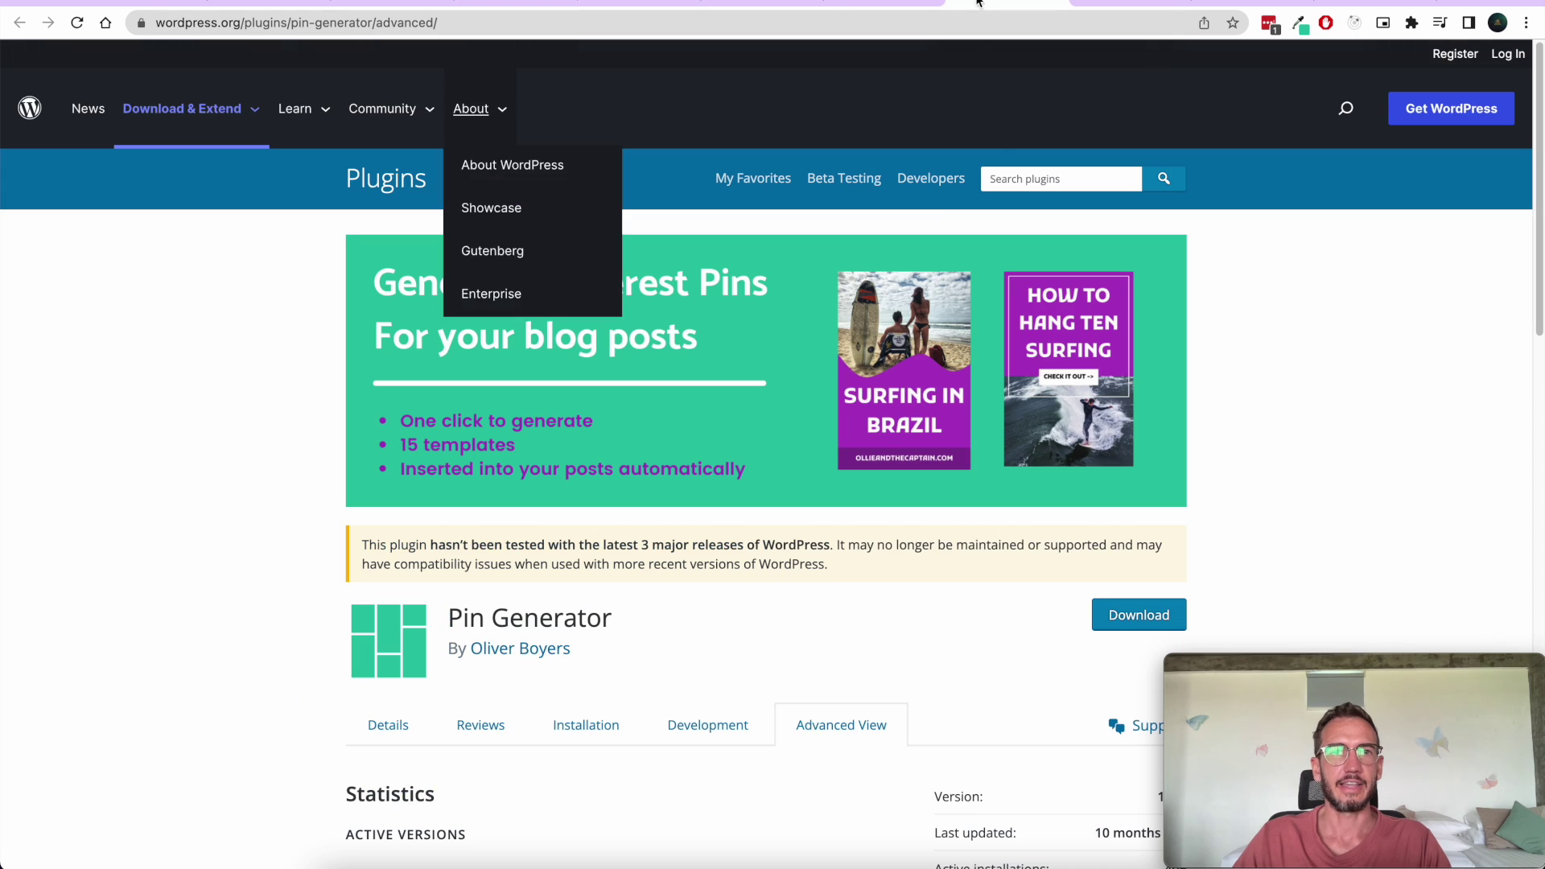
Step: Switch to the Pin Generator plugin page on wordpress.org and view its banner and details
click(519, 20)
click(175, 388)
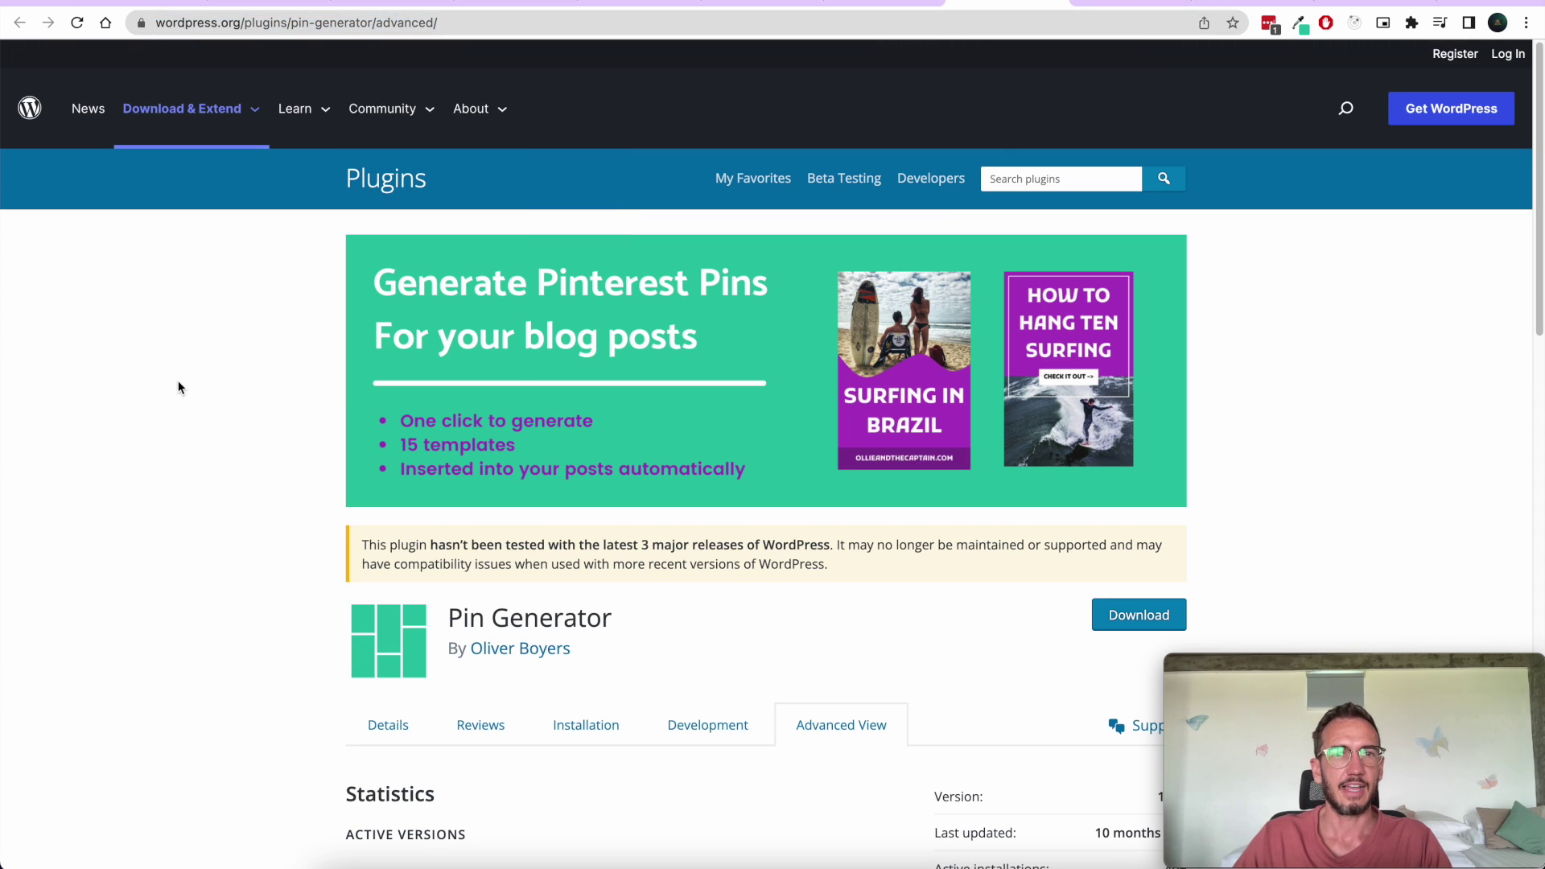
scroll(248, 386, down, 1)
scroll(241, 362, up, 1)
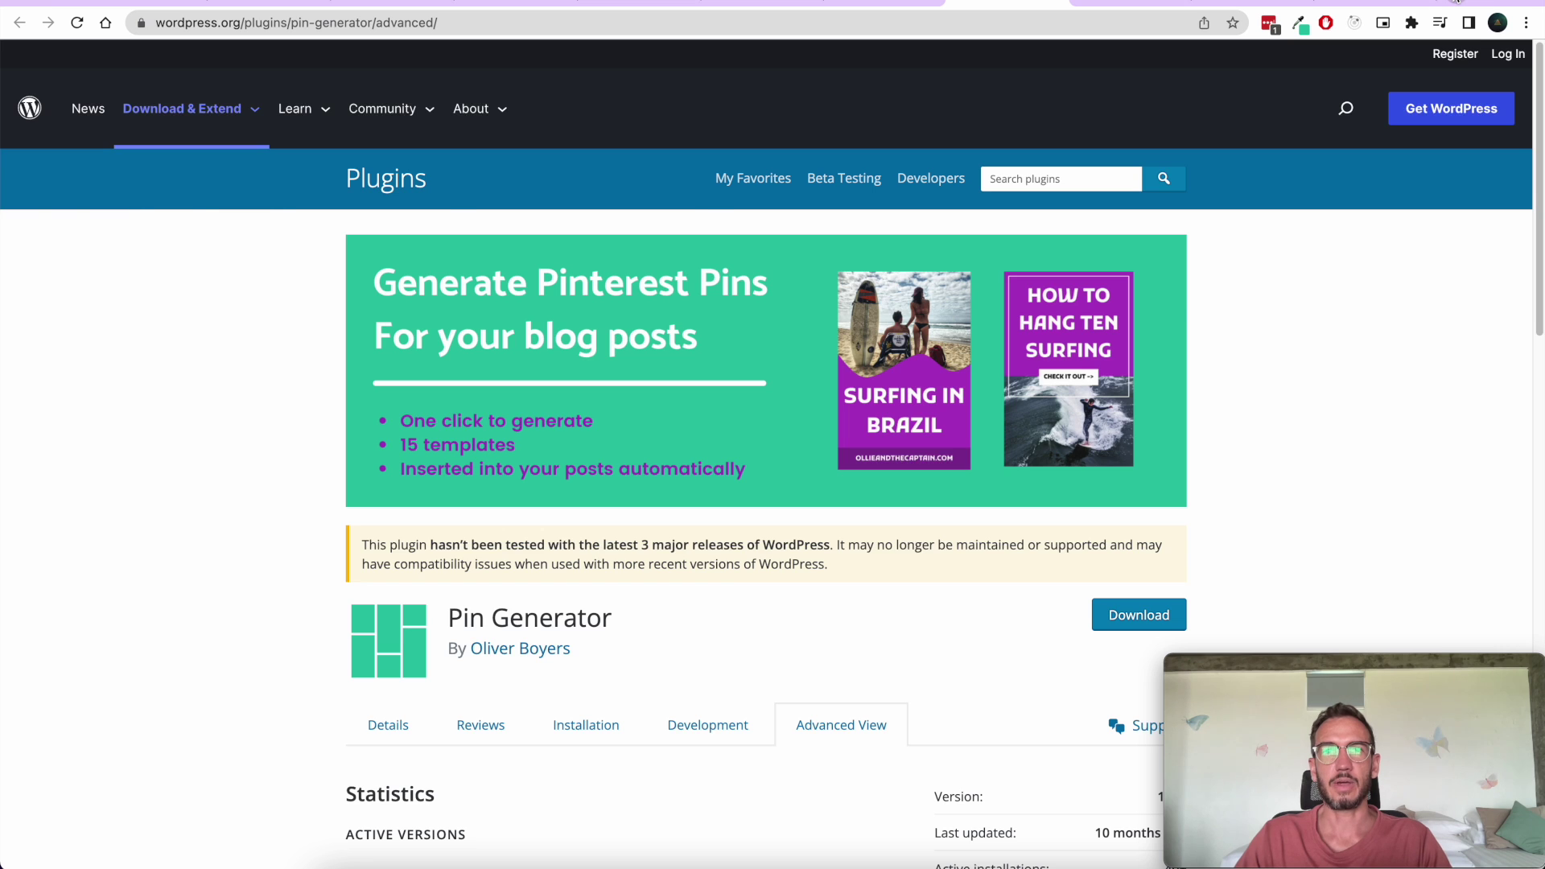
key(super+t)
text(pi)
key(Return)
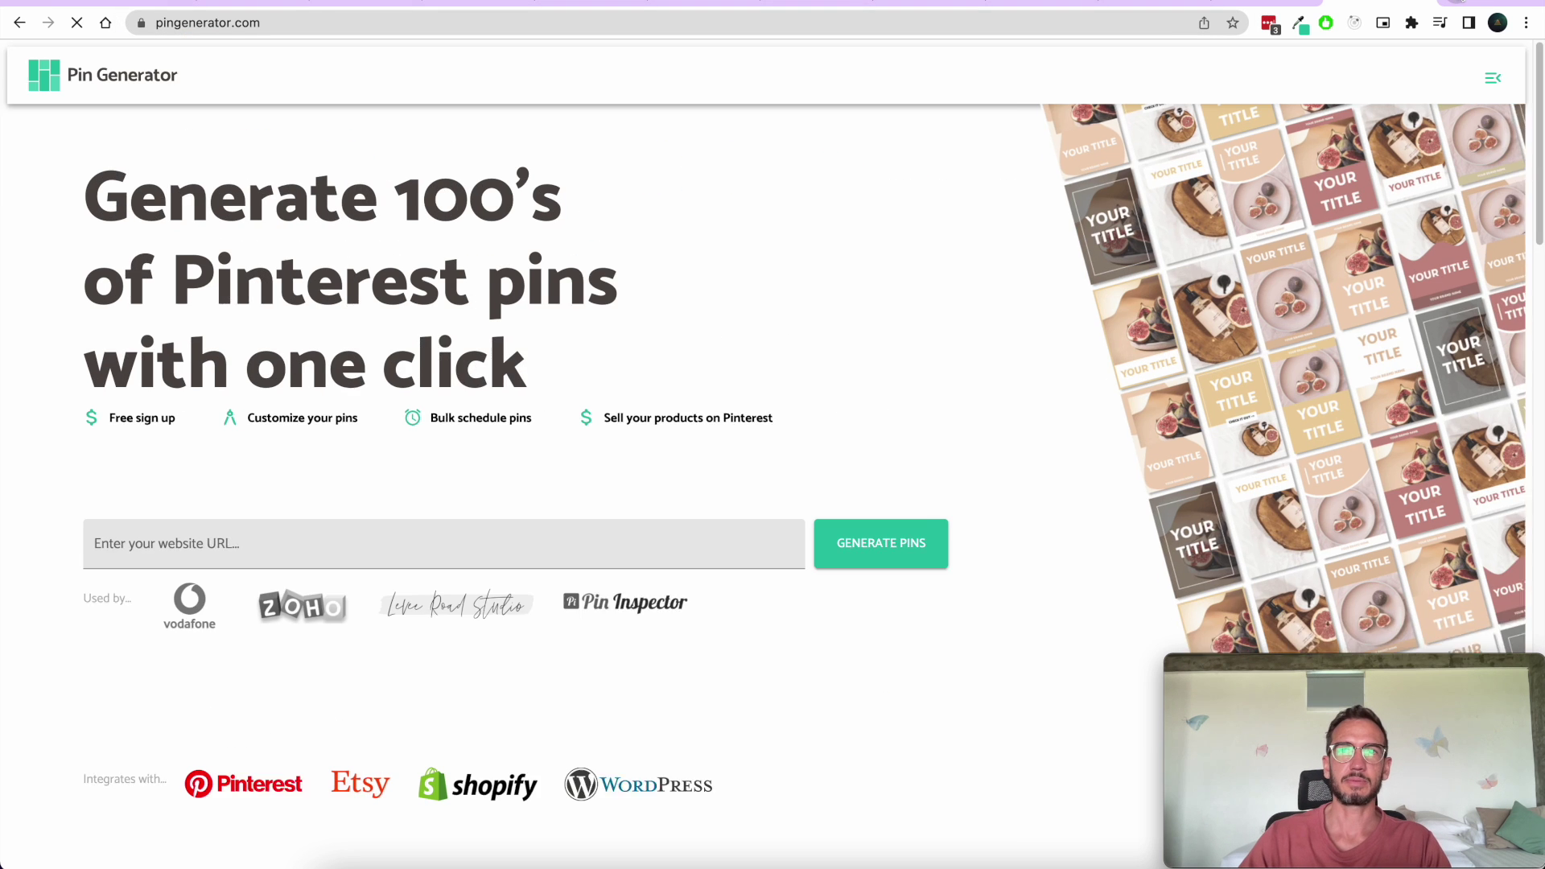
scroll(701, 290, down, 3)
click(563, 385)
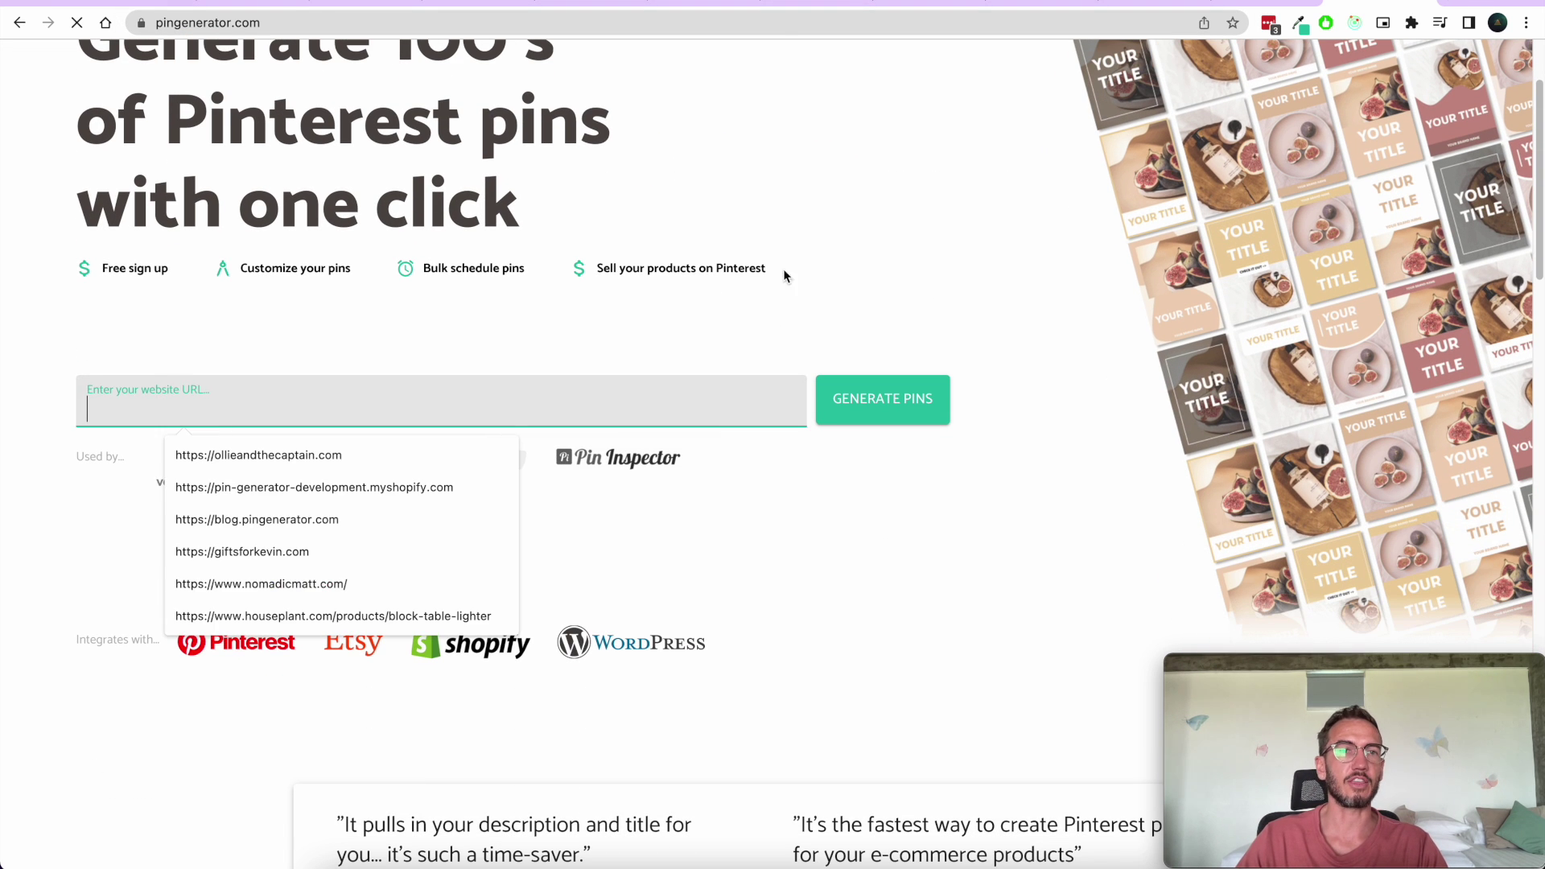
click(462, 615)
scroll(338, 515, up, 3)
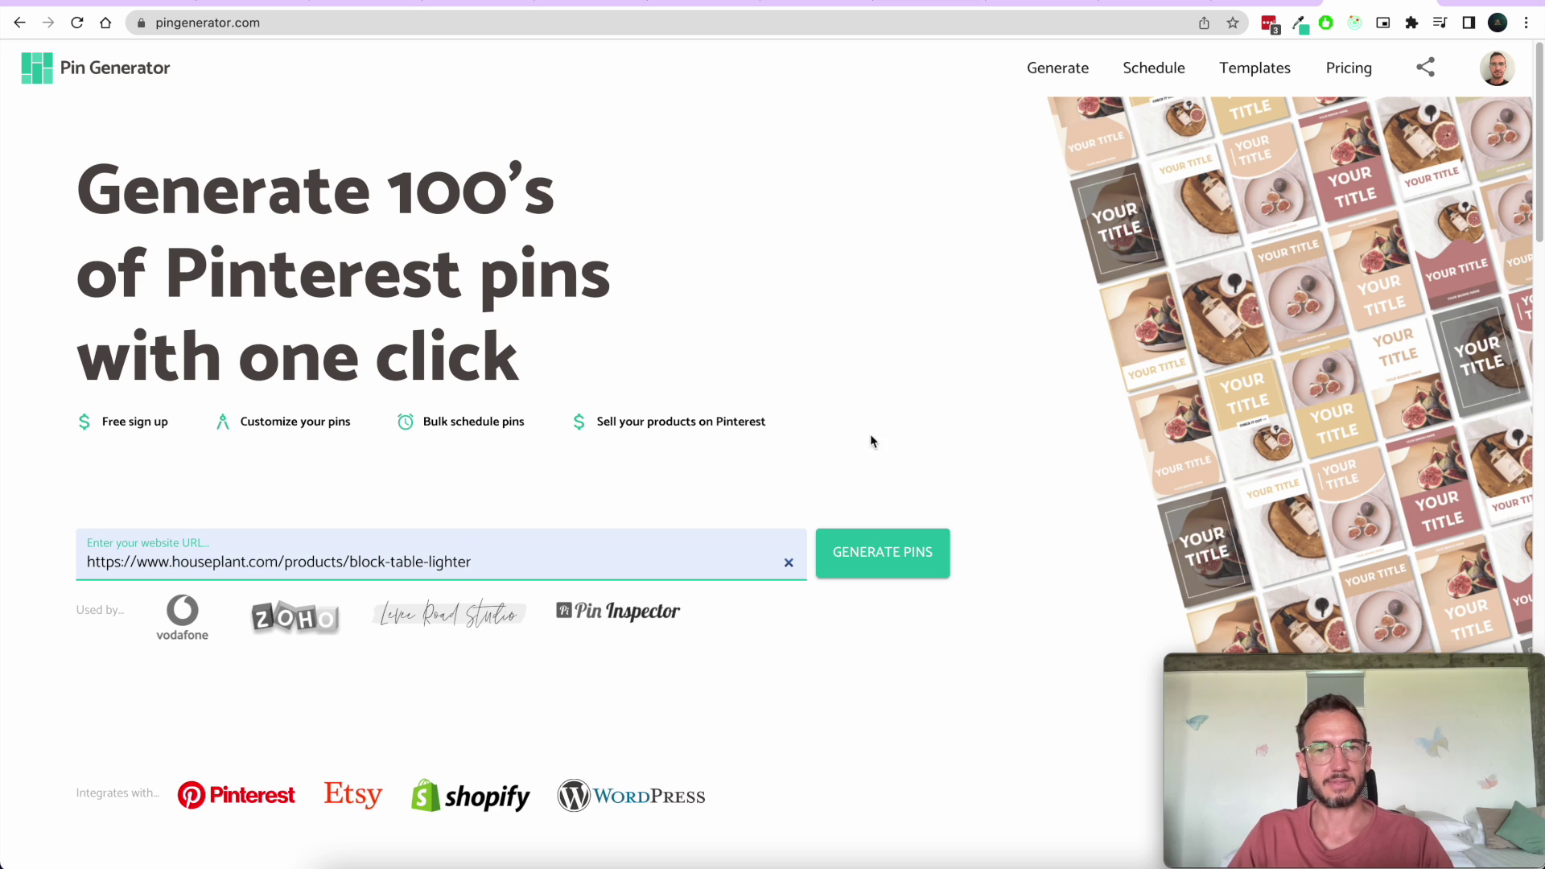
Step: Copy the Block Table Lighter URL and open that product page in a new tab
triple_click(507, 557)
key(ctrl+c)
key(ctrl+t)
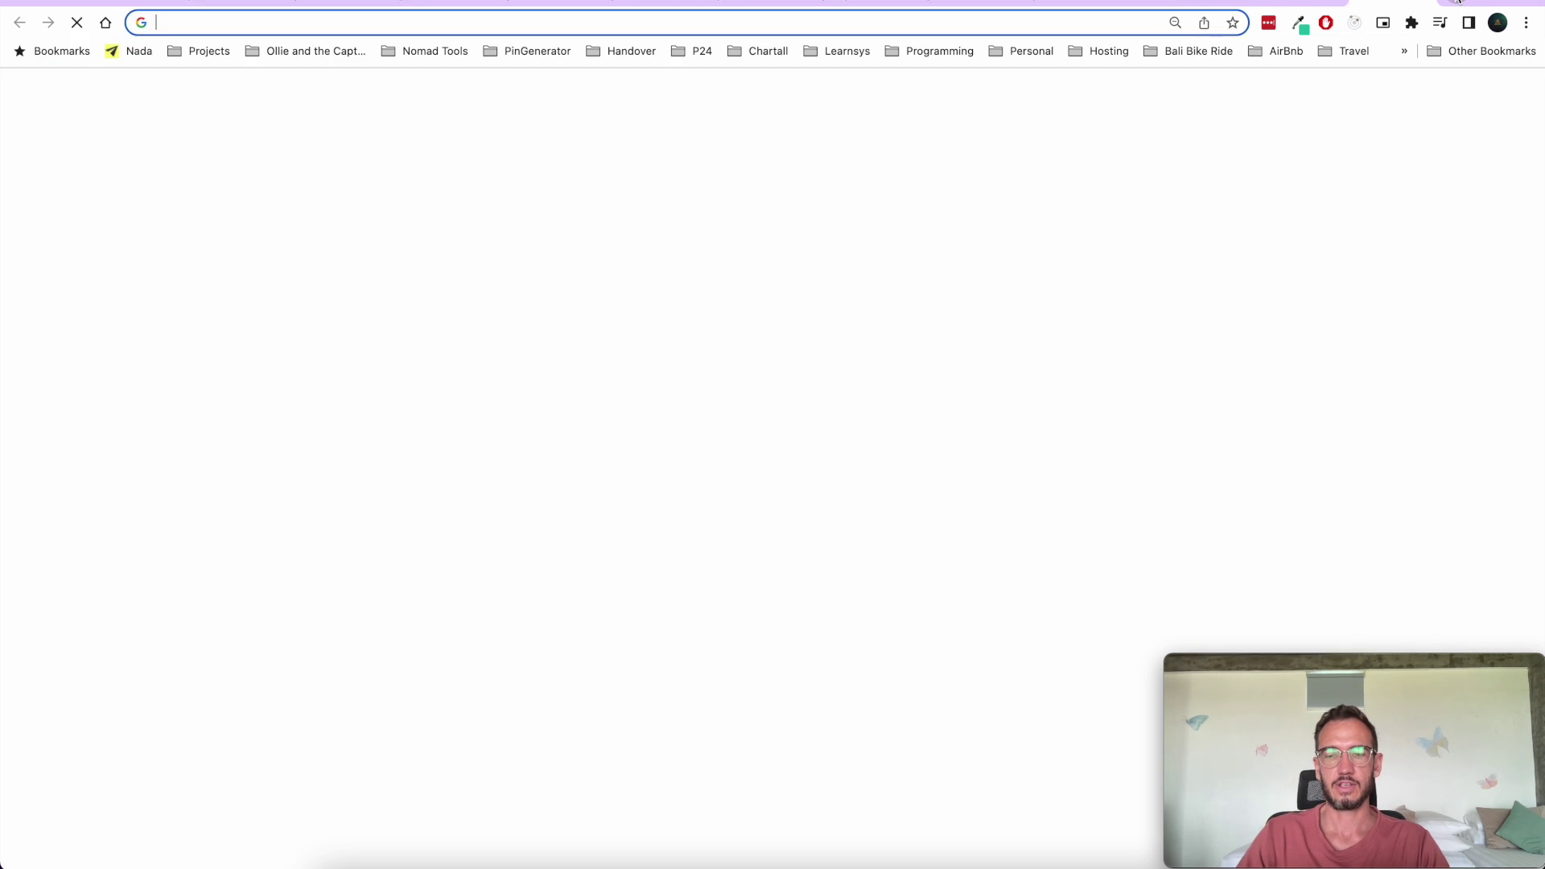
key(ctrl+v)
key(Return)
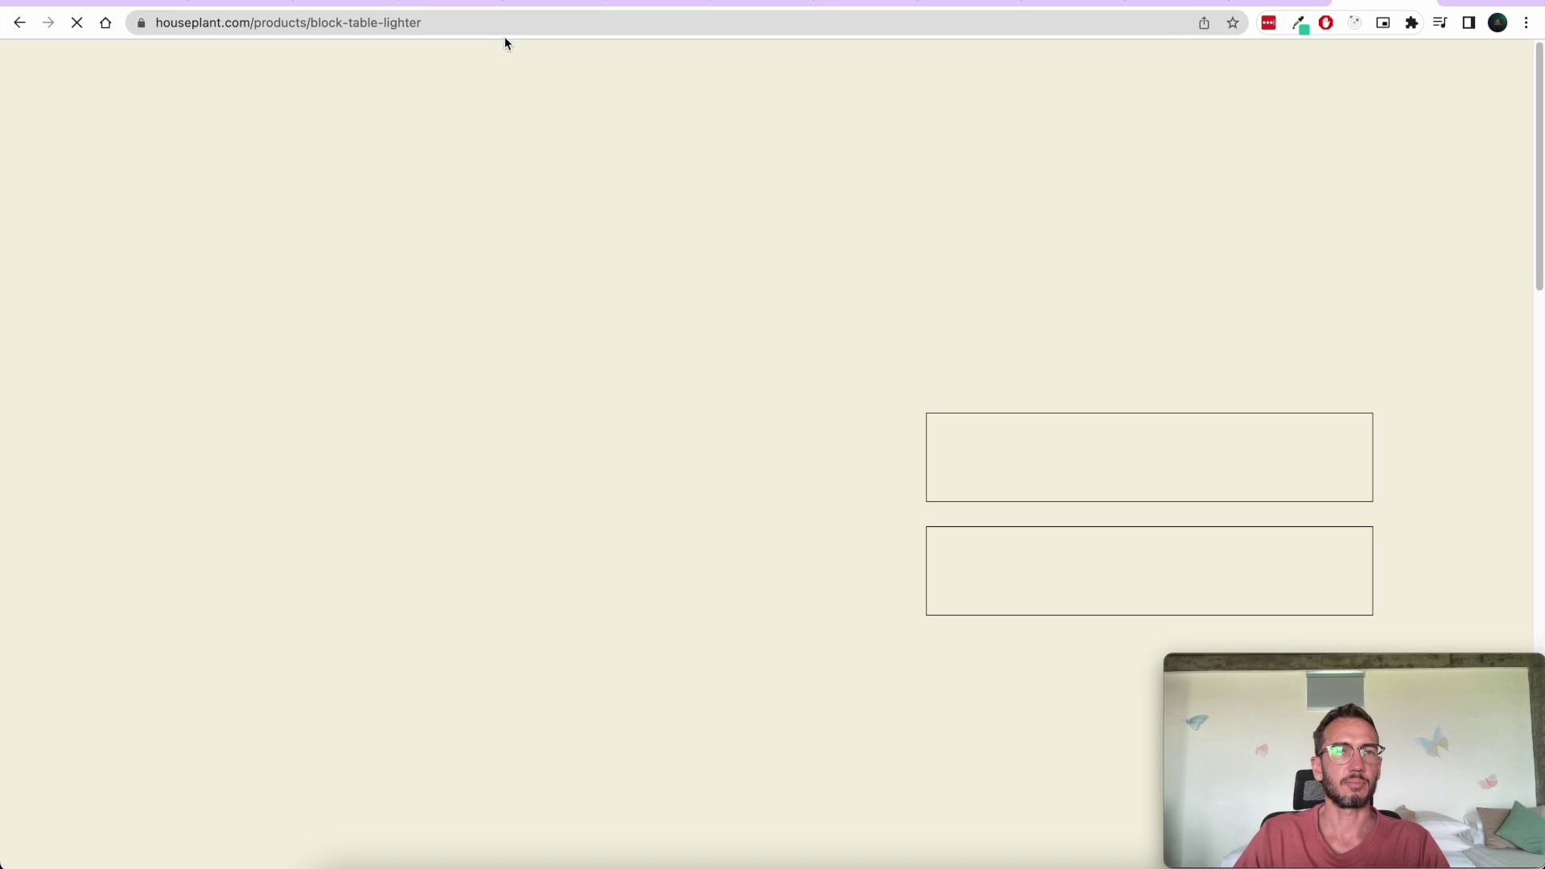
Step: Dismiss the newsletter sign-up pop-up and look through the Block Table Lighter product page and its images
click(1137, 437)
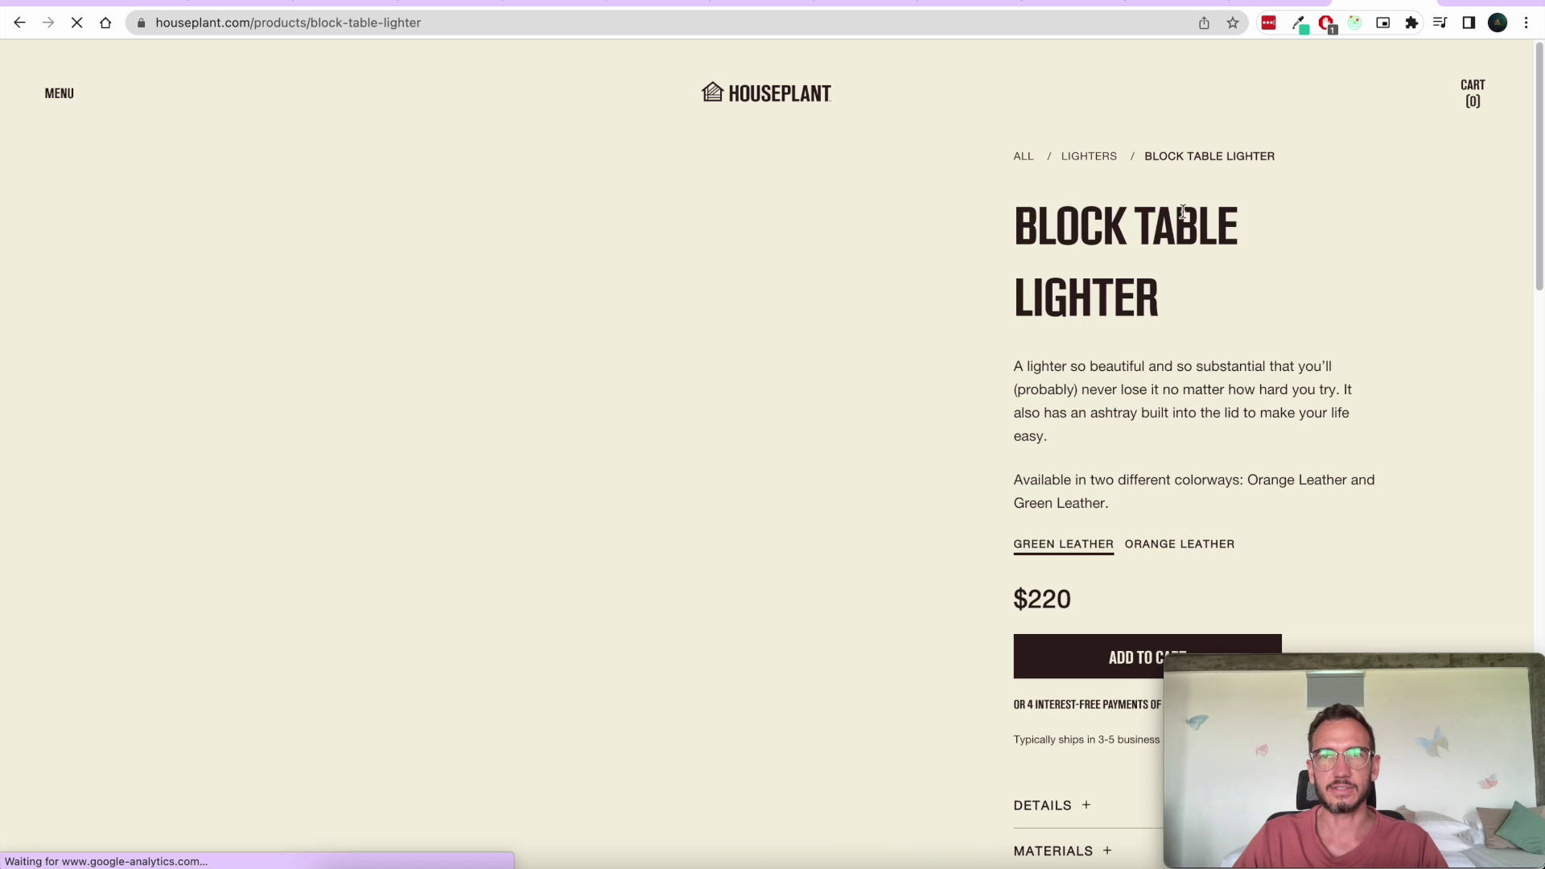
scroll(1162, 460, down, 1)
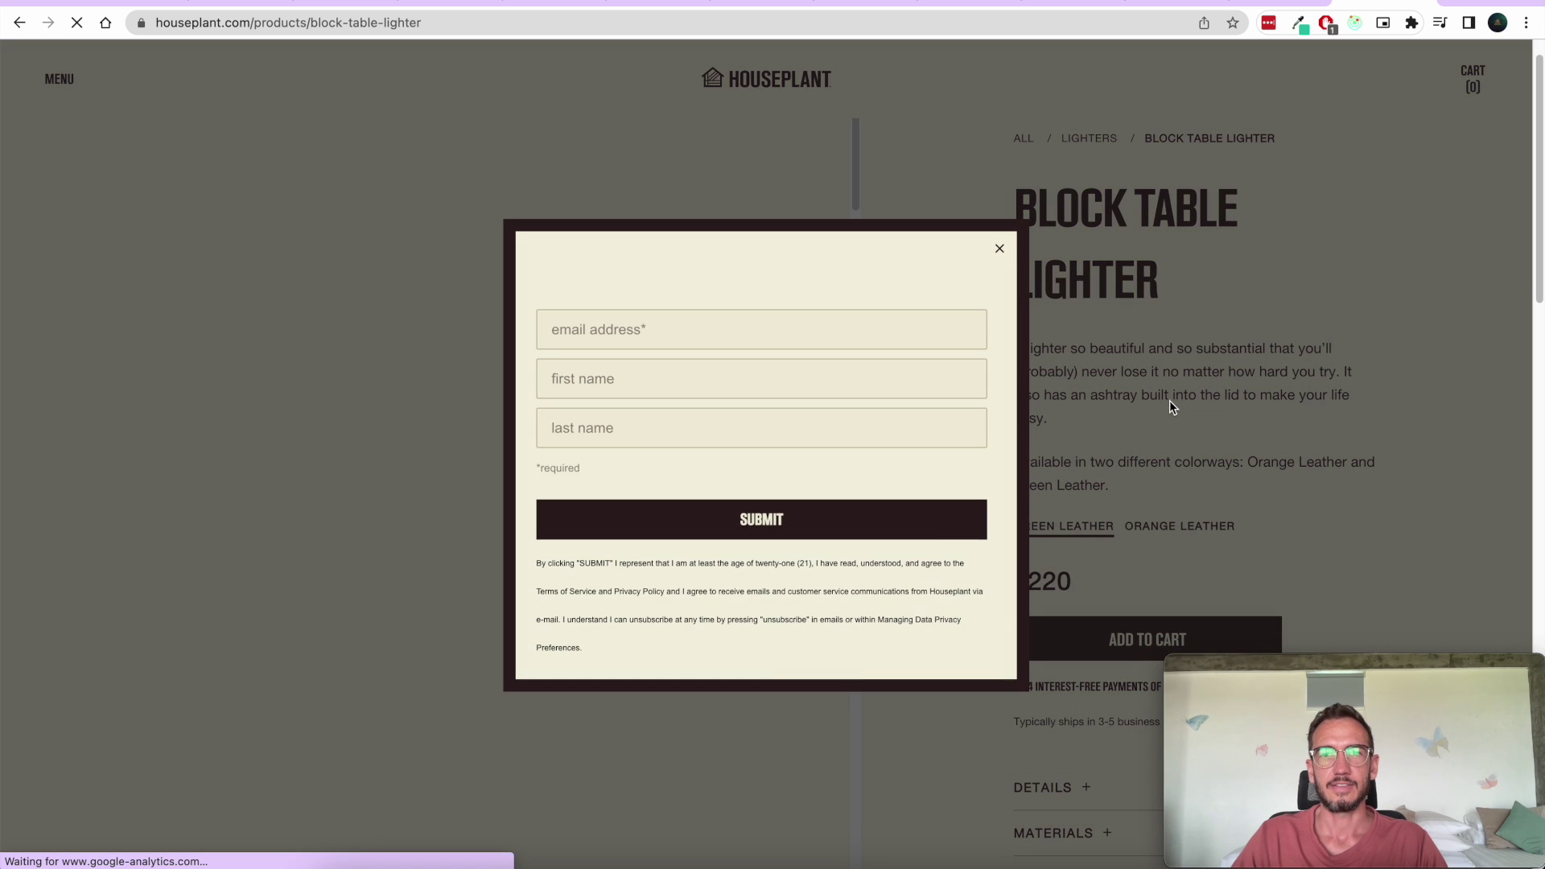
click(1001, 98)
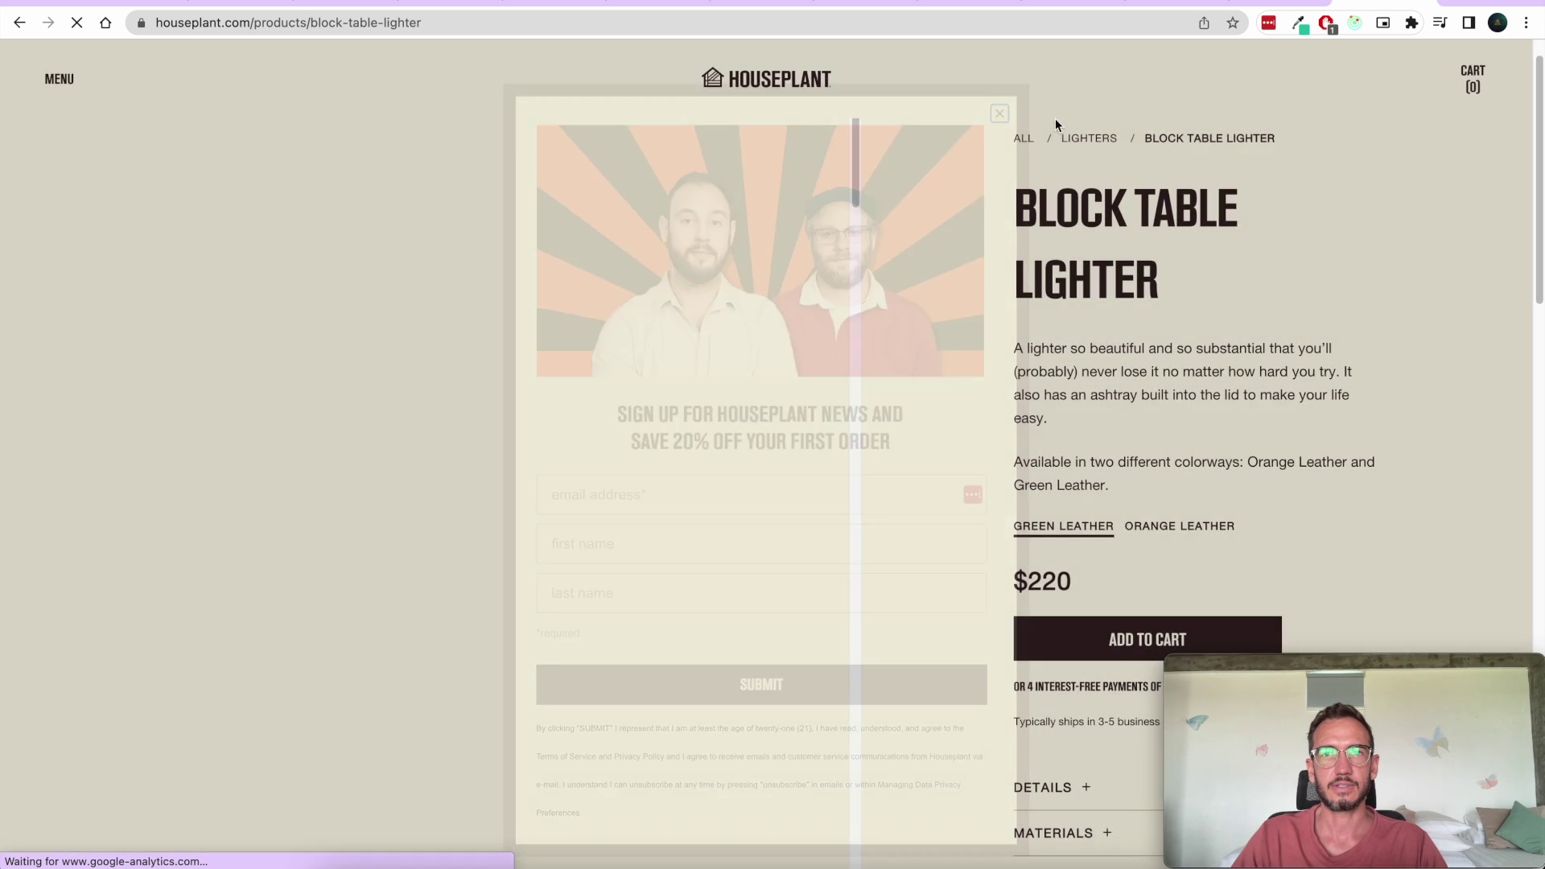
scroll(697, 408, down, 10)
scroll(697, 415, up, 10)
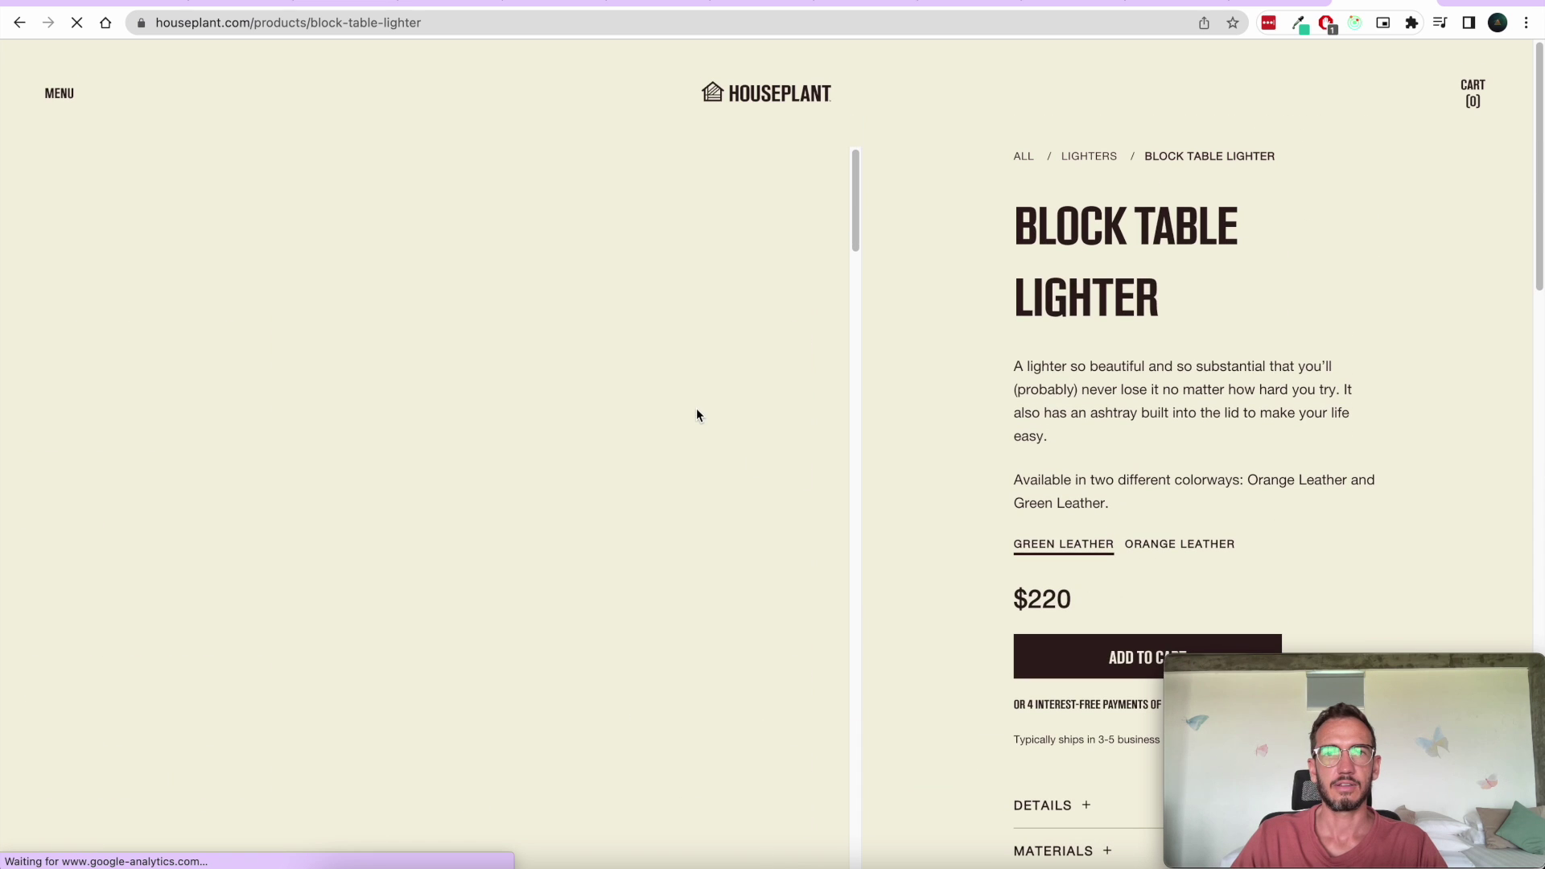
scroll(1202, 444, down, 1)
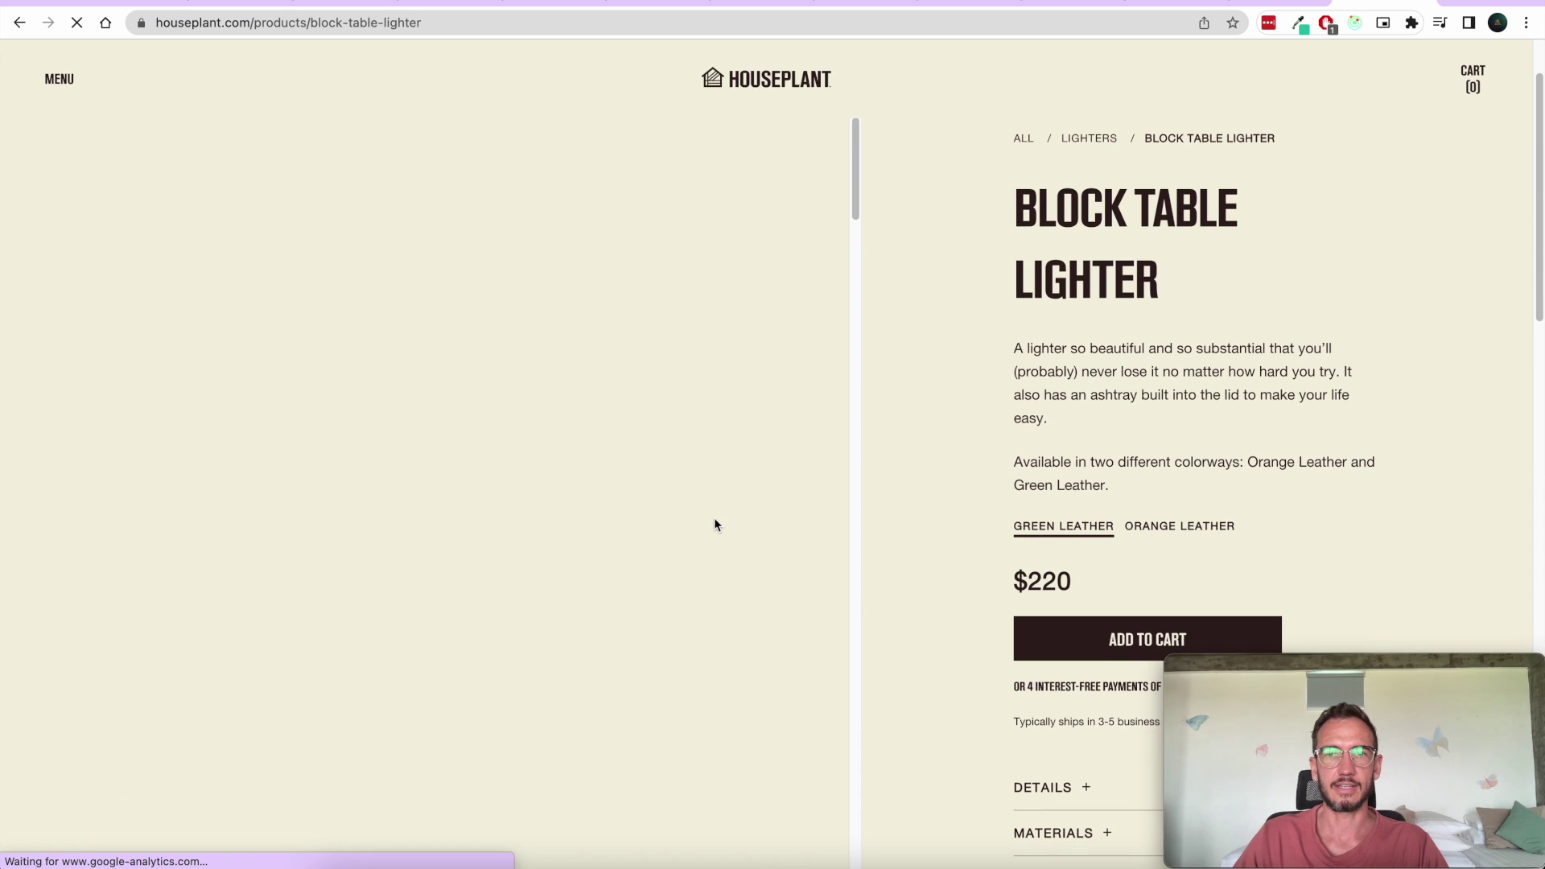
scroll(722, 520, down, 6)
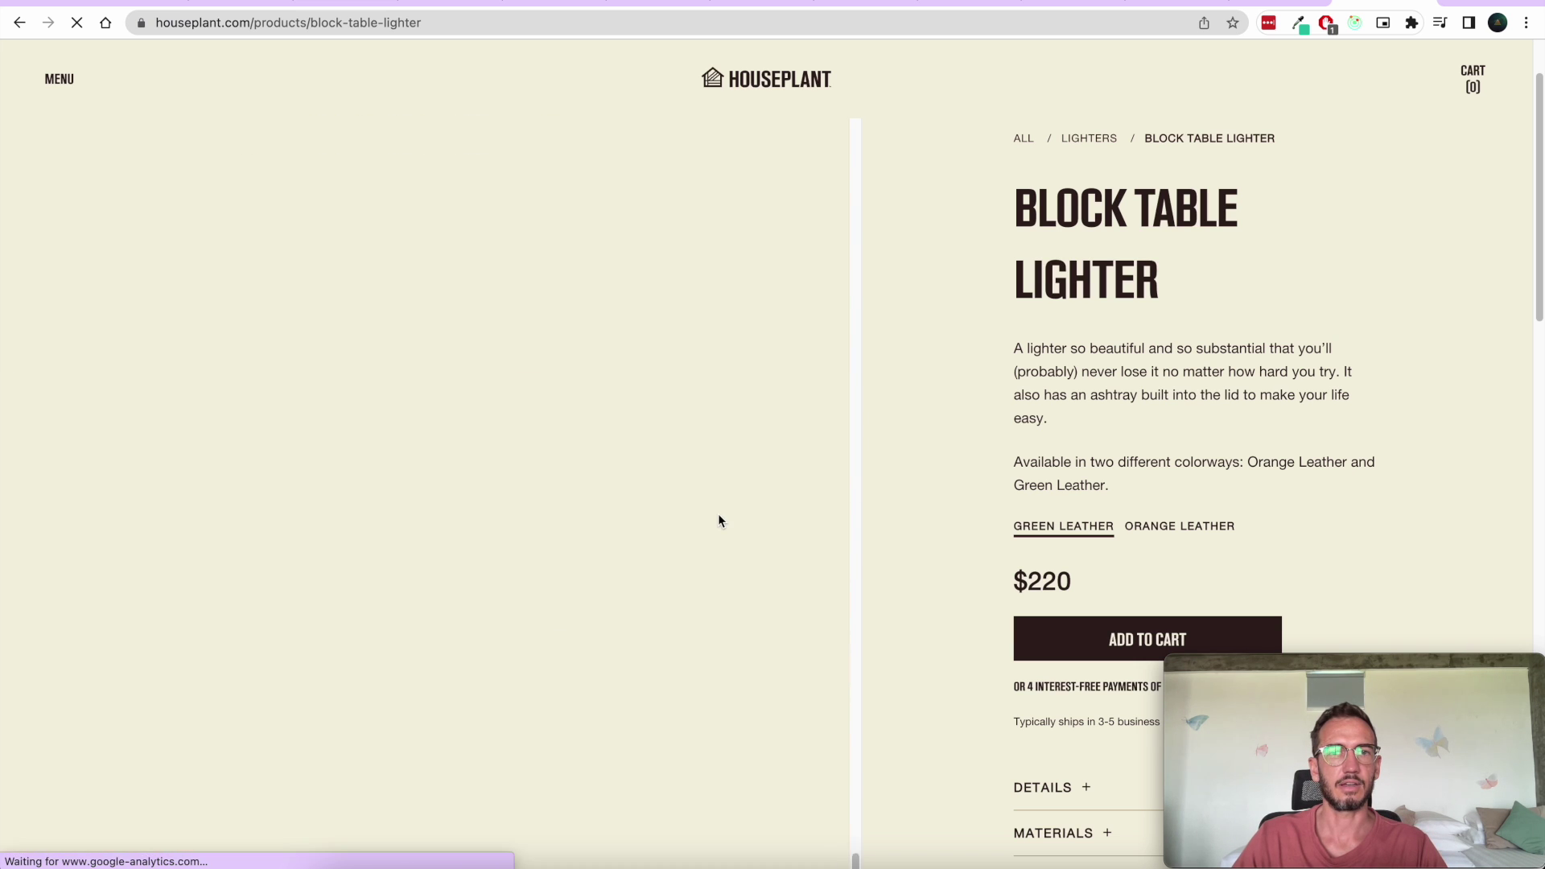
scroll(721, 520, up, 8)
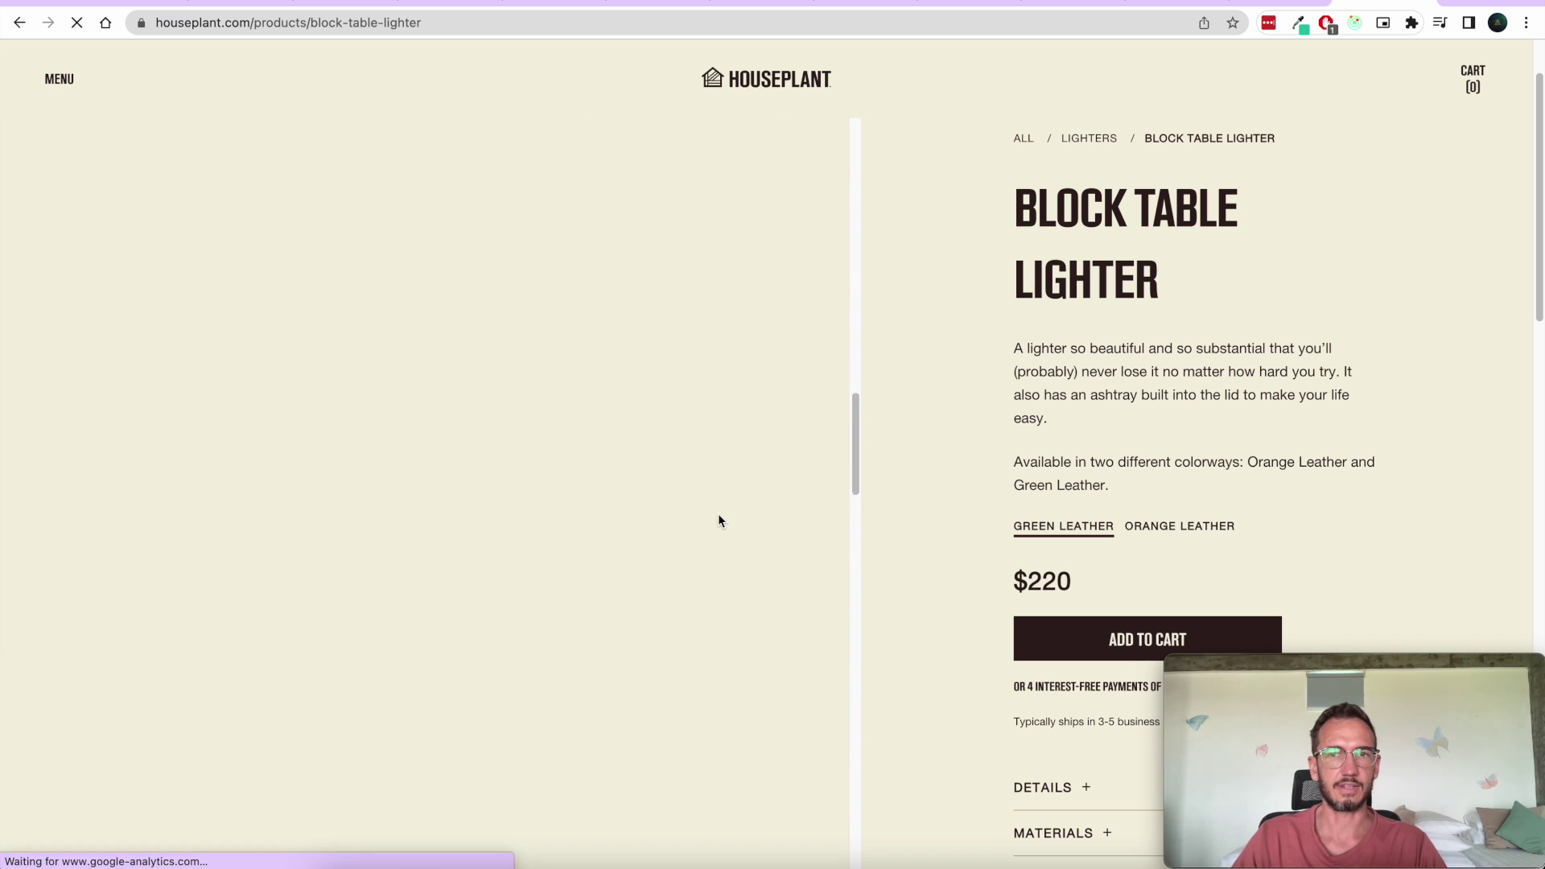
scroll(1249, 351, down, 1)
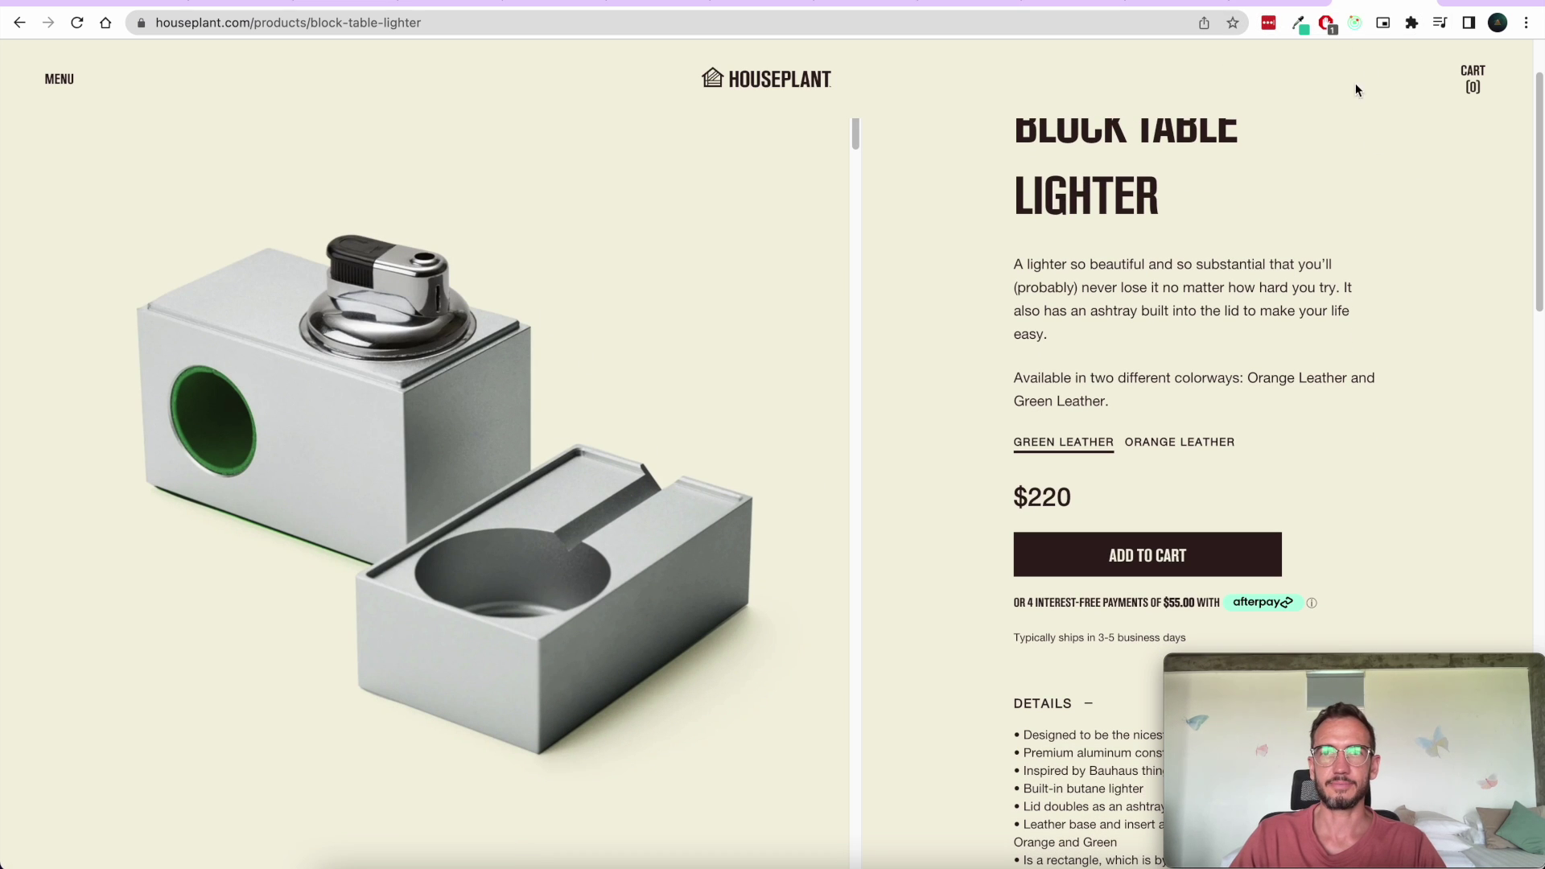
Step: Back on the Pin Generator page, generate pins from the Block Table Lighter URL
click(1278, 2)
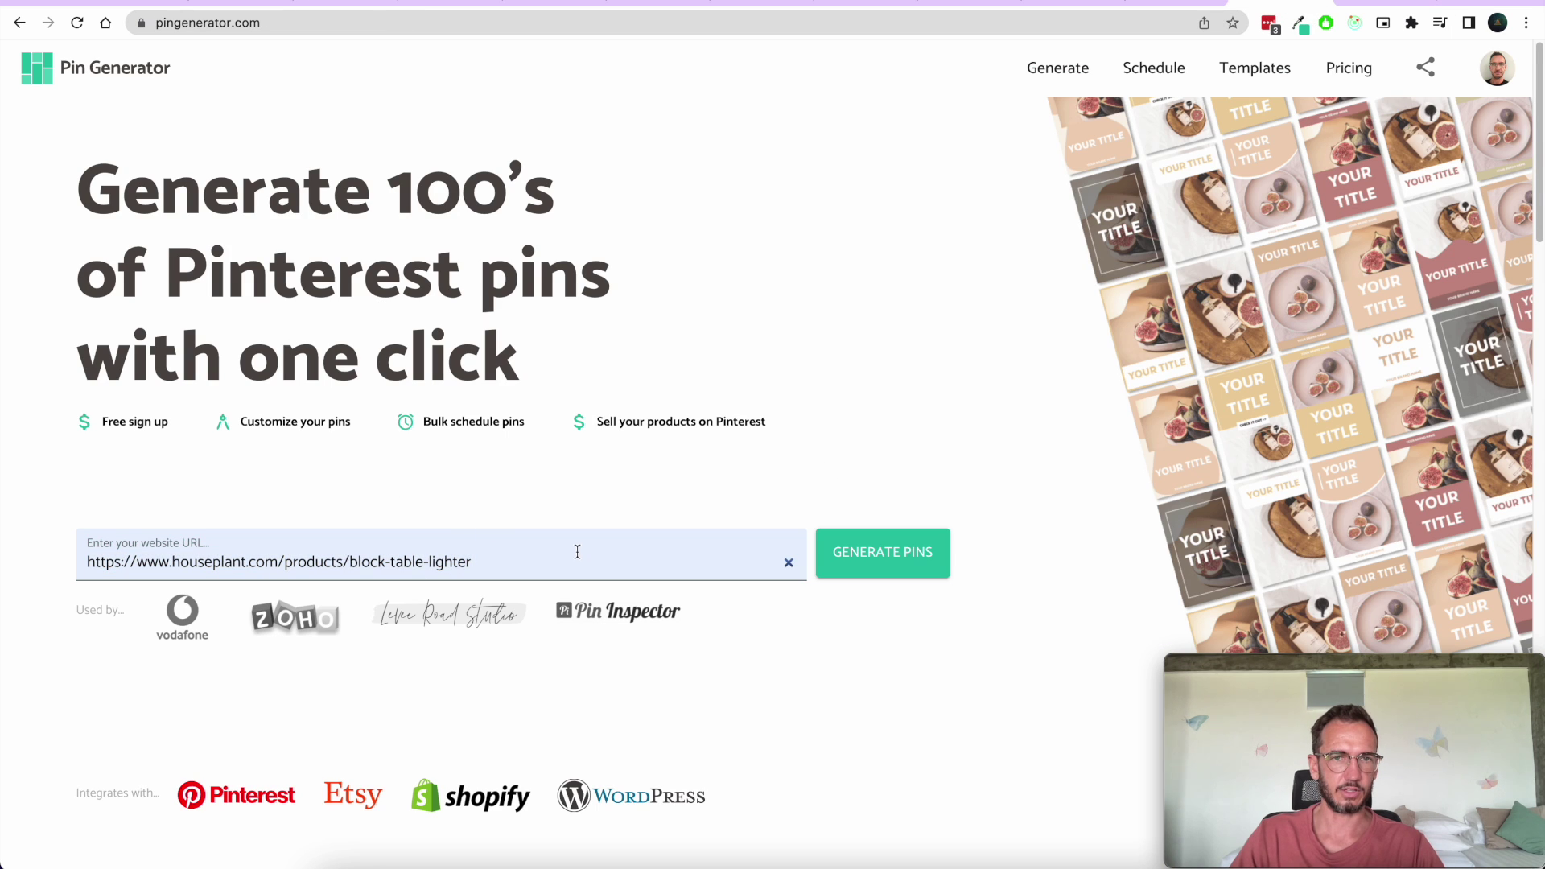
drag(503, 555, 129, 521)
click(917, 552)
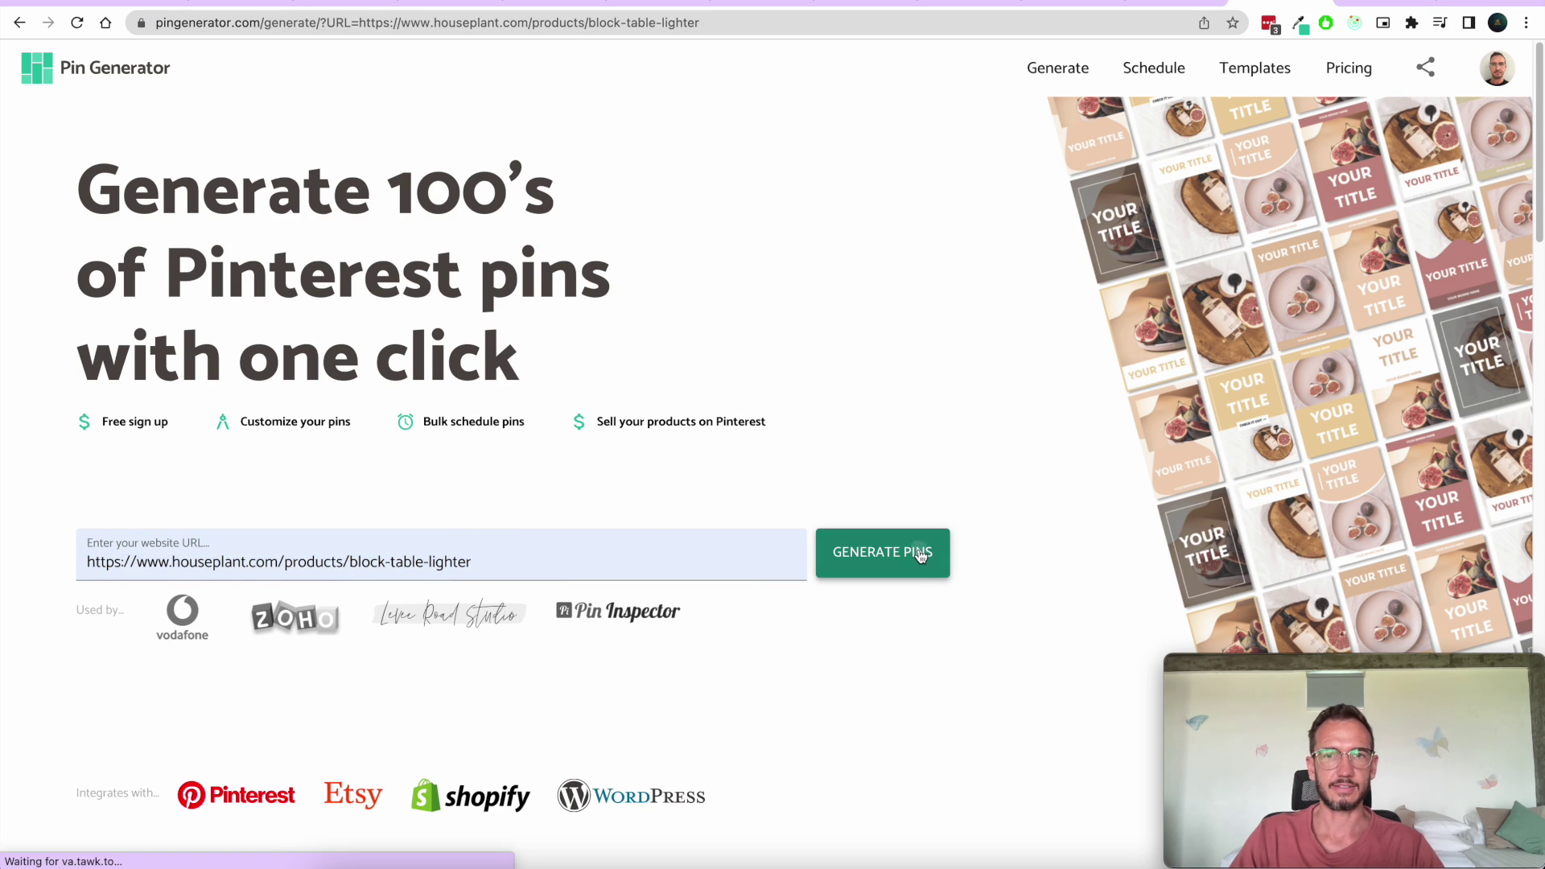
Step: Return to the Houseplant product page and examine the product's title and description
click(1376, 4)
scroll(1096, 148, up, 2)
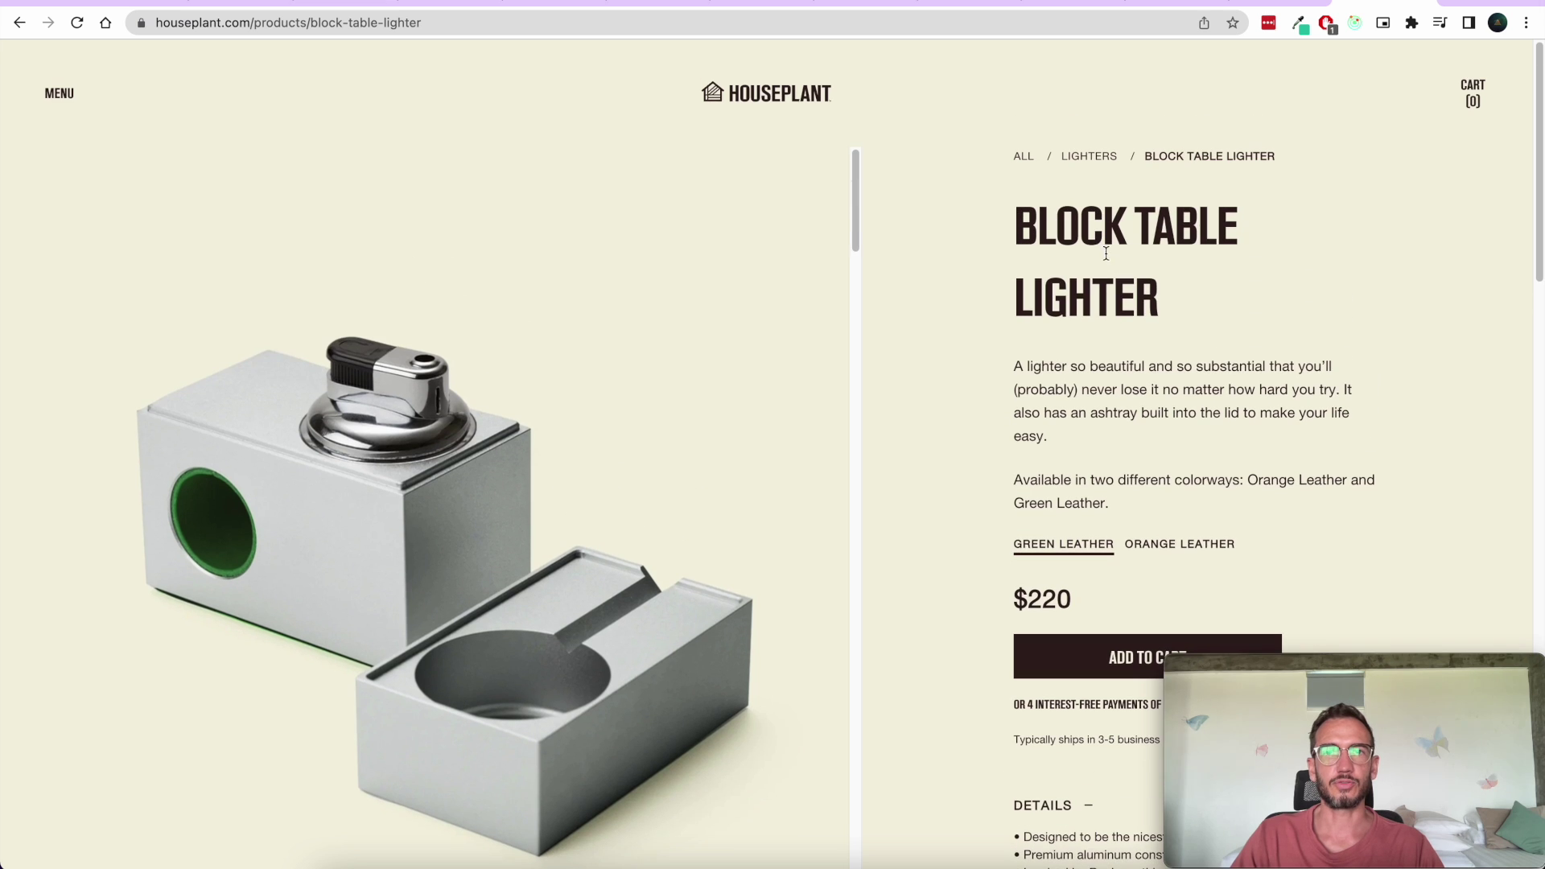
drag(1017, 208, 1154, 295)
drag(1011, 368, 1258, 482)
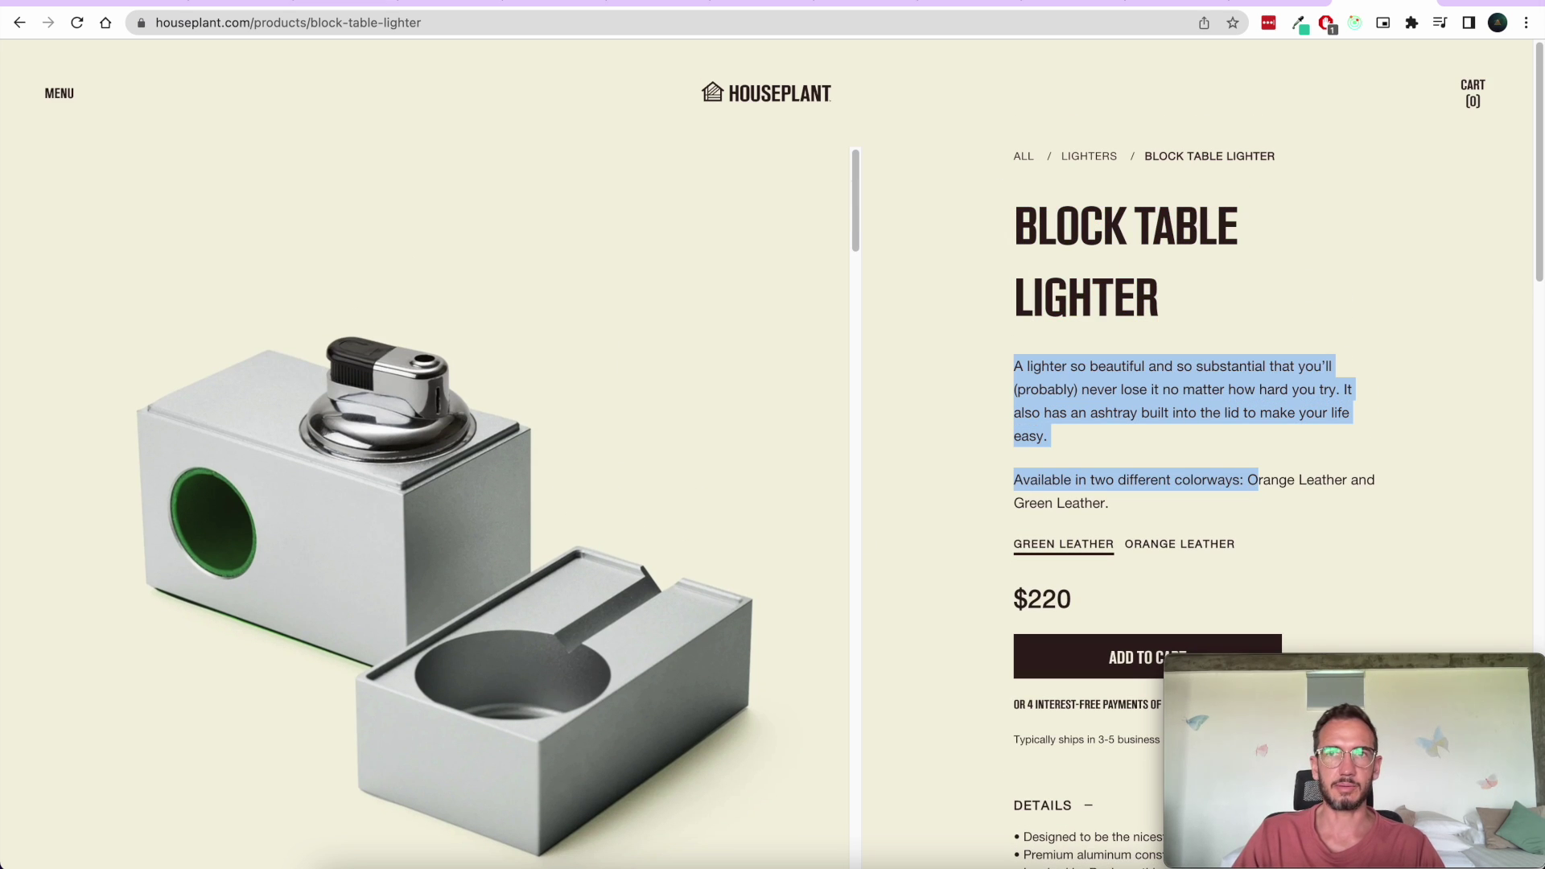
Step: Switch back to Pin Generator and look over the pins generated for the Block Table Lighter
key(ctrl+Tab)
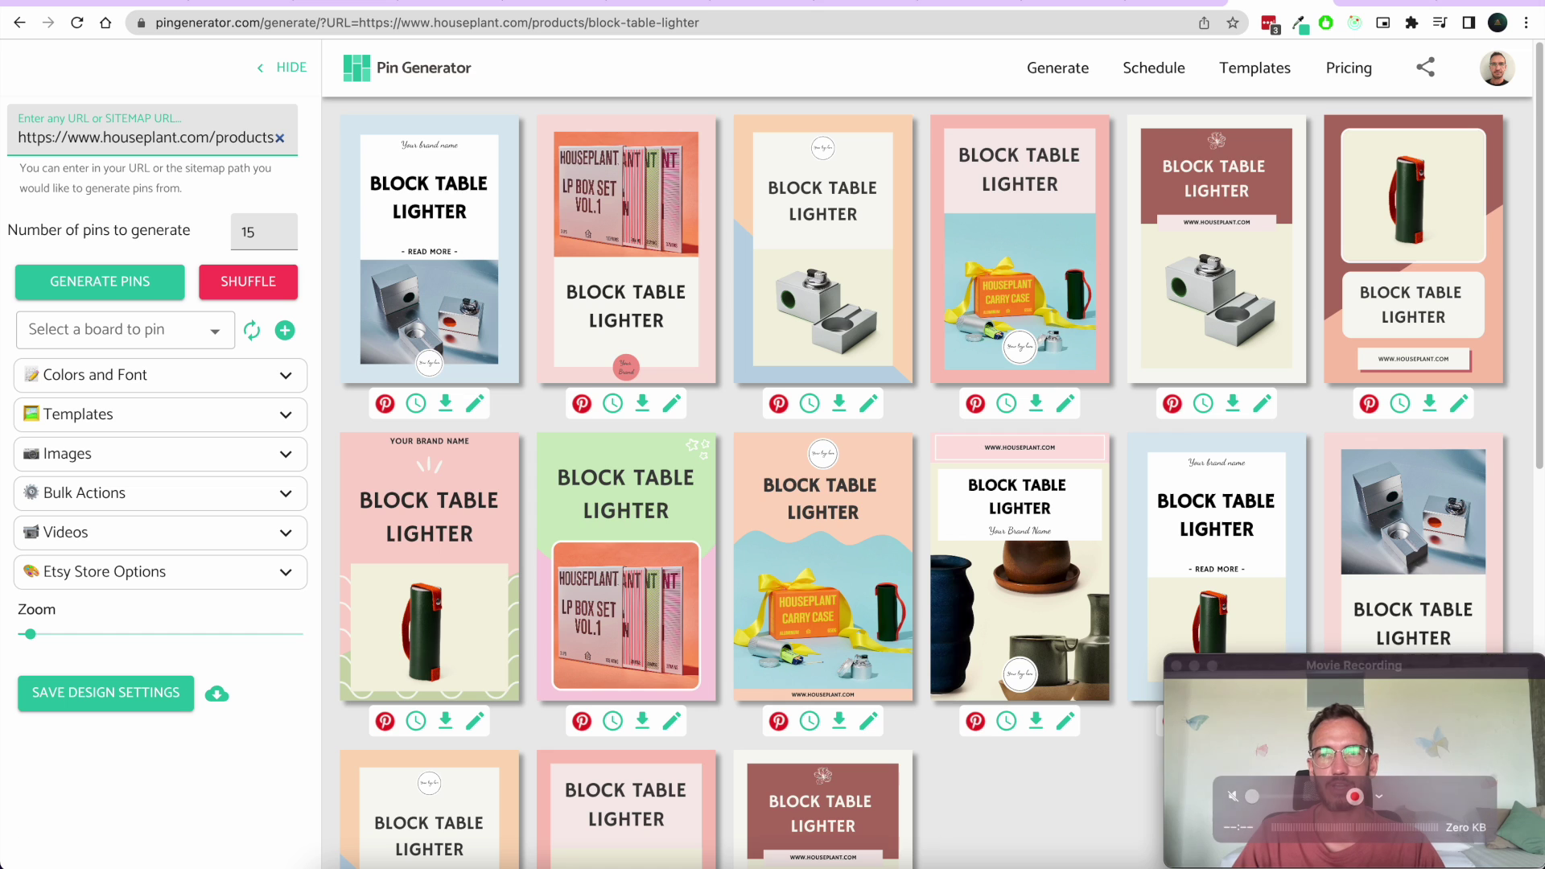
drag(1280, 659, 1313, 665)
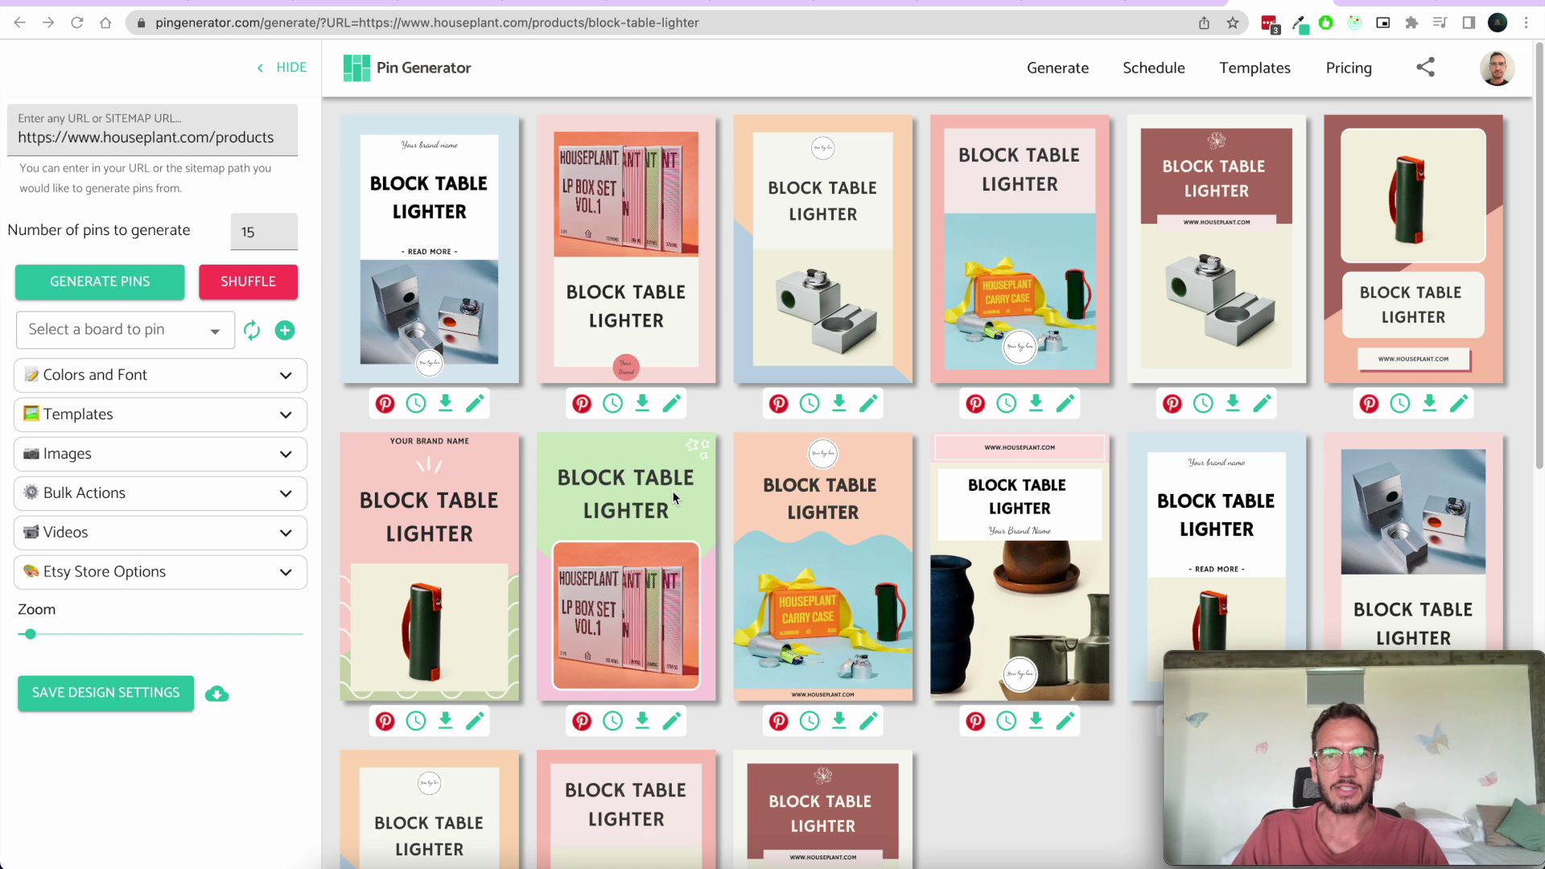
scroll(208, 390, down, 1)
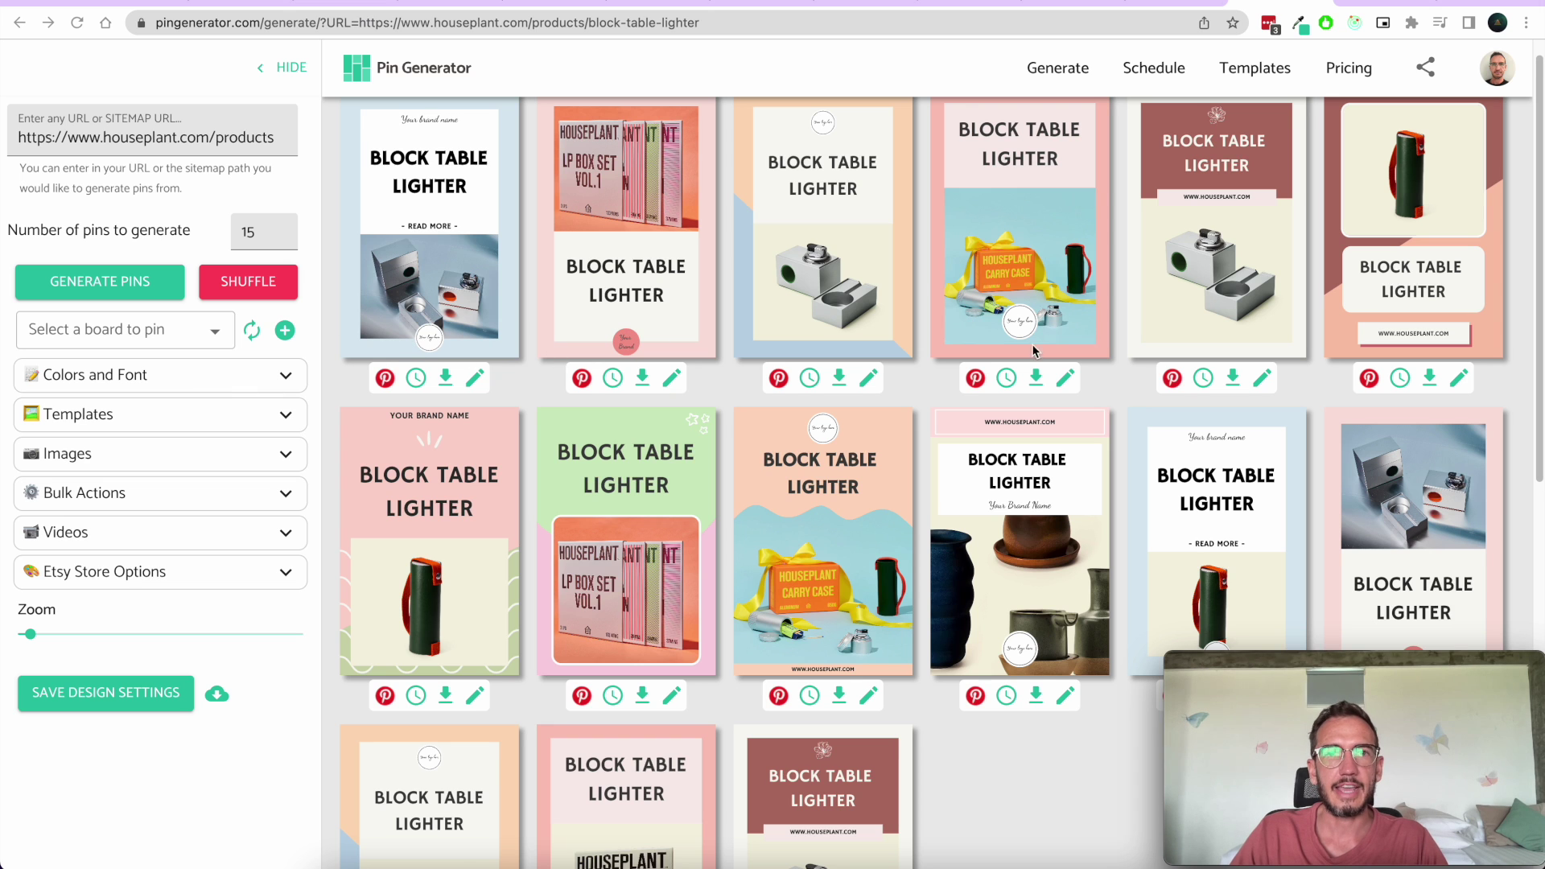
scroll(418, 417, down, 1)
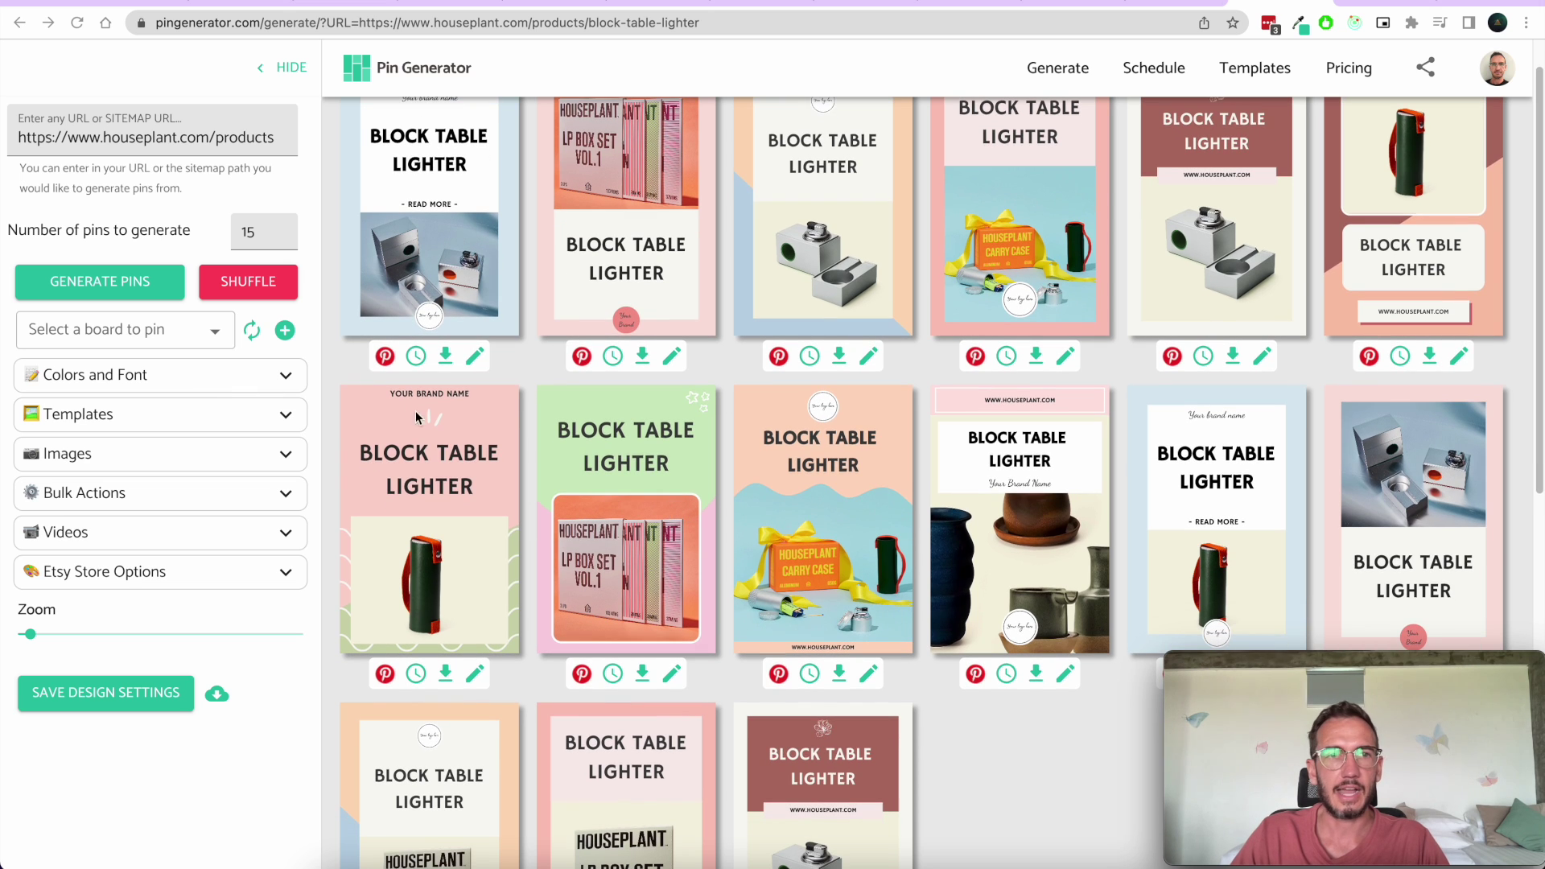
Step: Browse the template options, looking through your own templates and the standard templates
click(266, 414)
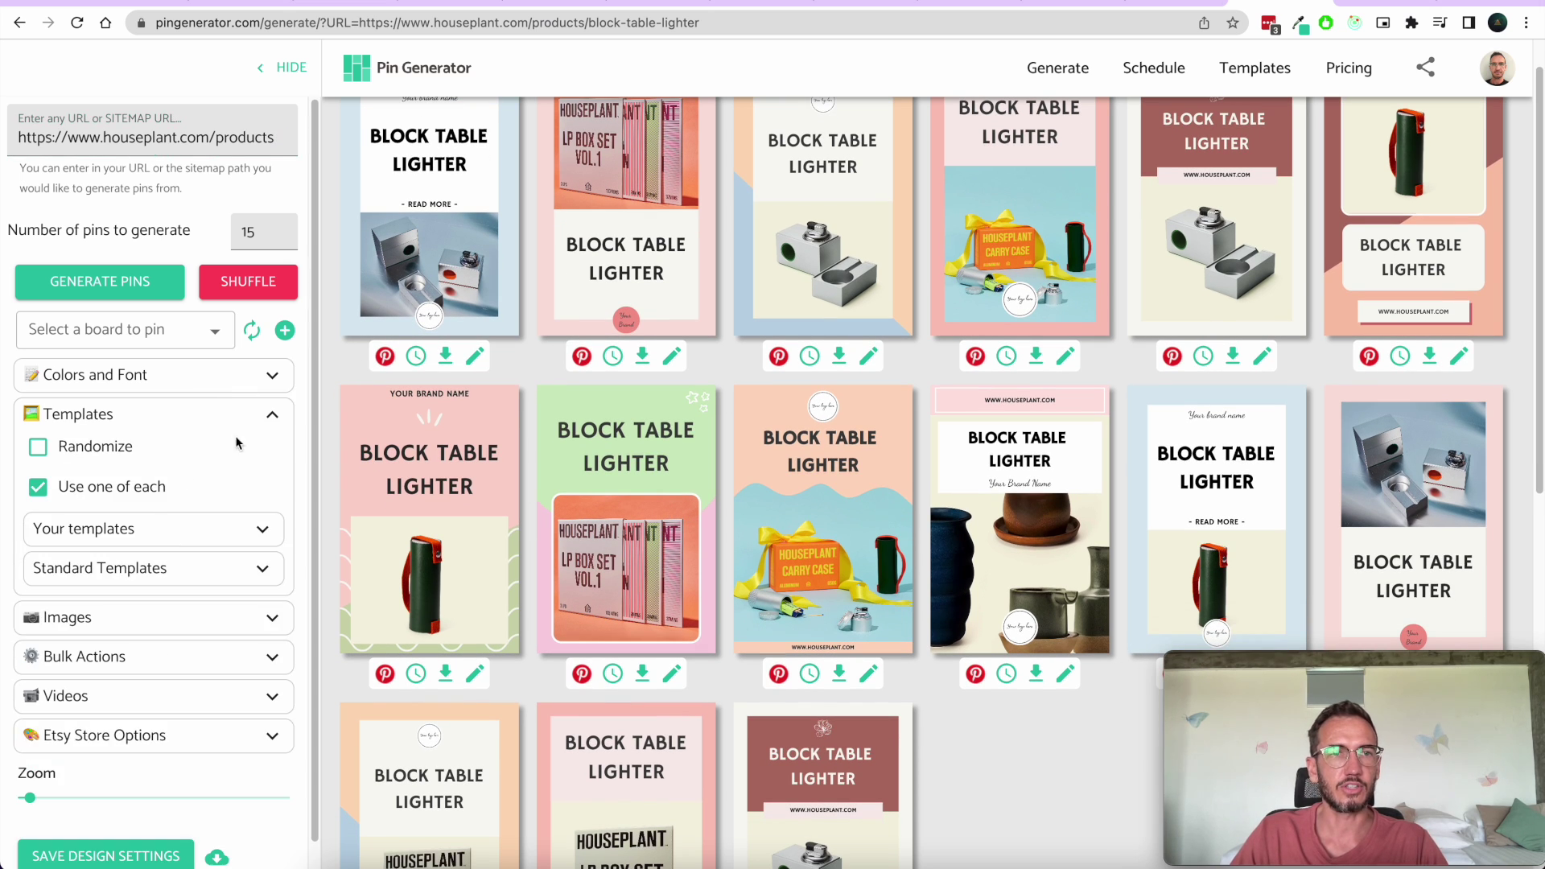
click(211, 532)
scroll(220, 535, down, 3)
scroll(169, 384, down, 7)
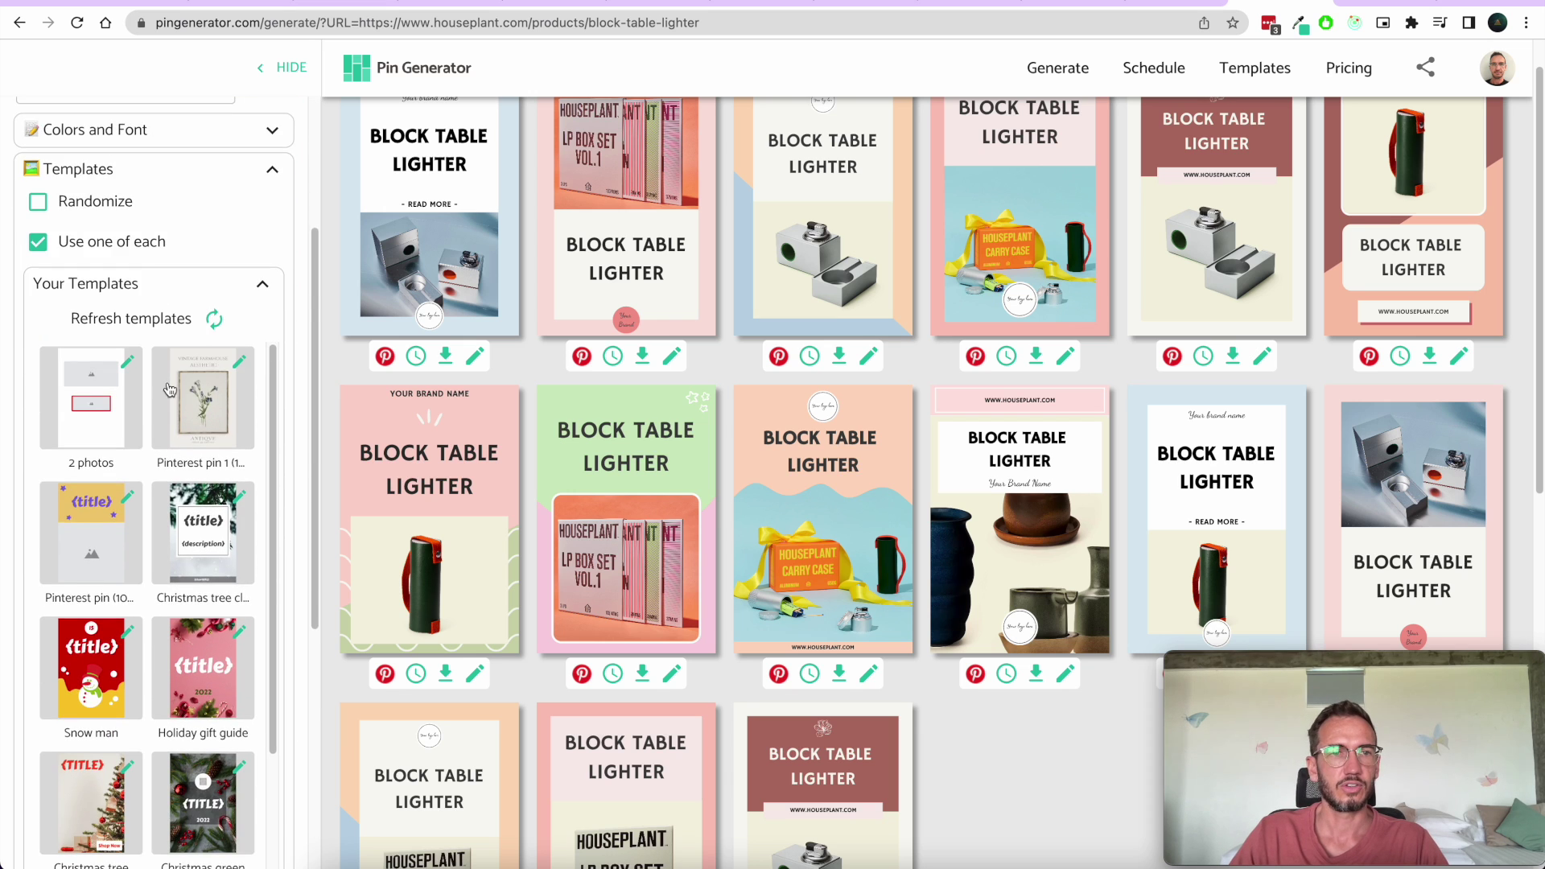
click(256, 129)
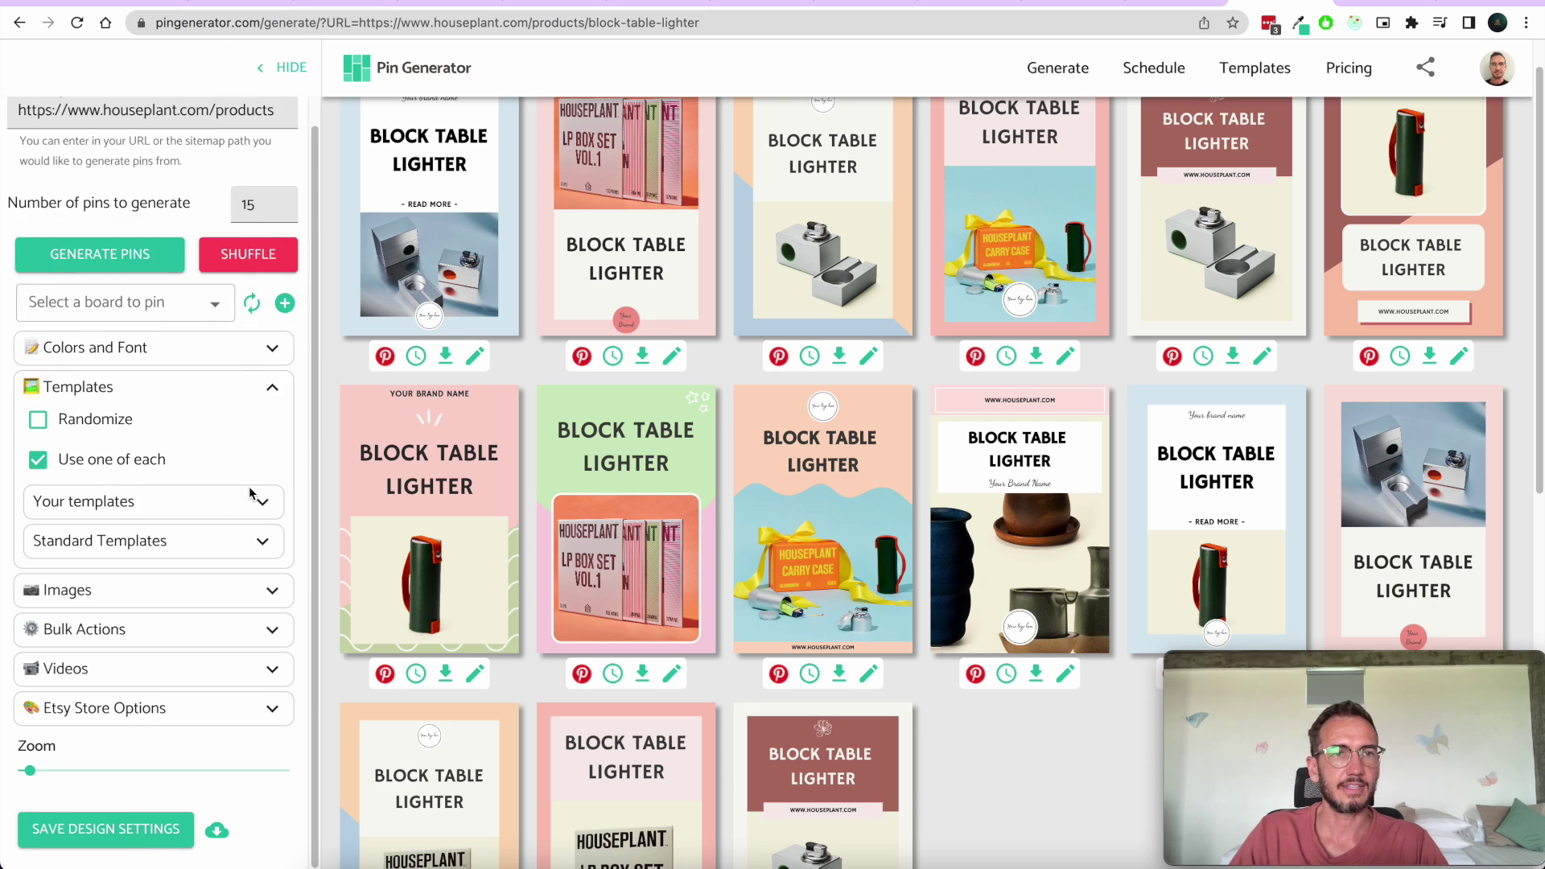
click(264, 547)
scroll(215, 496, down, 10)
scroll(215, 496, up, 8)
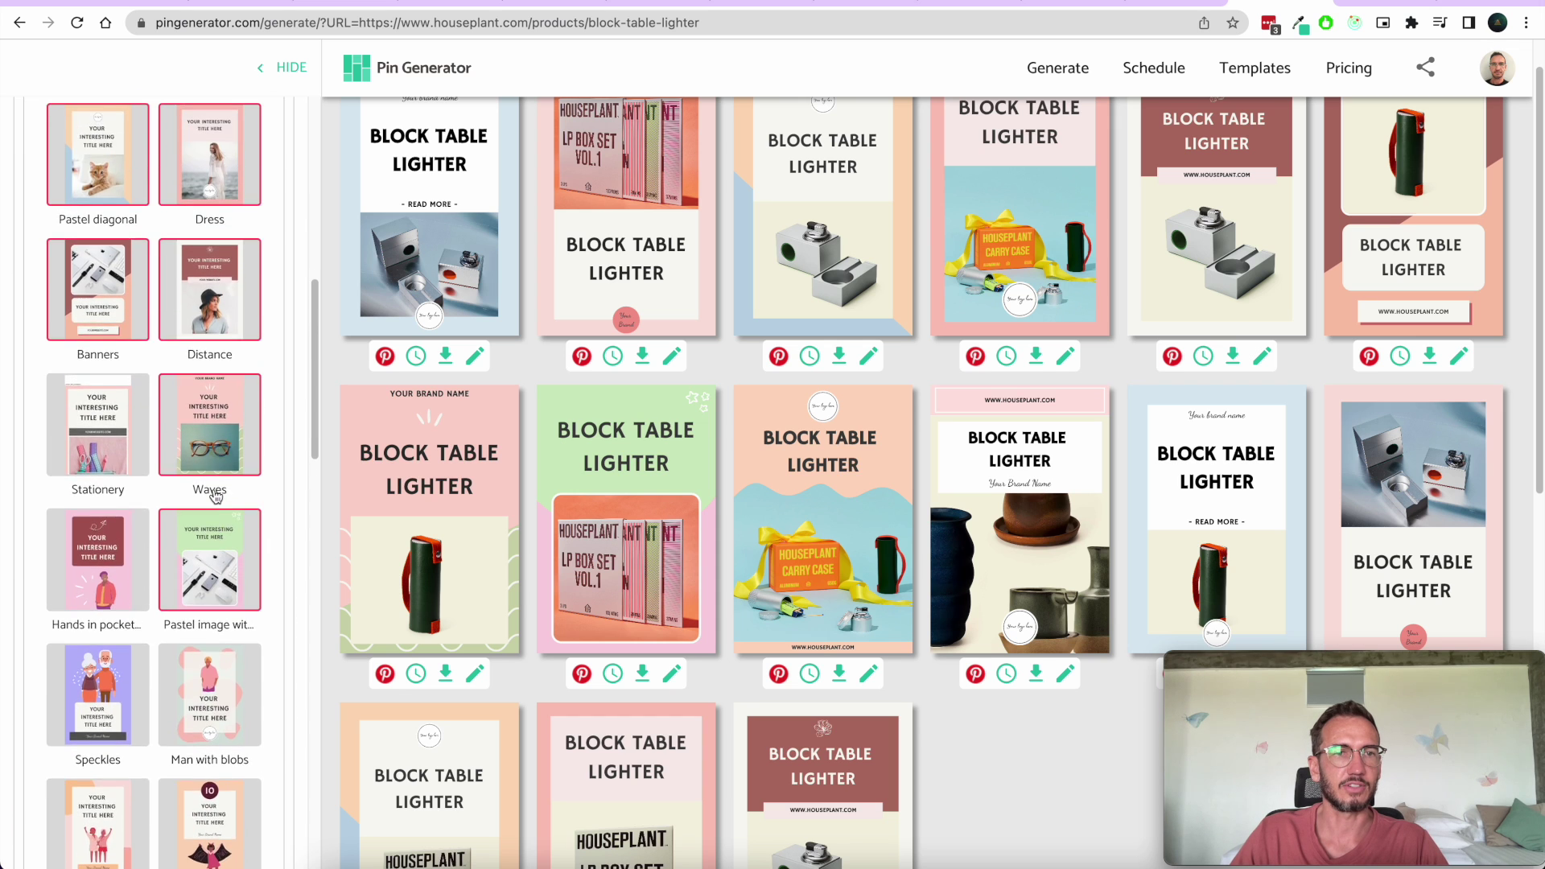
scroll(214, 495, up, 3)
scroll(214, 495, down, 8)
scroll(193, 494, up, 8)
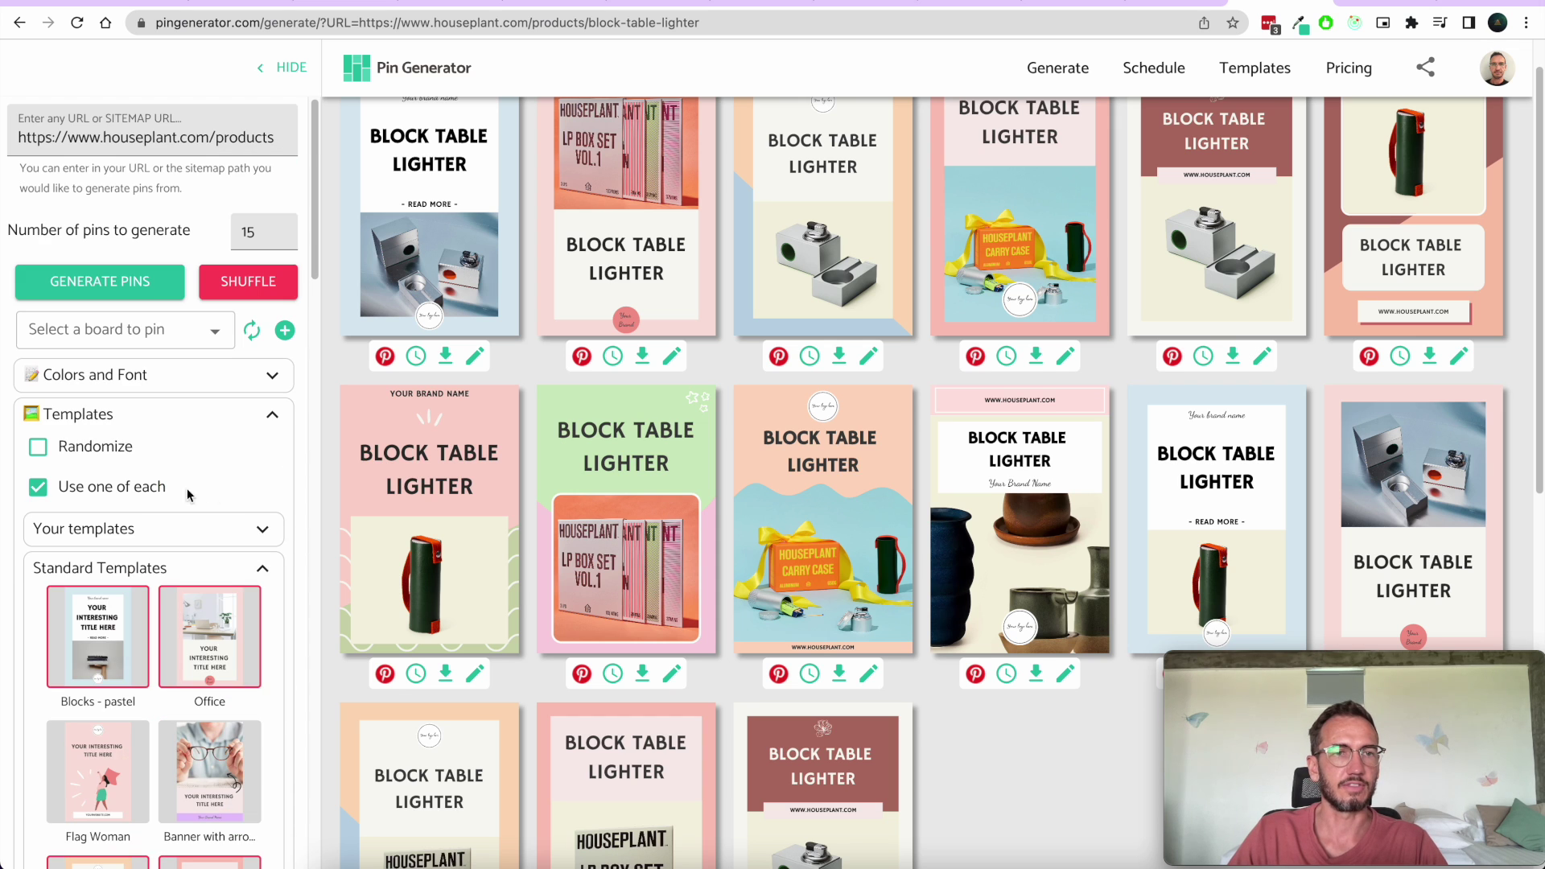
Step: Try randomizing the pin templates, look over the pins, and turn Randomize back off
click(113, 442)
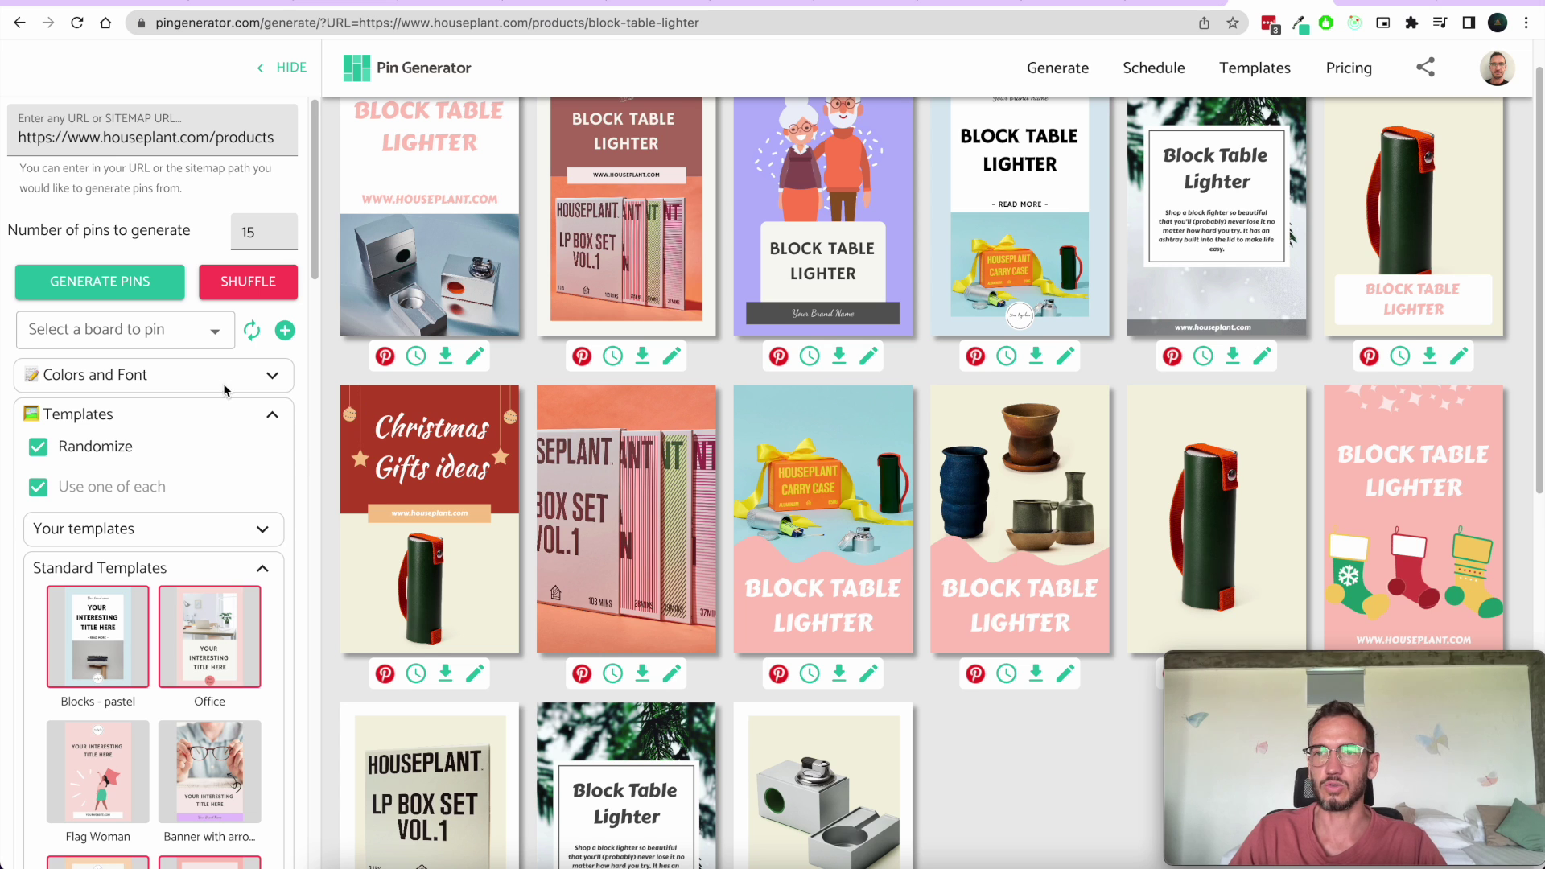
scroll(675, 494, up, 1)
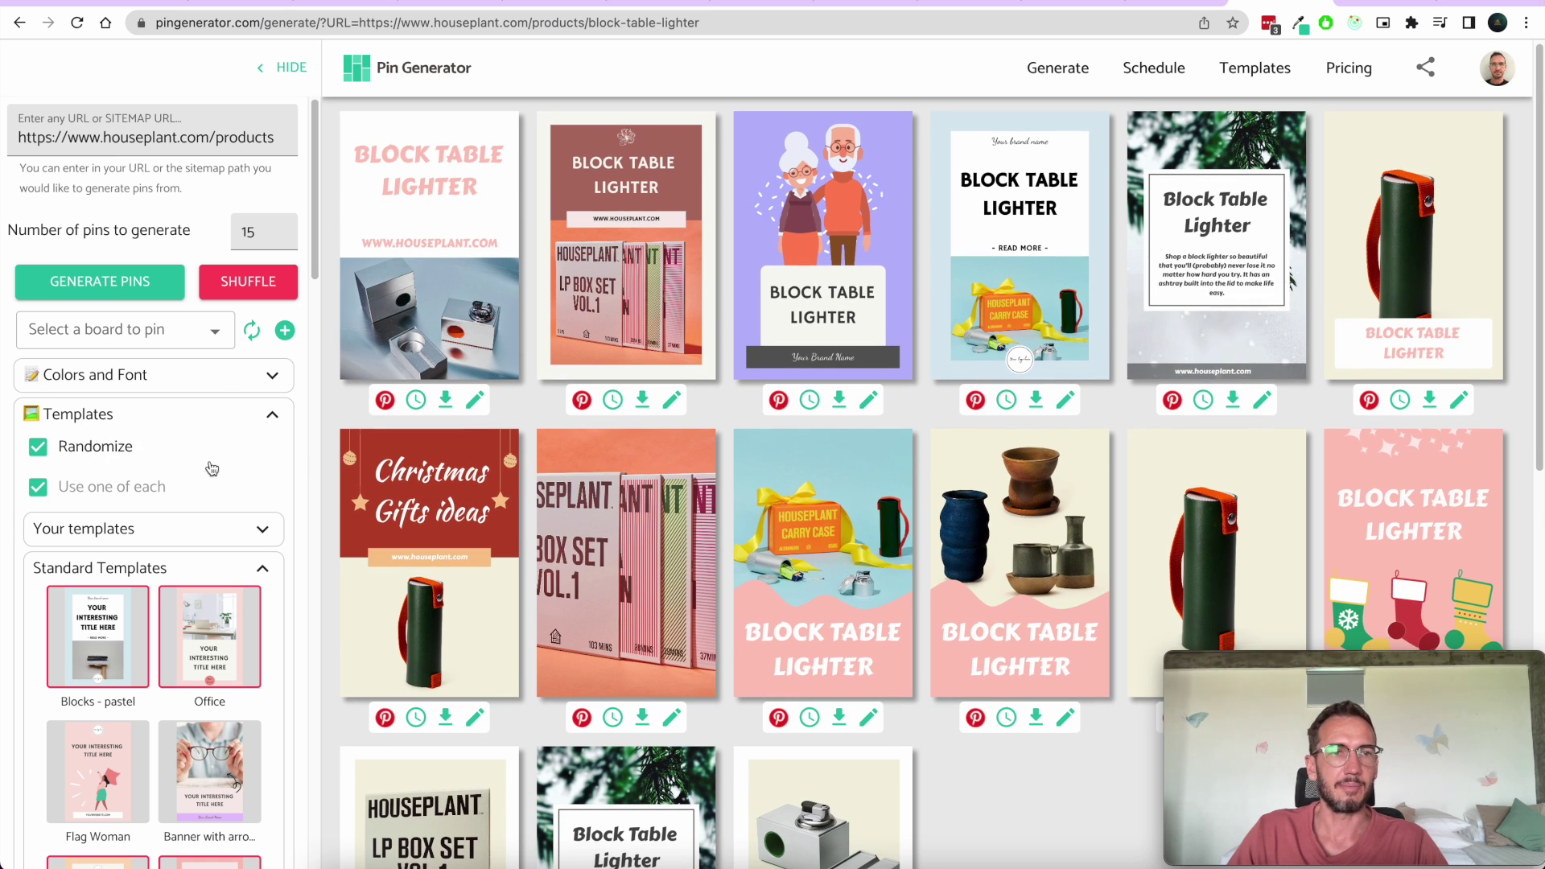
scroll(224, 572, down, 2)
click(224, 572)
scroll(217, 564, down, 3)
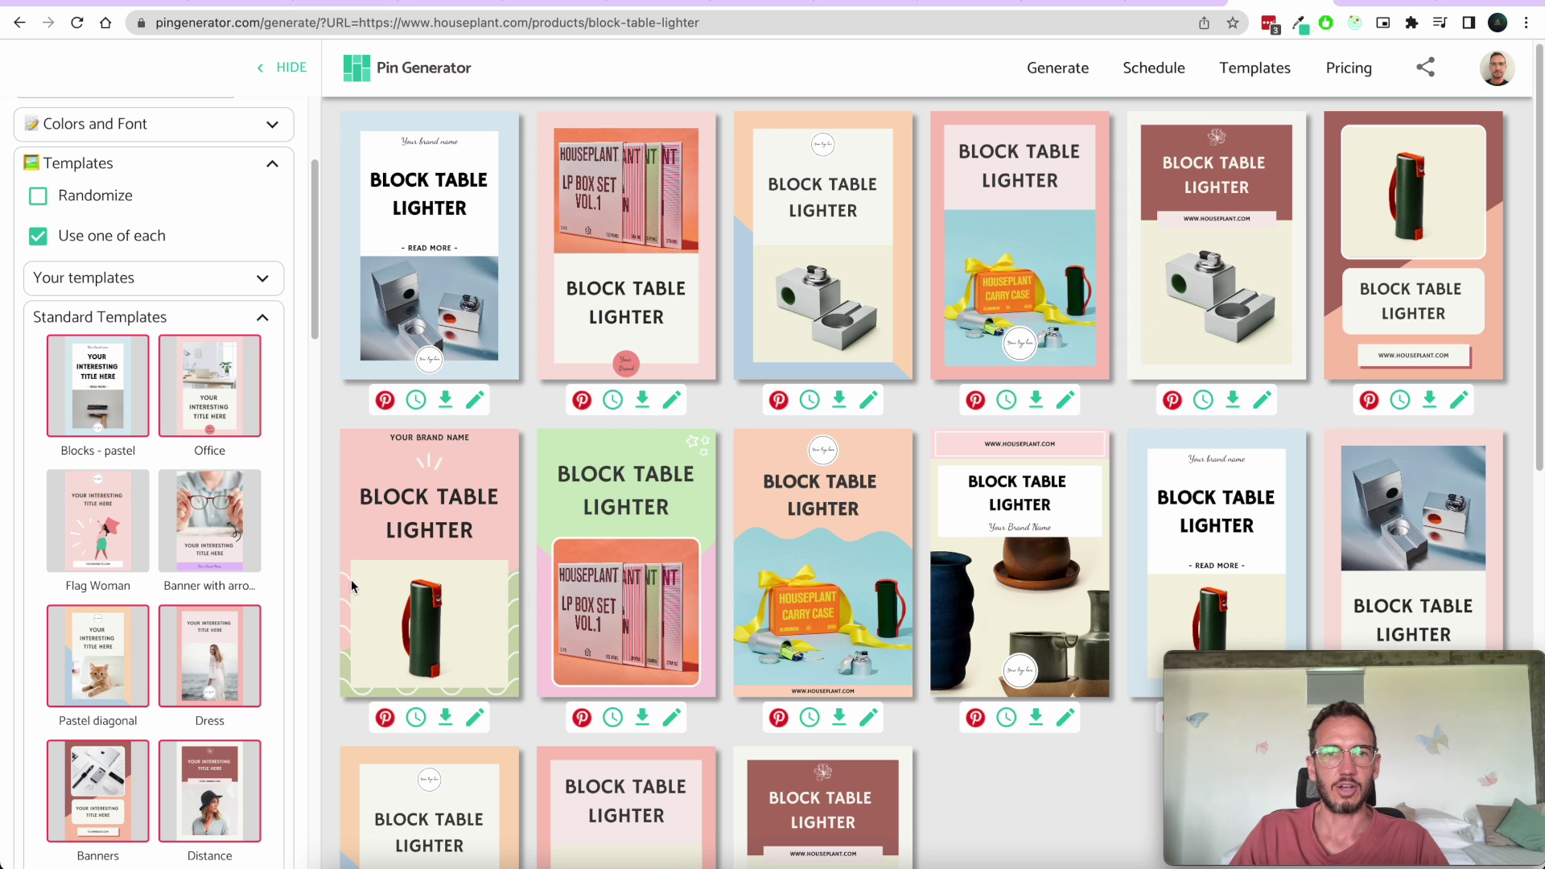
scroll(266, 531, up, 5)
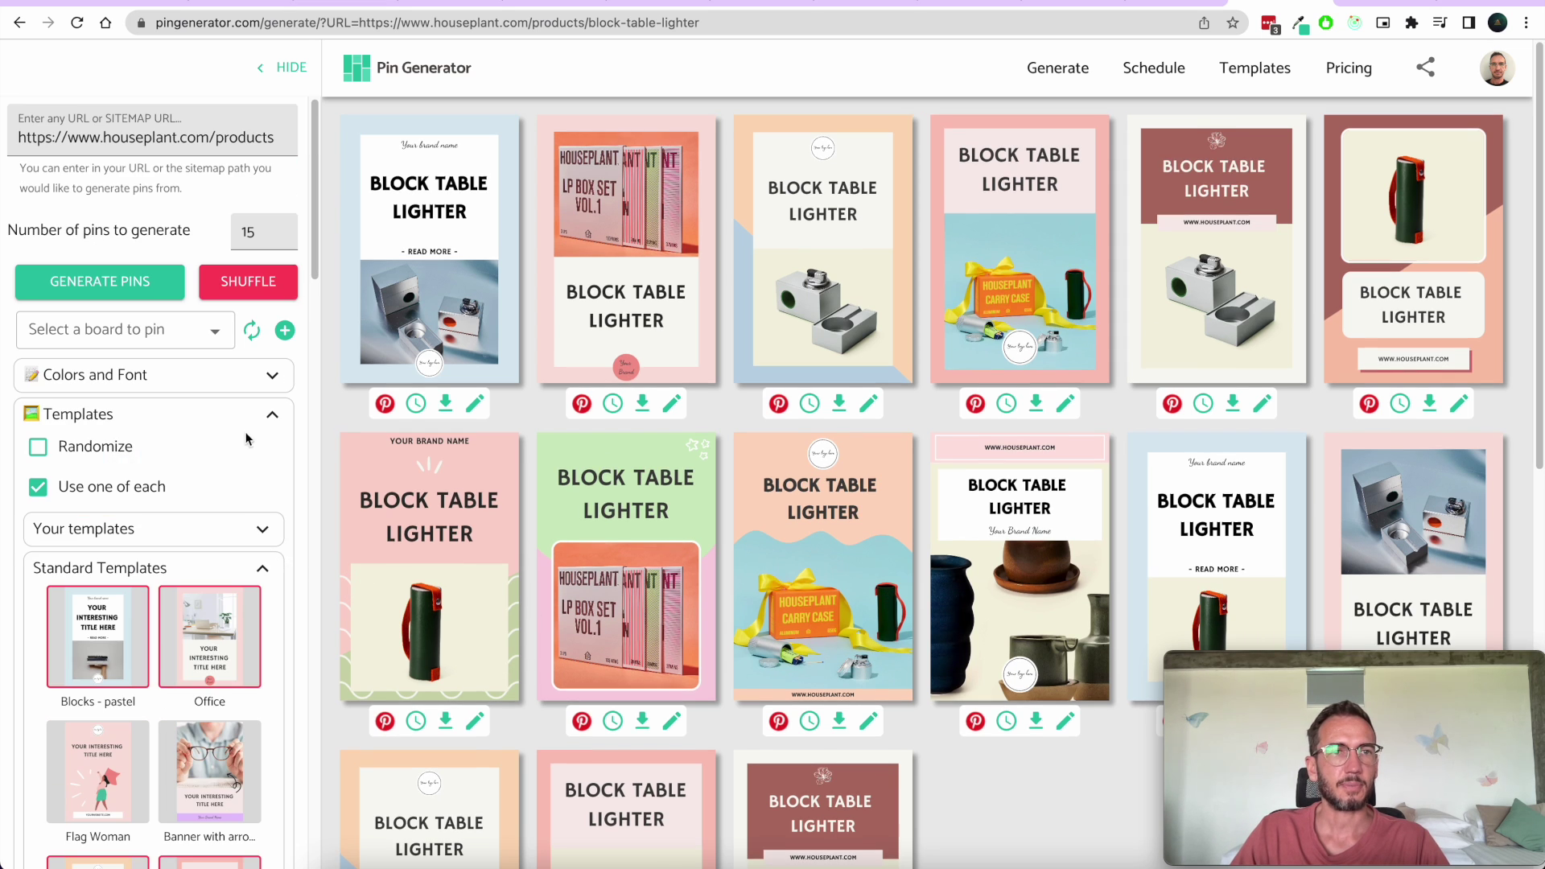
Step: View the color and font options, then collapse them along with the template options
click(273, 374)
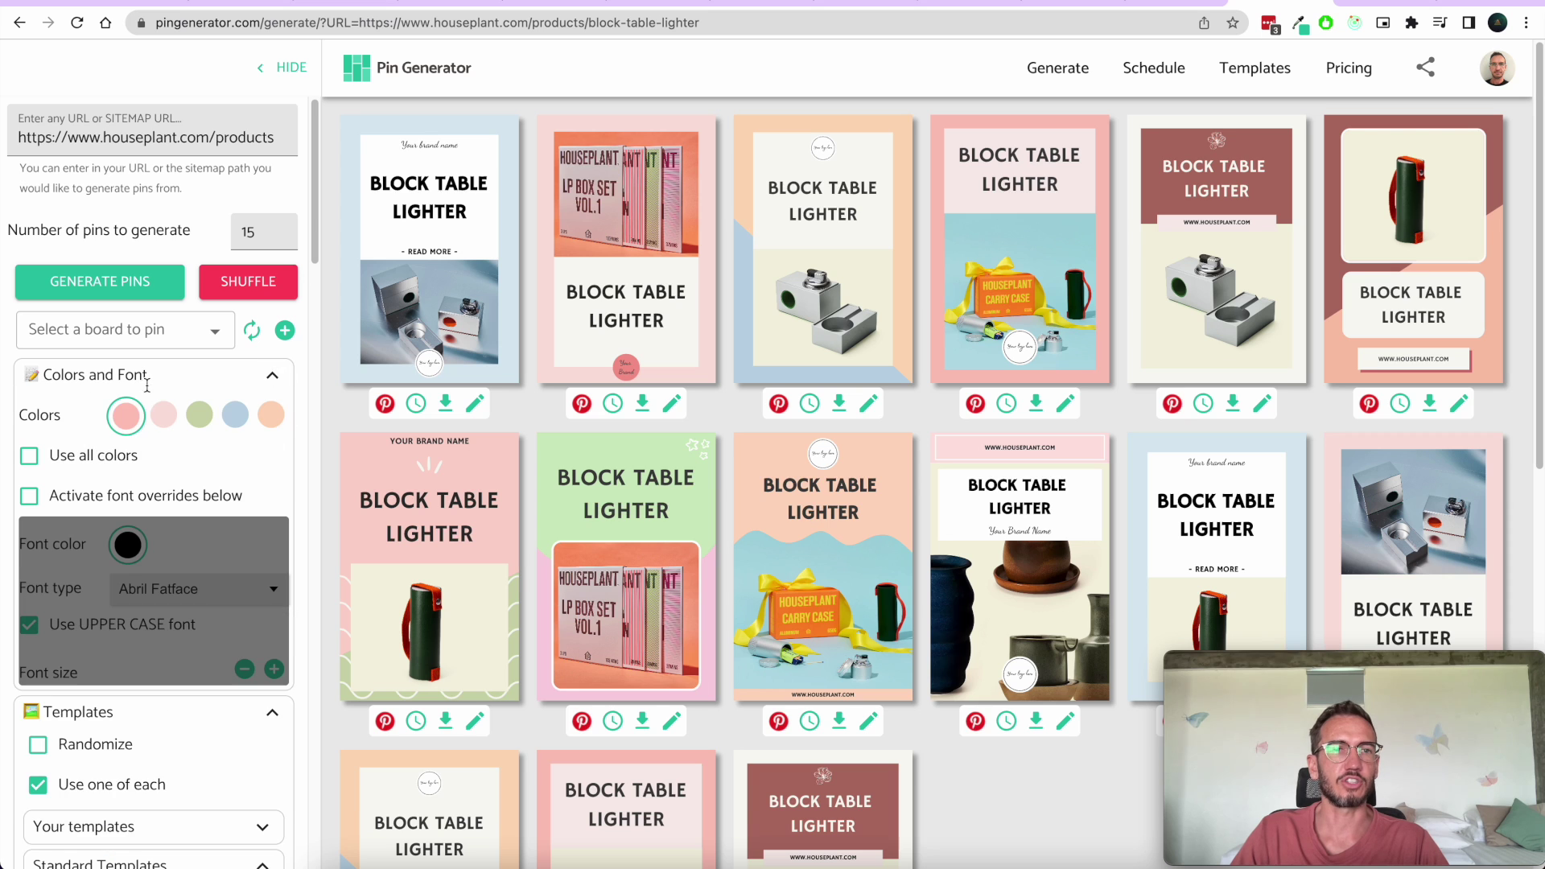
click(273, 376)
click(267, 416)
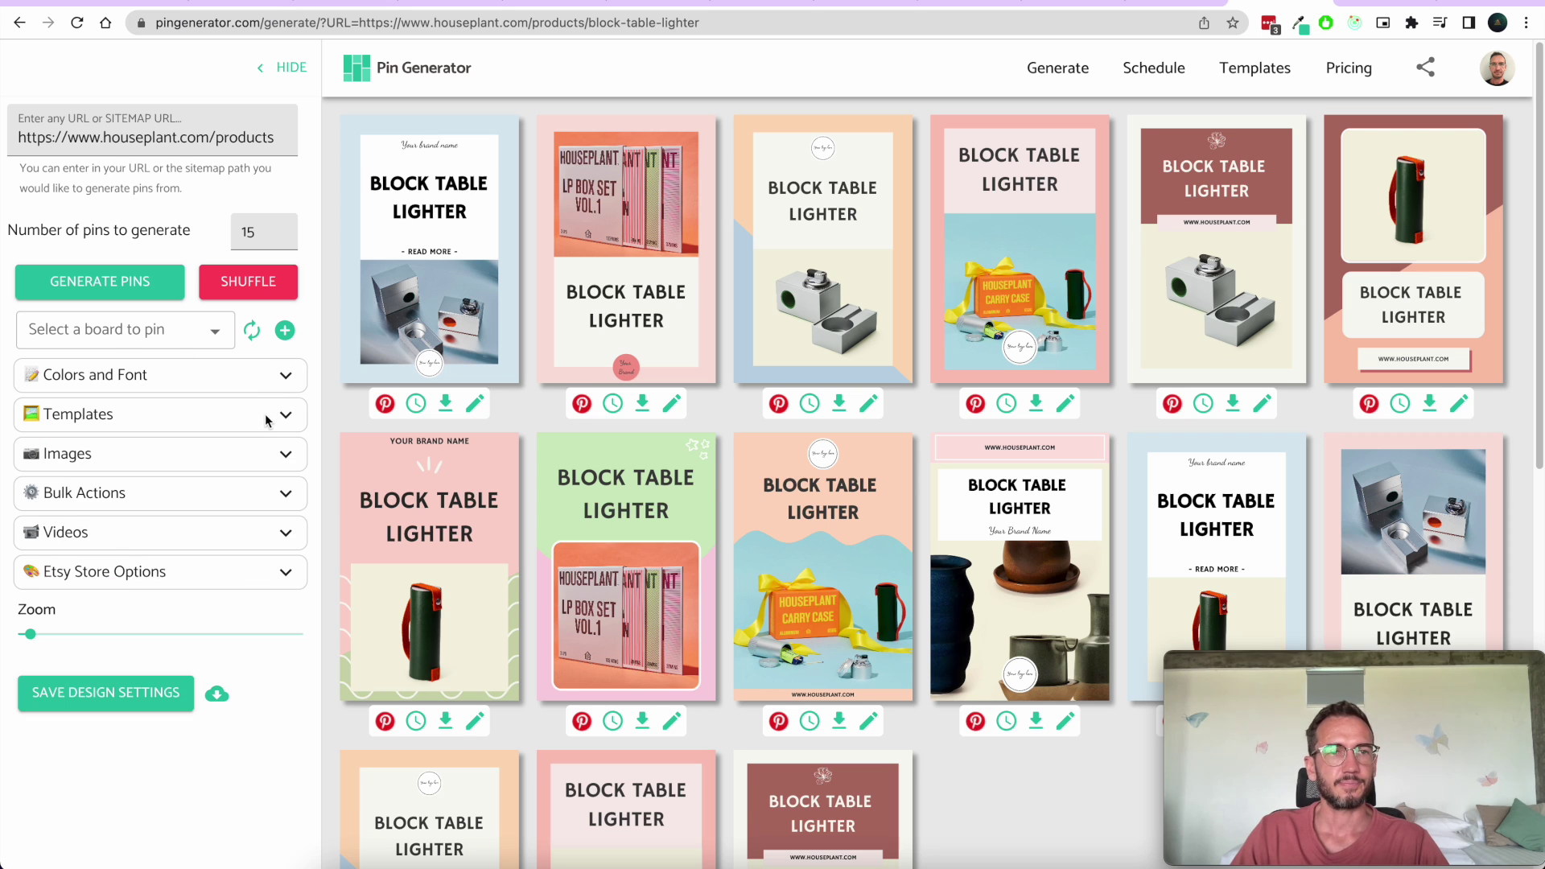
Step: Put the photo of the woman in the black hat on the first two pins of the second row, then close the image options
click(275, 456)
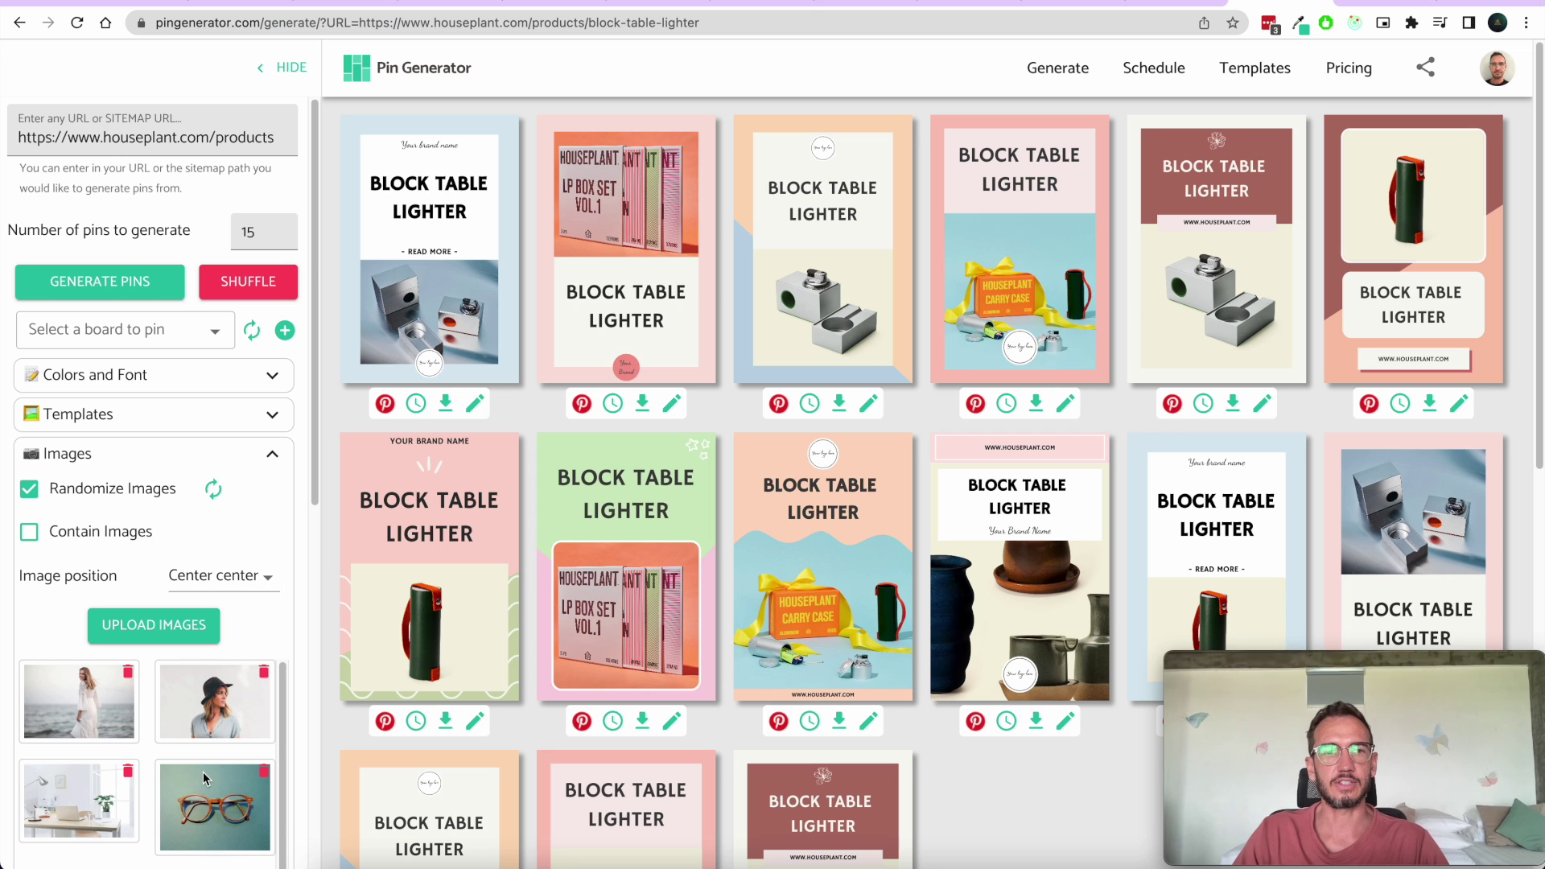
drag(219, 708, 340, 666)
drag(225, 724, 648, 626)
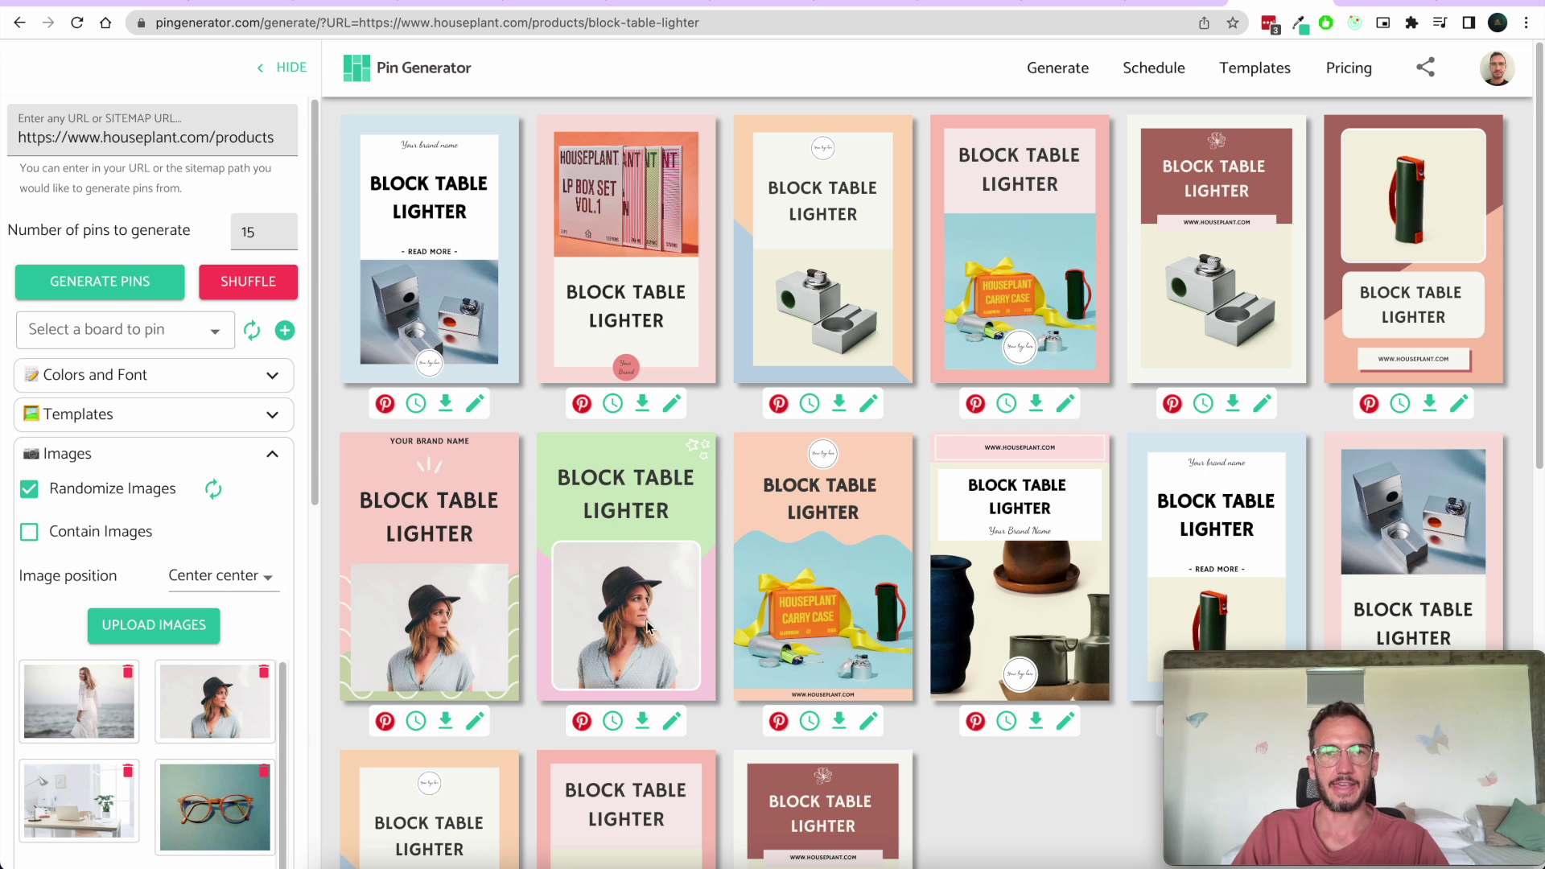
click(273, 457)
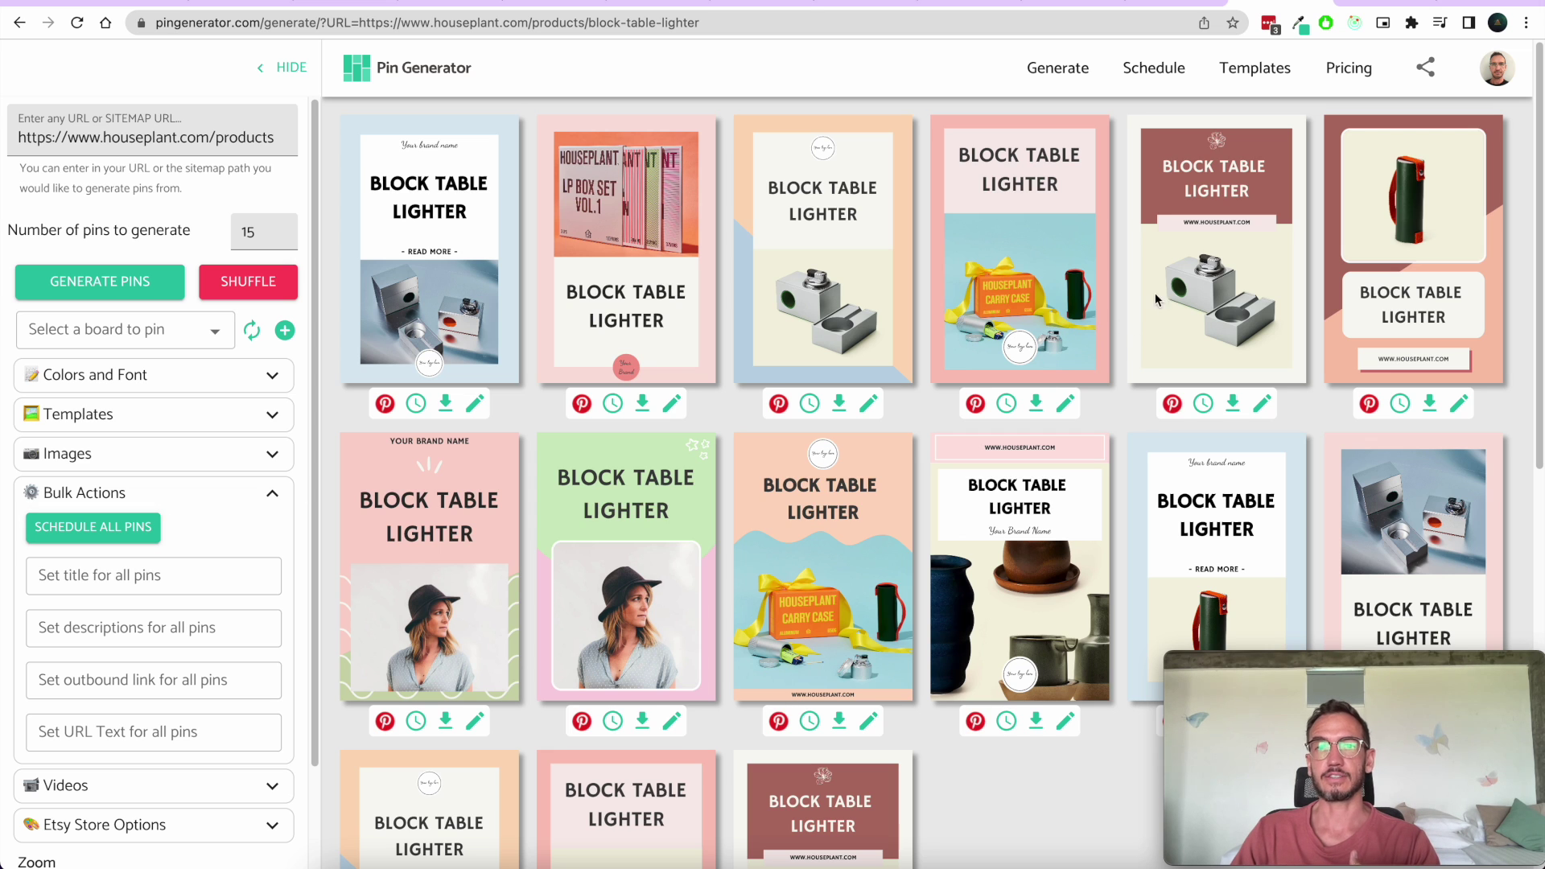
Step: Choose Best beaches in the world as the board to pin to
click(168, 329)
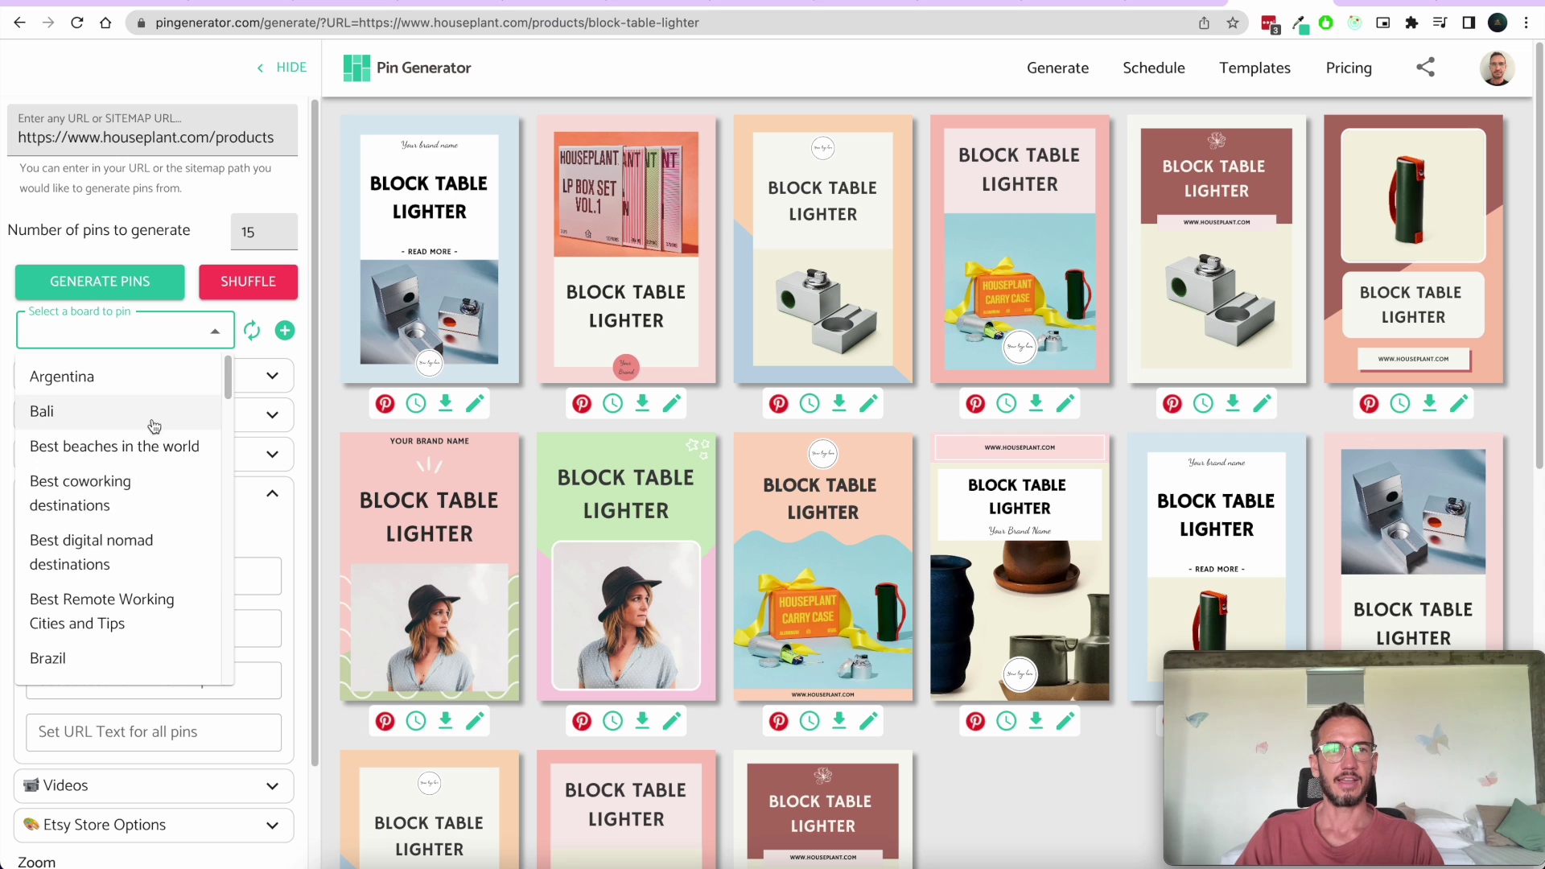
click(157, 447)
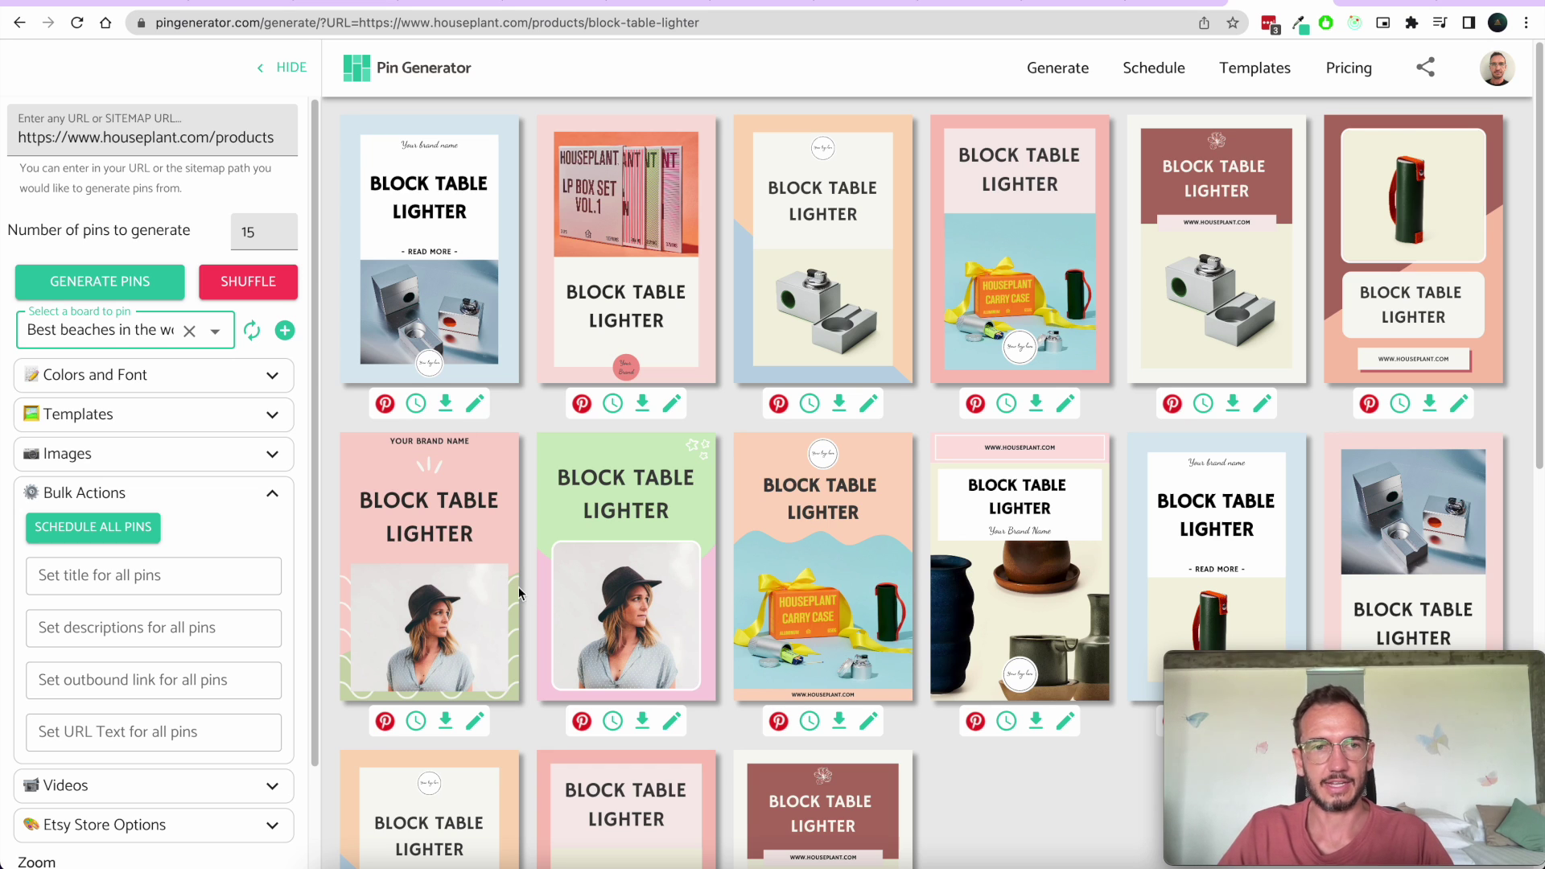
scroll(693, 369, down, 1)
scroll(694, 369, up, 1)
Step: Edit the second pin in the first row to use the photo of both lighter blocks and the title "New title", and save it
click(672, 403)
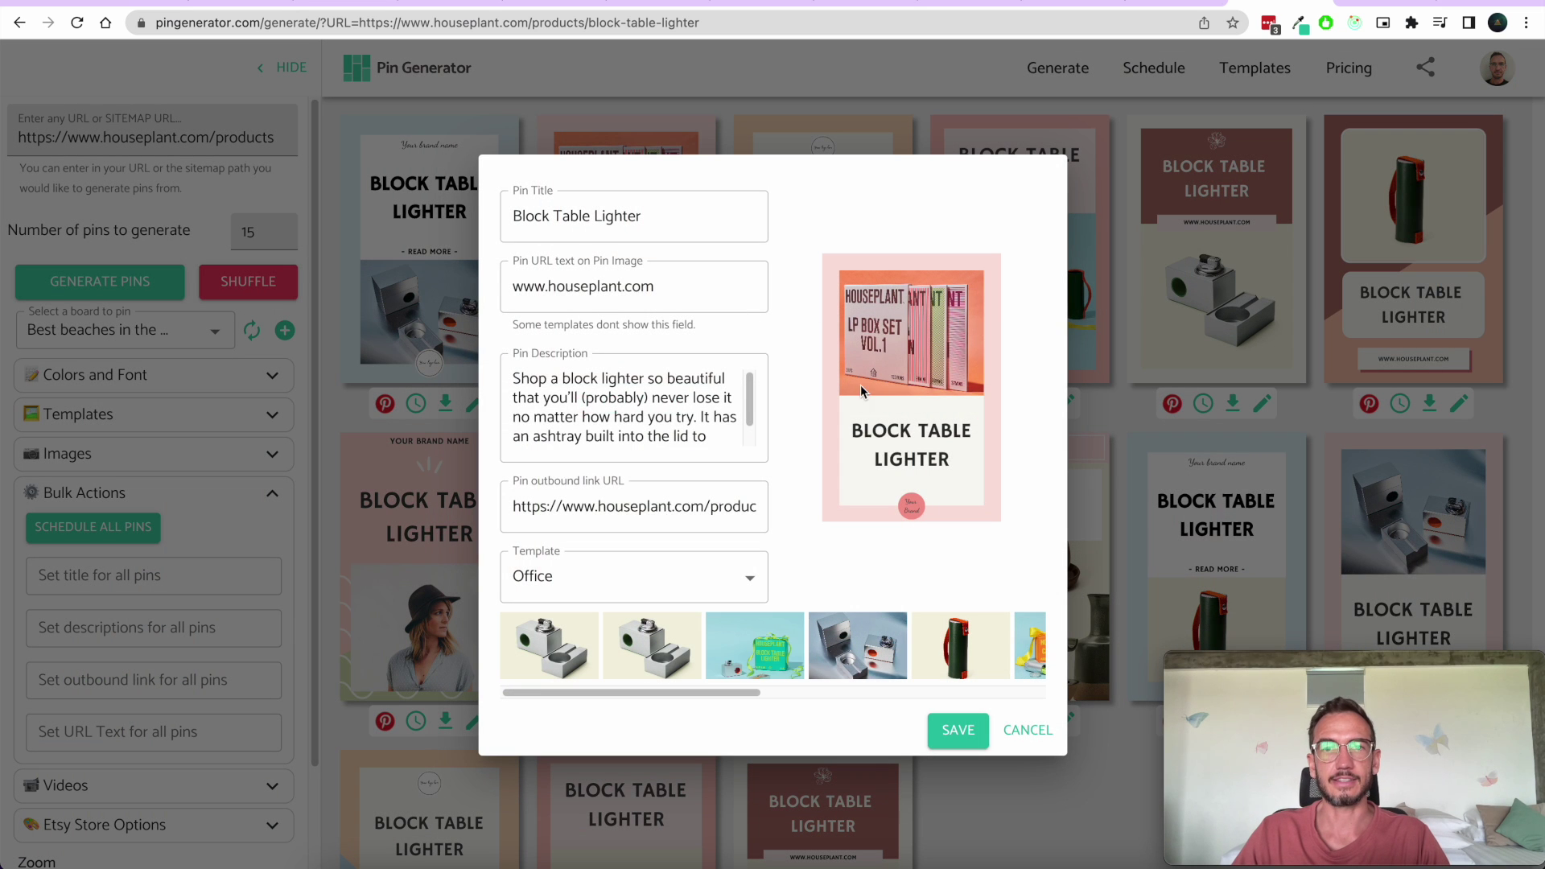
click(783, 644)
click(859, 630)
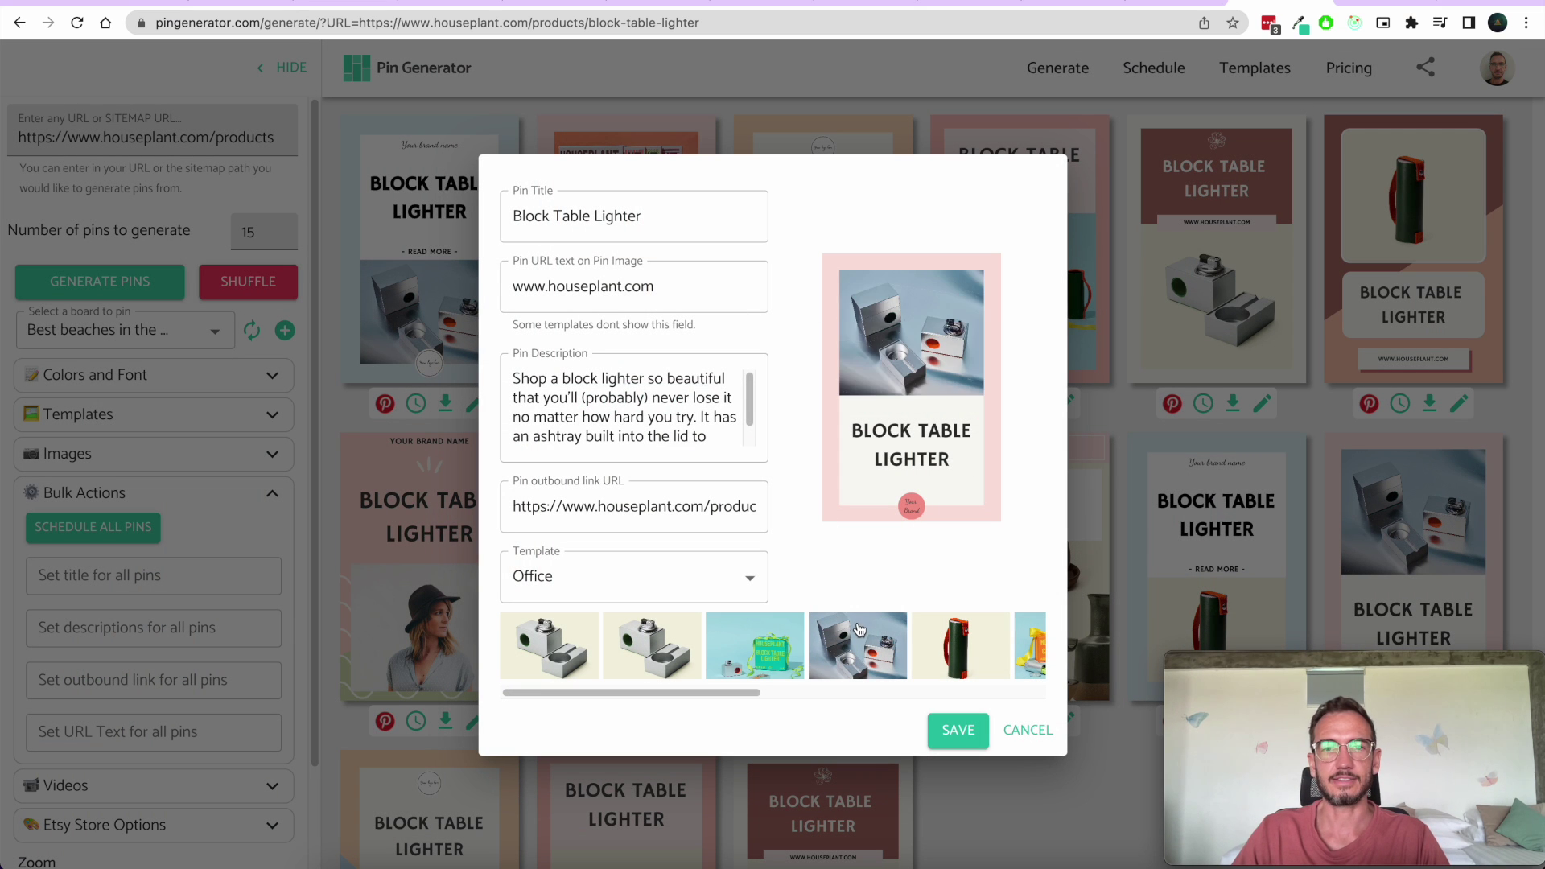
click(667, 215)
drag(667, 216, 499, 209)
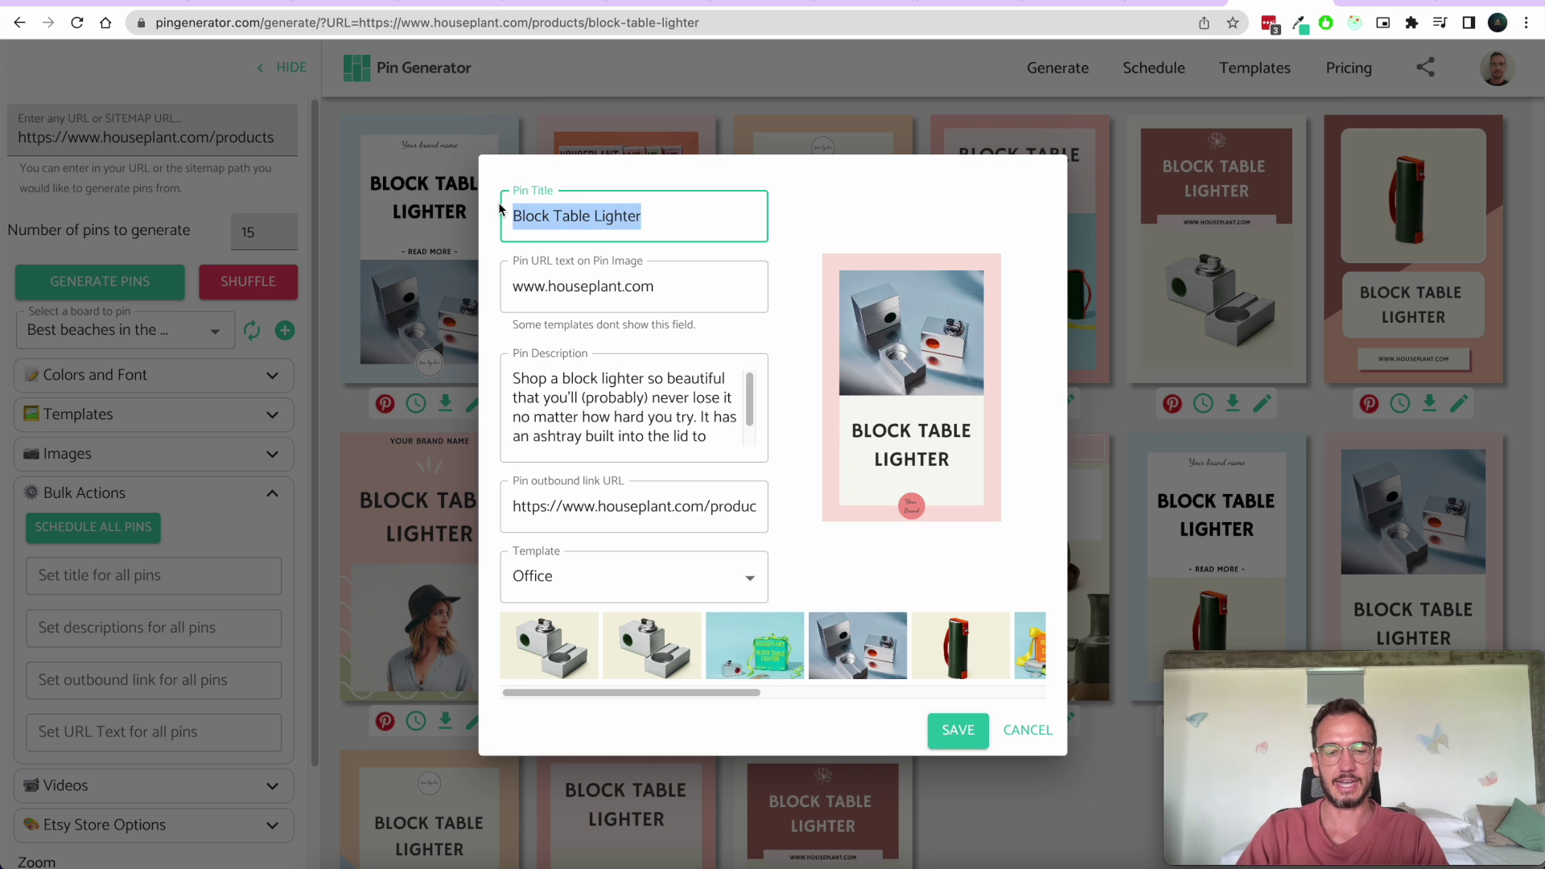
text(New title)
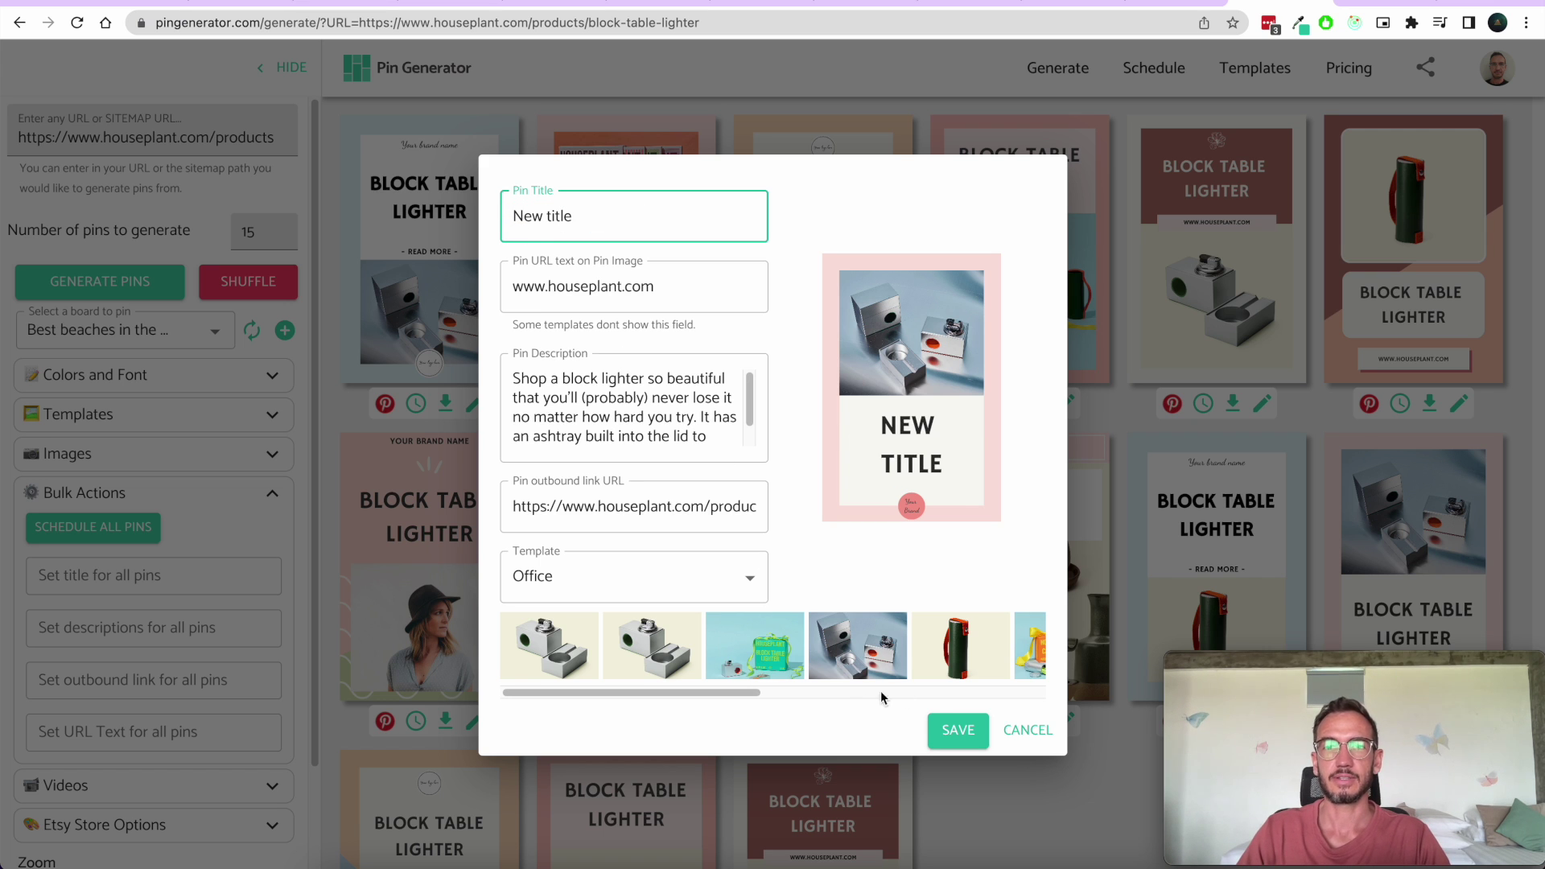
click(958, 730)
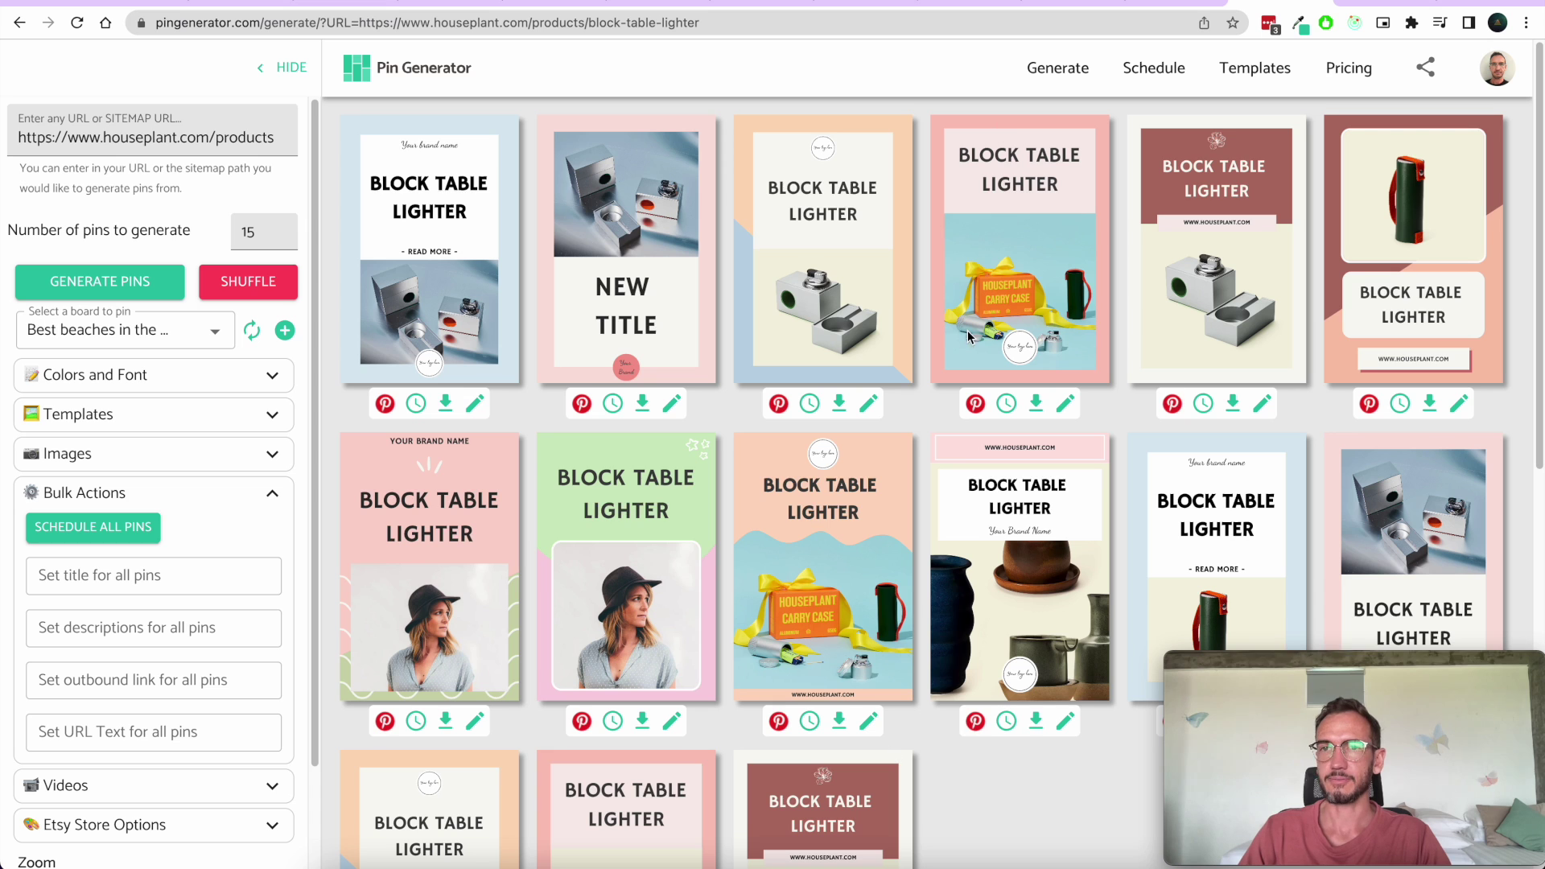
Step: Set the title of all pins to "Table lighter" in bulk, then collapse the bulk actions
scroll(709, 403, down, 1)
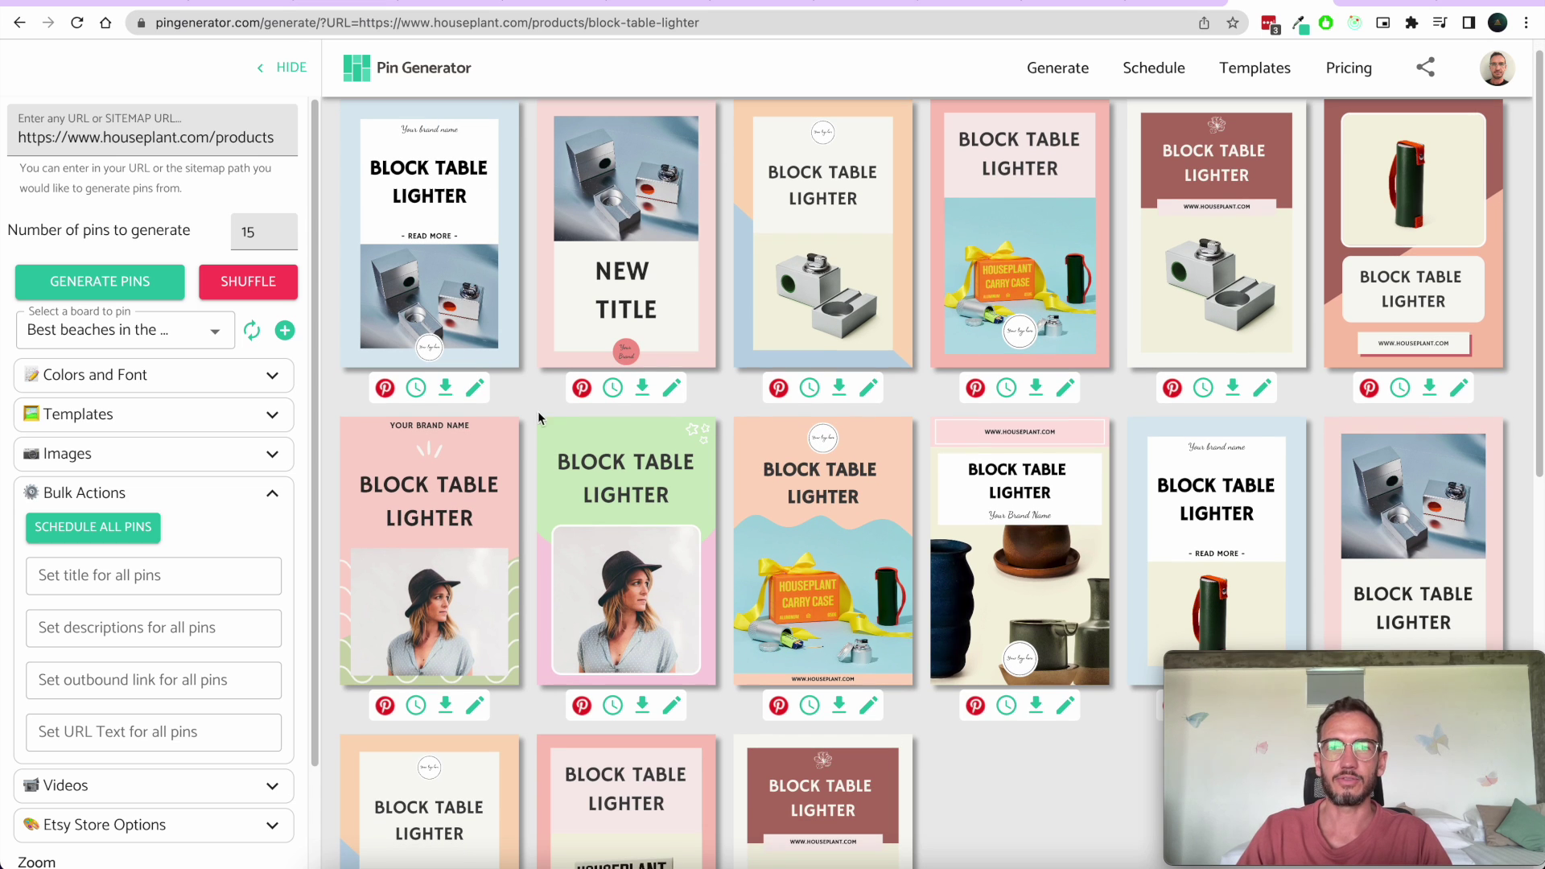
click(115, 579)
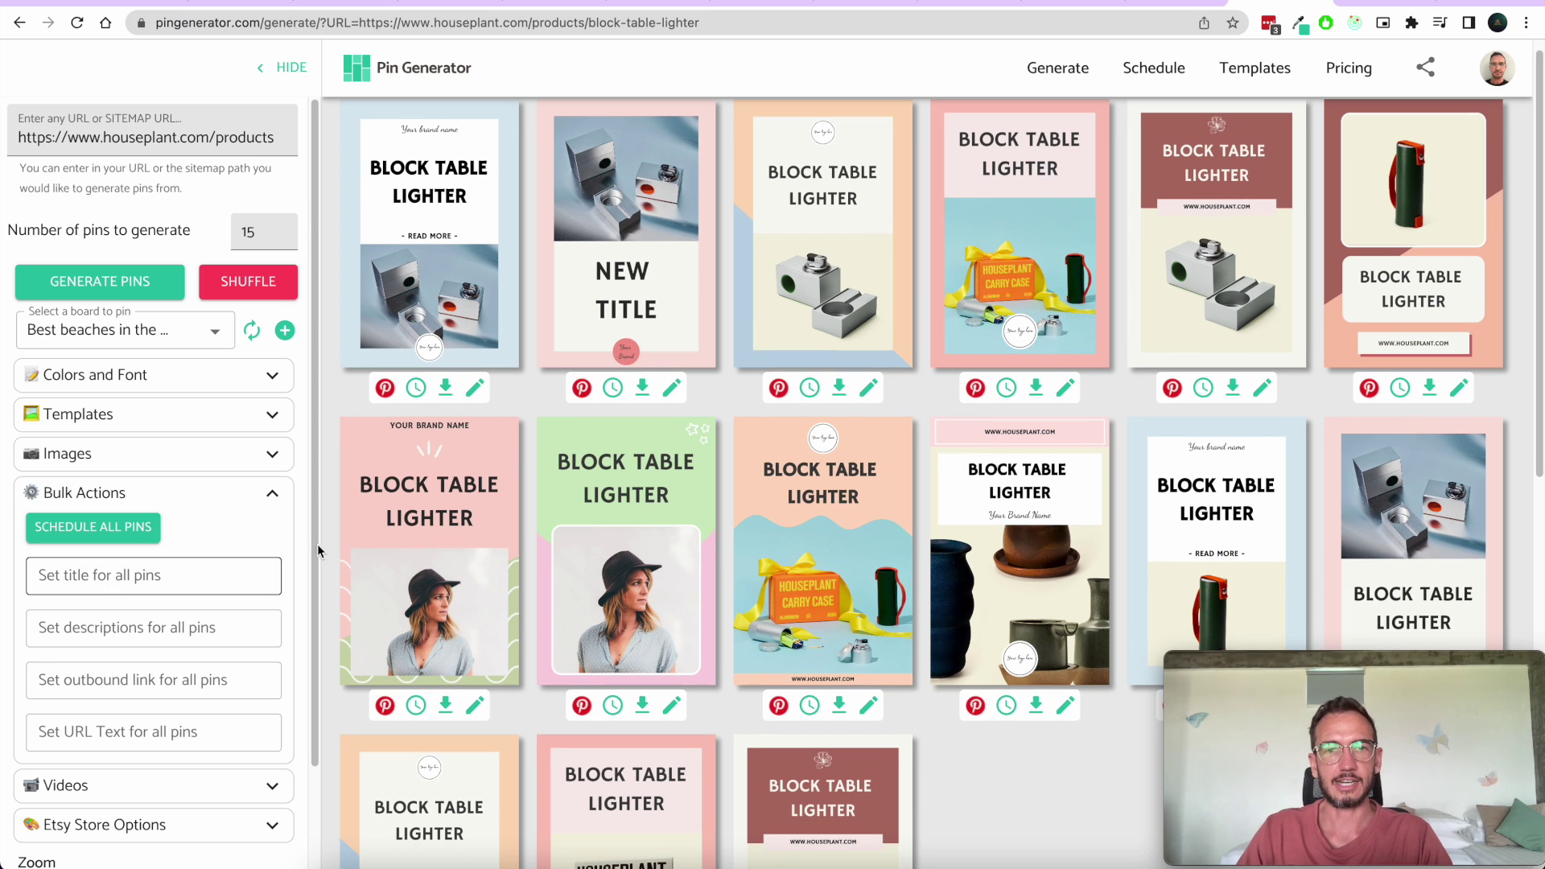
click(182, 578)
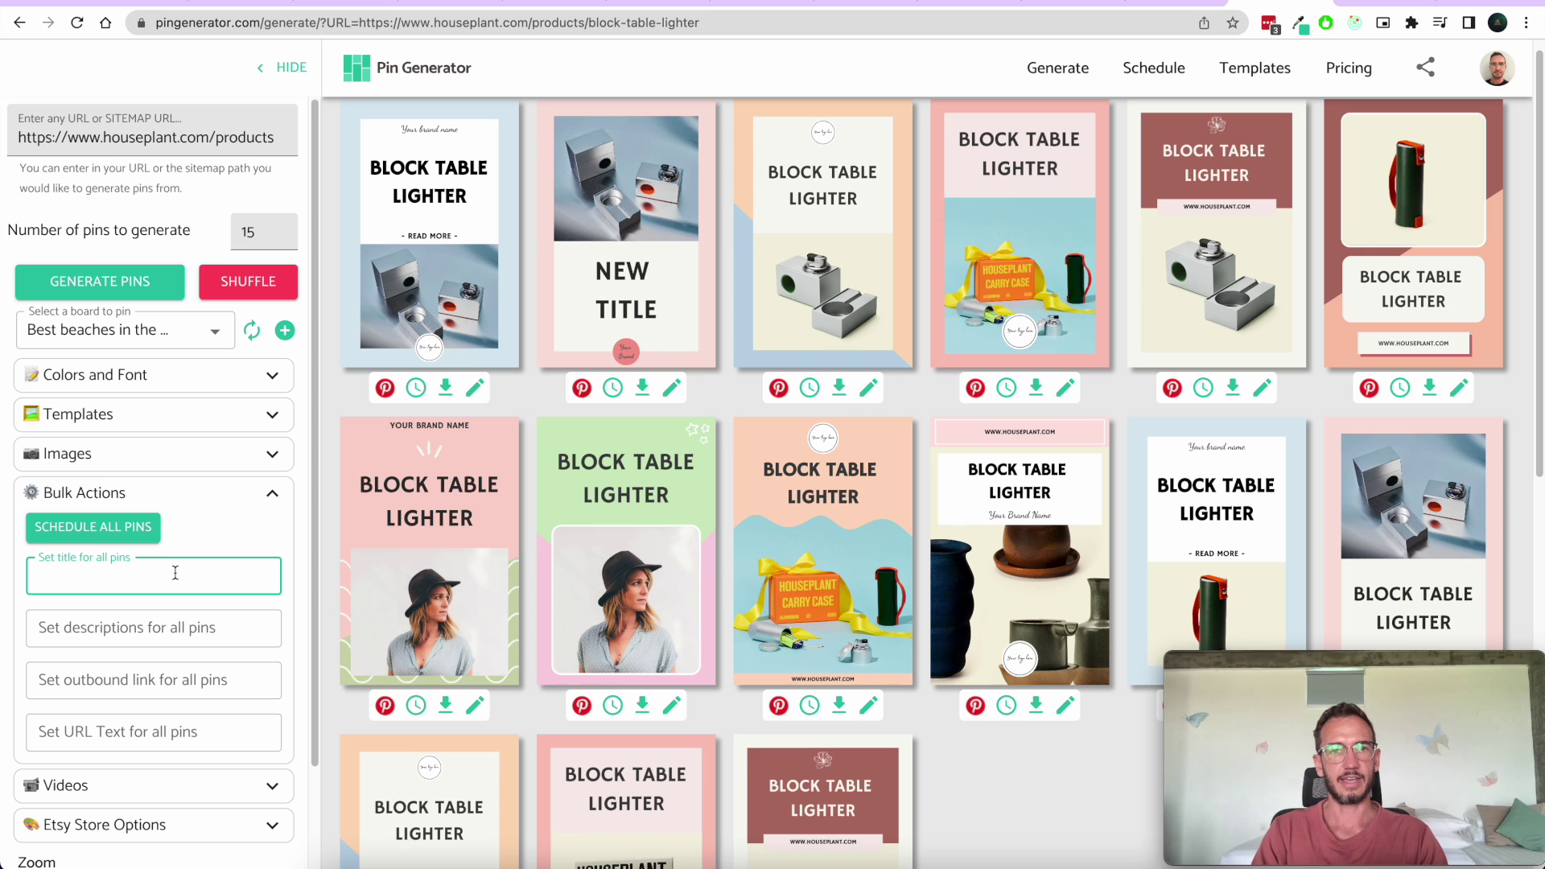
text(TA)
key(BackSpace)
text(able )
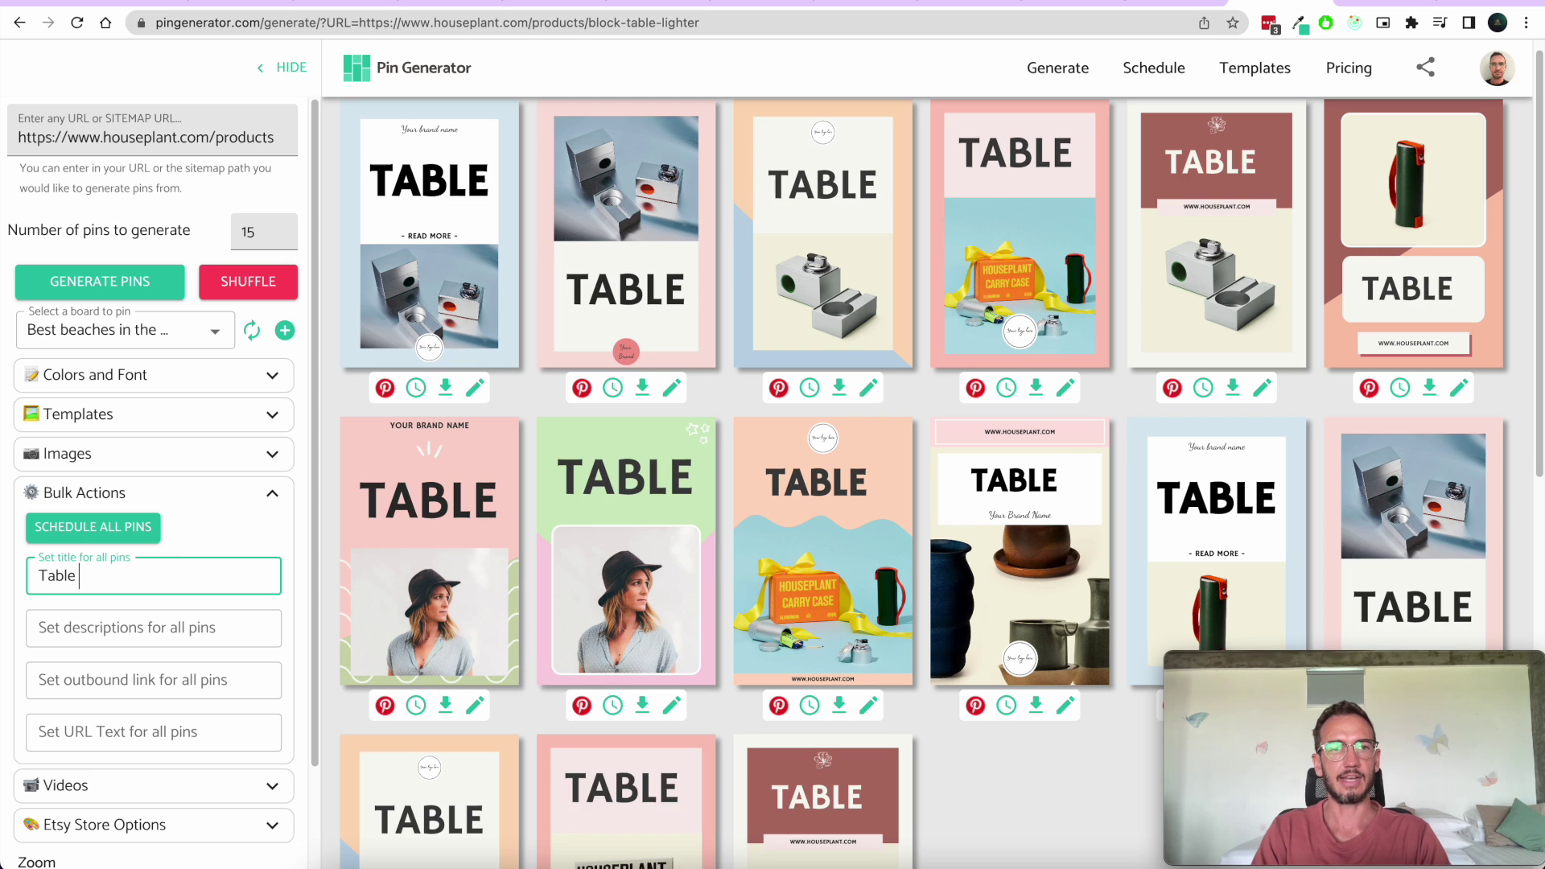
text(lighter)
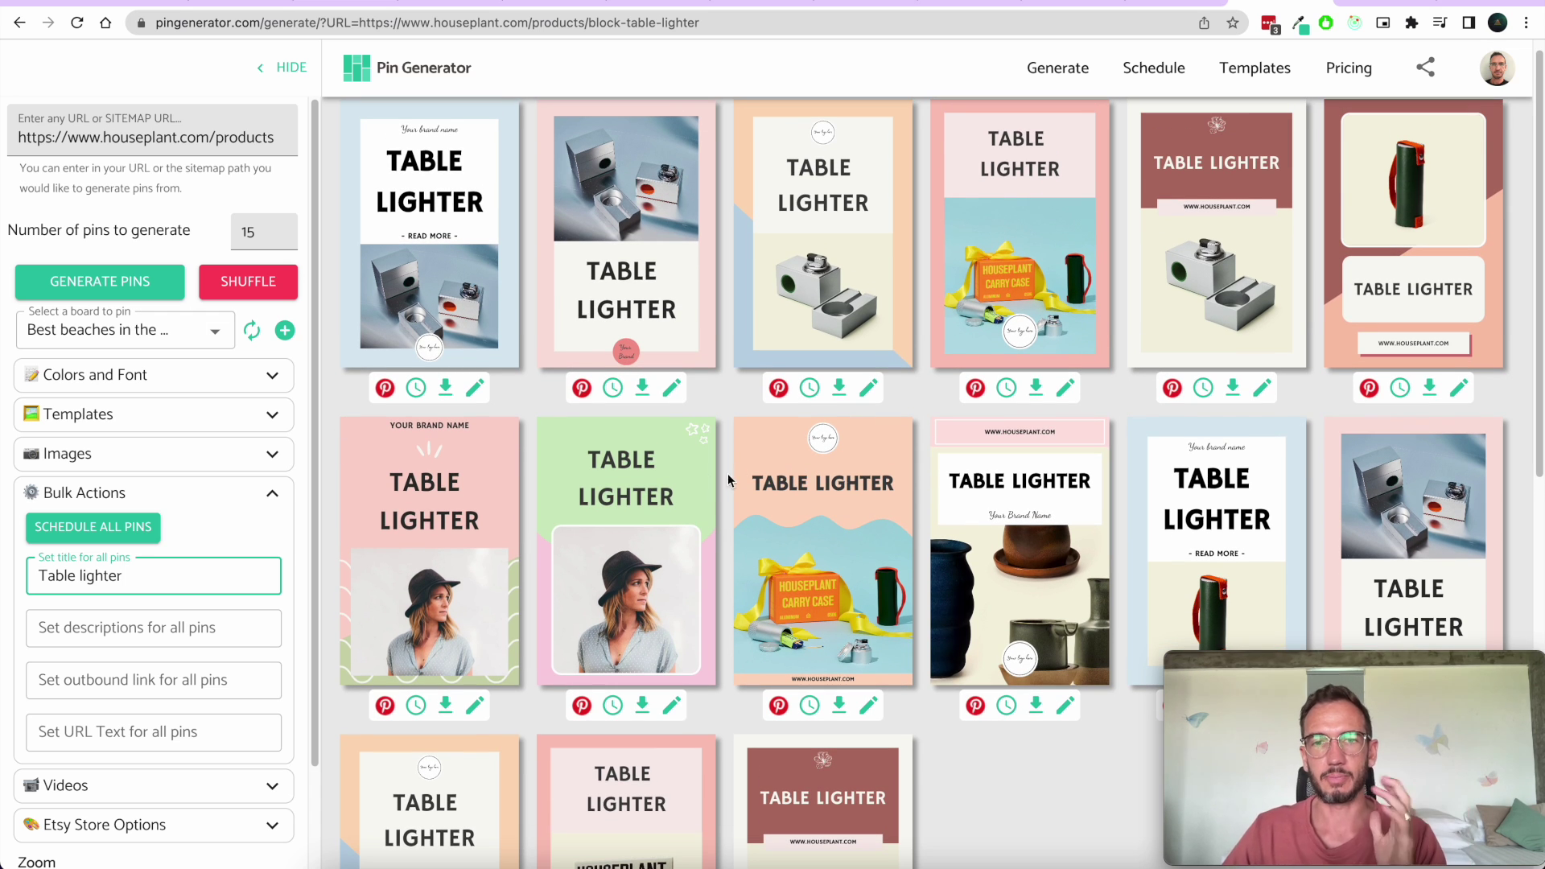
click(149, 545)
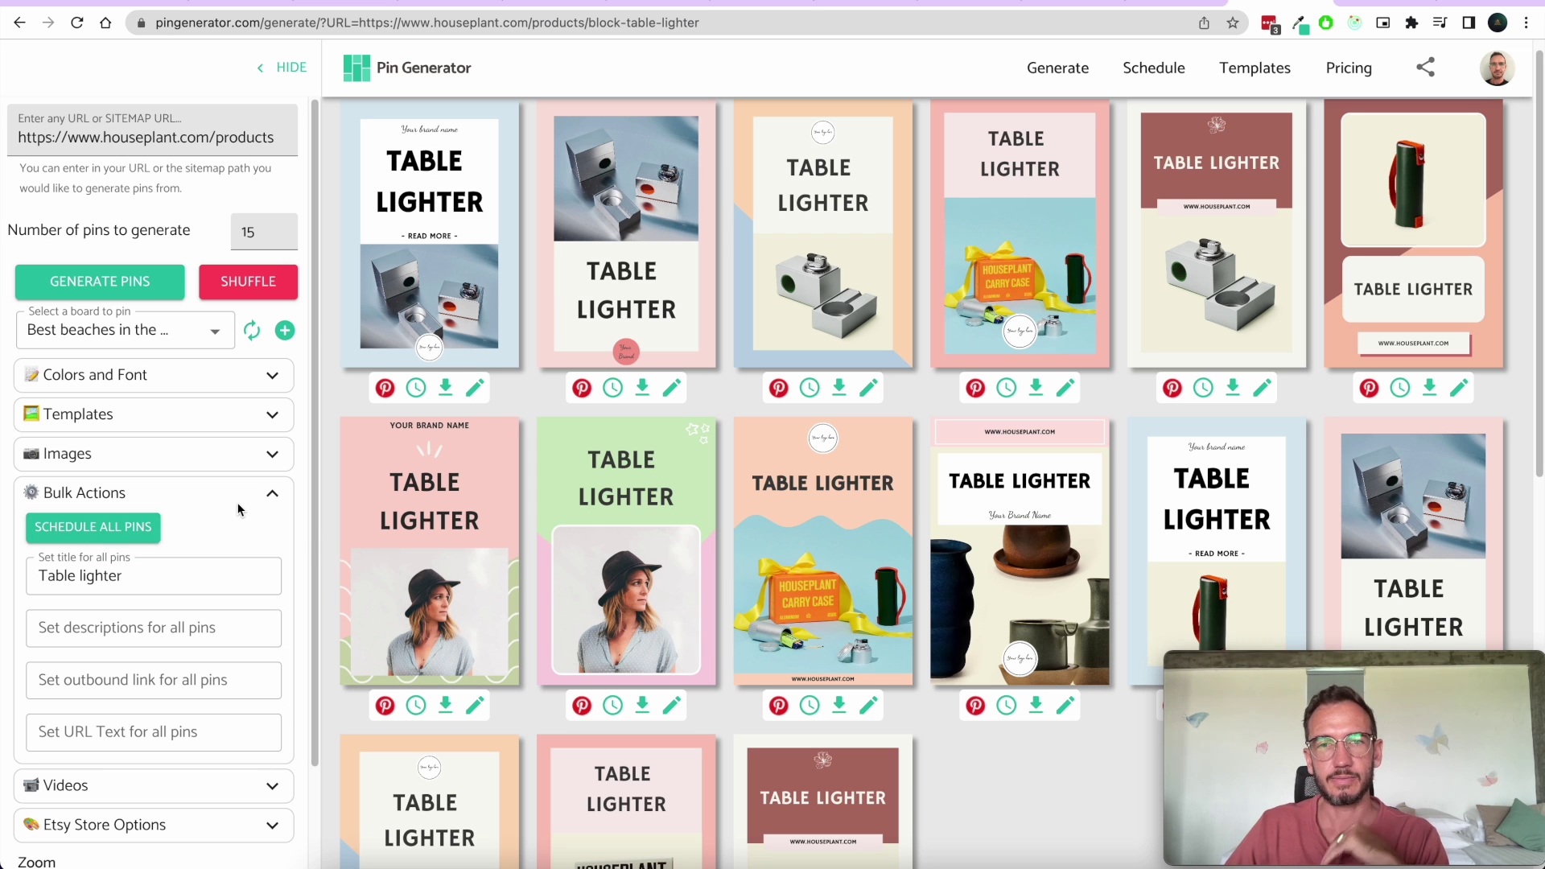
click(268, 497)
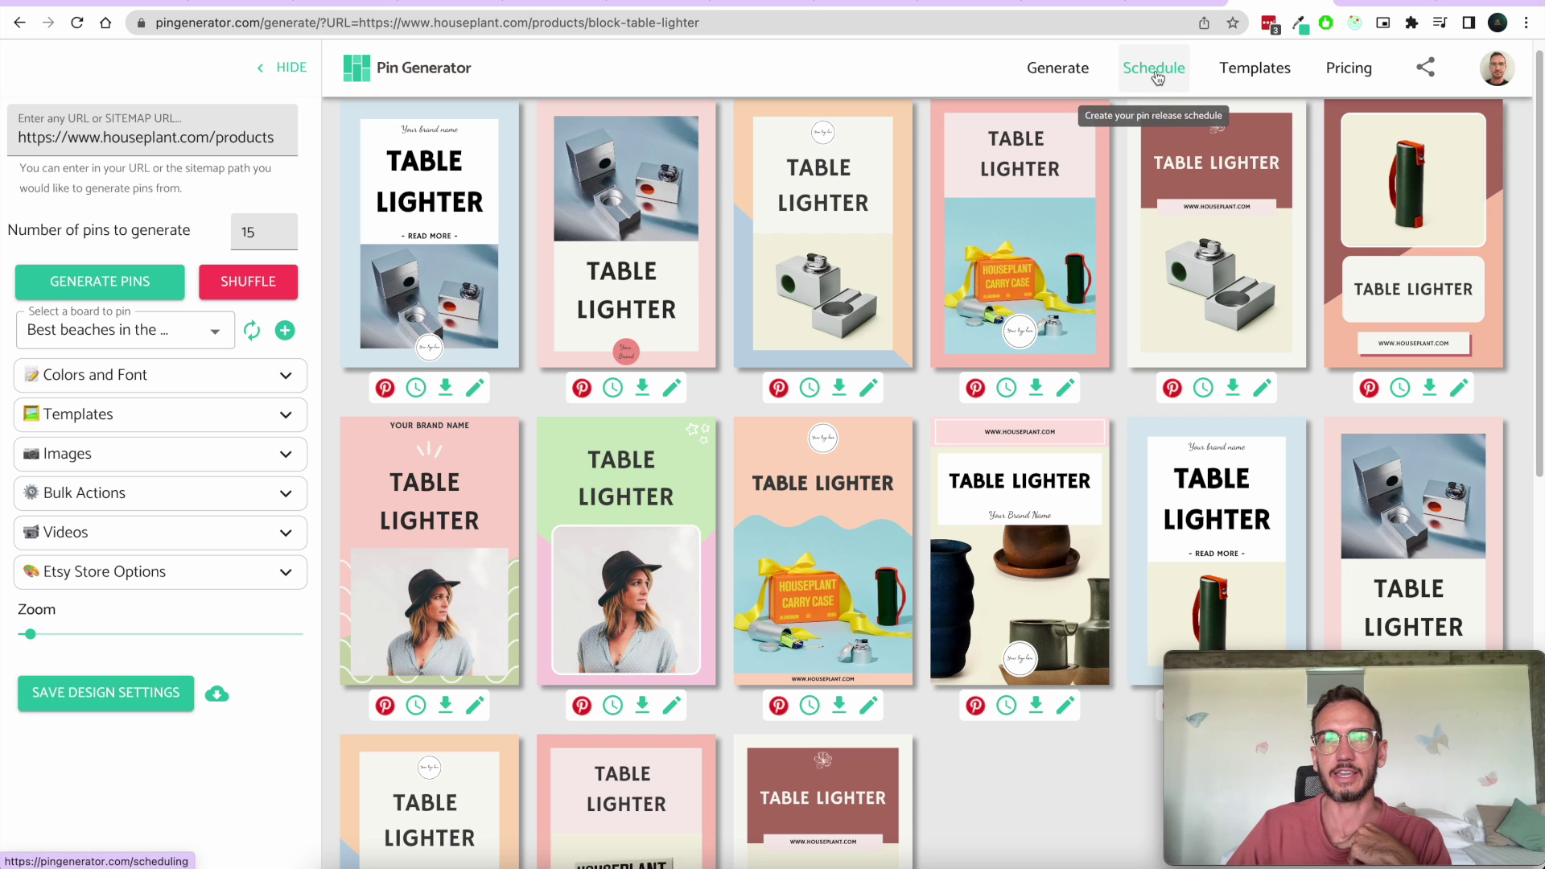
Step: Open the templates and inspect the brand name, read-more text and photo elements of the Blocks - pastel (copy) template
scroll(1038, 387, up, 1)
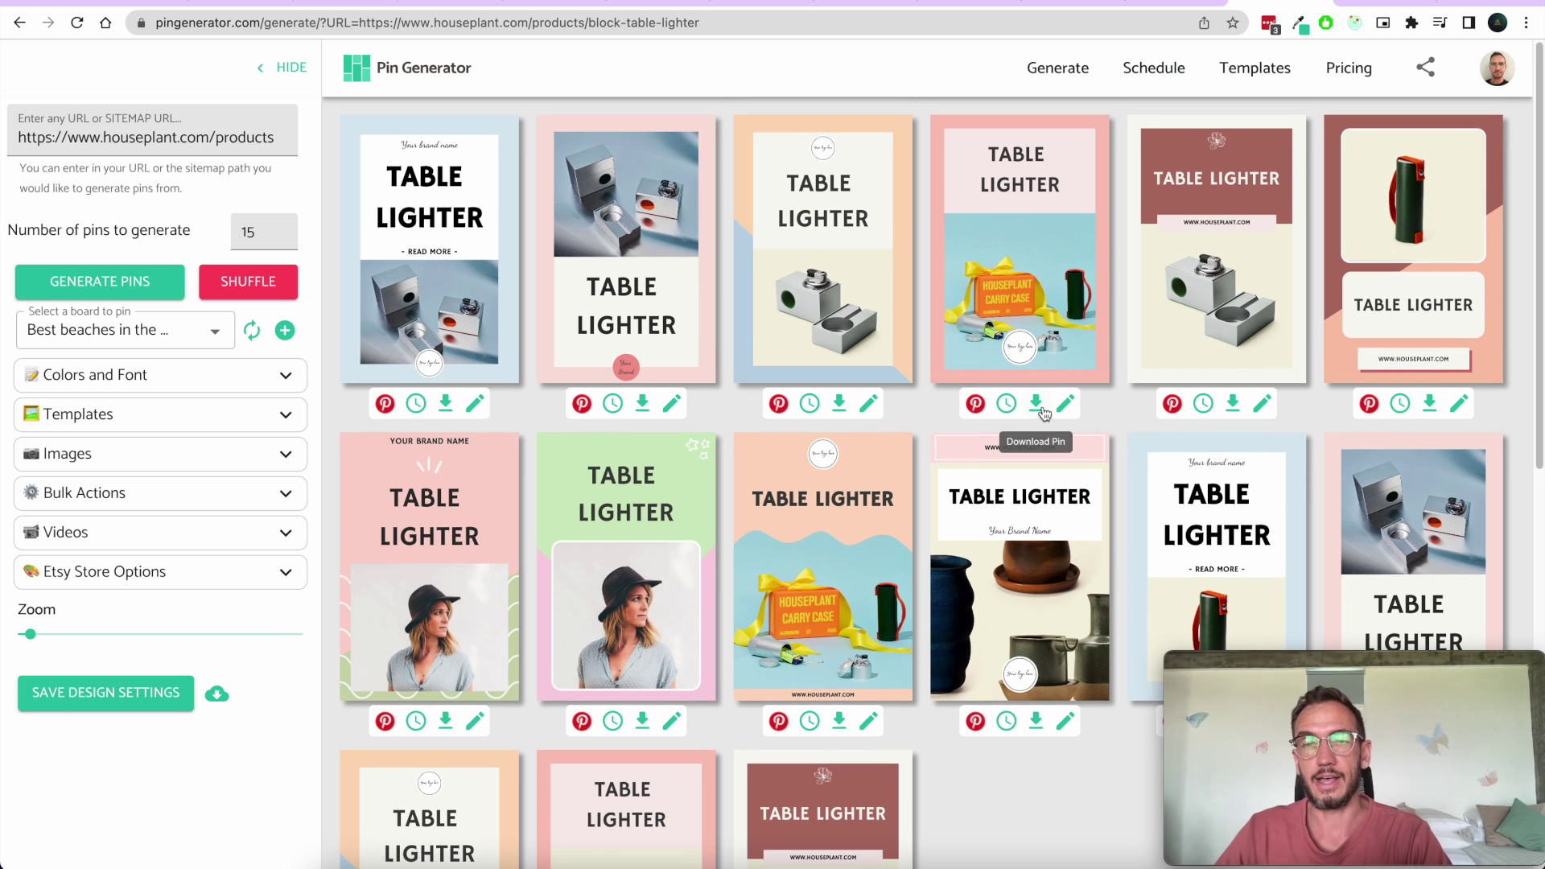
click(1261, 71)
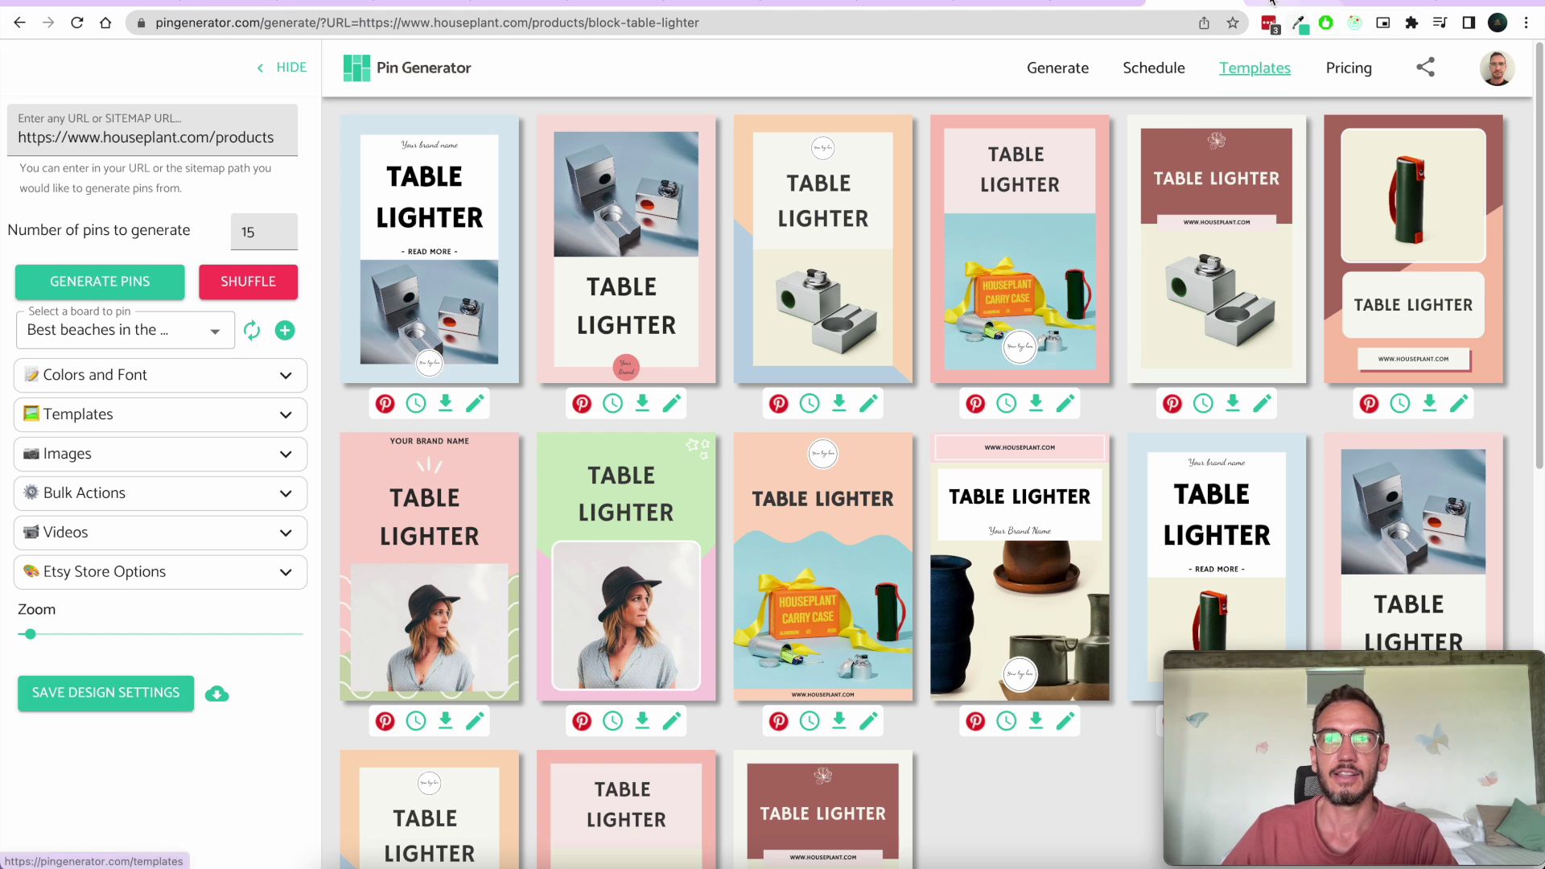
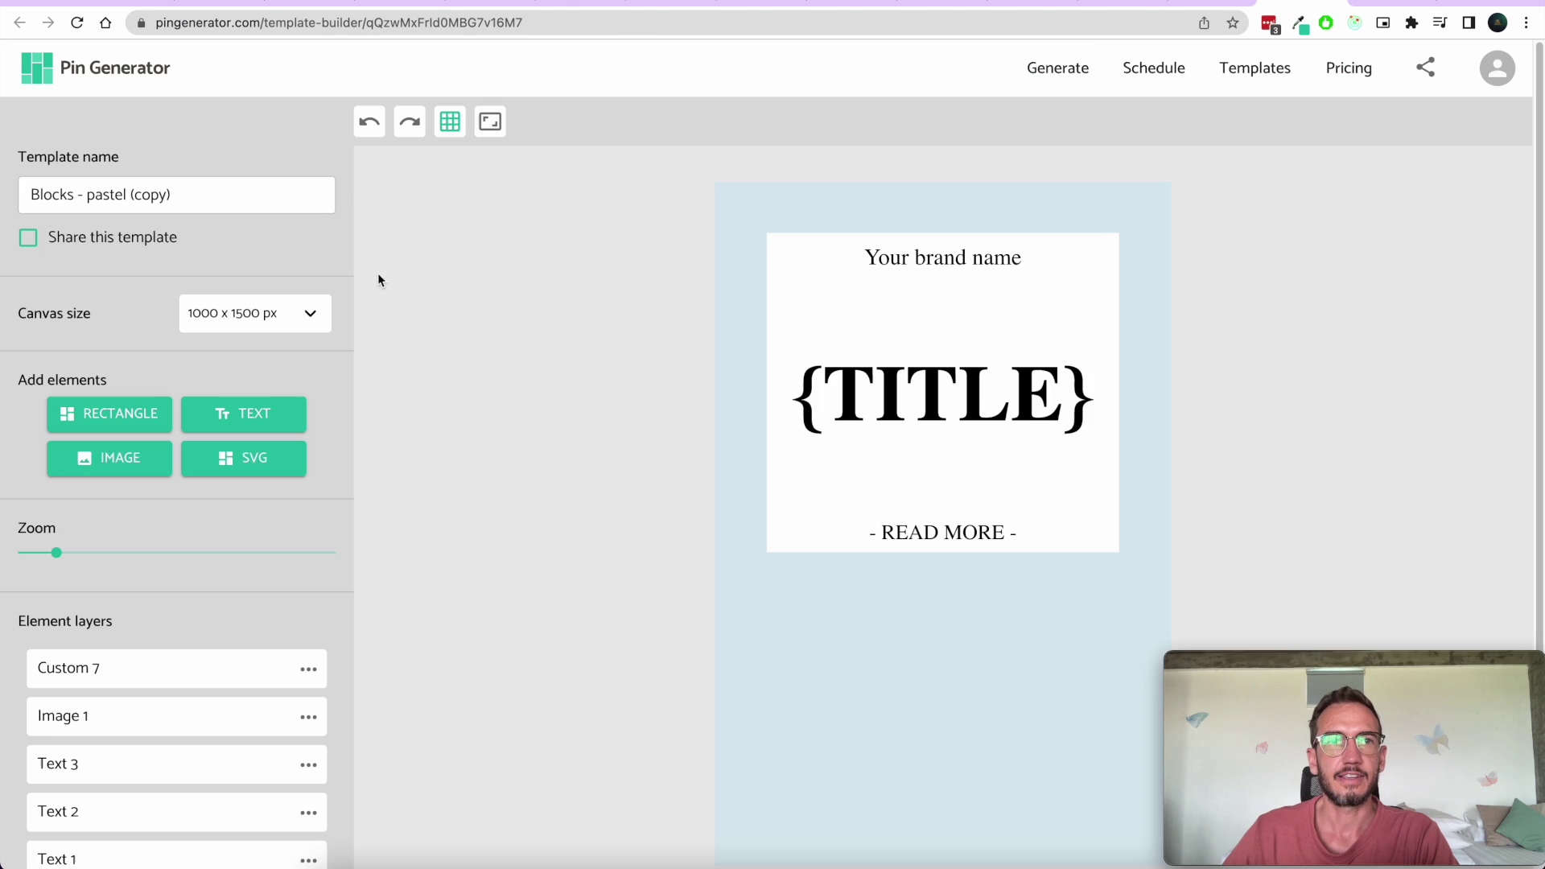
scroll(624, 378, down, 2)
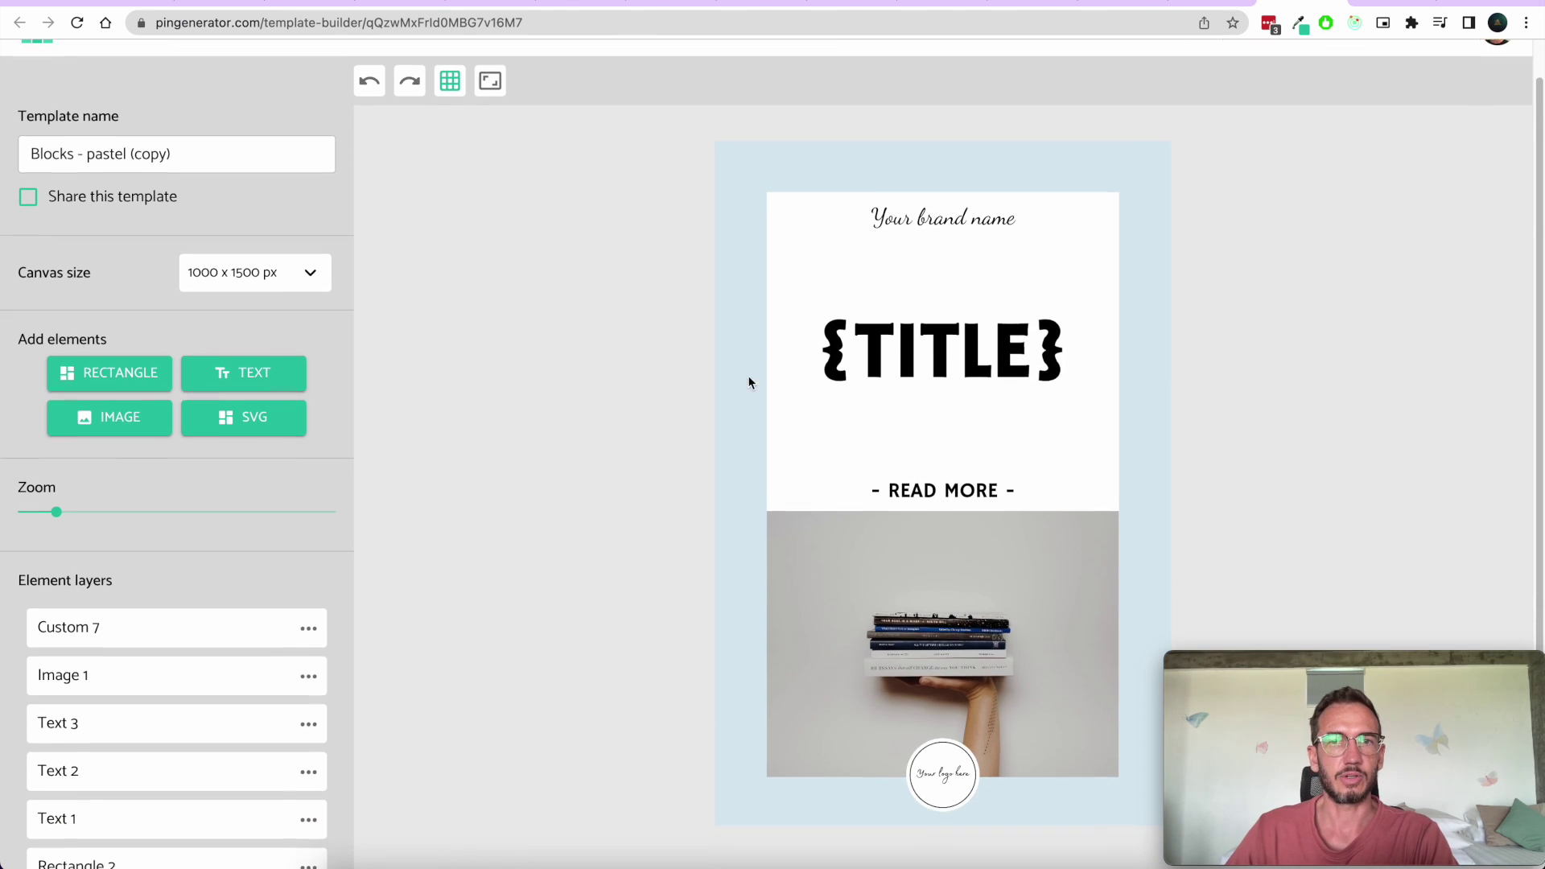
click(984, 277)
click(985, 210)
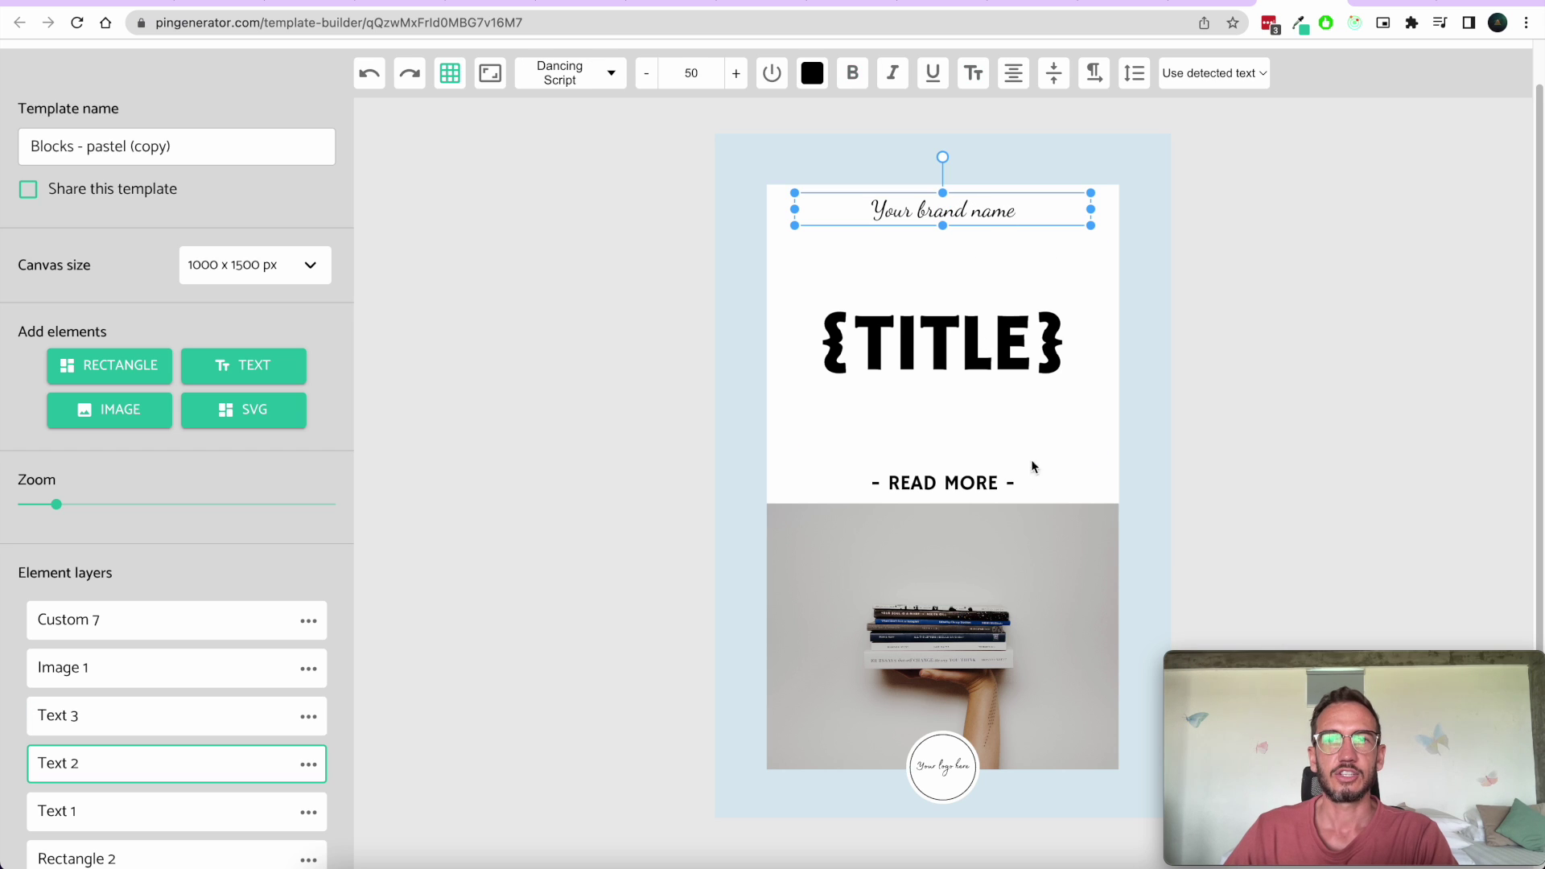
click(990, 481)
click(784, 490)
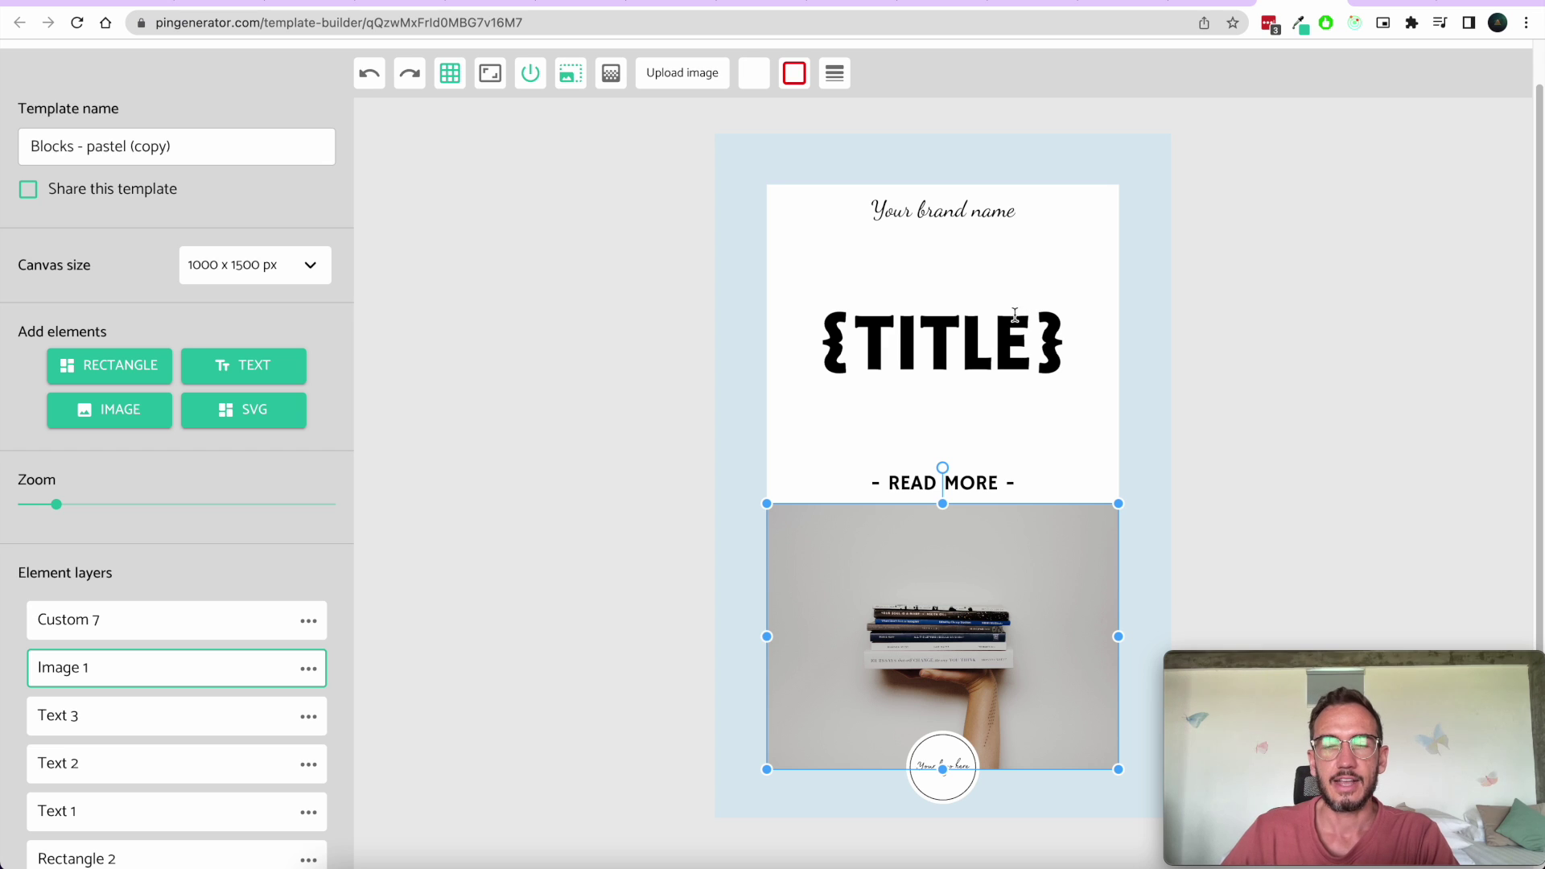
Step: View the detected-text options of the {TITLE} element, then the settings of the photo and the blue background rectangle
click(996, 355)
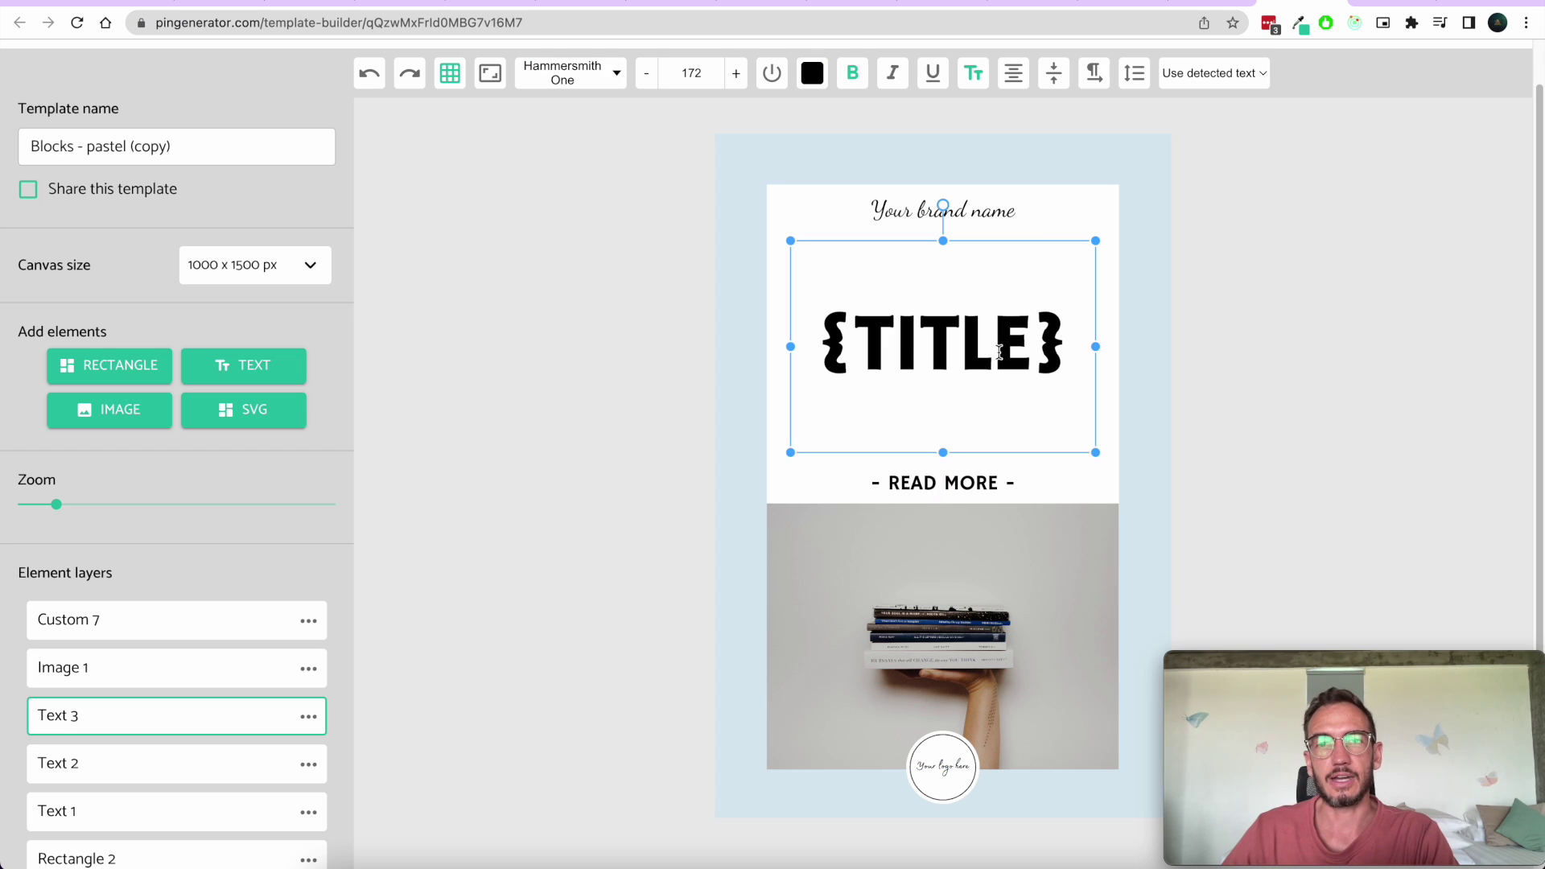
double_click(914, 347)
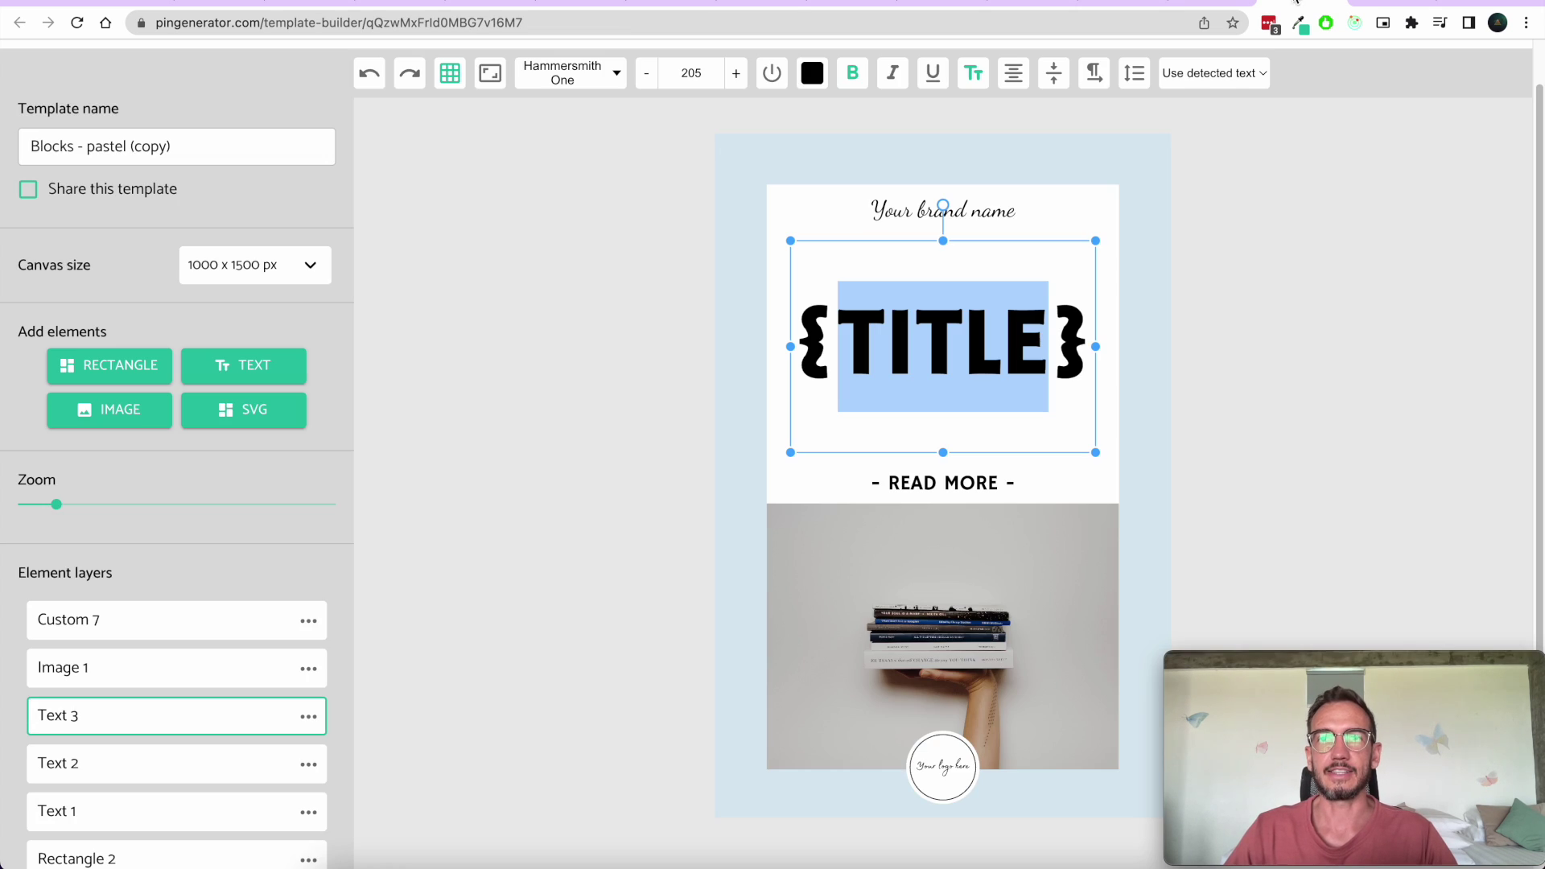
click(1349, 424)
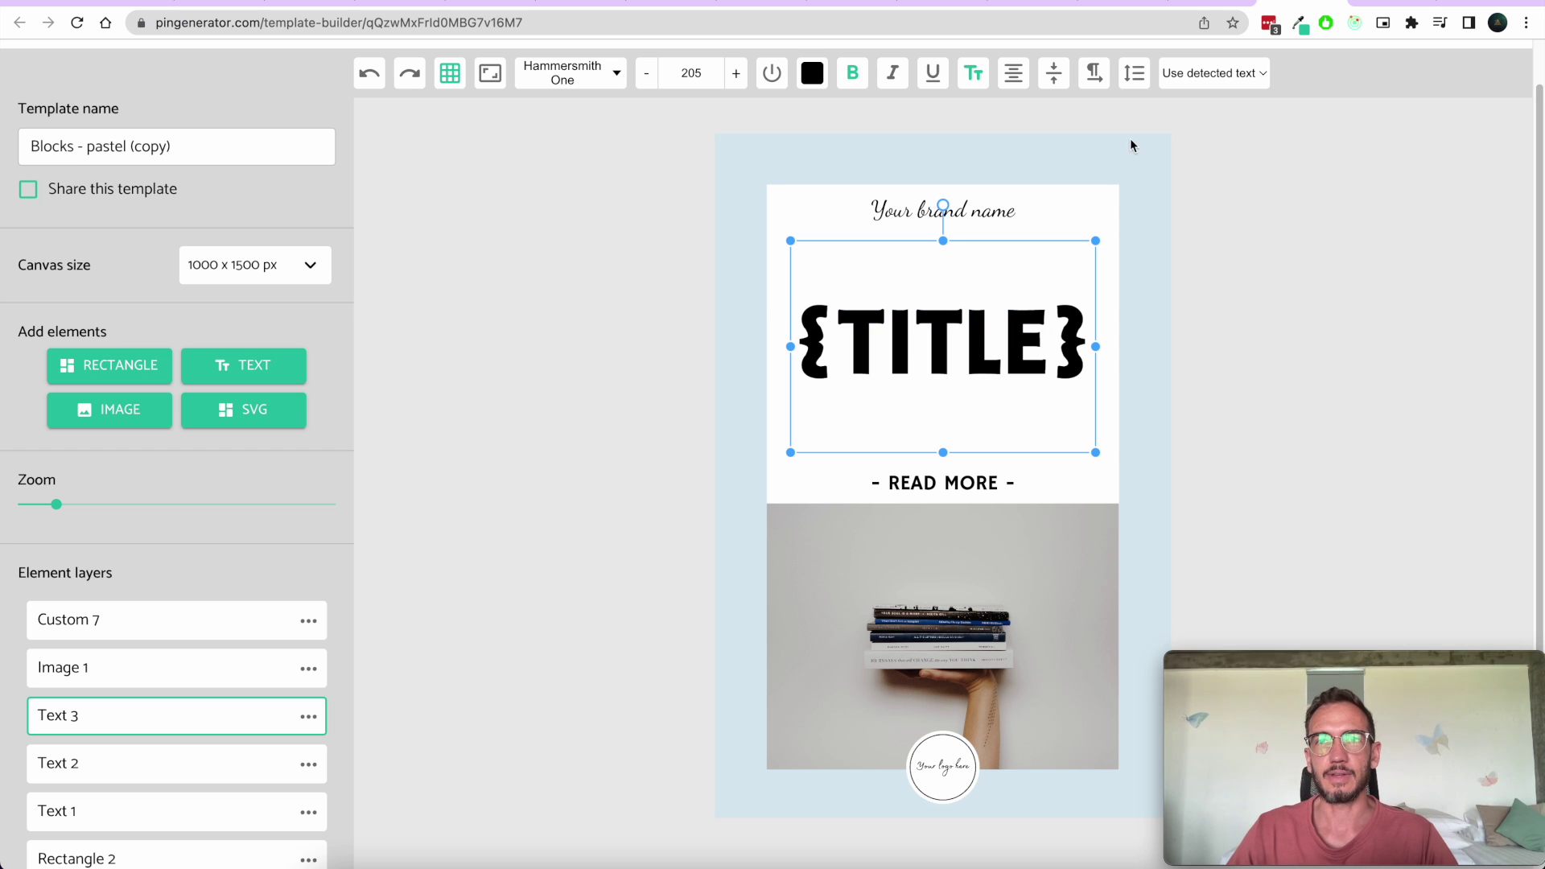
click(1237, 74)
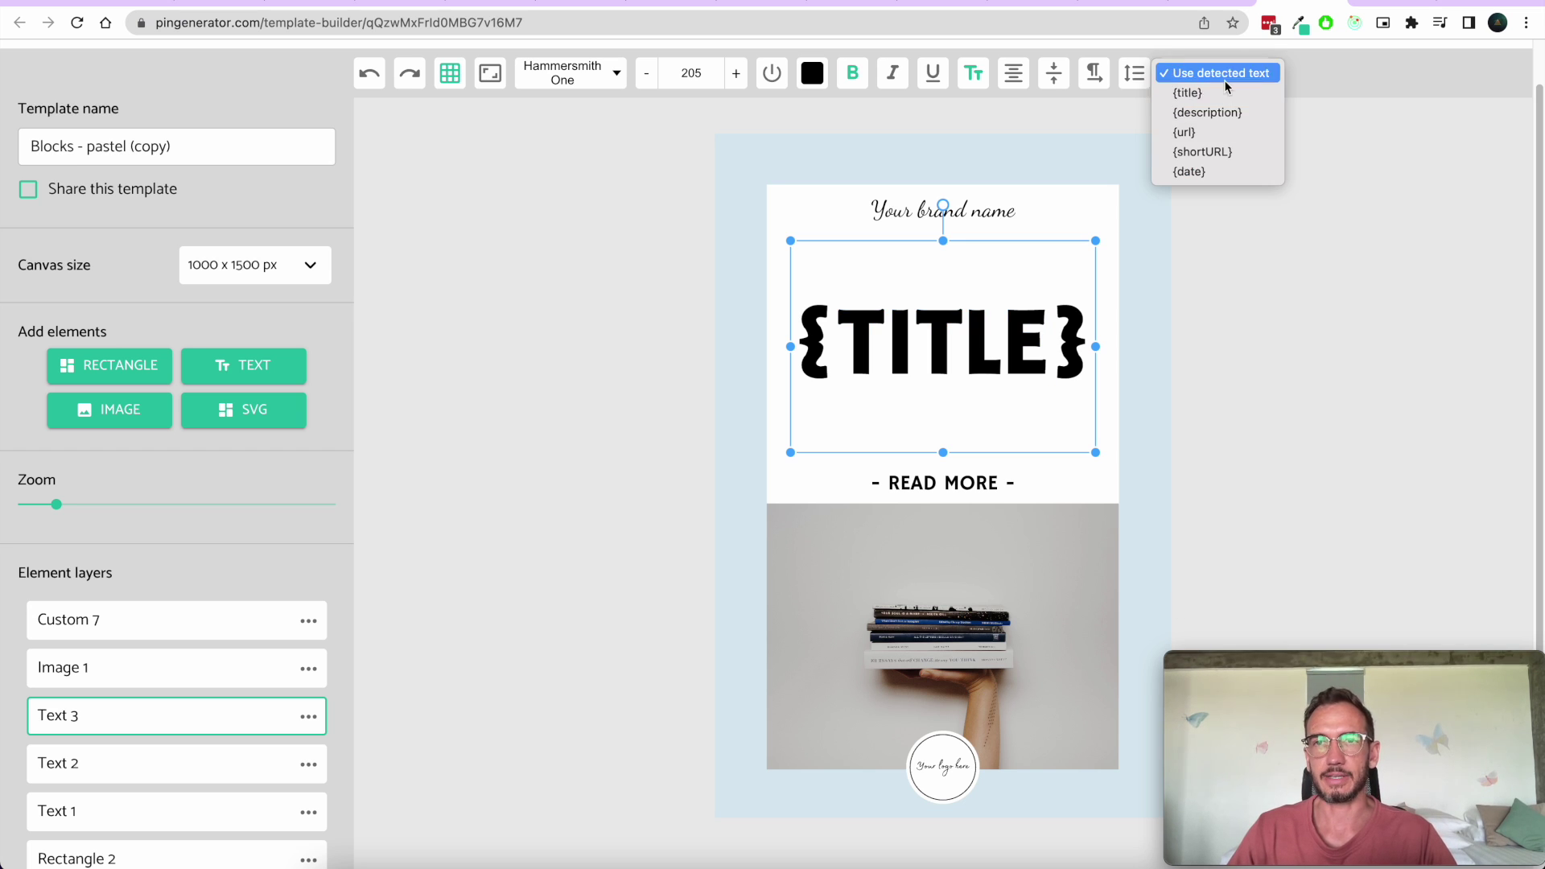
click(1237, 465)
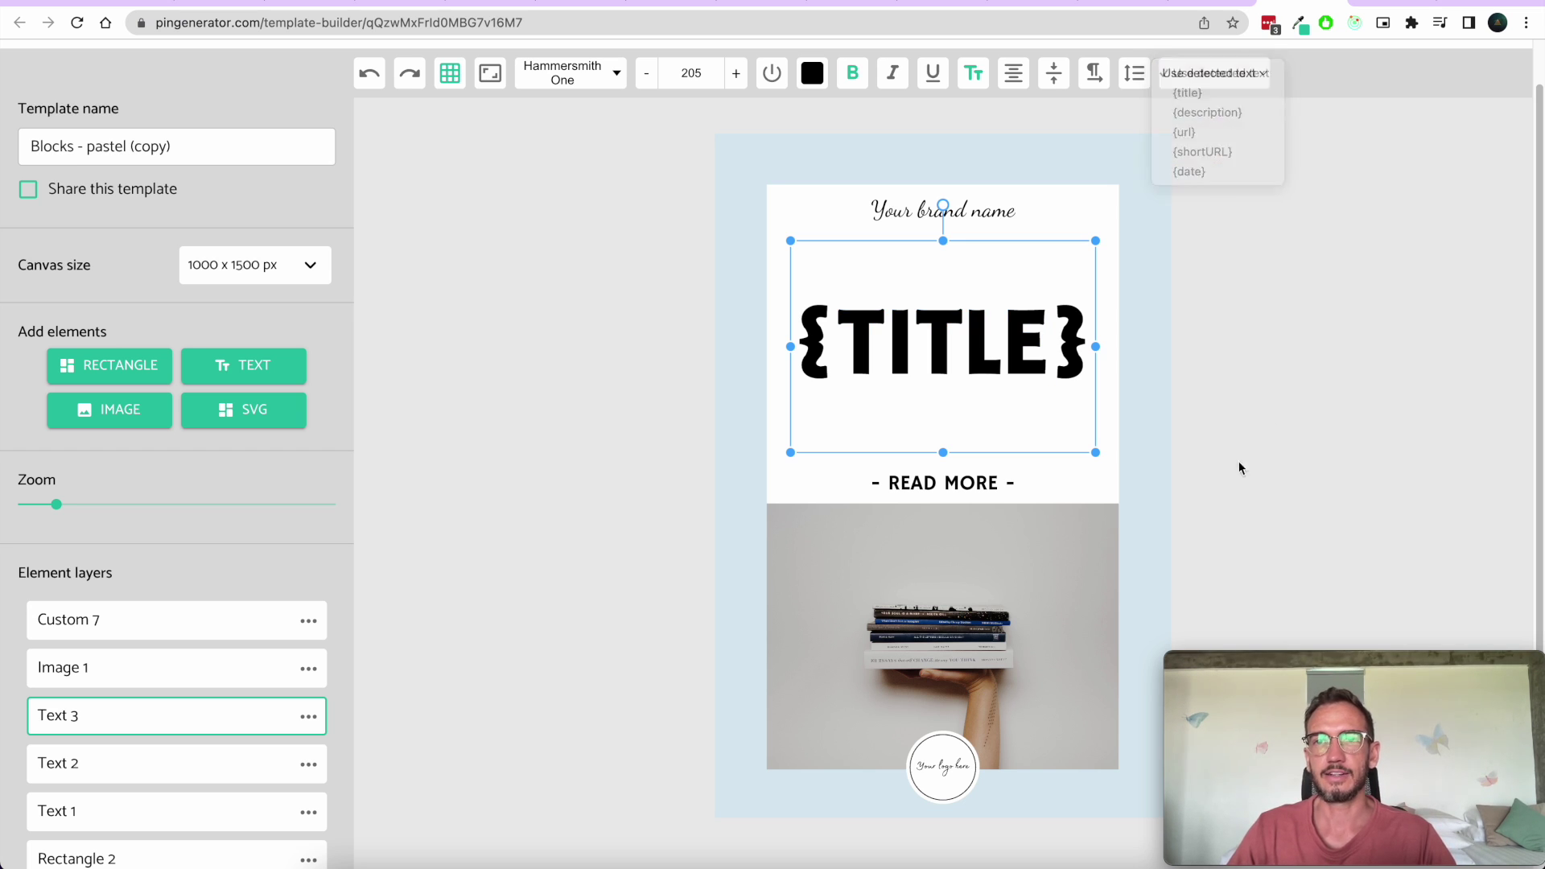
click(943, 639)
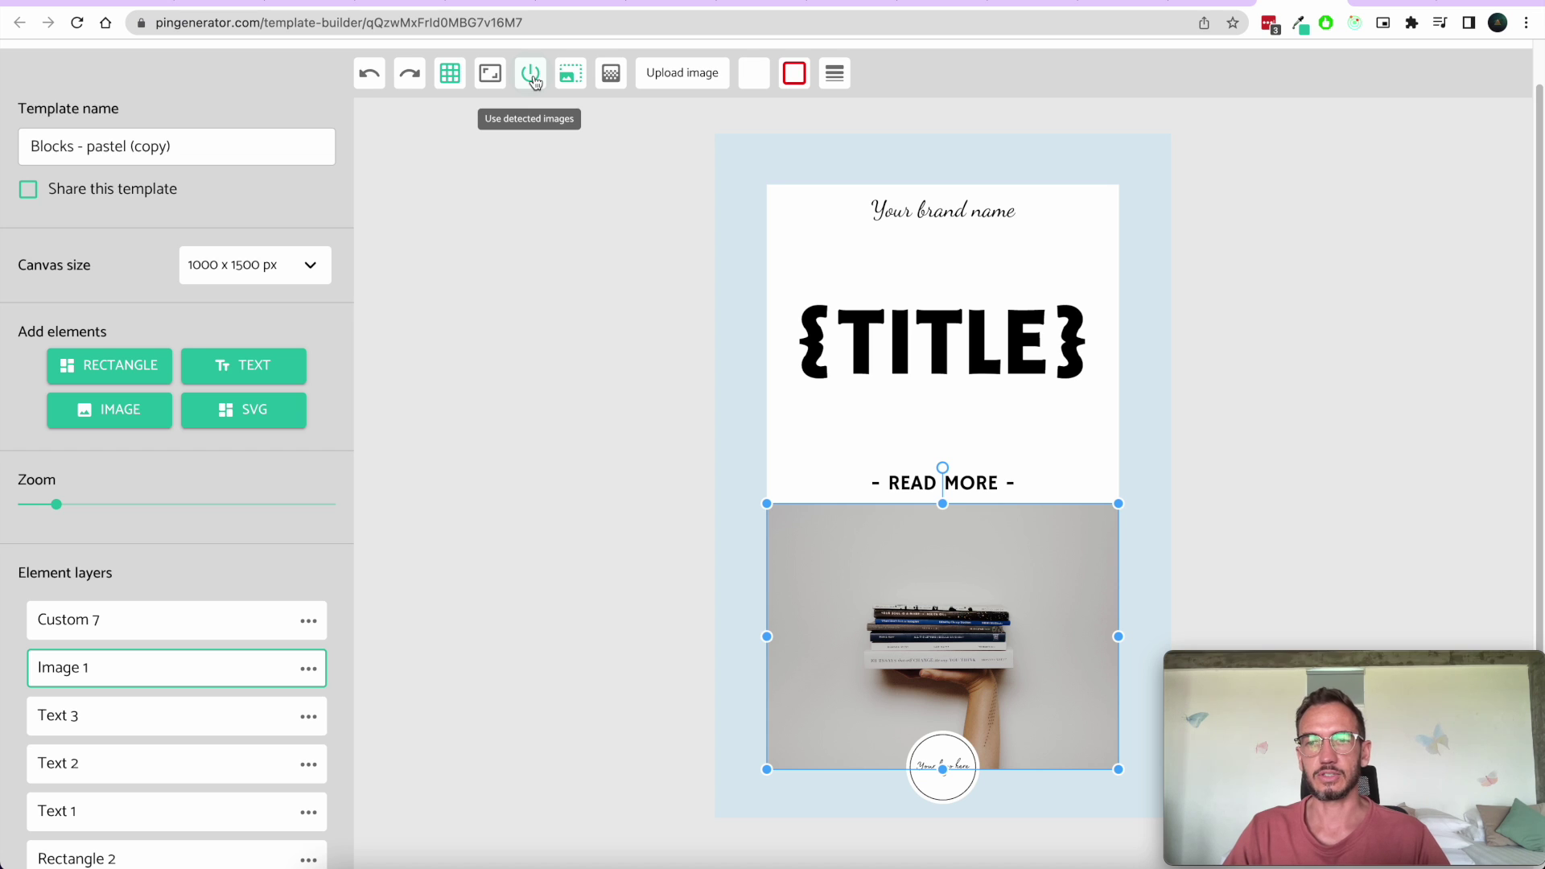
click(746, 301)
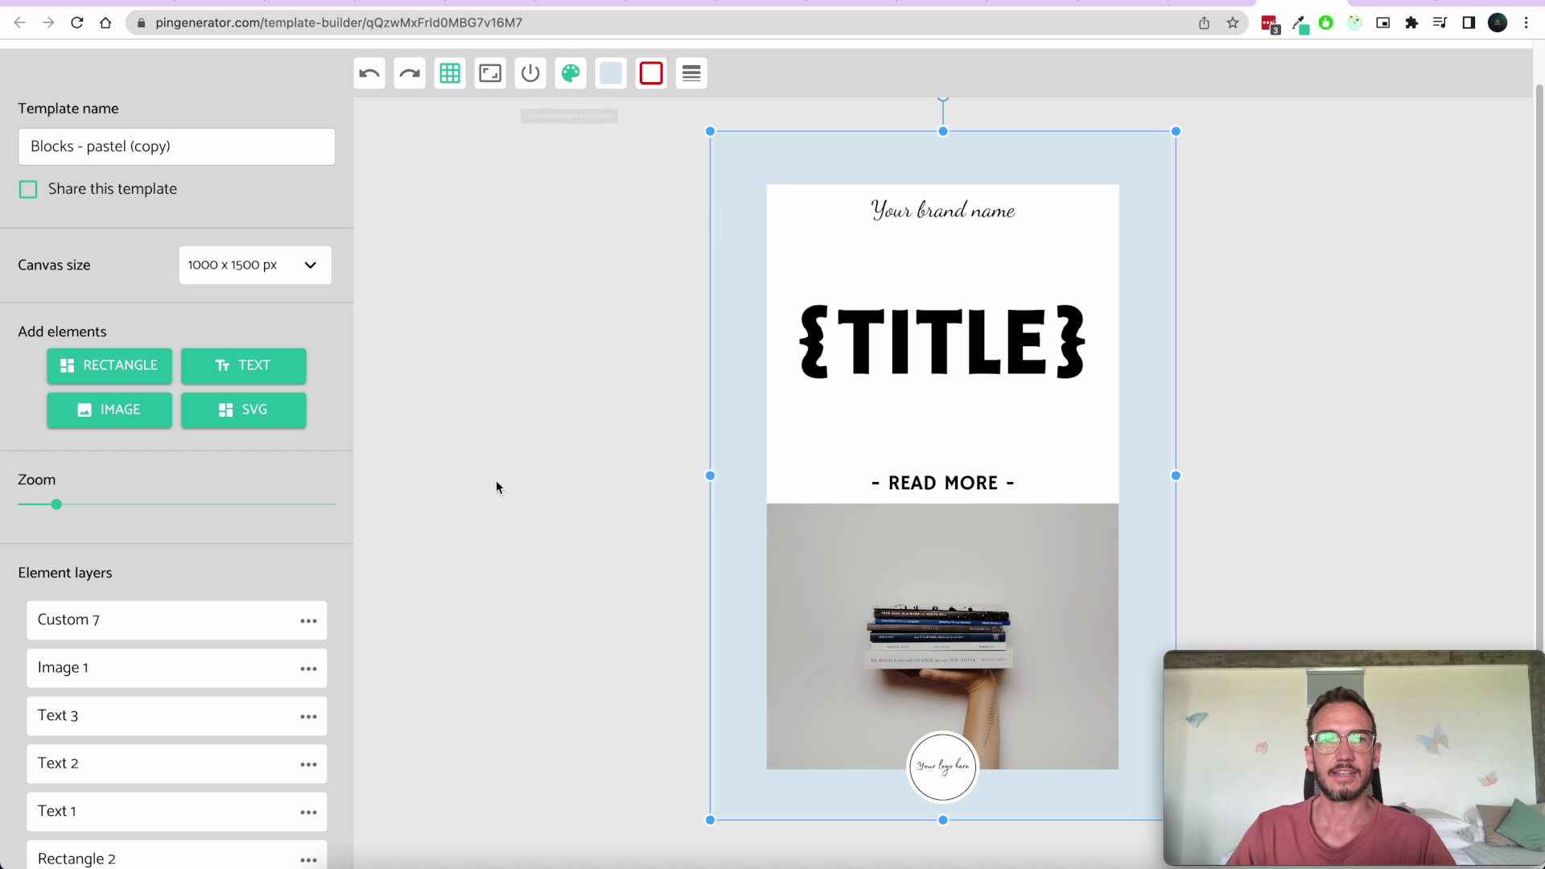
Step: Try adding a text element near the template's upper-left area, then delete it
scroll(359, 505, down, 1)
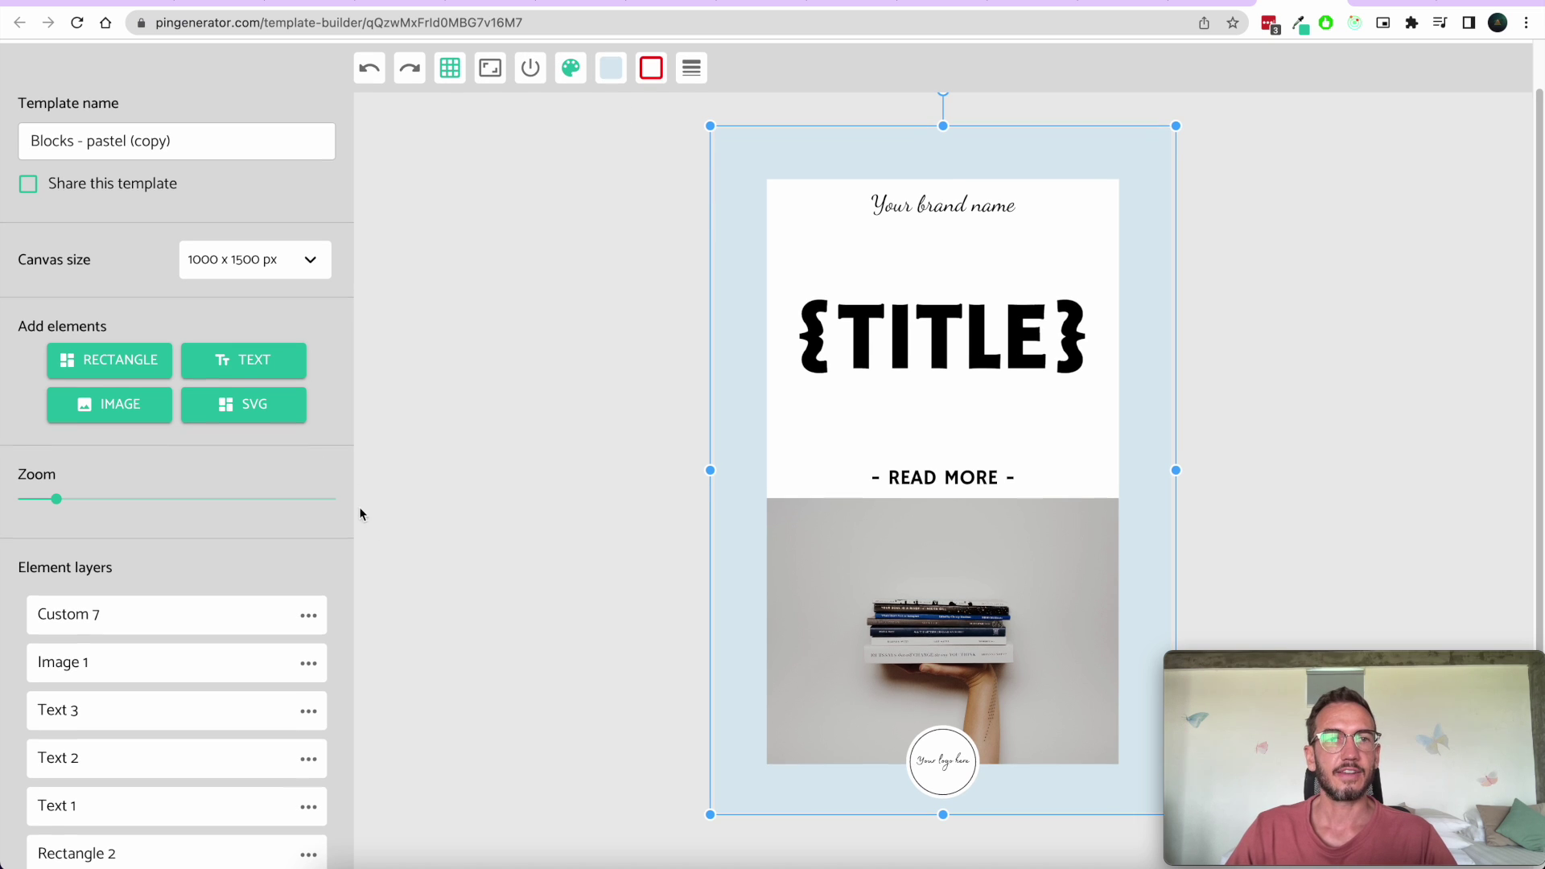
click(255, 364)
drag(822, 176, 842, 239)
click(309, 615)
click(354, 680)
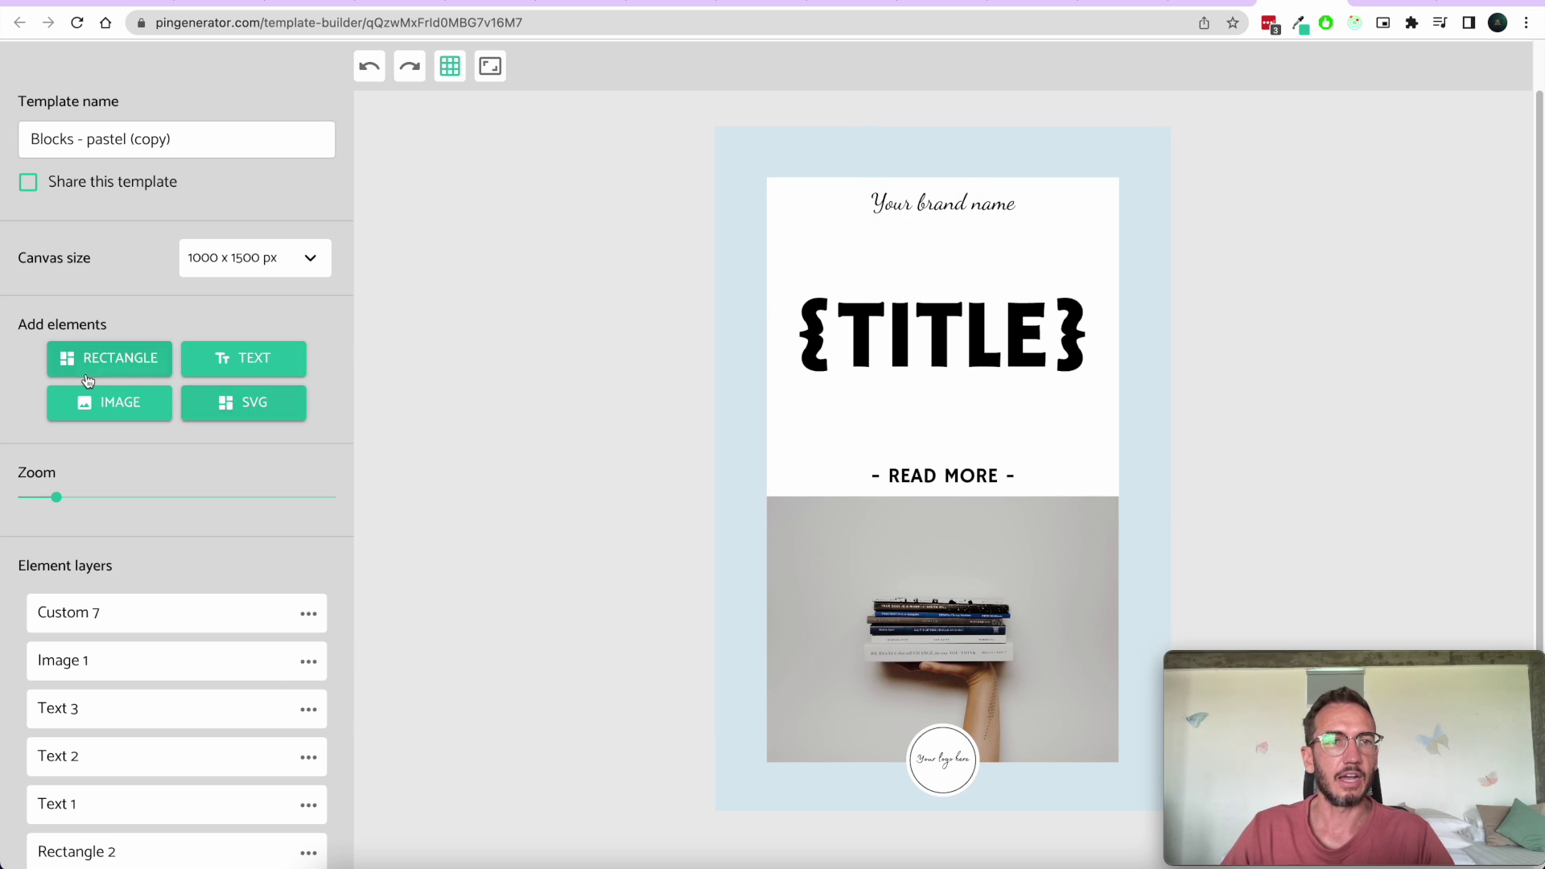
Step: Try adding an image element over the upper-left part of the template's title, then delete it
click(119, 404)
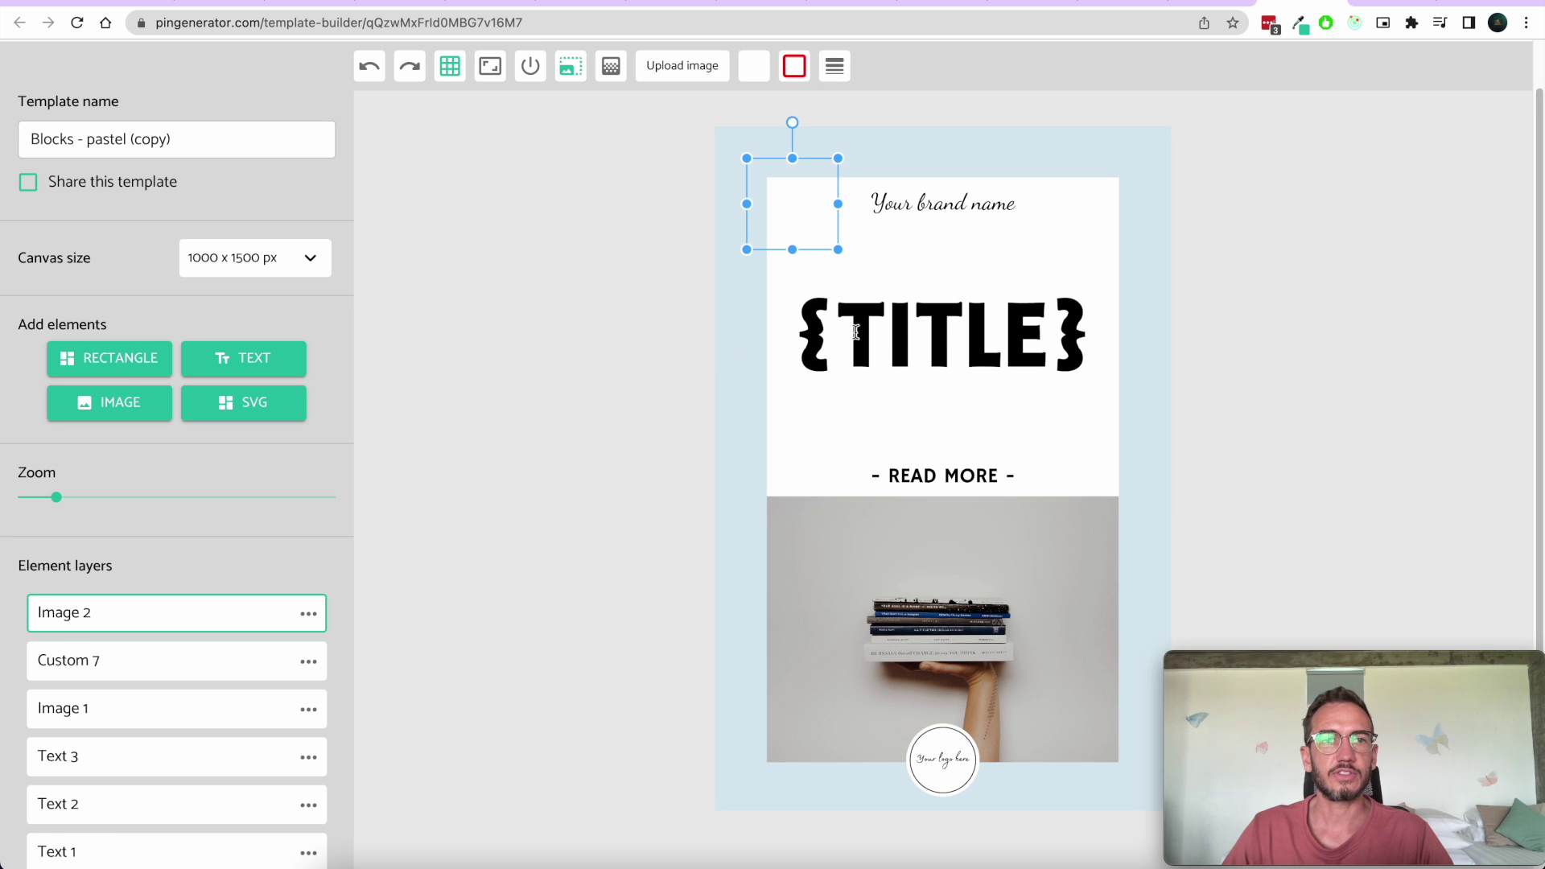
drag(804, 200, 871, 266)
click(309, 613)
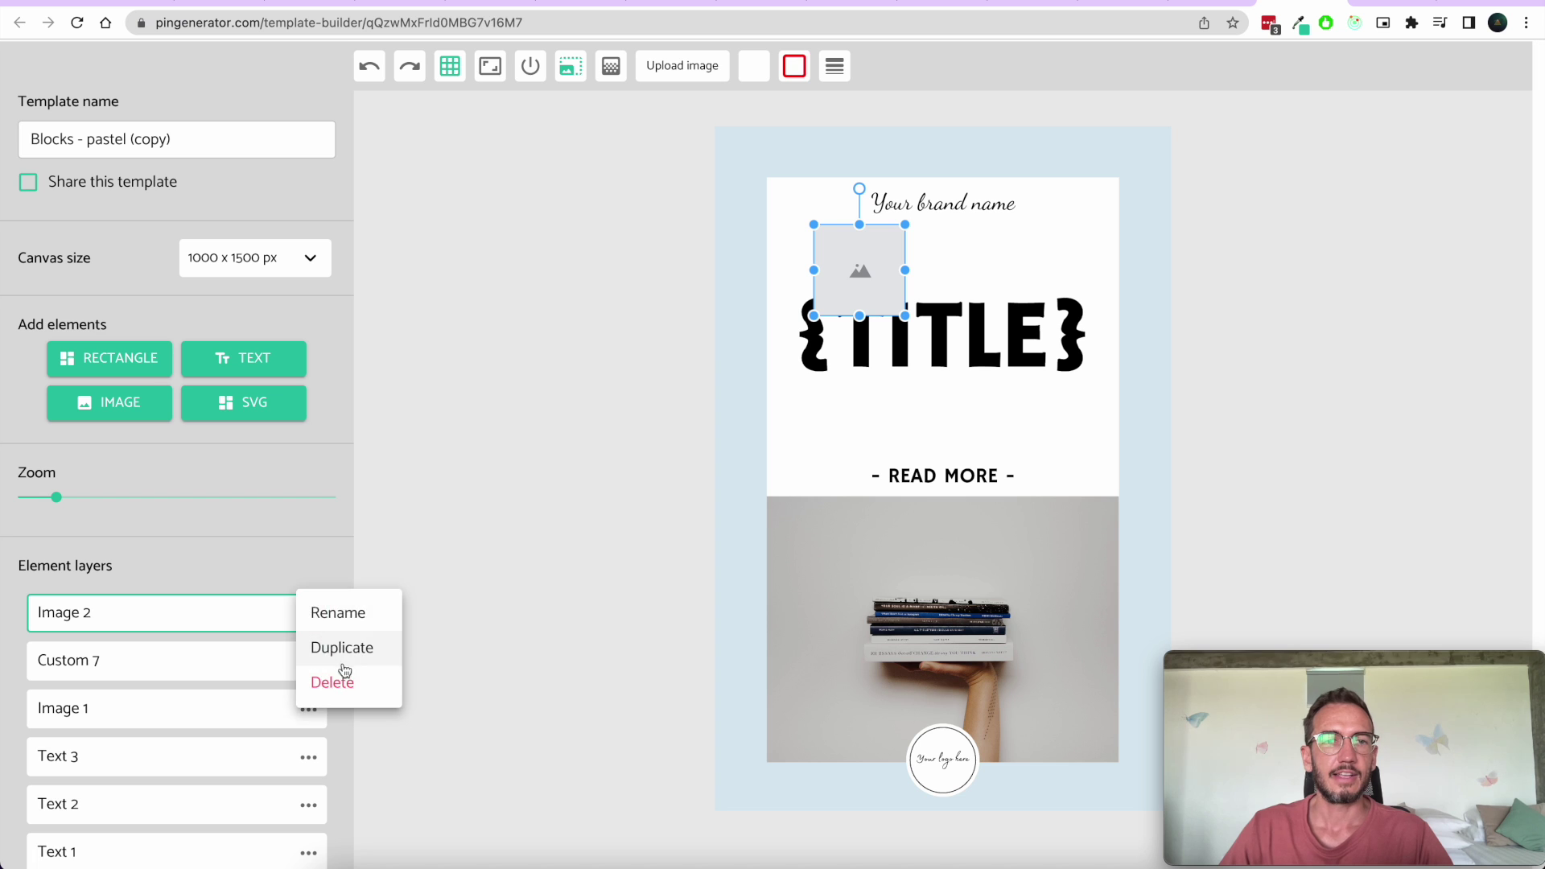
click(338, 676)
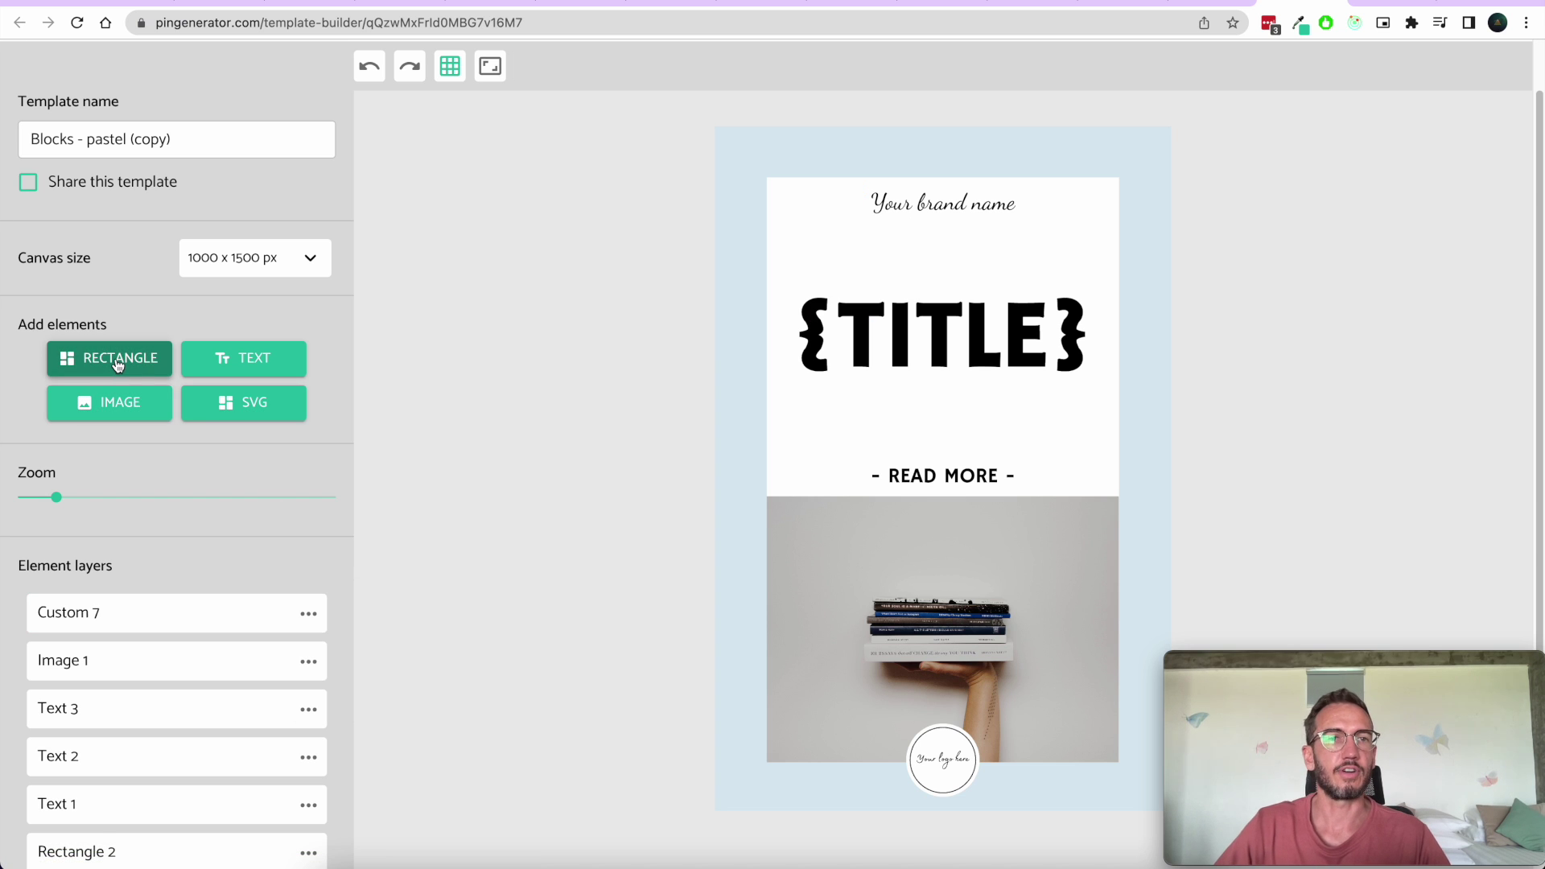
Step: Browse the SVG shapes that can be added to the template, then close them without adding one
click(238, 415)
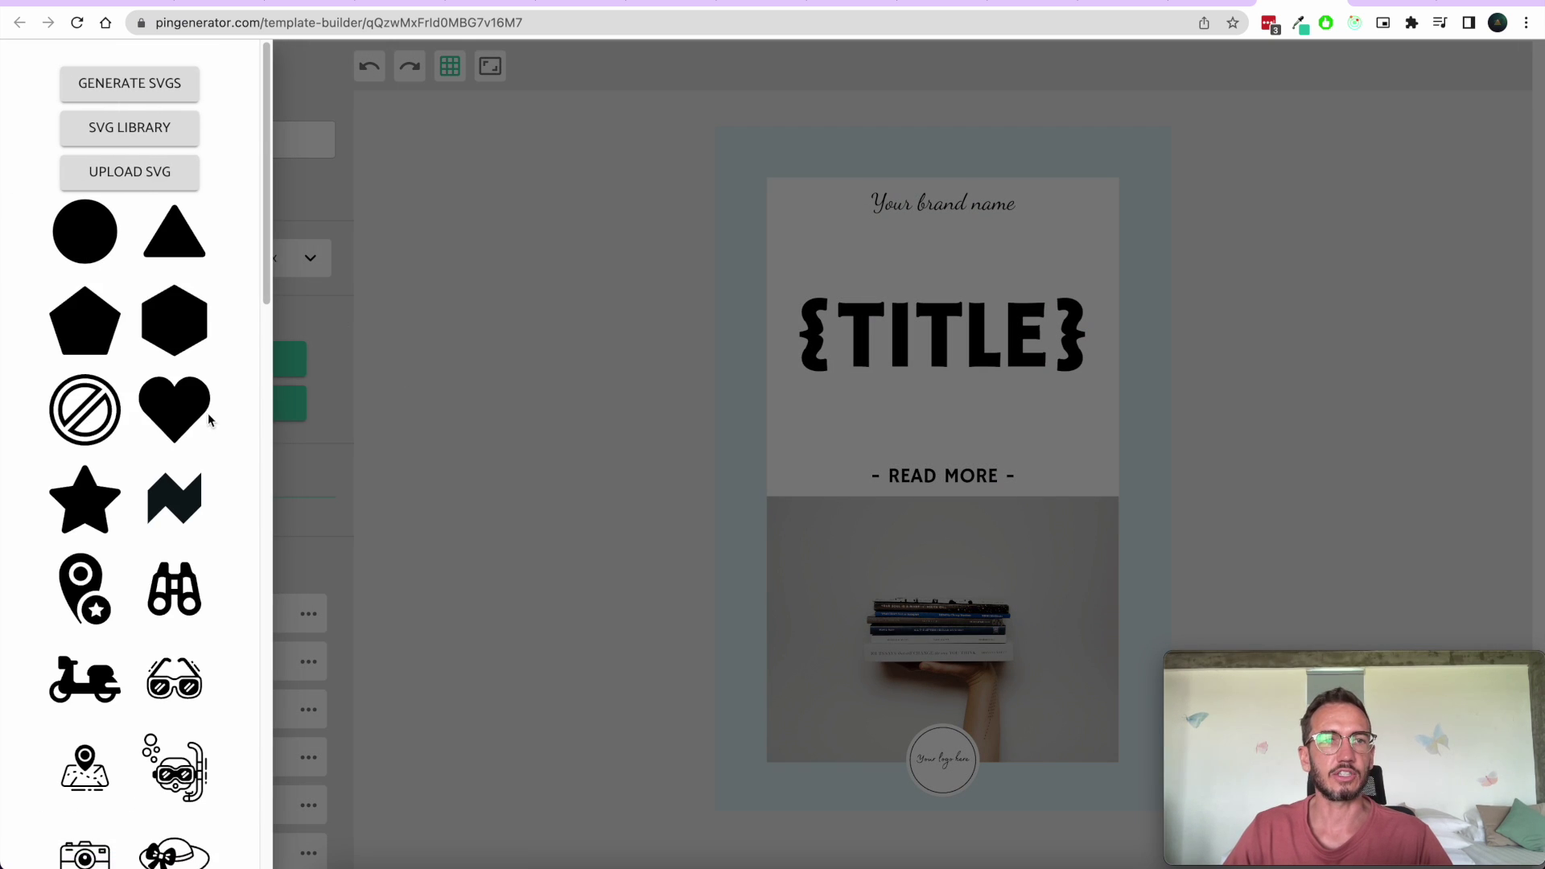
scroll(207, 419, down, 10)
scroll(172, 544, up, 10)
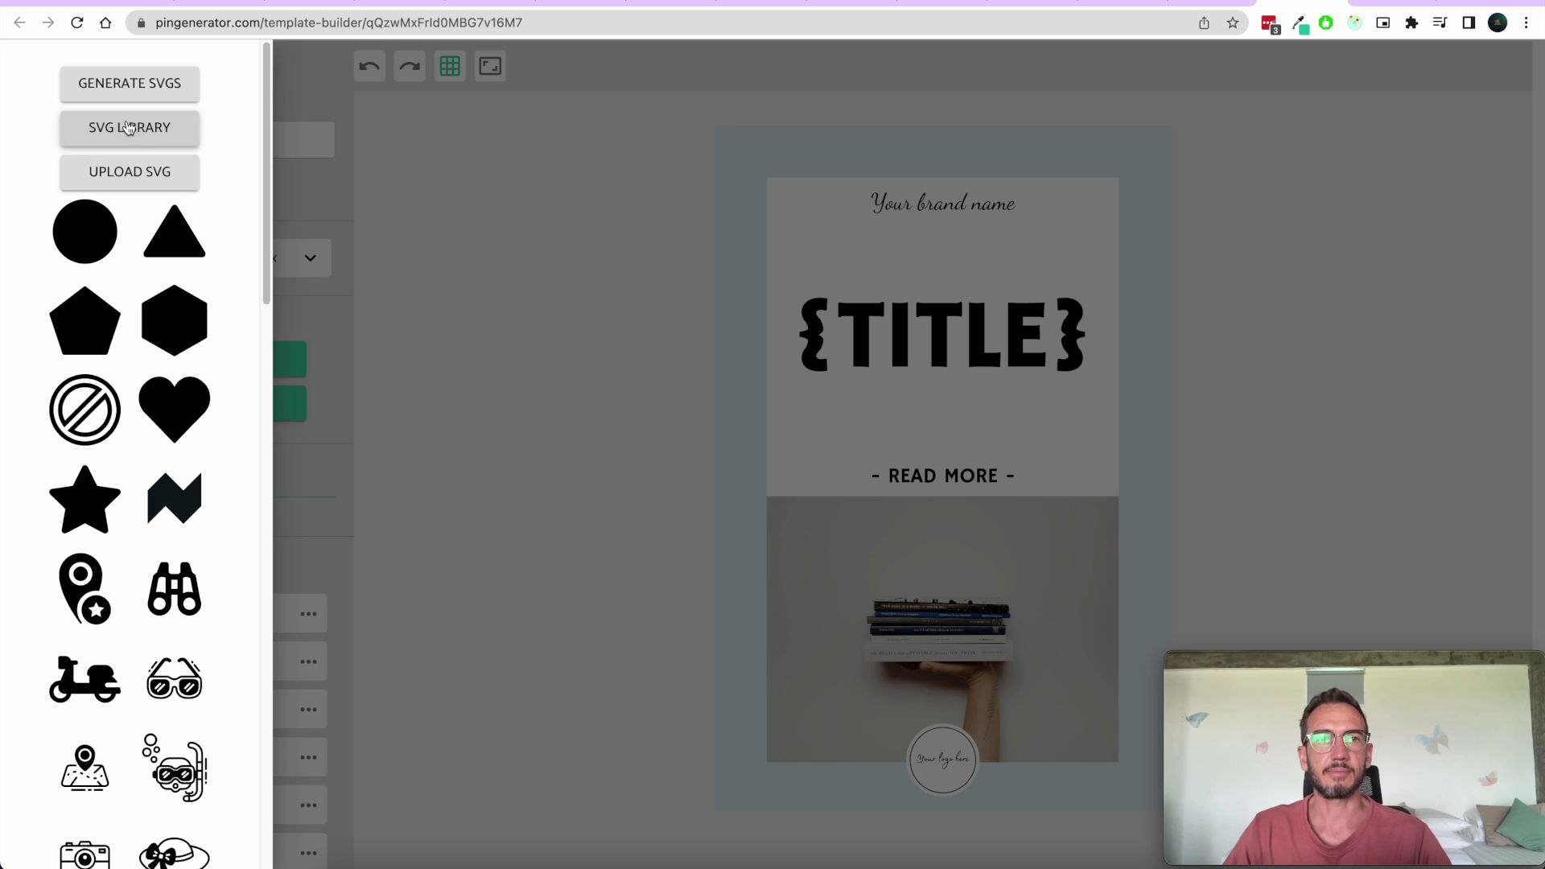
click(453, 341)
Step: Look over the template's element layers, then go back past the shared templates to the generated table lighter pins
scroll(174, 269, up, 1)
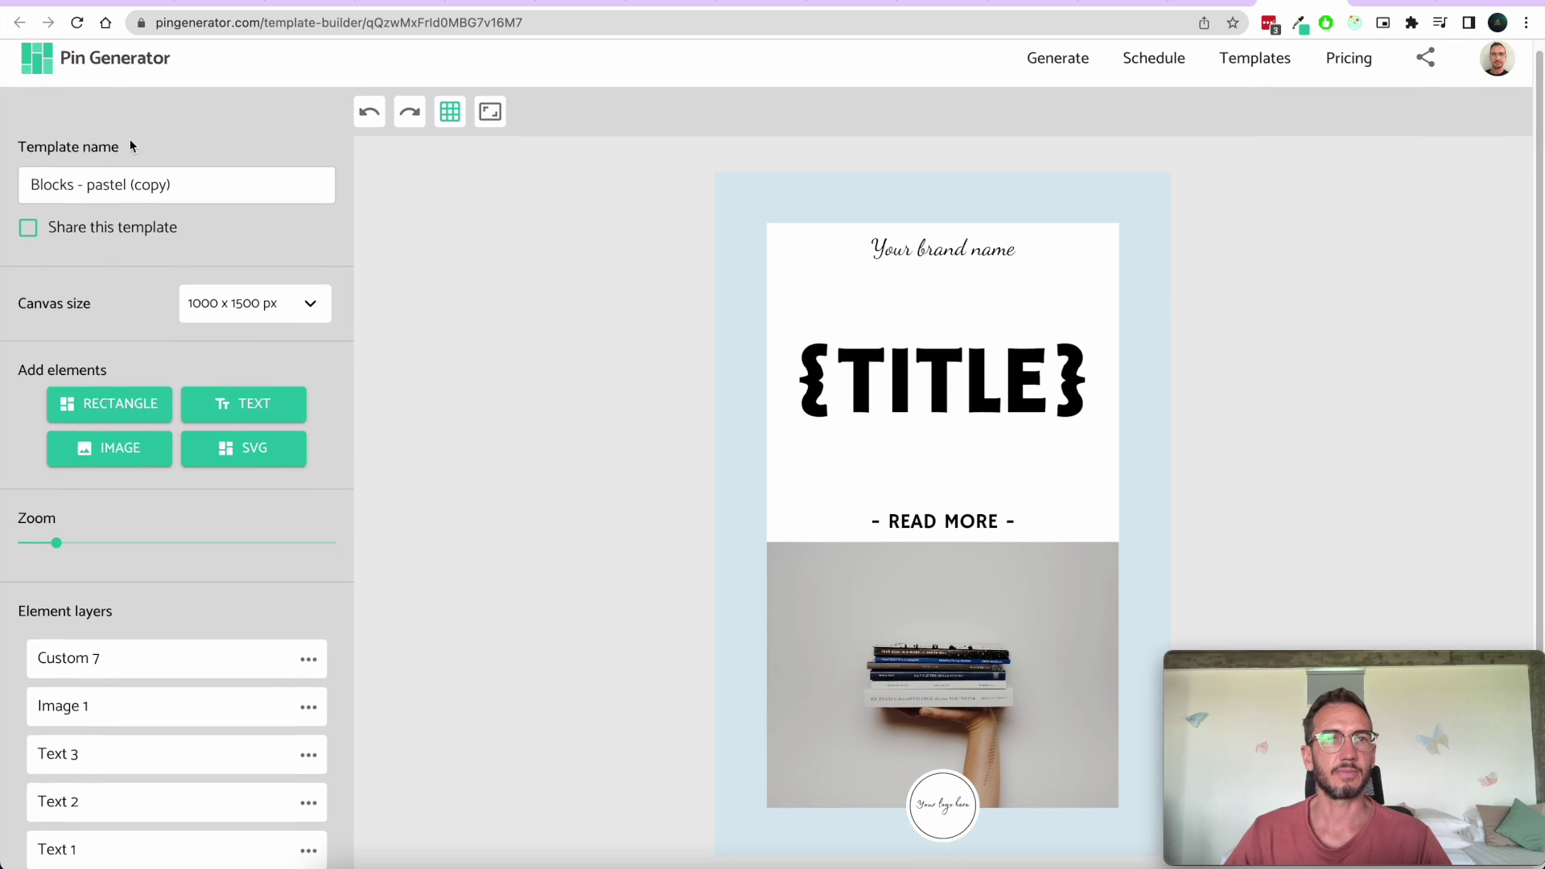
scroll(501, 281, down, 2)
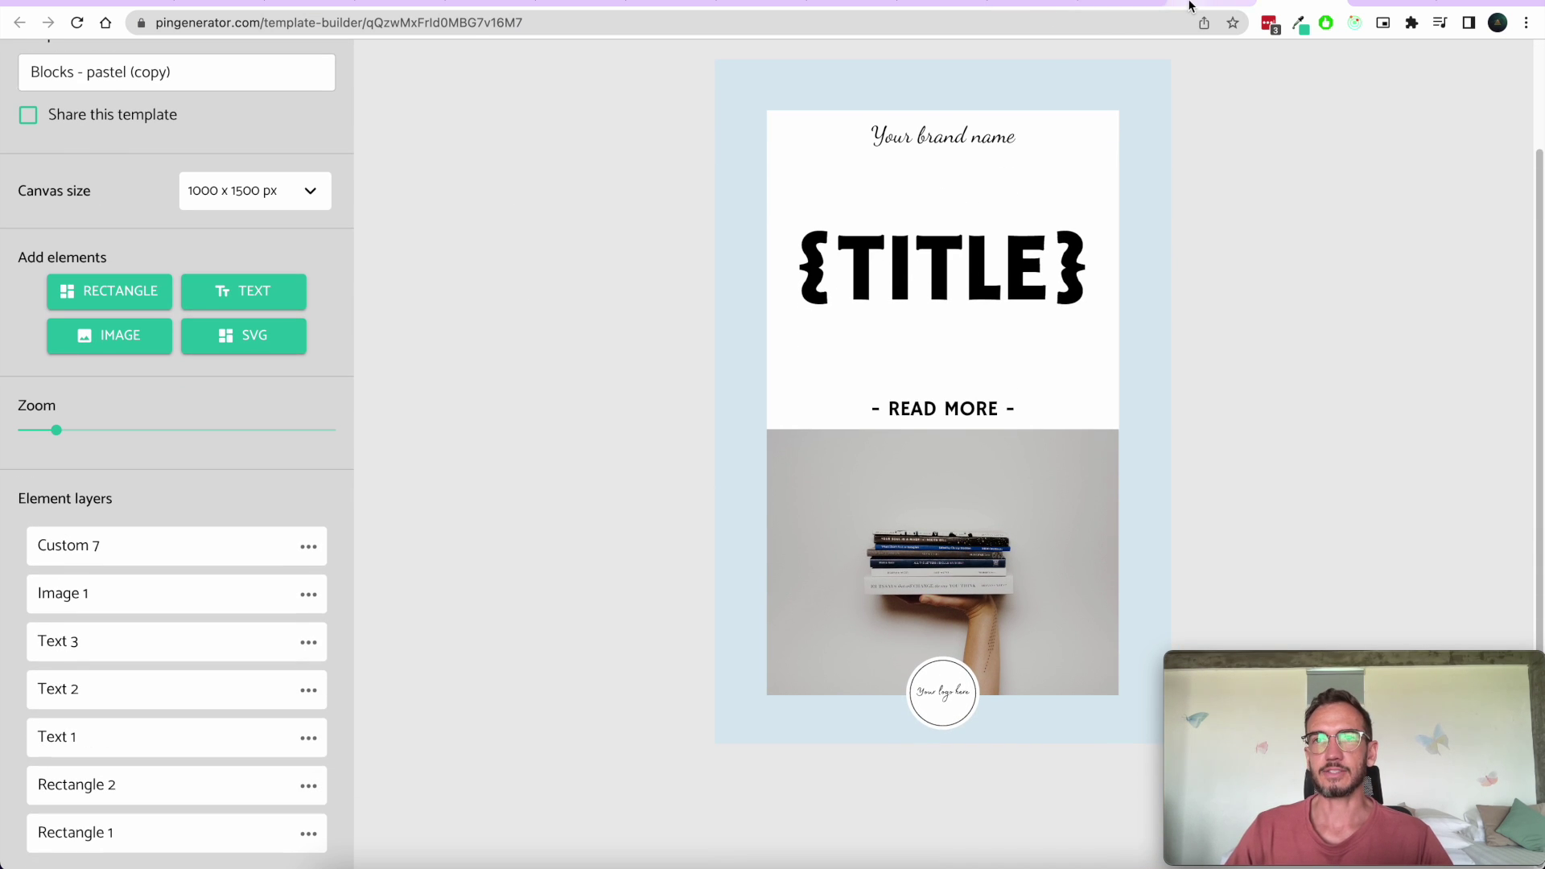
click(1190, 6)
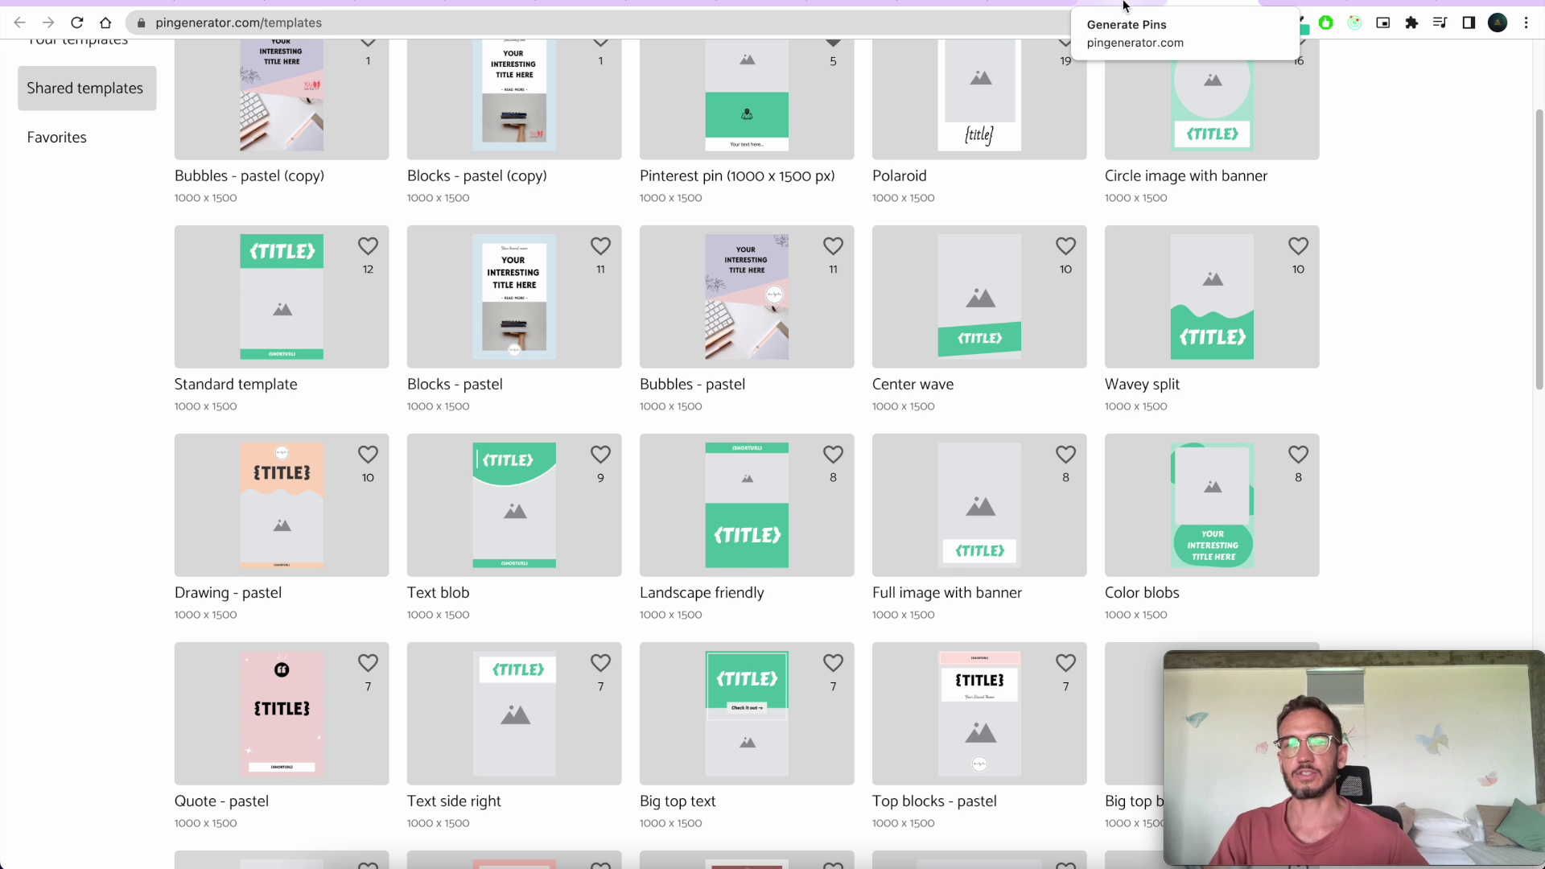
click(1125, 6)
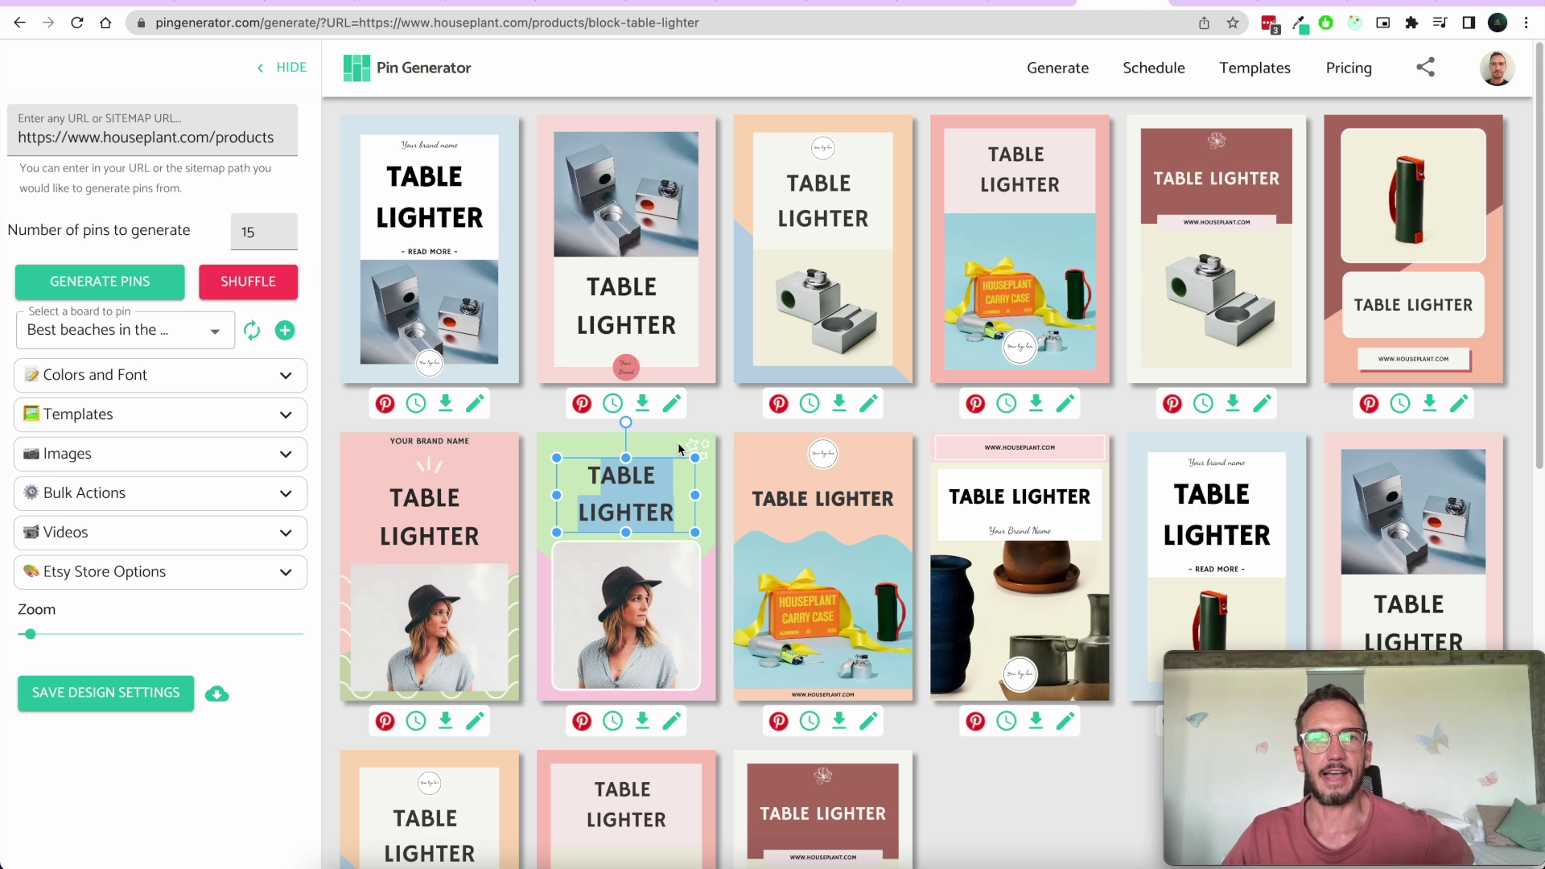